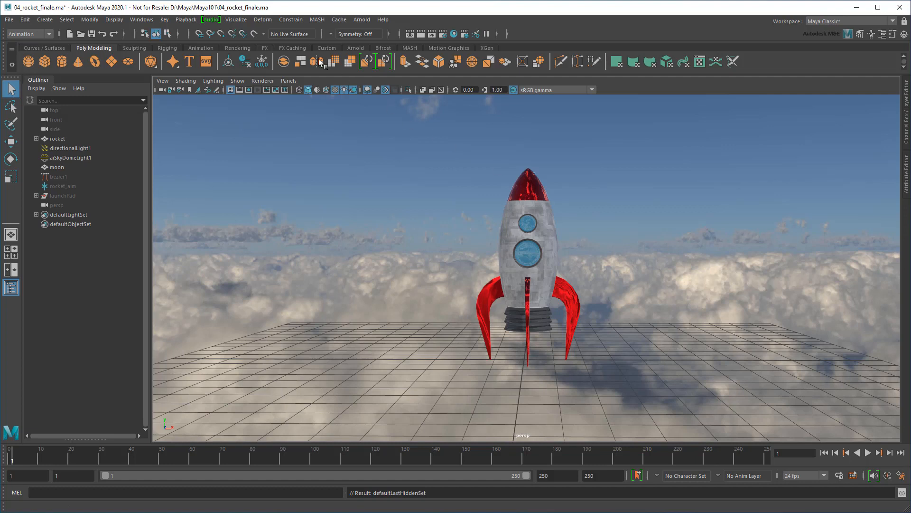
click(262, 20)
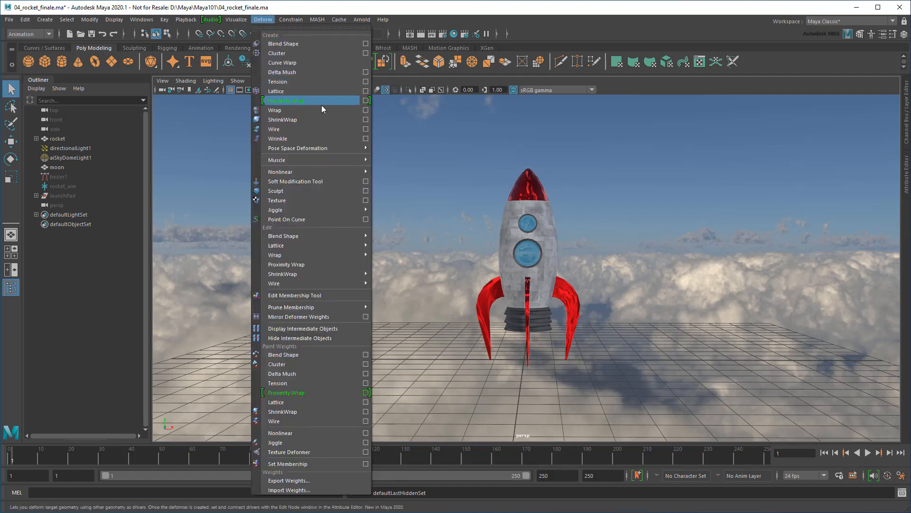
mouse_move(333, 170)
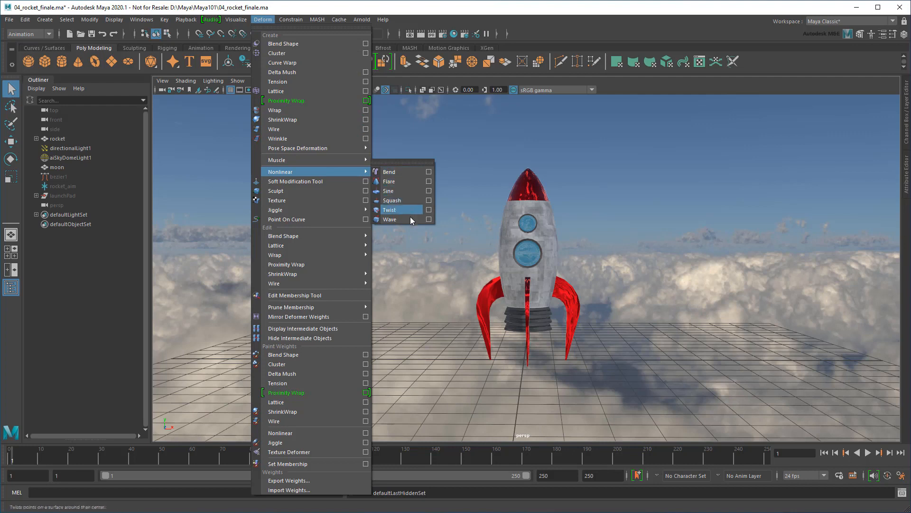
click(424, 246)
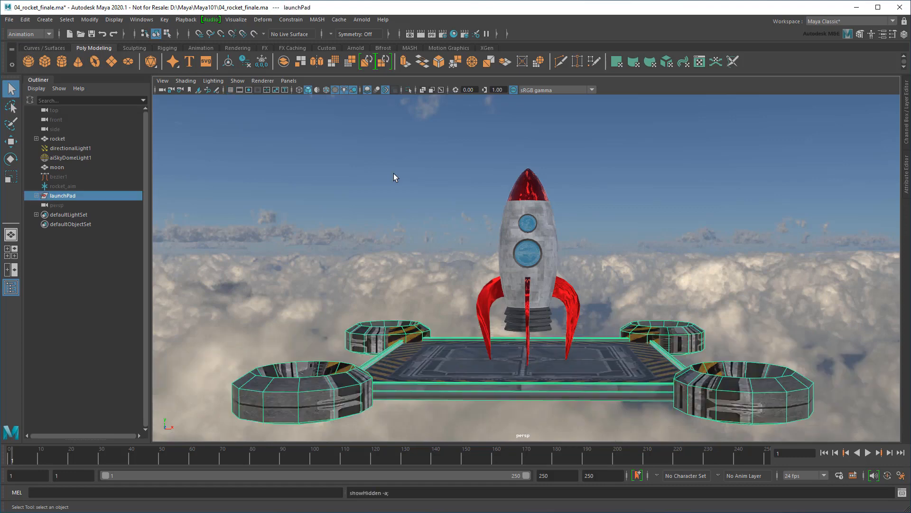
Step: Deselect the launch pad, play back the rocket's squash animation, and return the timeline to frame 1
click(394, 174)
alt+drag(417, 215, 417, 254)
alt+middle_drag(412, 239, 413, 209)
alt+drag(413, 210, 359, 192)
alt+middle_drag(359, 191, 356, 212)
alt+right_drag(356, 212, 396, 224)
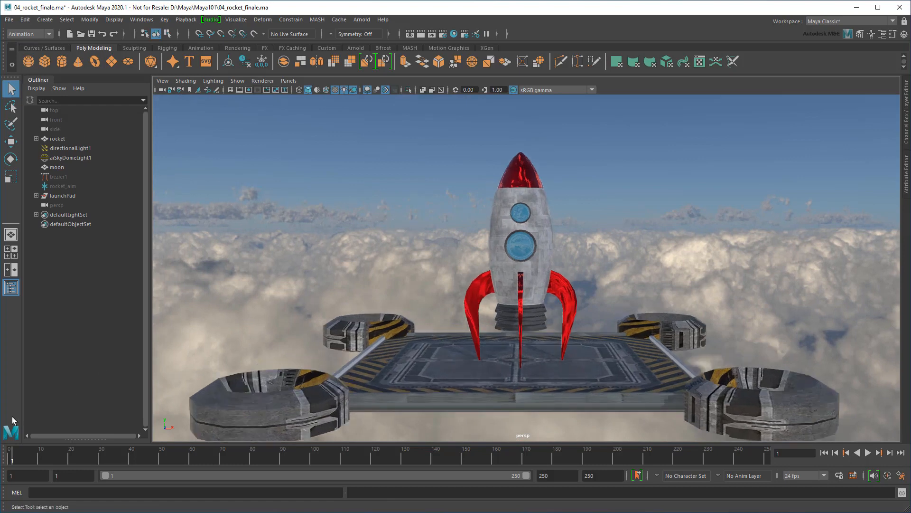
key(alt+v)
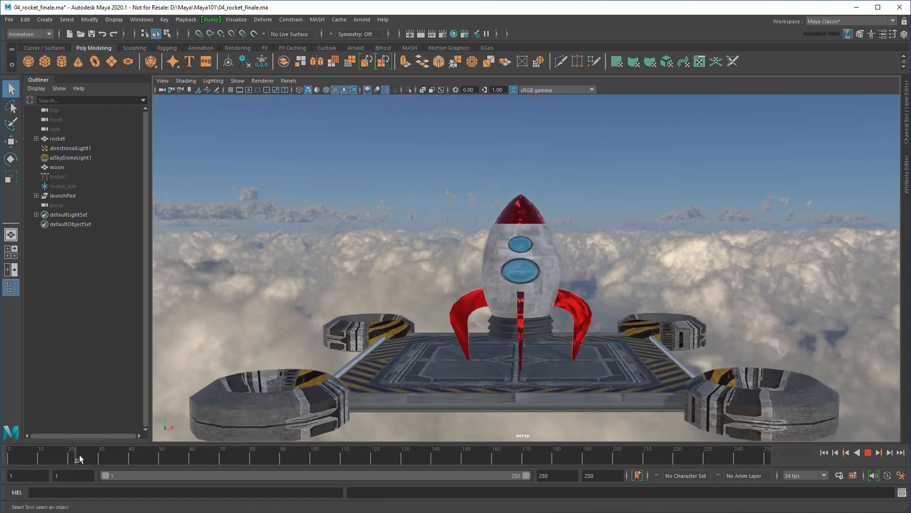
drag(79, 459, 63, 467)
key(alt+v)
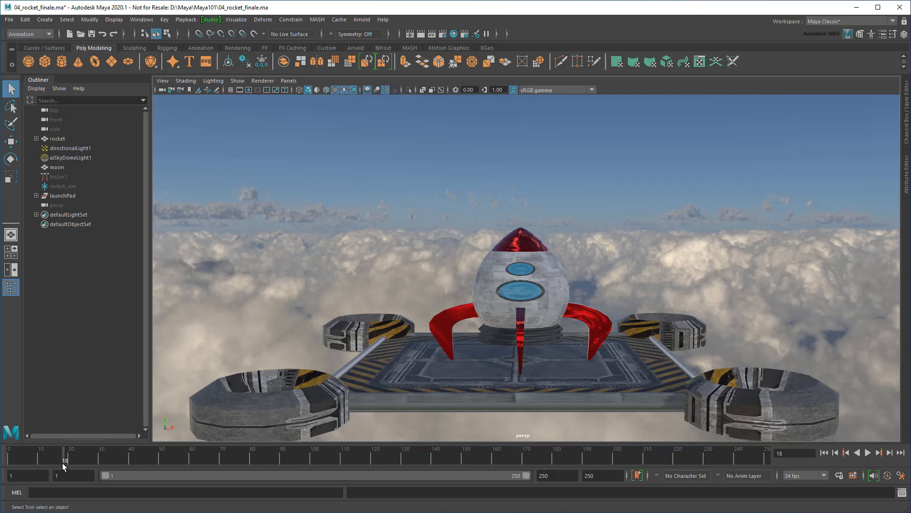
drag(60, 462, 4, 457)
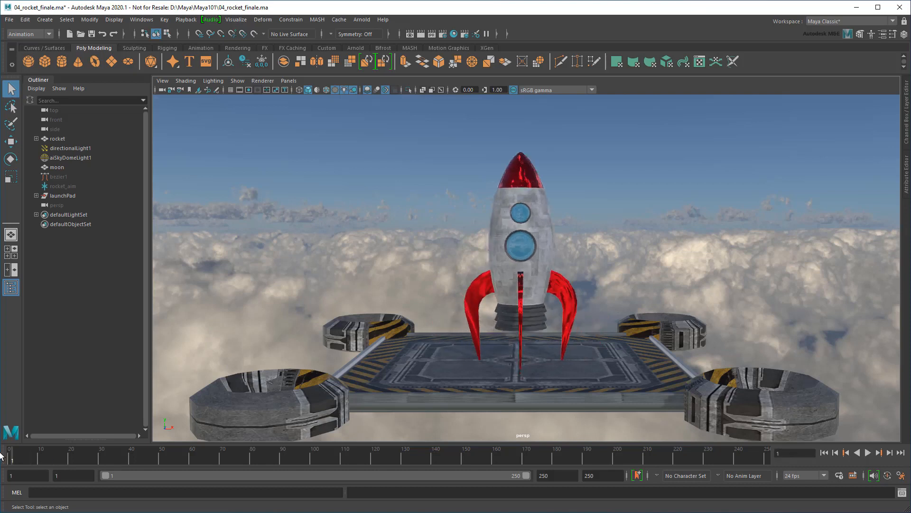
Step: Create a lattice deformer around the rocket
click(500, 256)
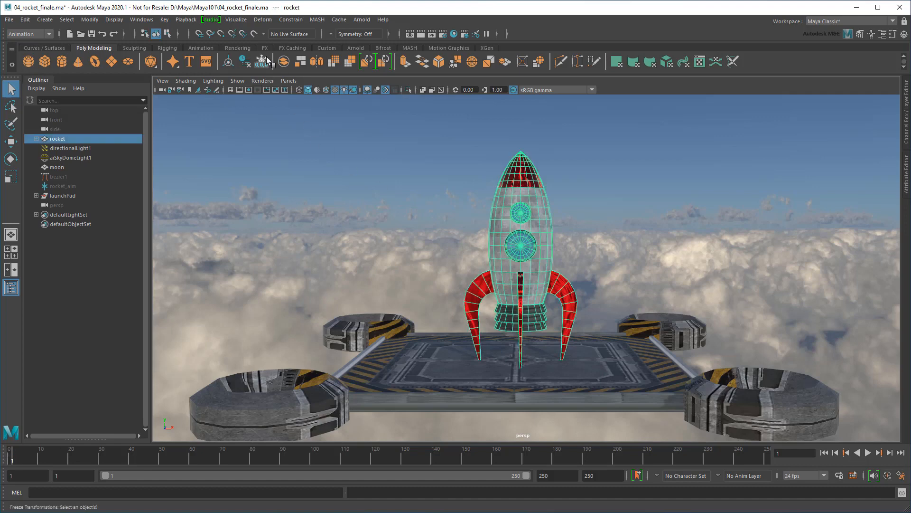
click(261, 20)
click(330, 90)
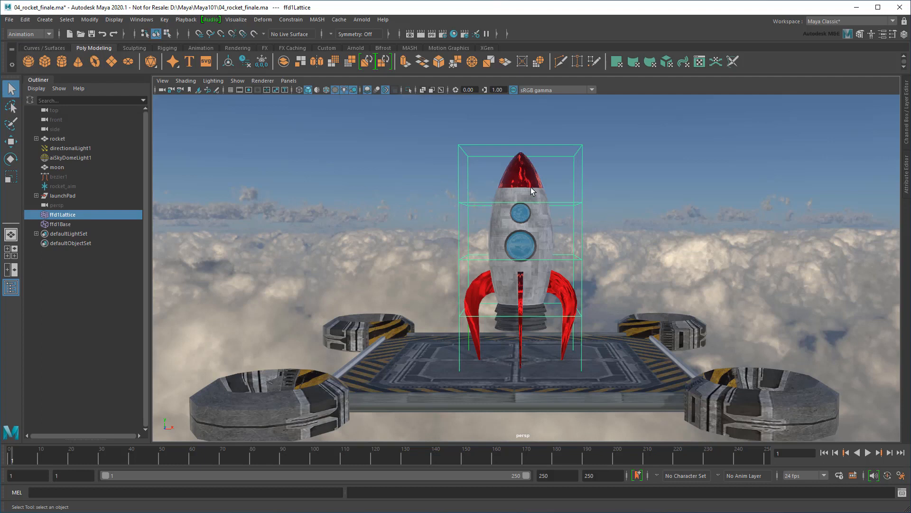
Step: Try reshaping the rocket by selecting and moving points of its lattice
right_drag(575, 187, 553, 157)
drag(575, 189, 679, 152)
key(w)
drag(433, 248, 476, 278)
drag(464, 257, 358, 300)
drag(521, 303, 668, 342)
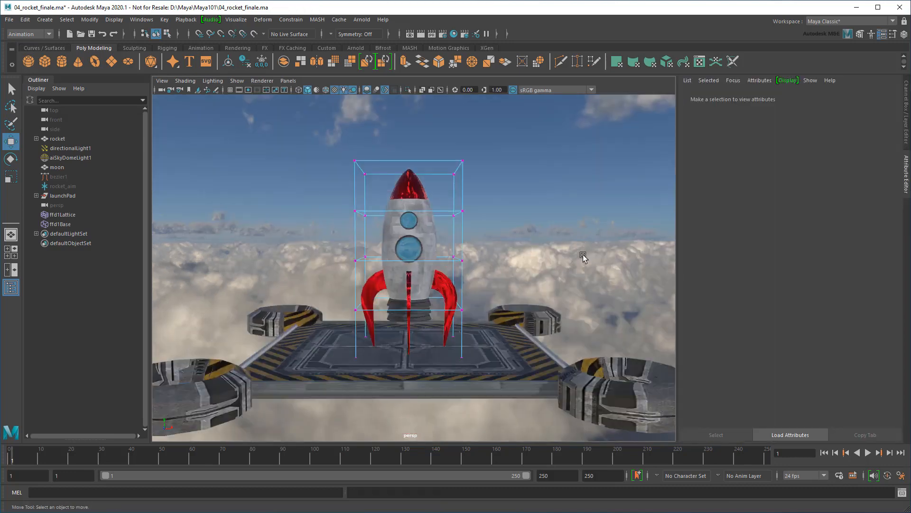
Step: Set the T Divisions of the rocket's lattice to 2
click(474, 207)
click(745, 97)
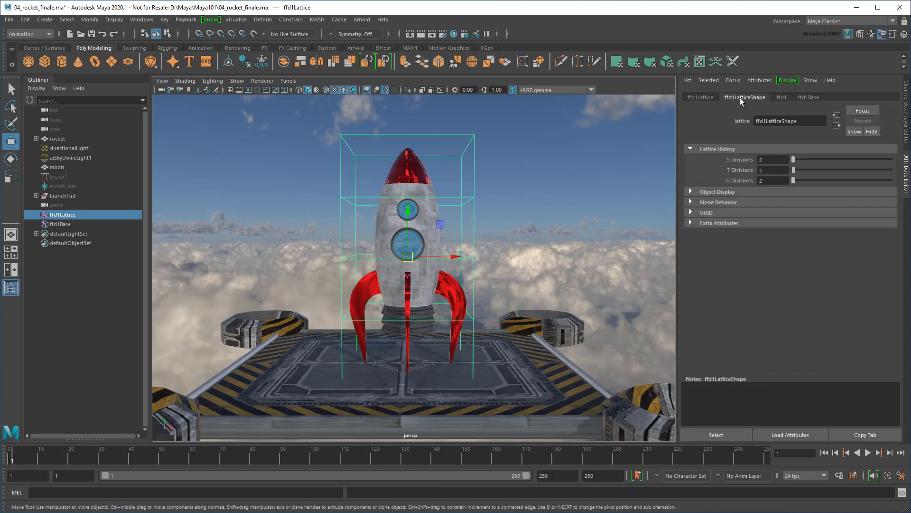
click(765, 170)
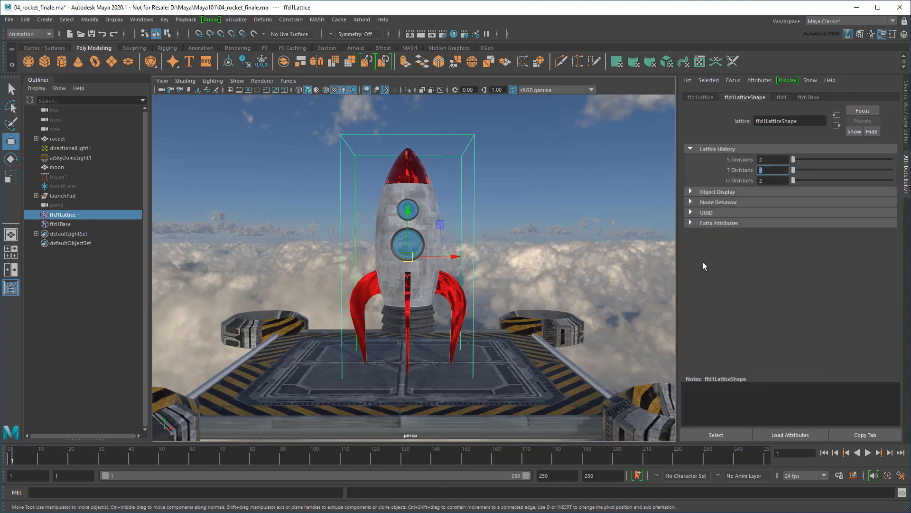
Step: Select the four top points of the lattice, try moving them sideways along X, and undo the move
right_drag(473, 136, 476, 114)
drag(328, 121, 561, 230)
key(ctrl+z)
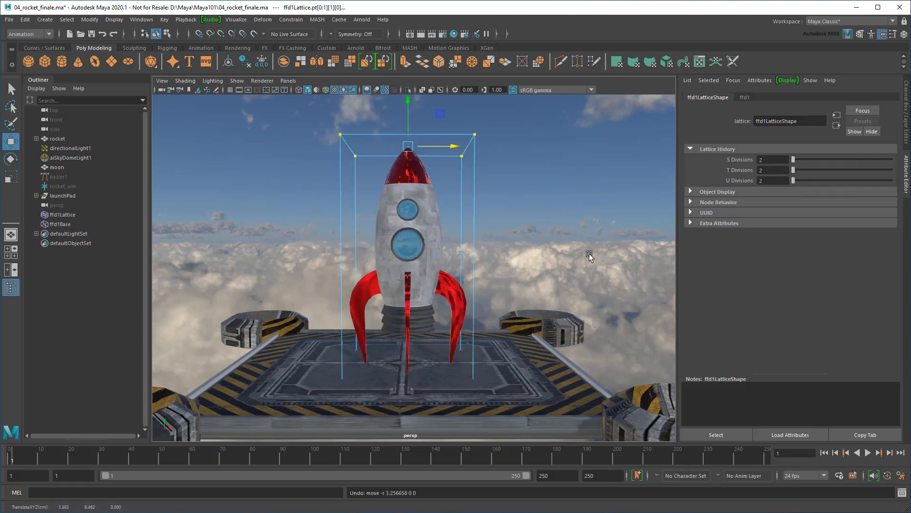
Step: Examine the attribute sections of the lattice's ffd1 deformer and of its shape node, including Node Behavior
click(743, 97)
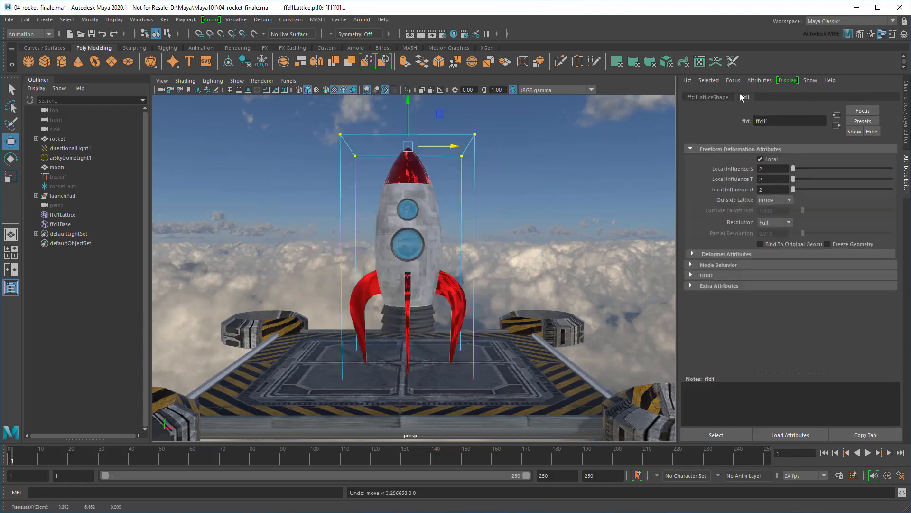
click(717, 255)
click(716, 254)
click(718, 264)
click(718, 264)
click(717, 275)
click(718, 276)
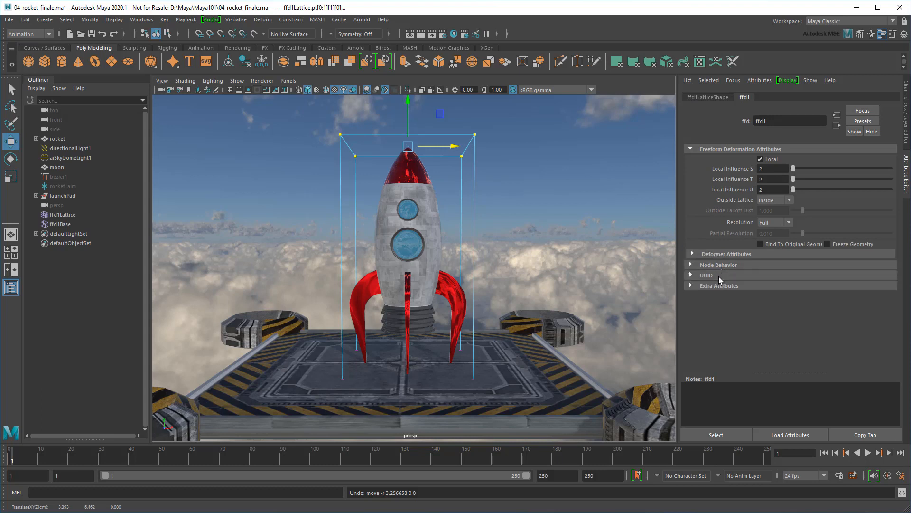
click(706, 97)
click(713, 200)
click(714, 202)
click(714, 204)
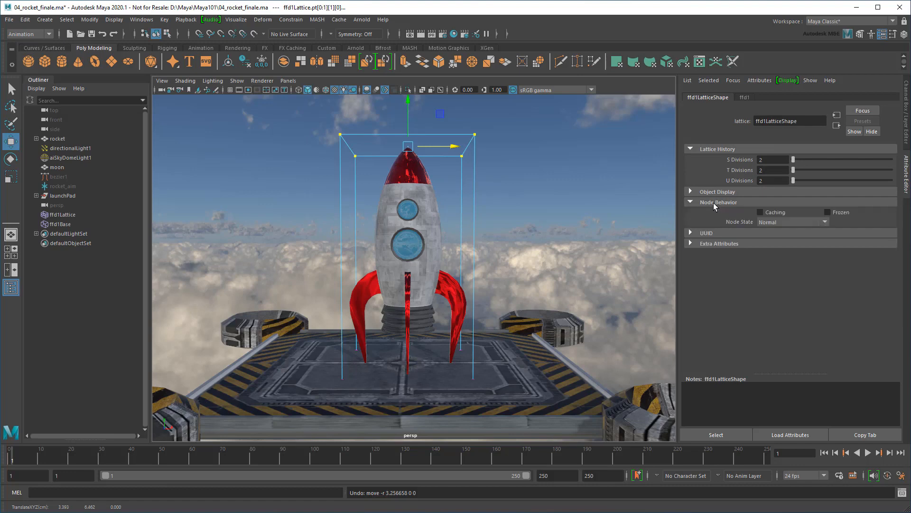
click(715, 204)
Step: Create a cluster deformer from the selected top lattice points and open the cluster handle's attributes
key(ctrl+a)
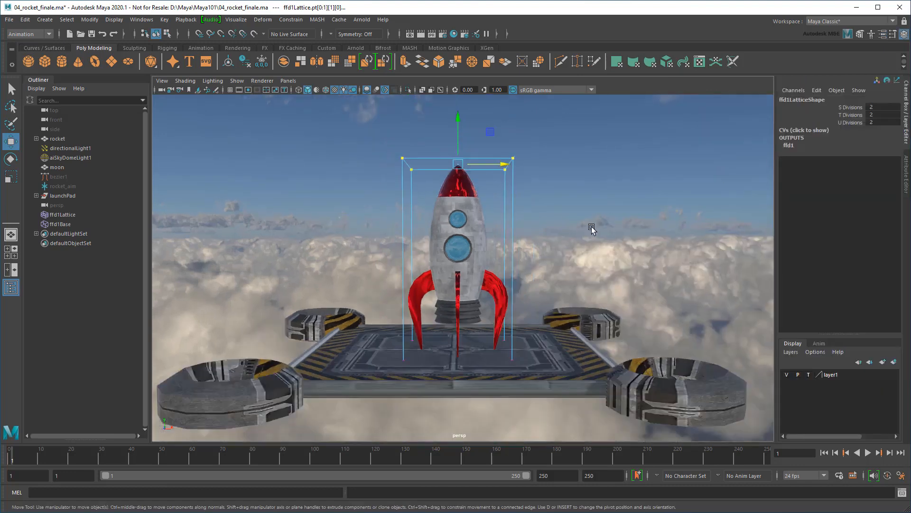
key(q)
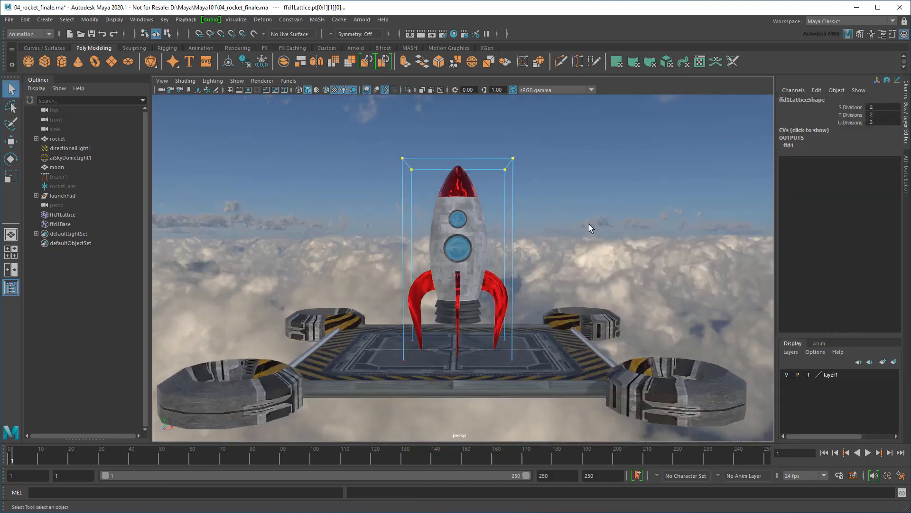
click(262, 19)
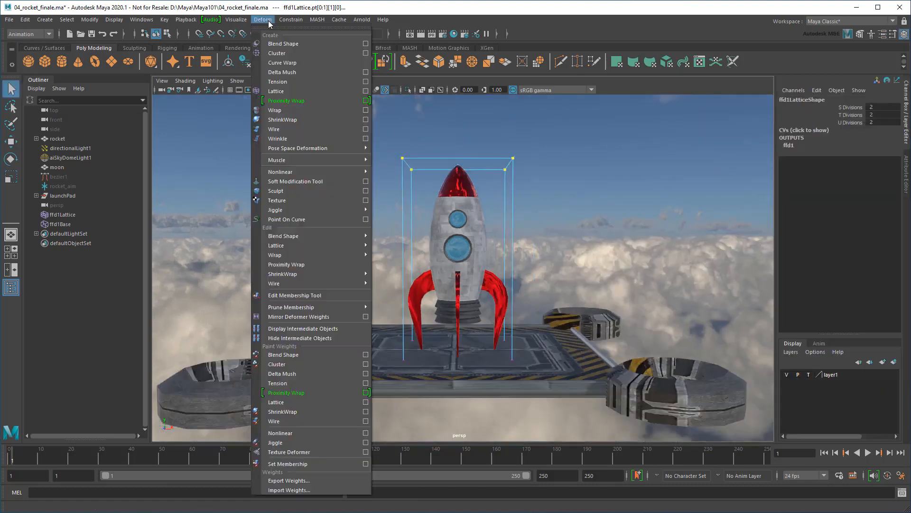
click(297, 53)
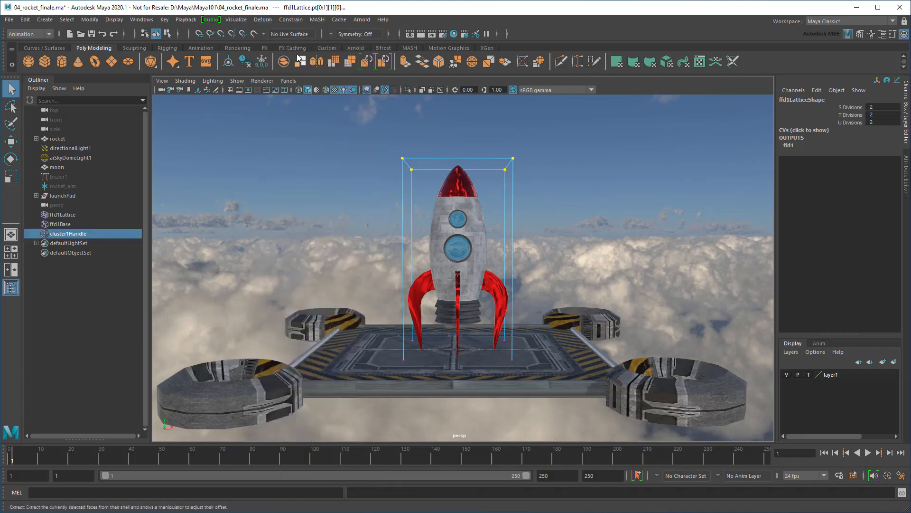
key(f)
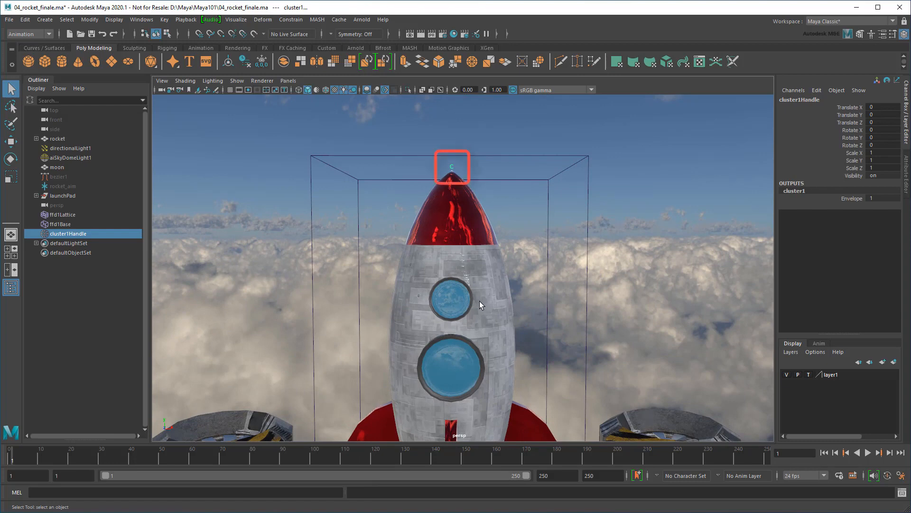
alt+drag(480, 301, 601, 275)
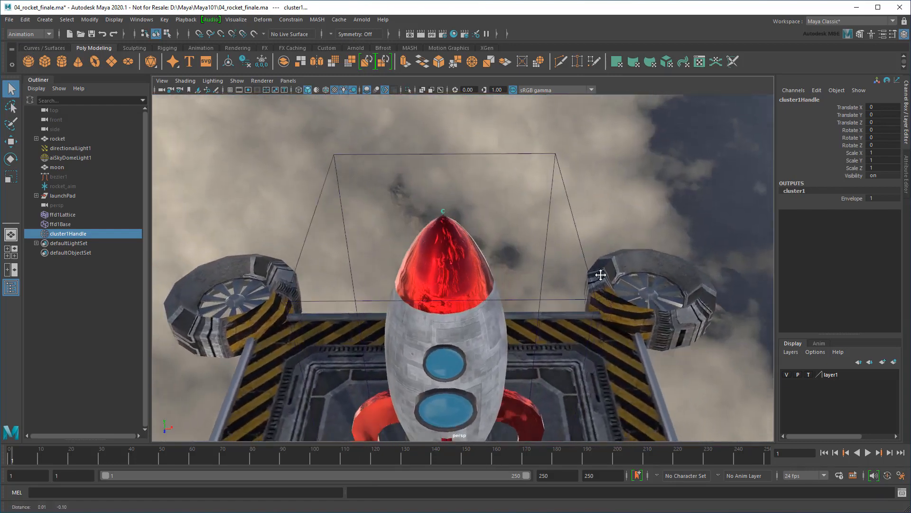
alt+right_drag(601, 275, 505, 277)
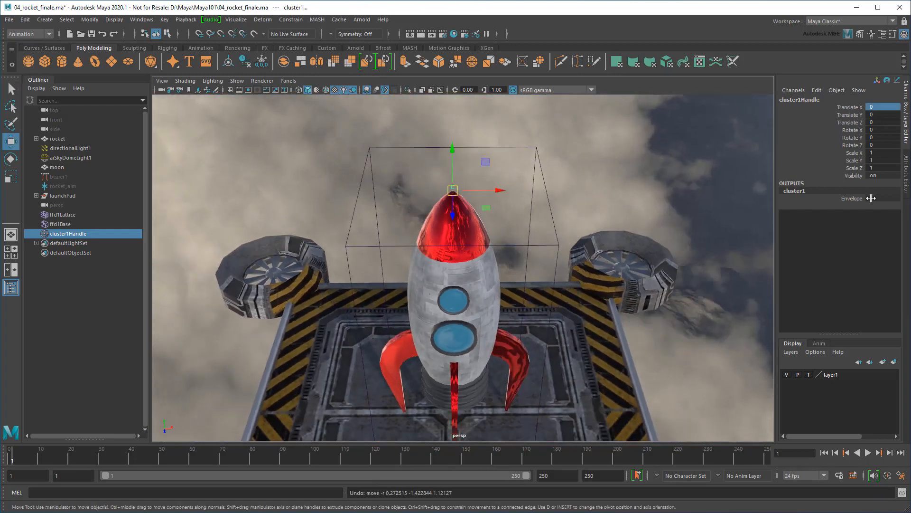
click(906, 181)
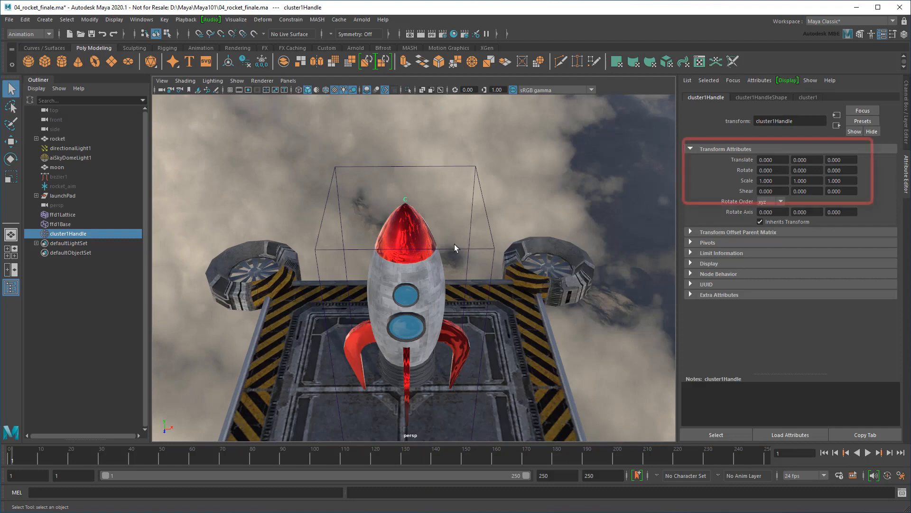
Step: Try moving the cluster handle at the rocket's nose and undo the move
key(w)
mouse_move(407, 202)
mouse_down()
mouse_move(434, 199)
mouse_move(444, 212)
mouse_move(460, 198)
mouse_move(352, 203)
mouse_move(427, 239)
mouse_up()
key(ctrl+z)
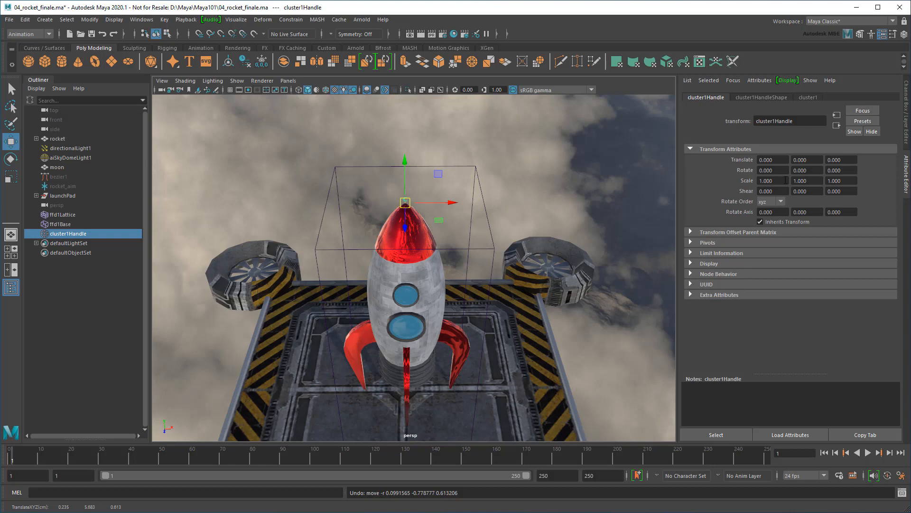
Step: Drive the cluster handle's Translate X with the expression =rand(-0.45, 0.45) and preview the shake from frame 1
click(778, 160)
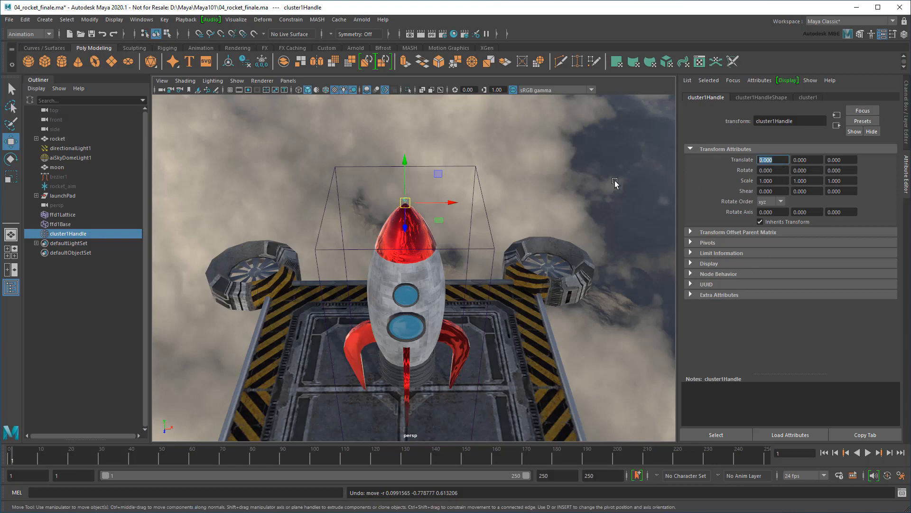
text(=)
text(()
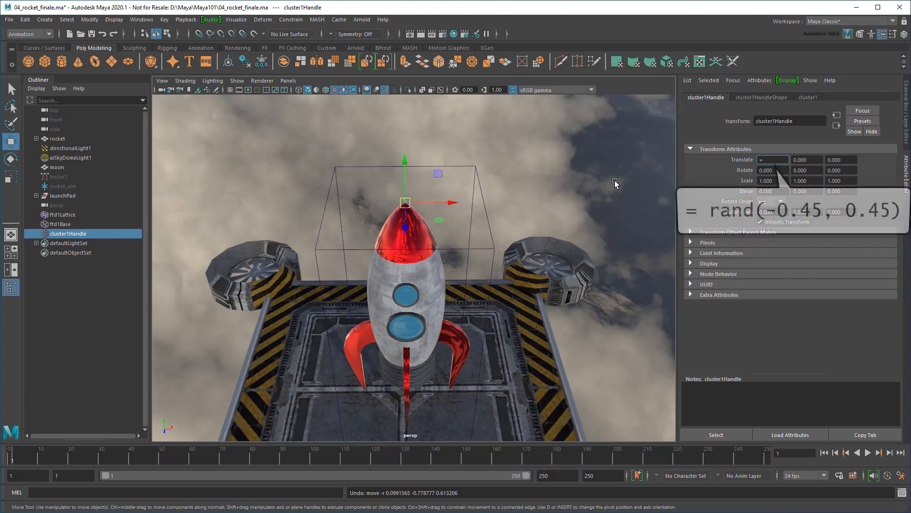
text(-0.45, 0.45))
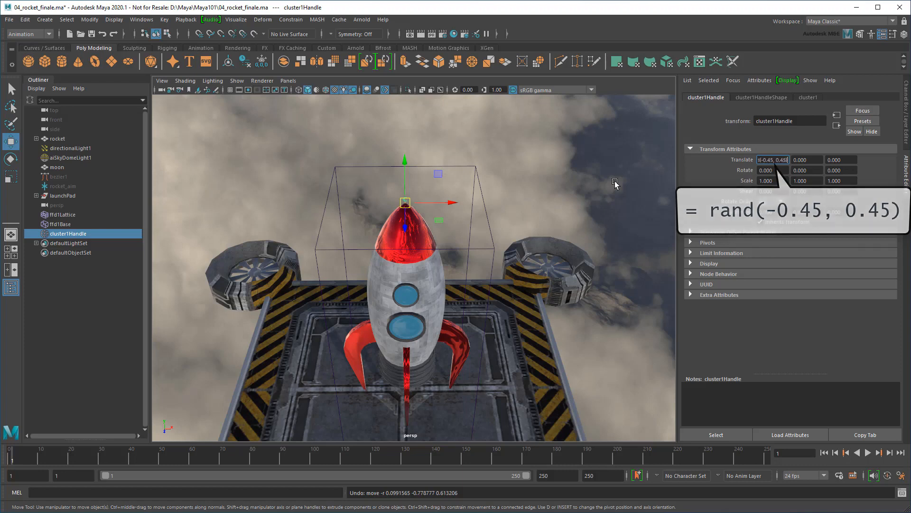
key(Return)
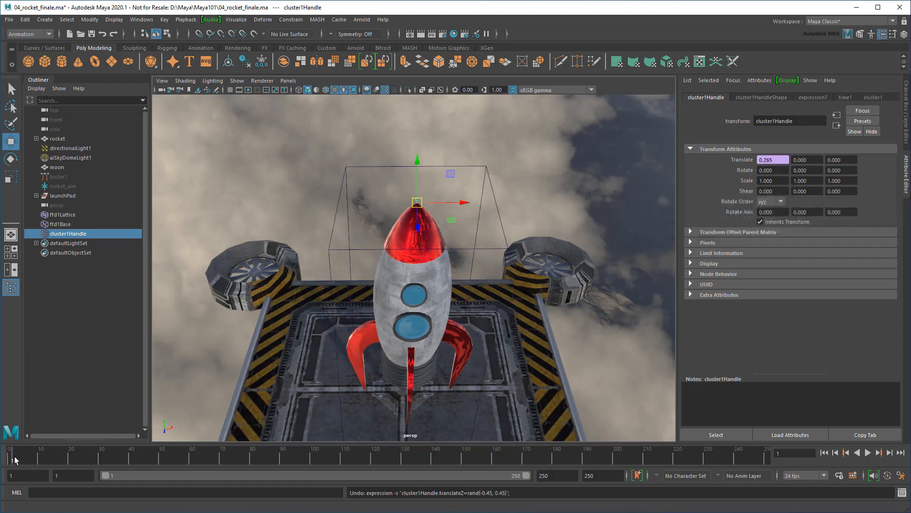
key(alt+v)
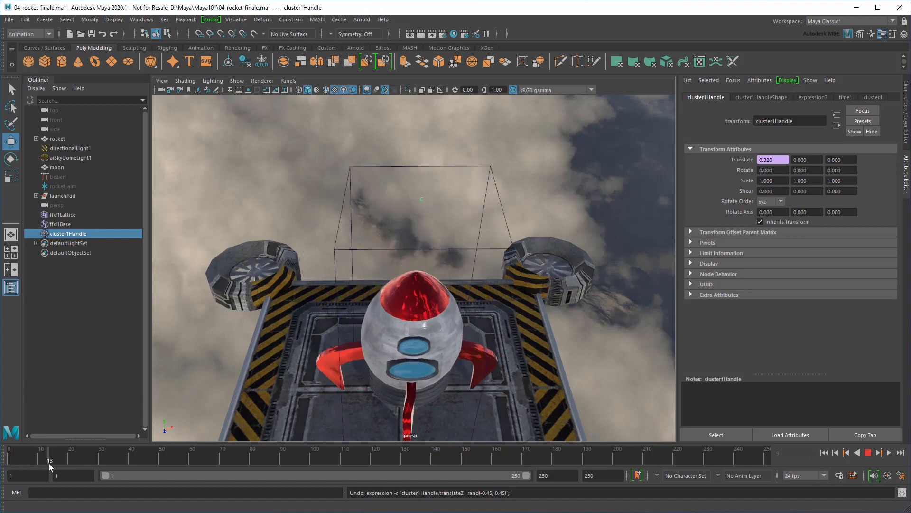
click(13, 465)
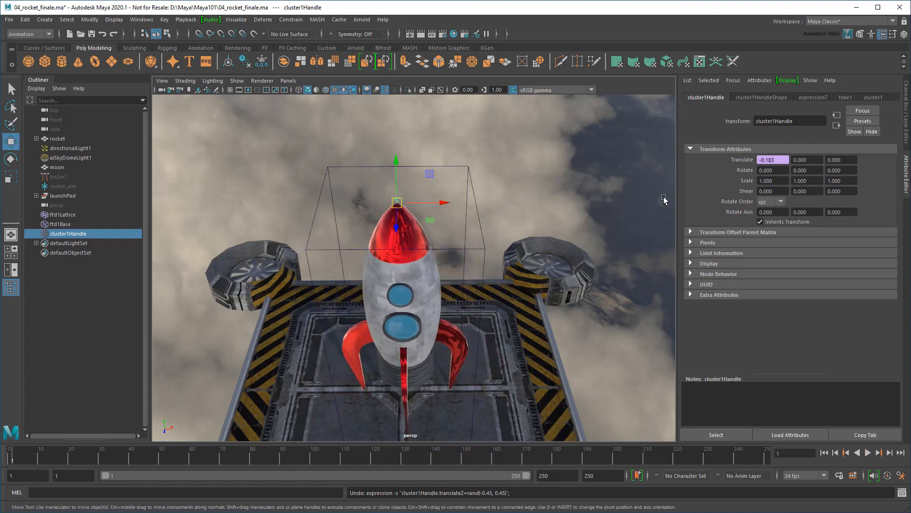
Step: Drive the cluster handle's Translate Z with the expression =rand(-0.45, 0.45) and play back the animation to check it
click(850, 159)
text(=rand(-0.4)
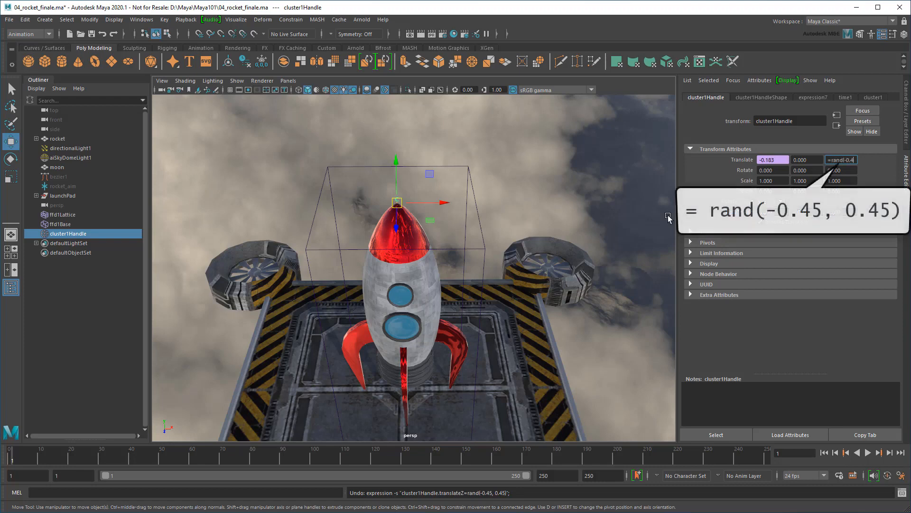
text(5, 0.45))
key(Return)
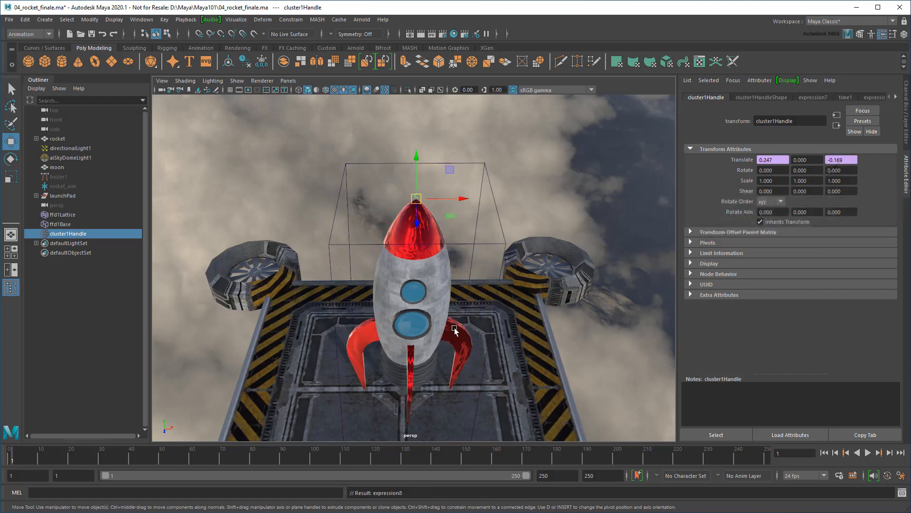
key(alt+v)
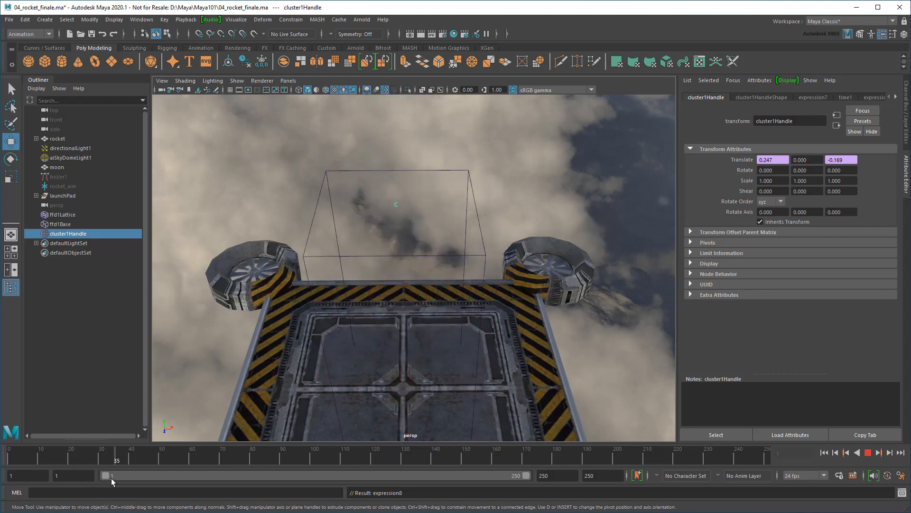
key(Escape)
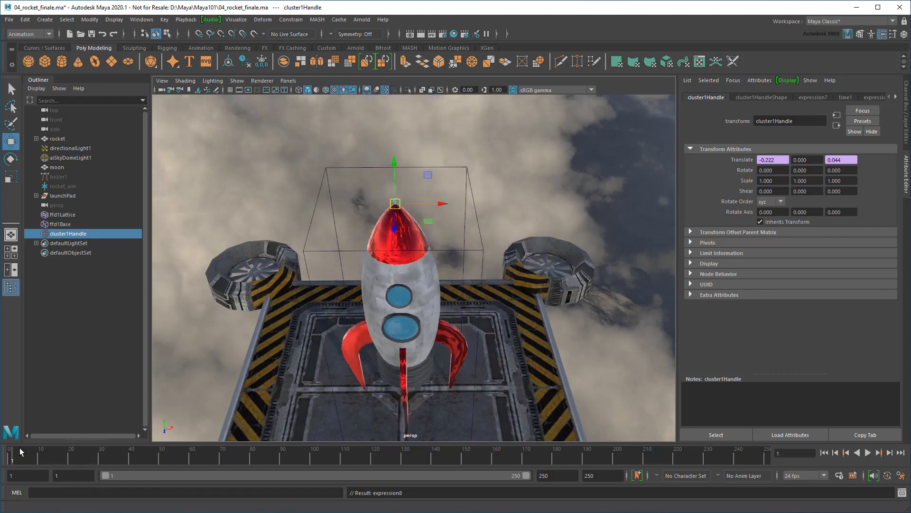
Step: Parent ffd1Lattice and ffd1Base under the rocket object so the lattice follows the rocket's motion
alt+drag(529, 332, 527, 244)
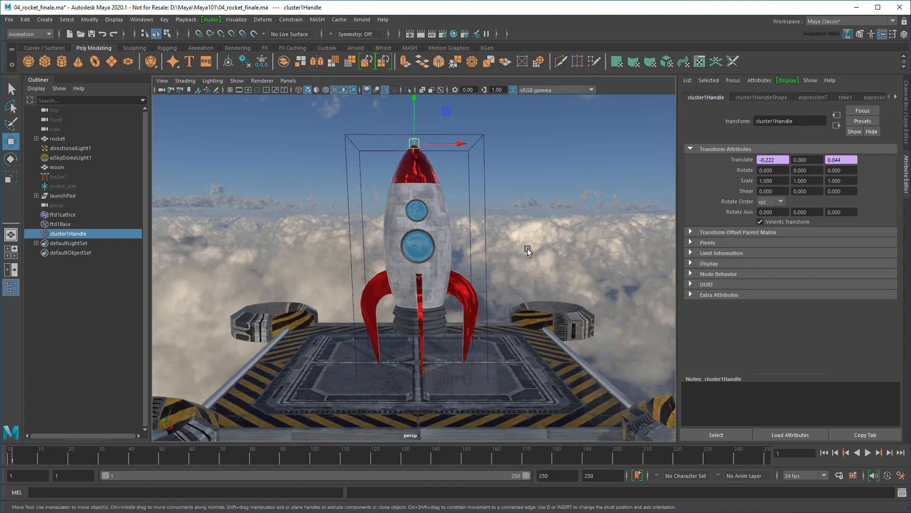
drag(99, 224, 87, 214)
middle_drag(87, 215, 94, 139)
click(36, 139)
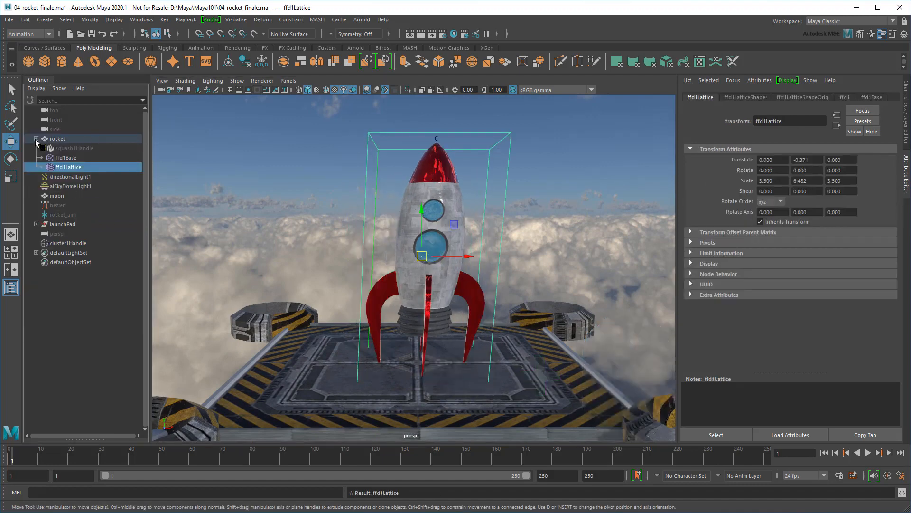
Step: Scale ffd1Base and ffd1Lattice up together to about 5.644, 10.454, 5.644 so they enclose the rocket with room to spare
shift+click(62, 162)
key(r)
key(alt+v)
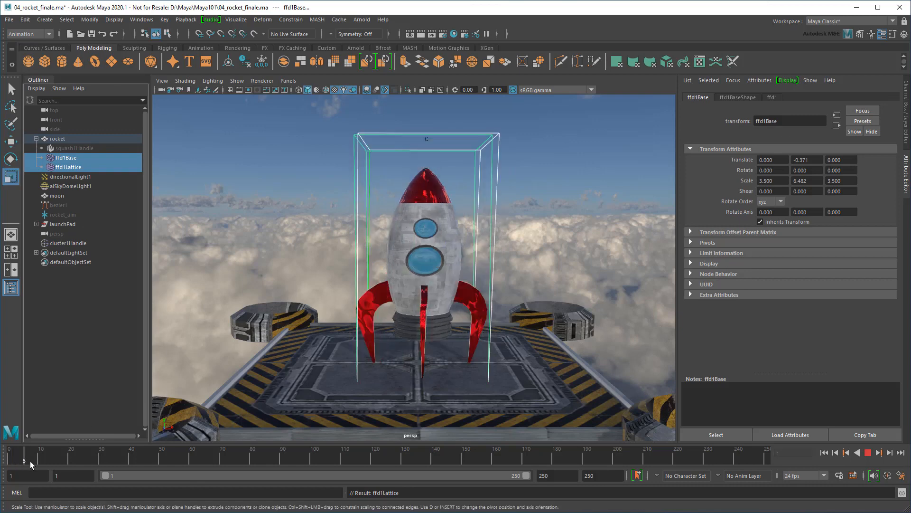
key(alt+v)
drag(422, 256, 506, 275)
Step: Play back the launch to check the enlarged lattice, and hide ffd1Base and ffd1Lattice
key(alt+v)
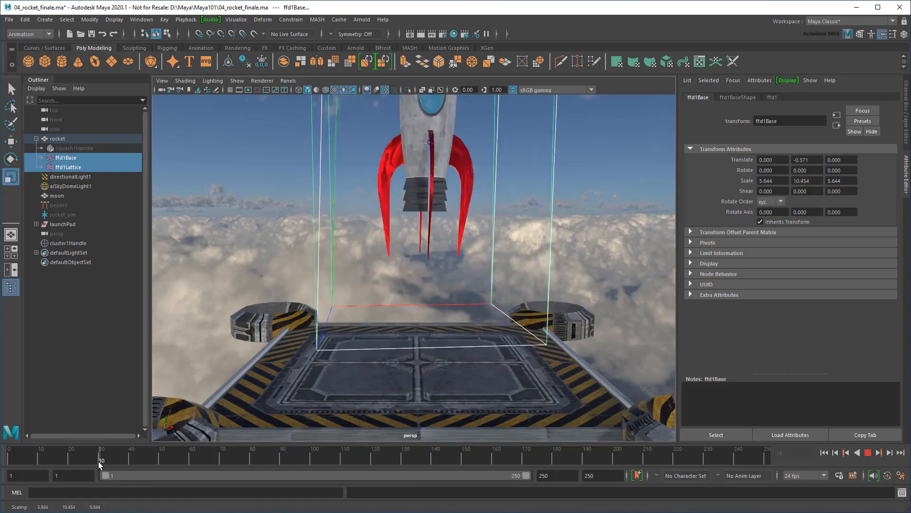
key(alt+shift+v)
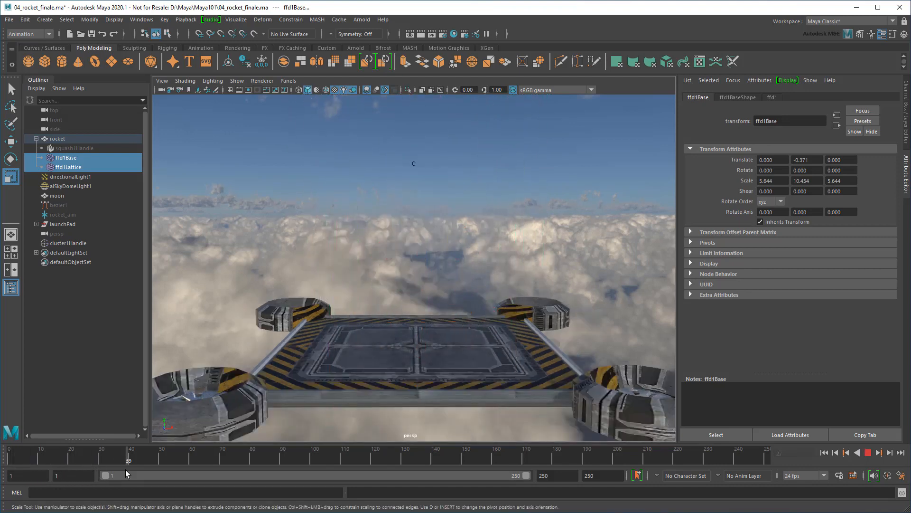
drag(126, 469, 1, 458)
key(ctrl+h)
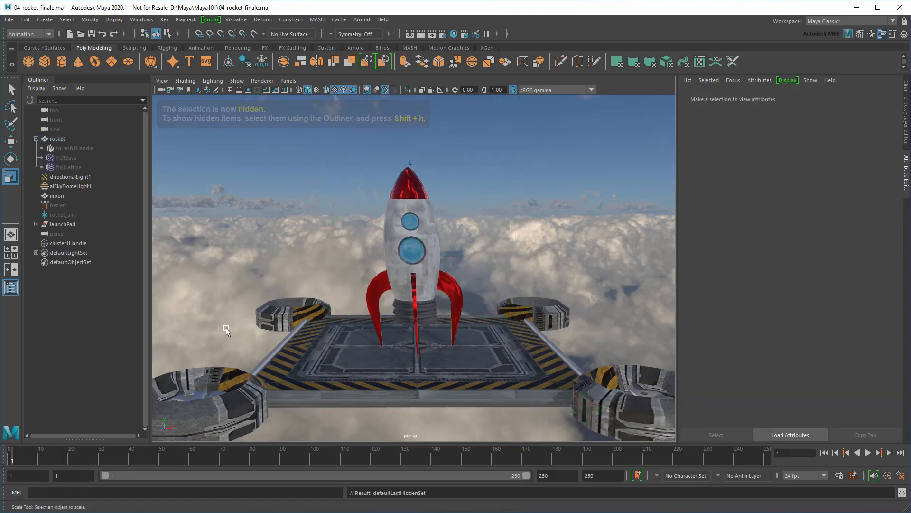
Step: Set the cluster1 deformer's Envelope to 0 and key it at frame 1
click(67, 243)
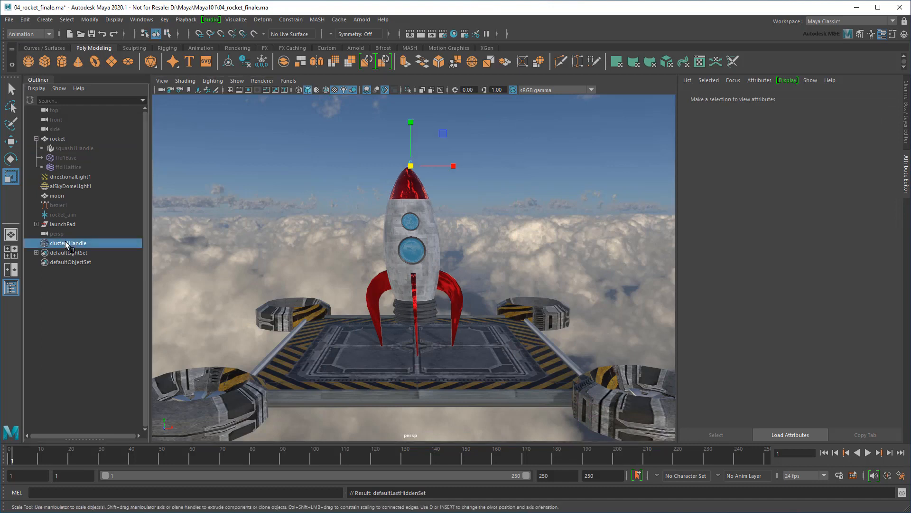
click(896, 97)
click(896, 97)
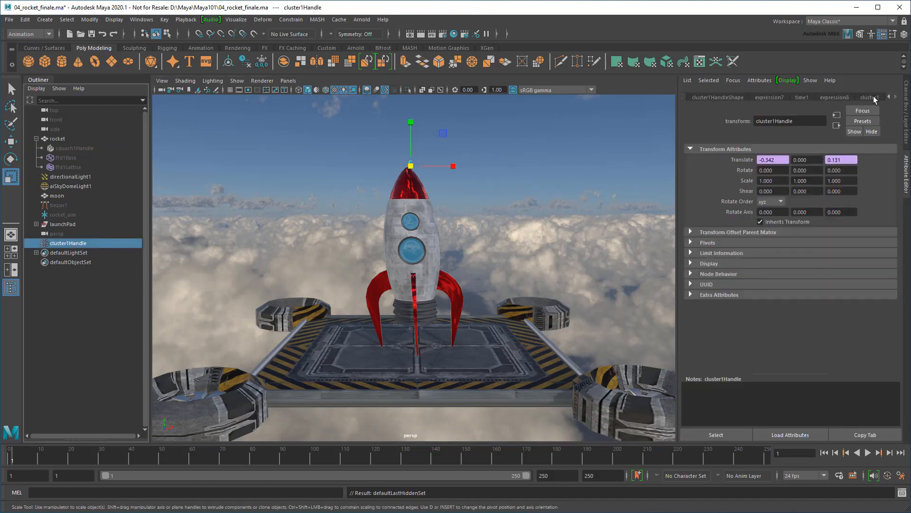
click(875, 97)
click(730, 202)
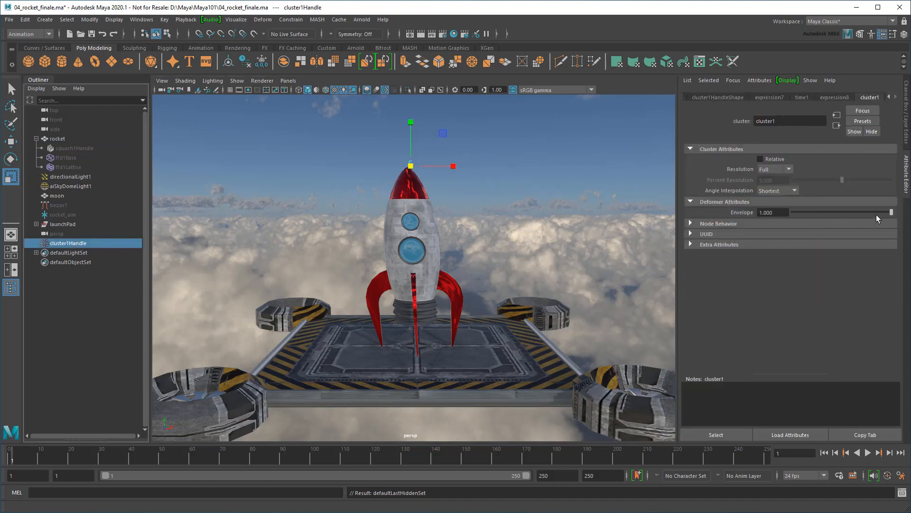
drag(890, 212, 735, 212)
right_click(732, 212)
click(748, 227)
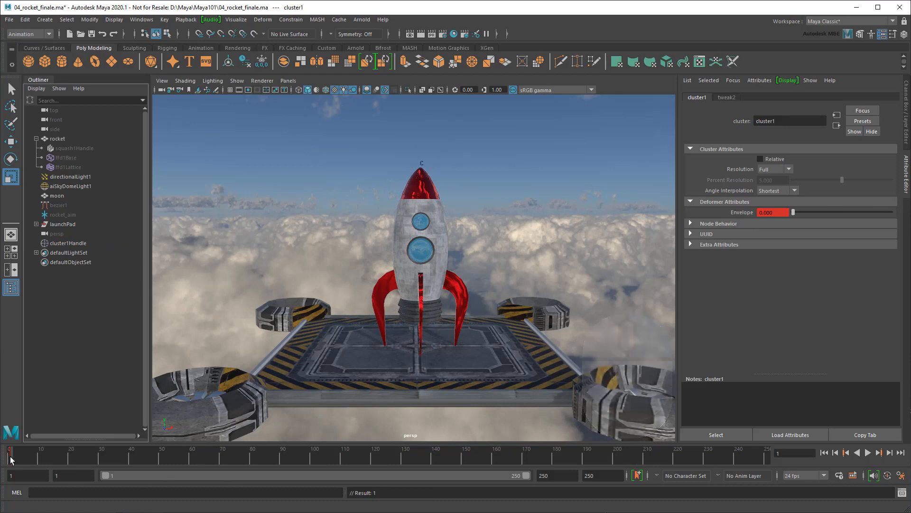
Step: Set the cluster1 Envelope to 1 and key it at frame 12
key(alt+v)
key(alt+v)
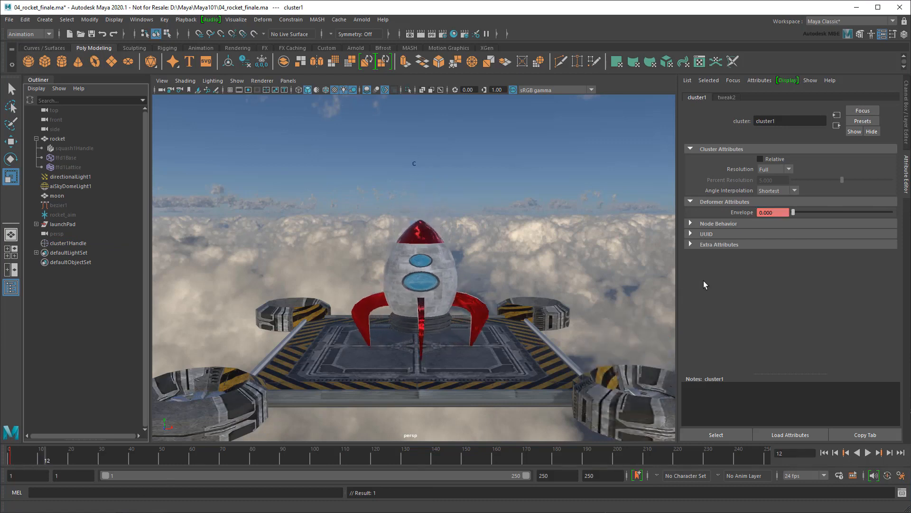
drag(793, 212, 893, 212)
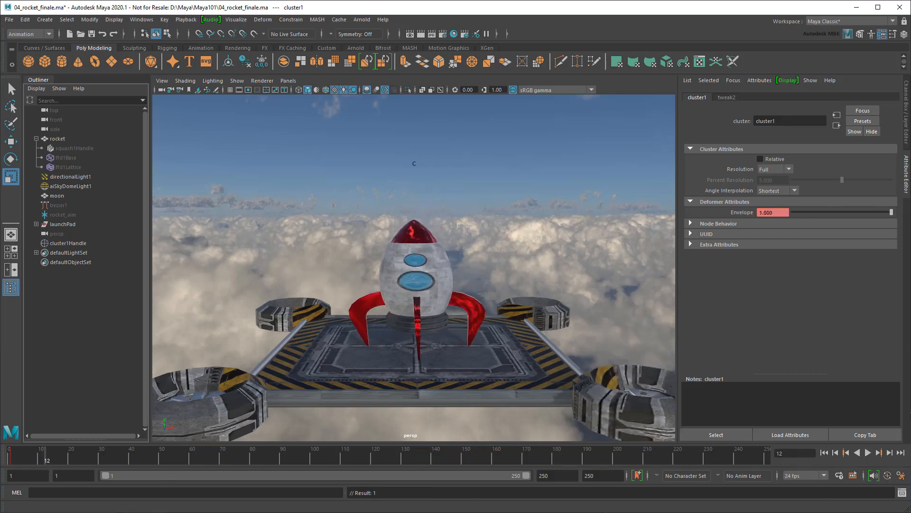
right_click(745, 212)
click(765, 227)
Step: Key the cluster1 Envelope at 1 on frame 20 and at 0 on frame 24
key(alt+v)
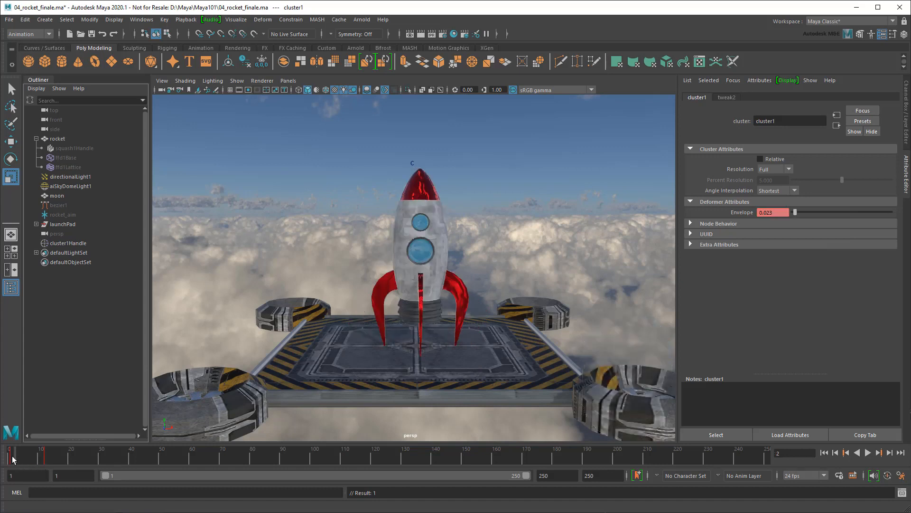
click(71, 462)
right_click(748, 212)
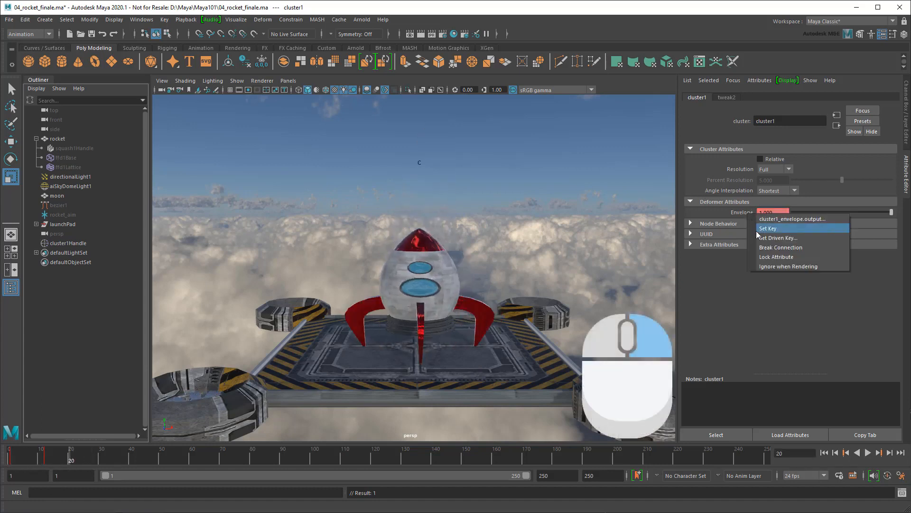
click(757, 229)
drag(75, 461, 11, 459)
right_click(764, 212)
click(803, 228)
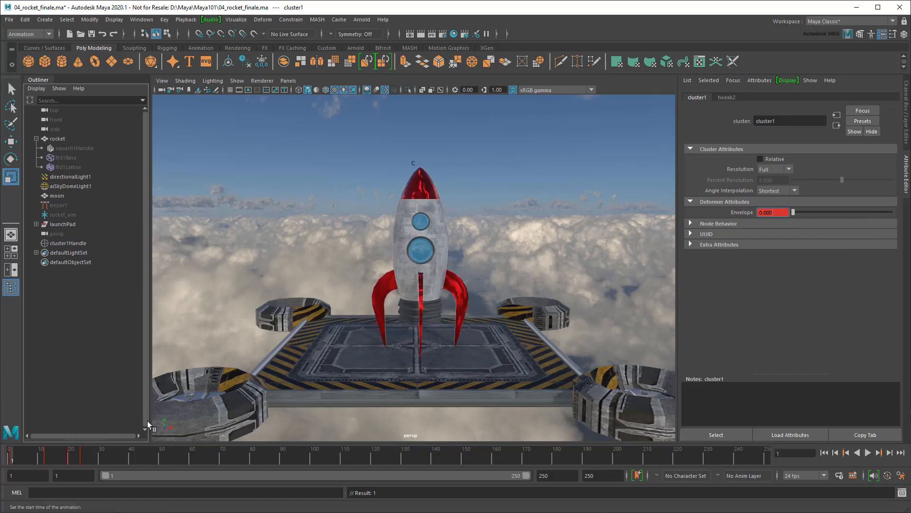
Step: Hide the cluster handle and play back the rocket launch
click(415, 164)
key(ctrl+h)
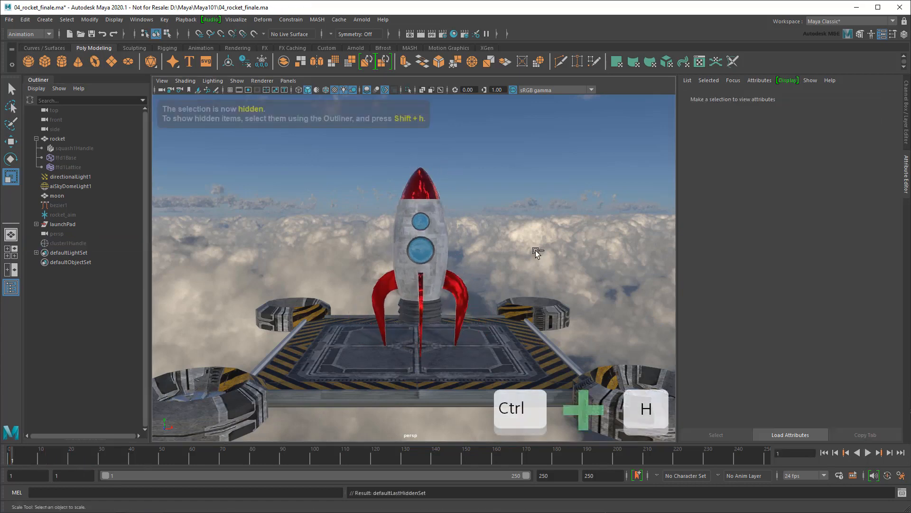
click(869, 453)
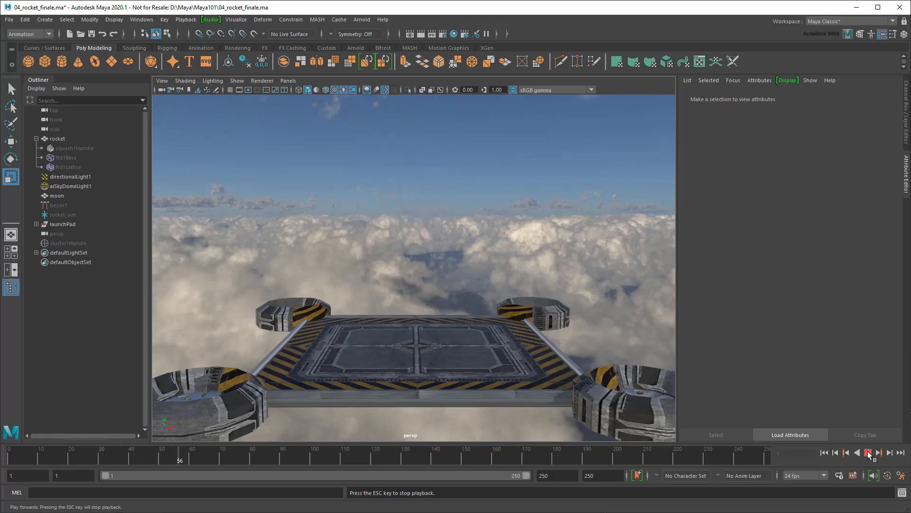
click(869, 452)
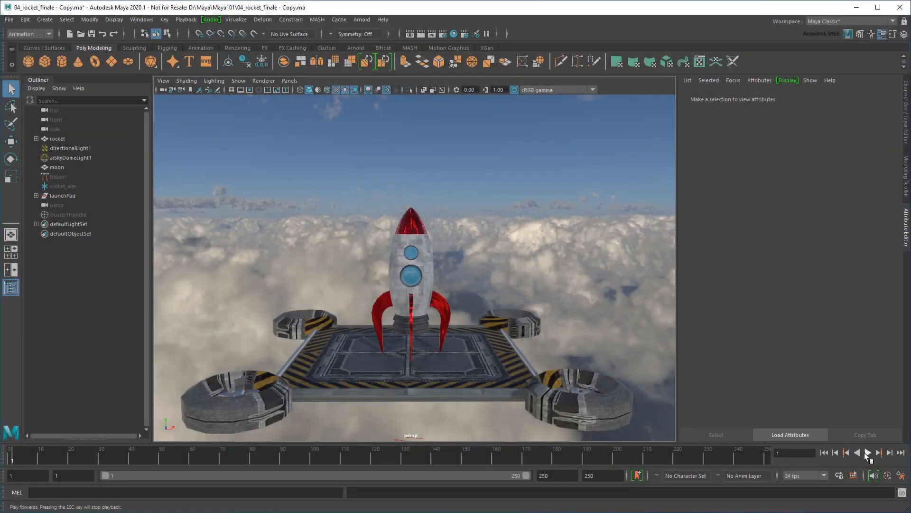
Step: Replay the launch animation from frame 1 to examine the timing of the shake, squash and liftoff
click(867, 453)
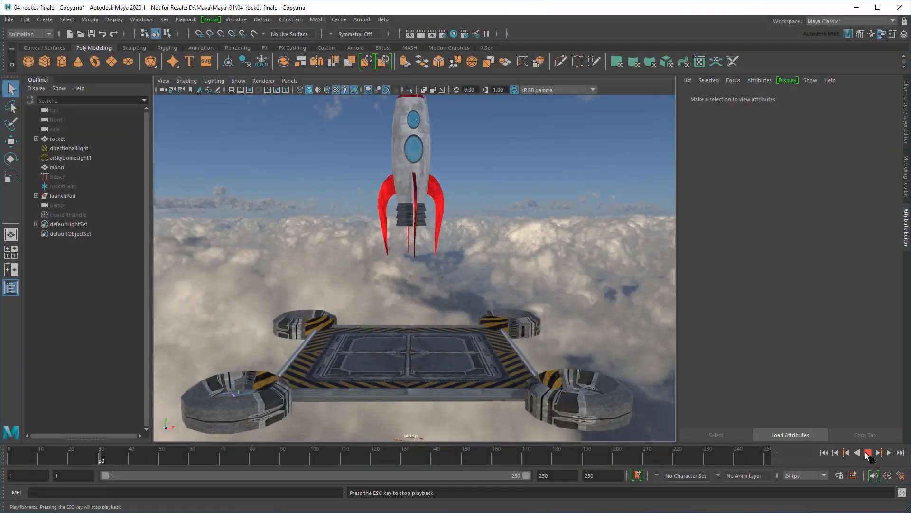
click(867, 454)
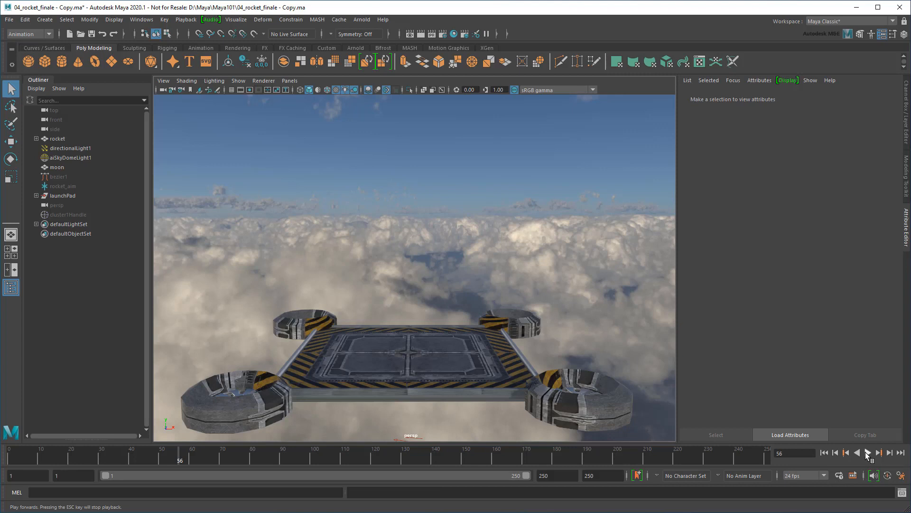
click(823, 453)
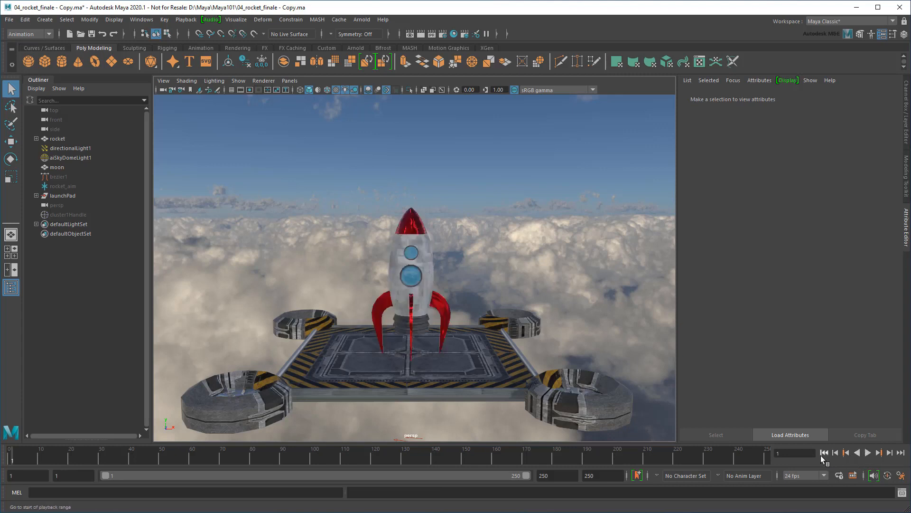
click(868, 453)
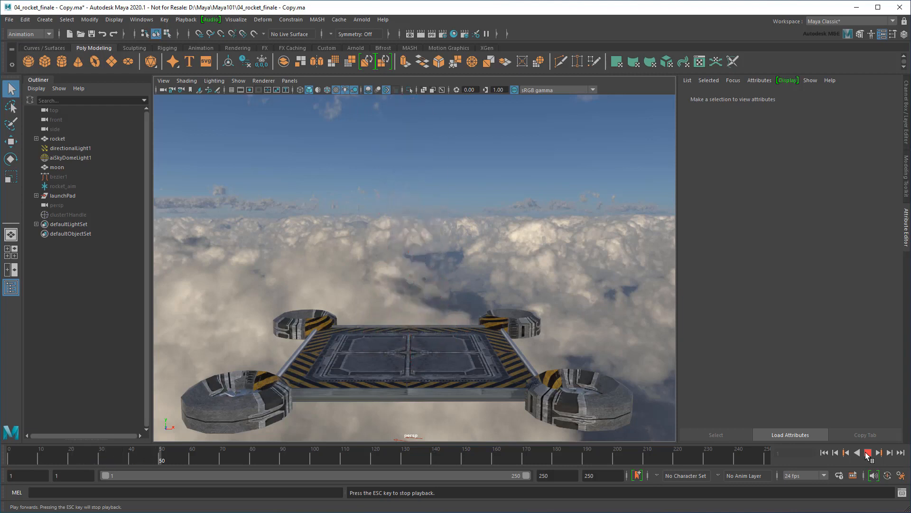
click(867, 454)
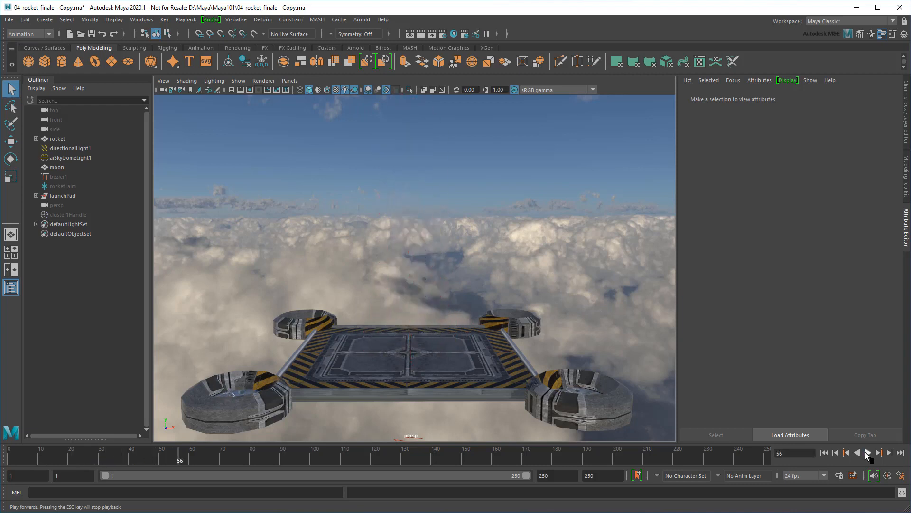
click(824, 453)
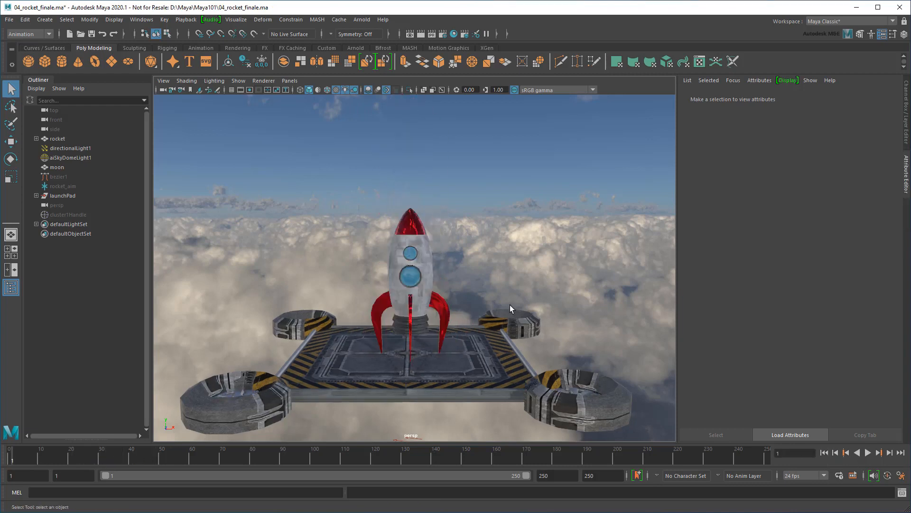
Step: Move the motionPath1 liftoff key on bezier1 from frame 24 to frame 48 and play back the delayed launch
click(76, 175)
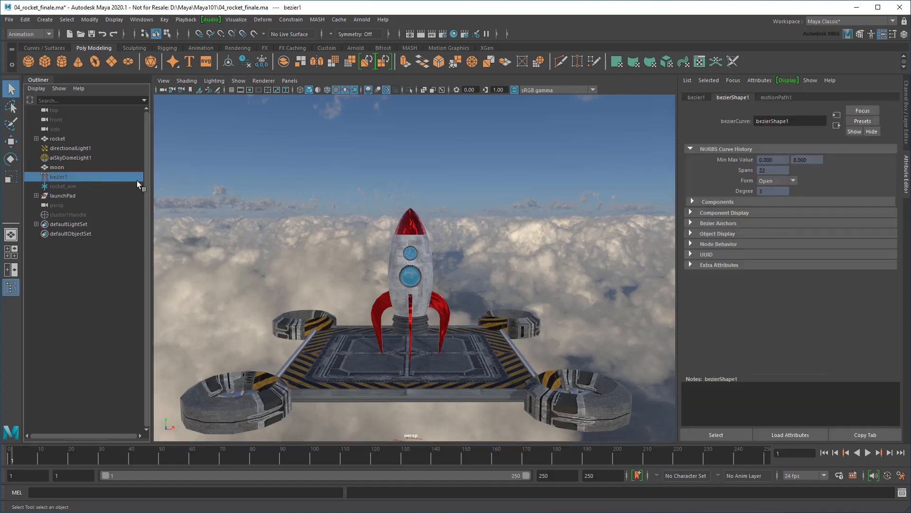
click(776, 97)
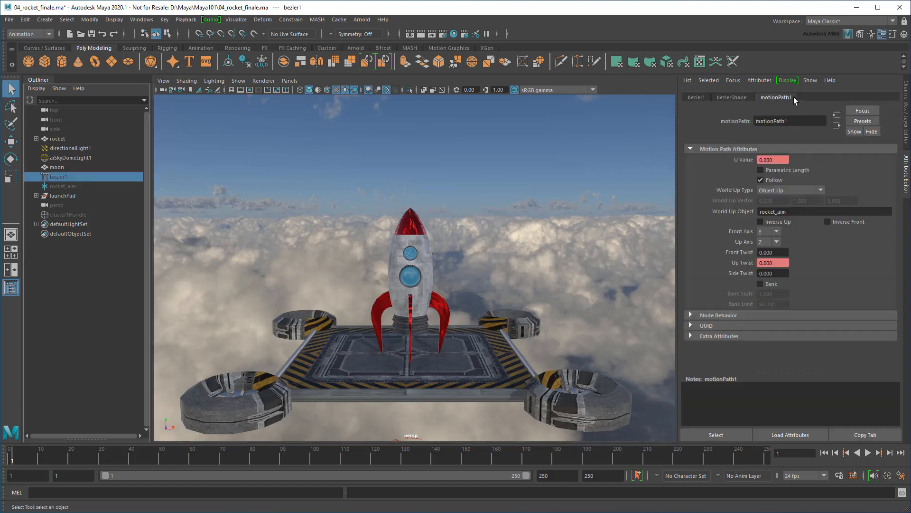
click(716, 434)
shift+drag(73, 457, 82, 460)
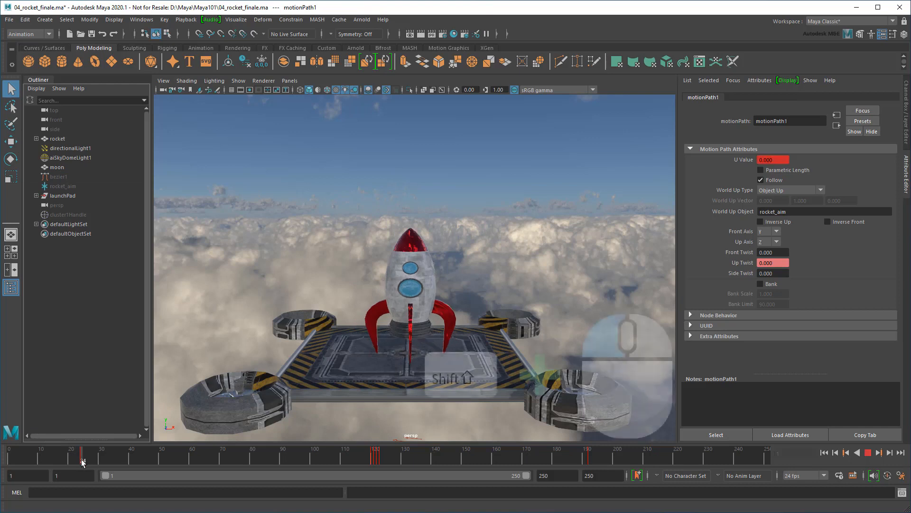
middle_drag(81, 460, 125, 460)
click(10, 461)
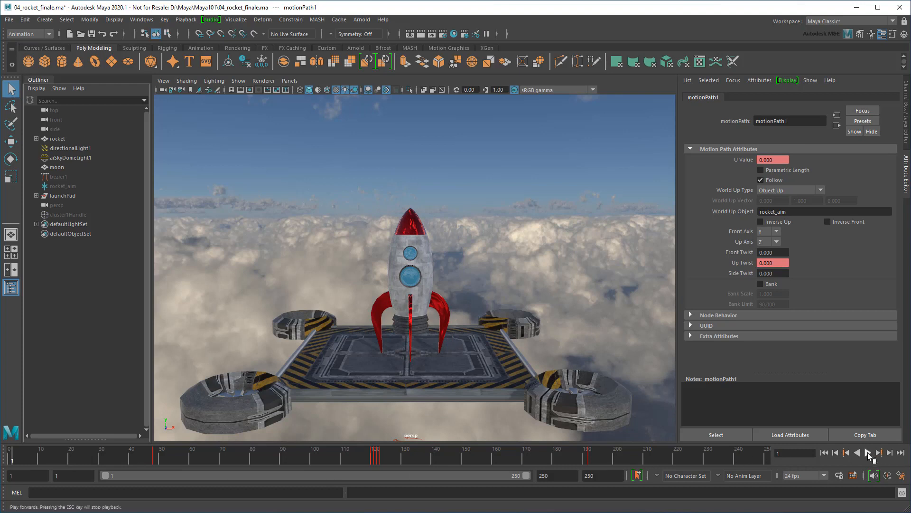
click(868, 453)
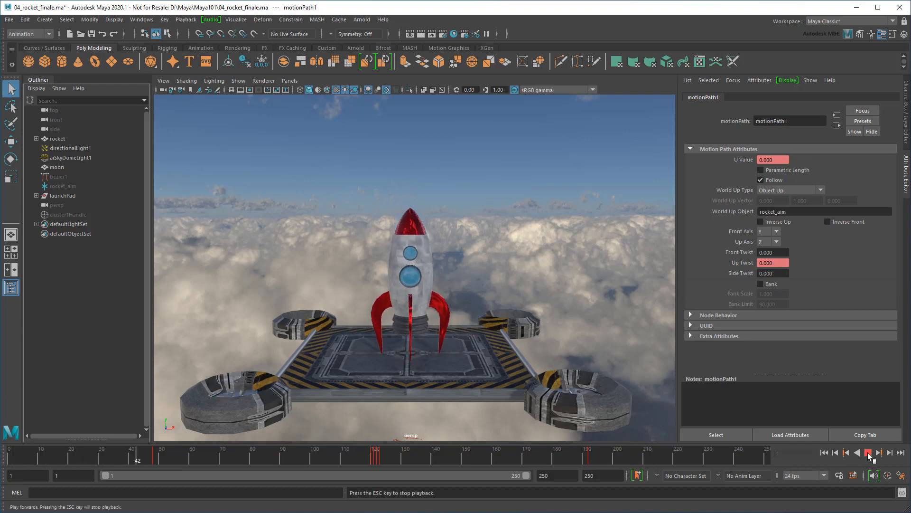
click(868, 454)
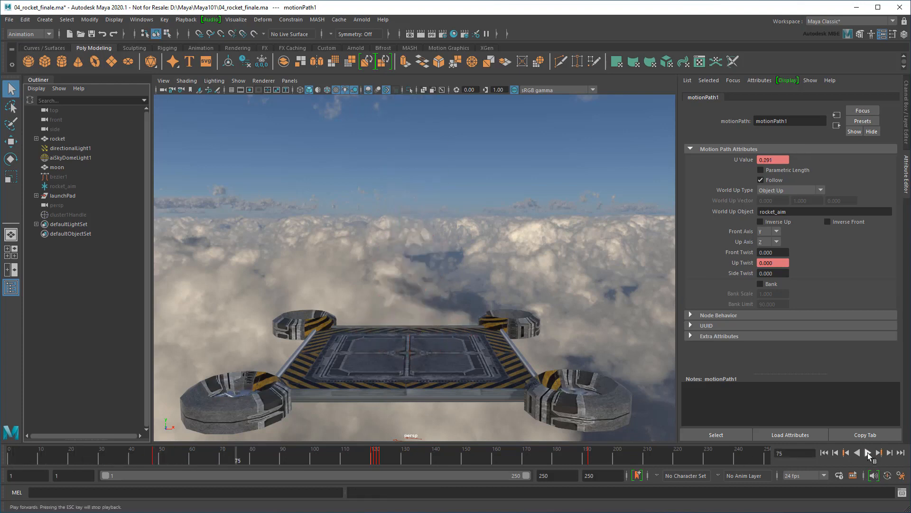
Step: Retime the squash1 deformer's launch Factor keys to about frames 33, 55 and 67 and play back the result
click(154, 460)
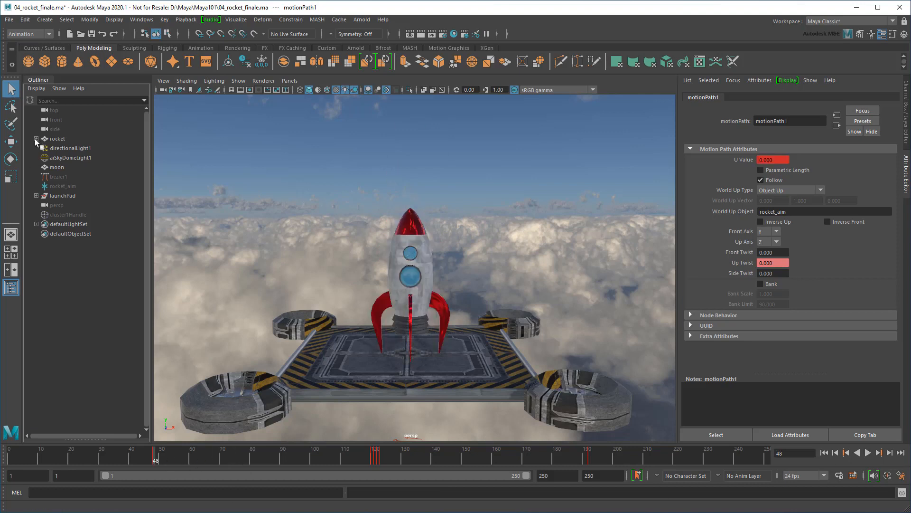
click(36, 139)
click(65, 148)
click(812, 97)
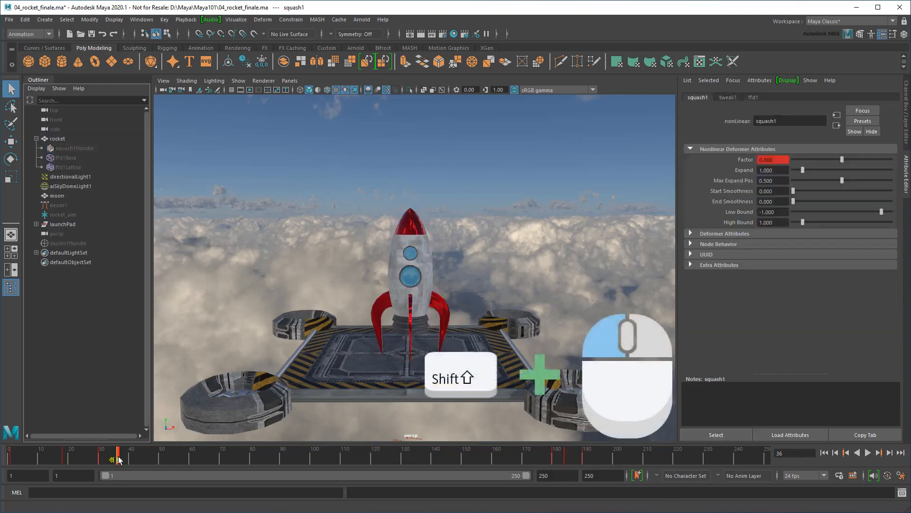
shift+drag(9, 458, 212, 468)
click(868, 452)
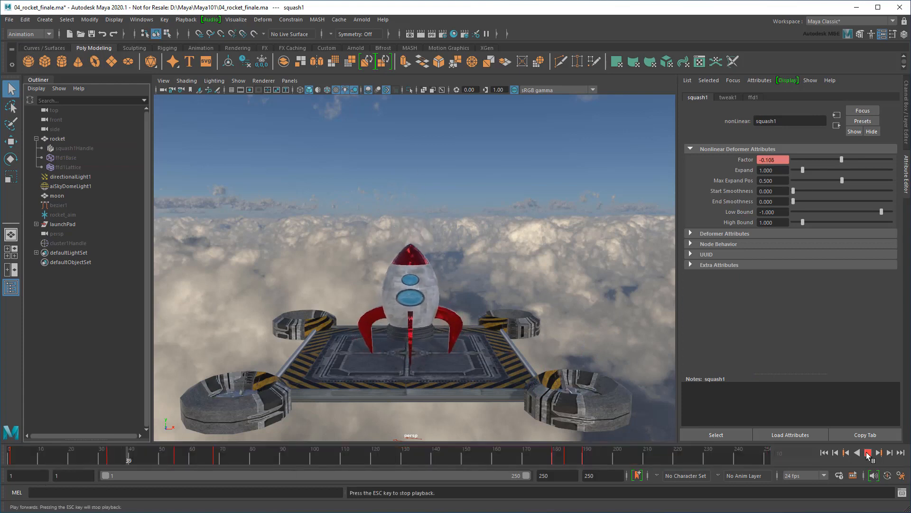
click(868, 453)
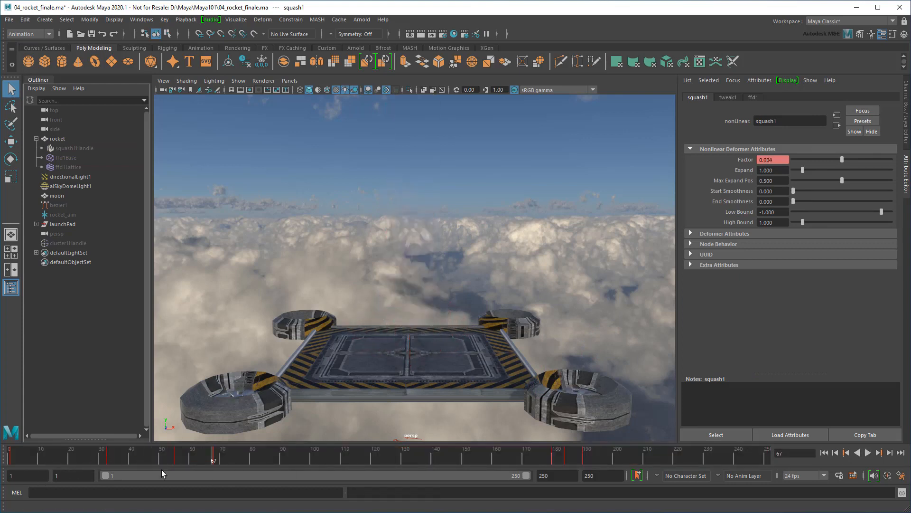
Step: Stretch the cluster1 Envelope keys so the last one lands at about frame 47, and play back the launch
click(111, 456)
click(68, 243)
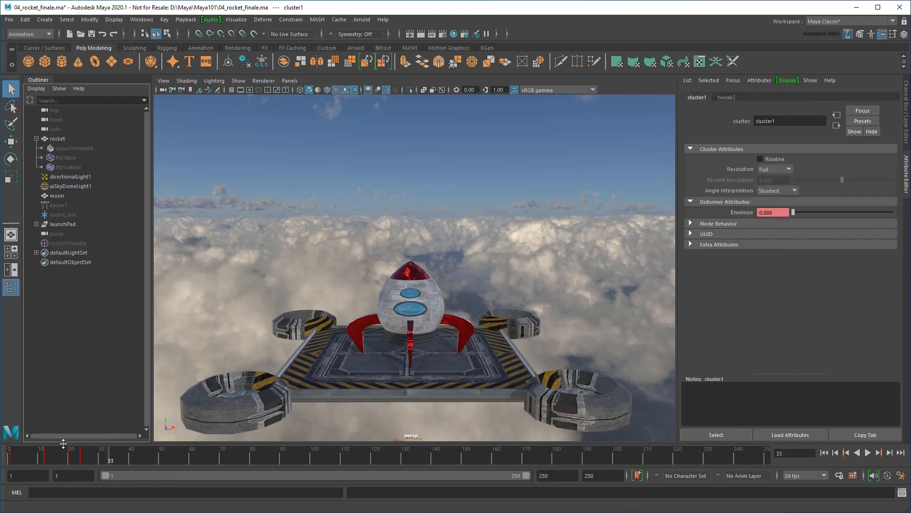
shift+drag(80, 458, 152, 459)
drag(162, 458, 12, 458)
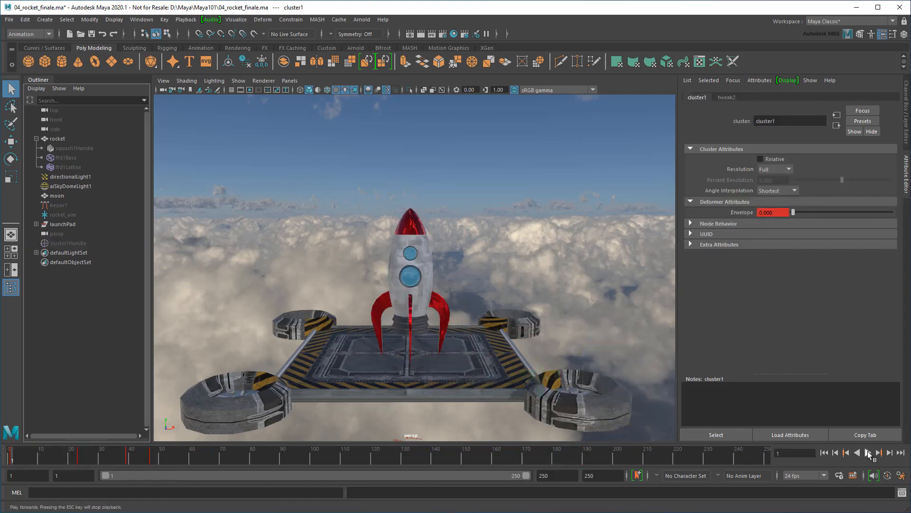
click(868, 453)
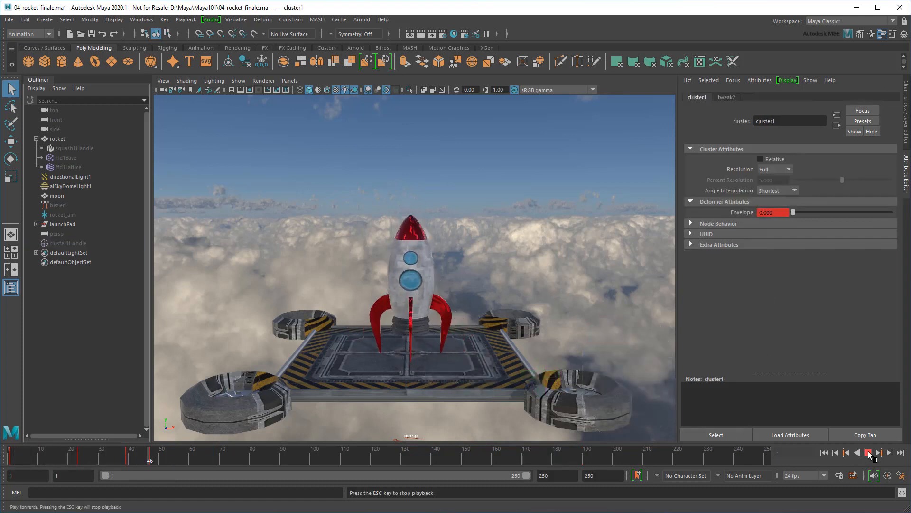
click(869, 453)
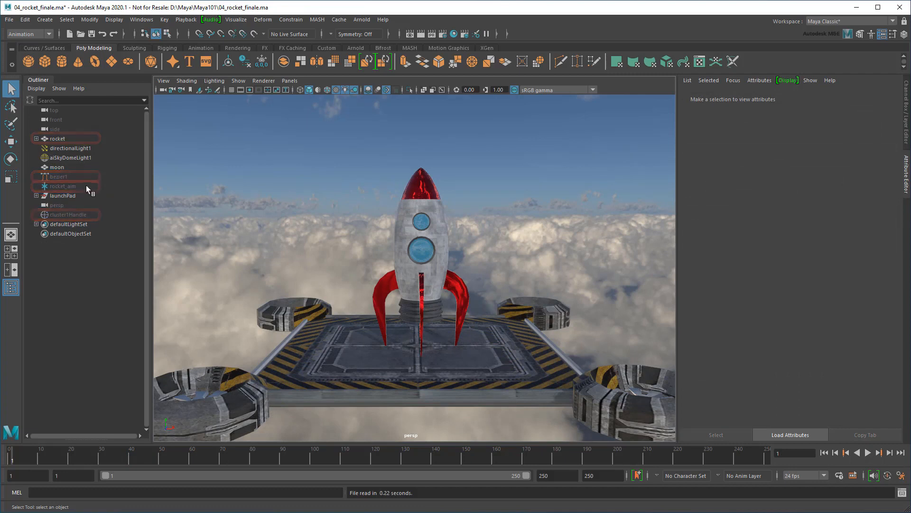
Step: Select bezier1's motionPath1 node and add its animation as a clip in the Time Editor
click(76, 177)
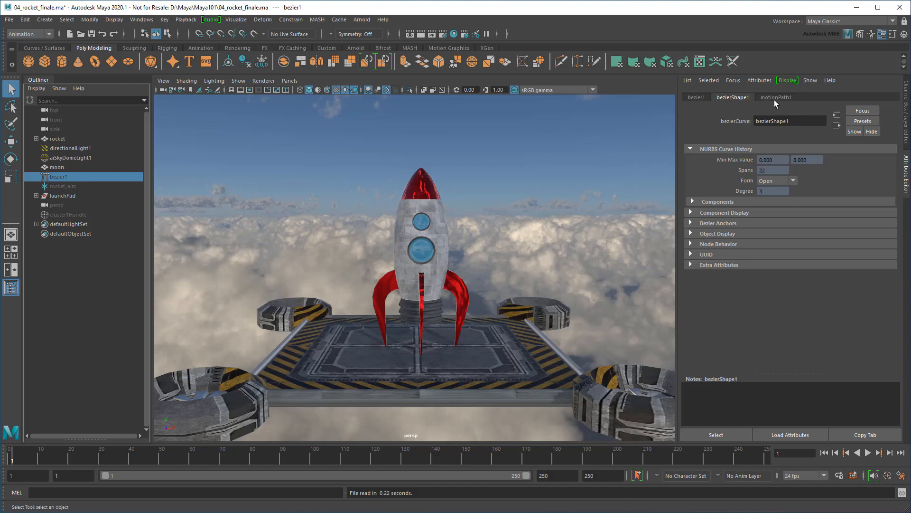
click(775, 98)
click(723, 435)
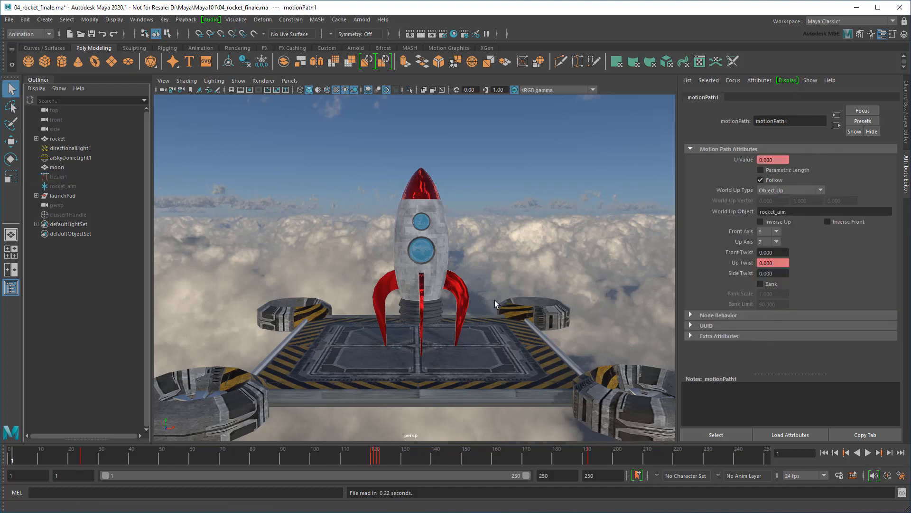
click(142, 20)
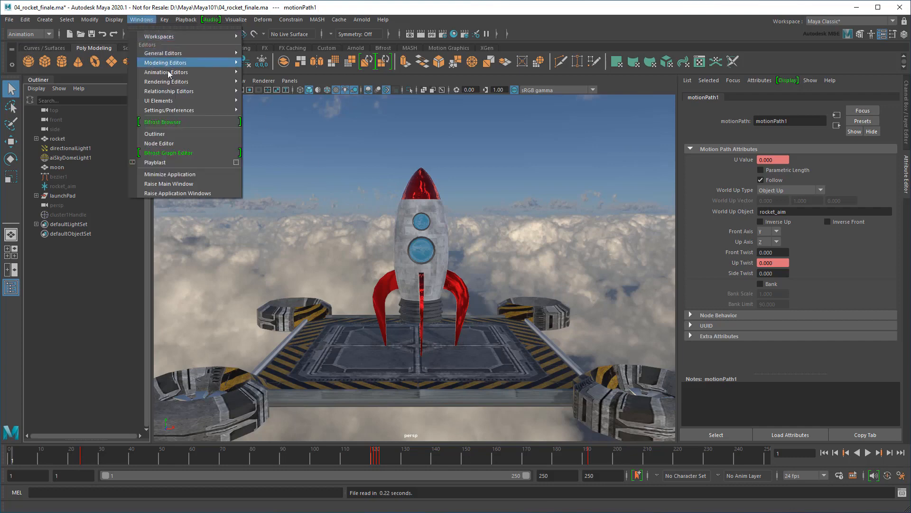
mouse_move(171, 72)
click(287, 82)
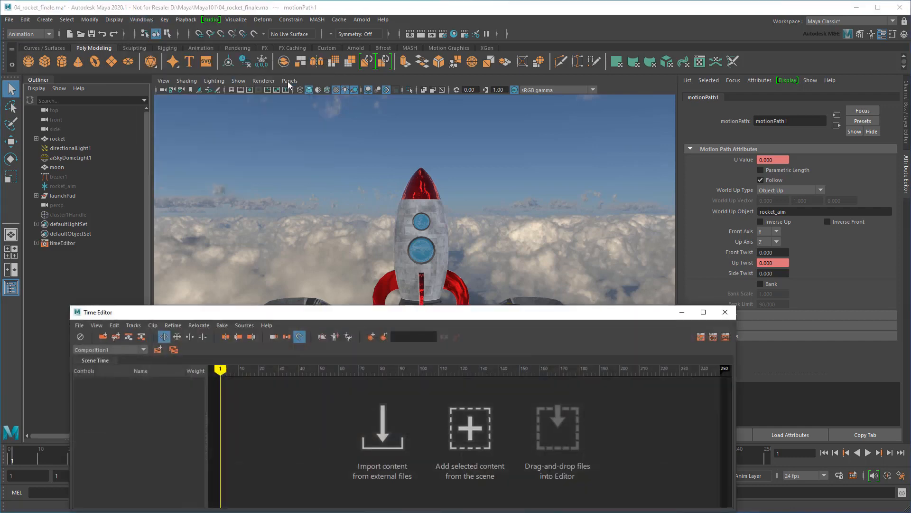
click(469, 427)
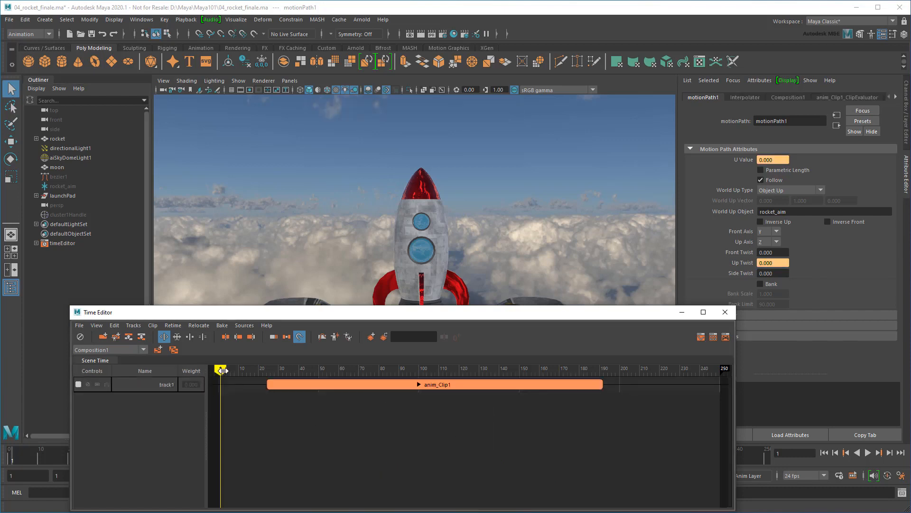
Step: Try shifting the motionPath1 clip to start at about frame 50 and play back the delayed launch
drag(220, 369, 337, 385)
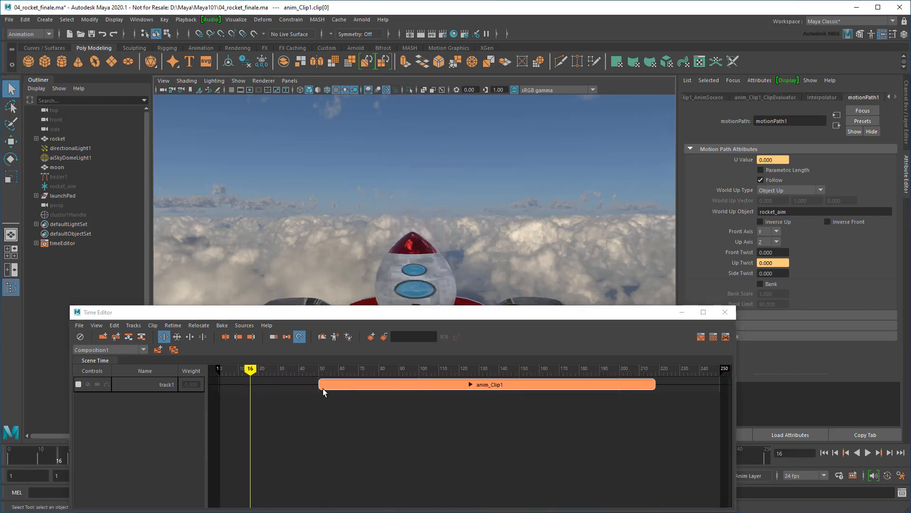
key(alt+v)
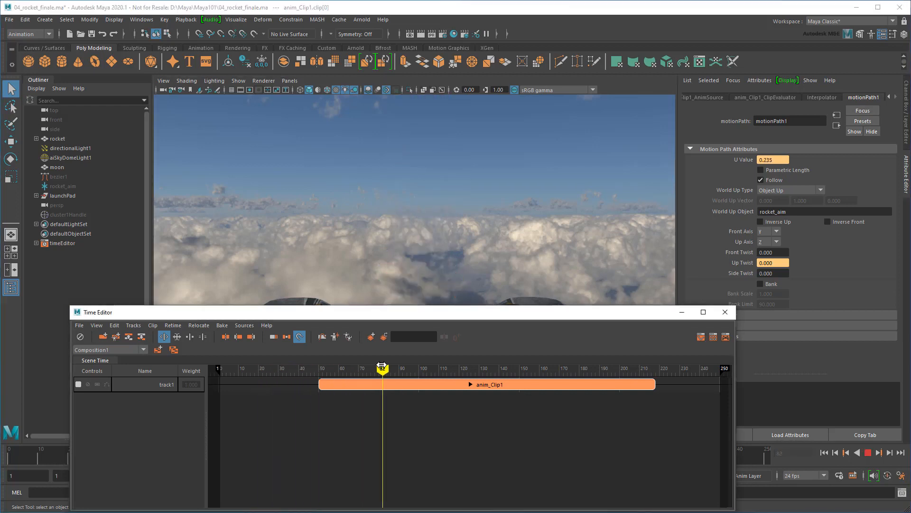
drag(289, 376, 277, 400)
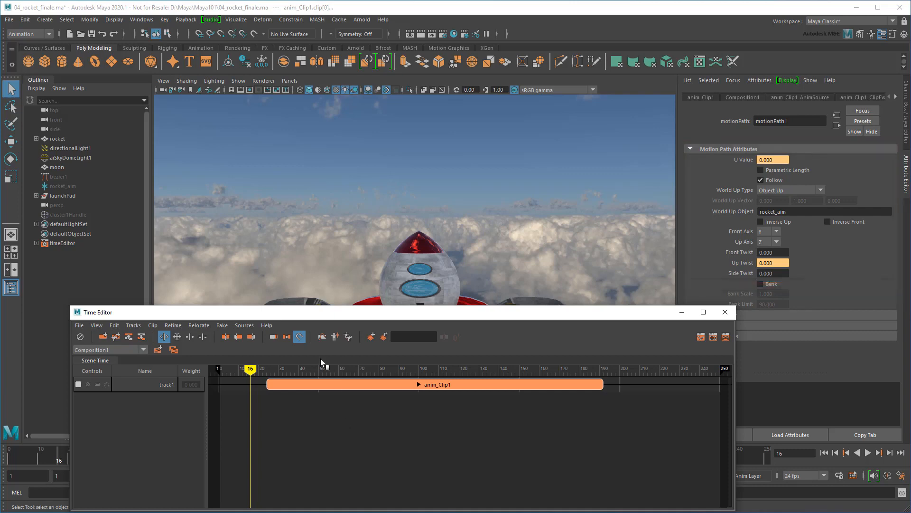
Step: Dock the Time Editor below the viewport and add the squash1 deformer's animation as a second clip
drag(297, 315, 415, 429)
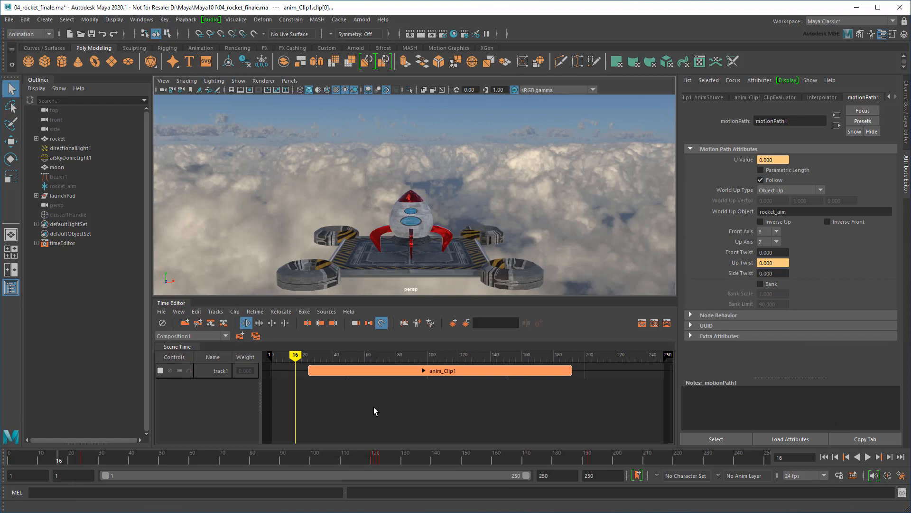
click(36, 139)
click(64, 149)
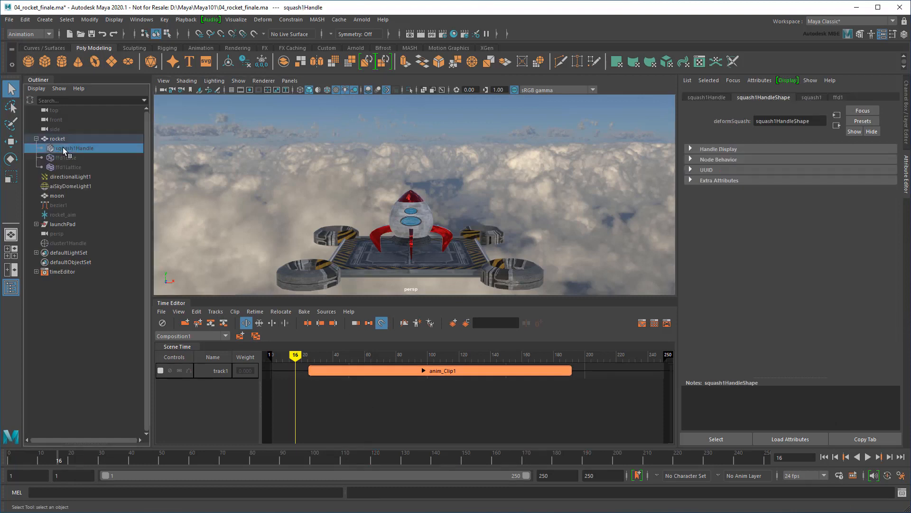
click(812, 97)
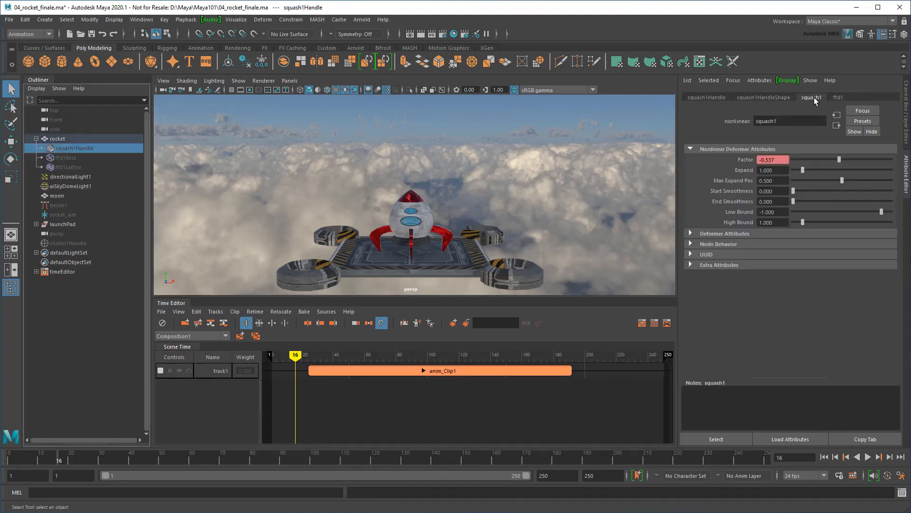
click(723, 438)
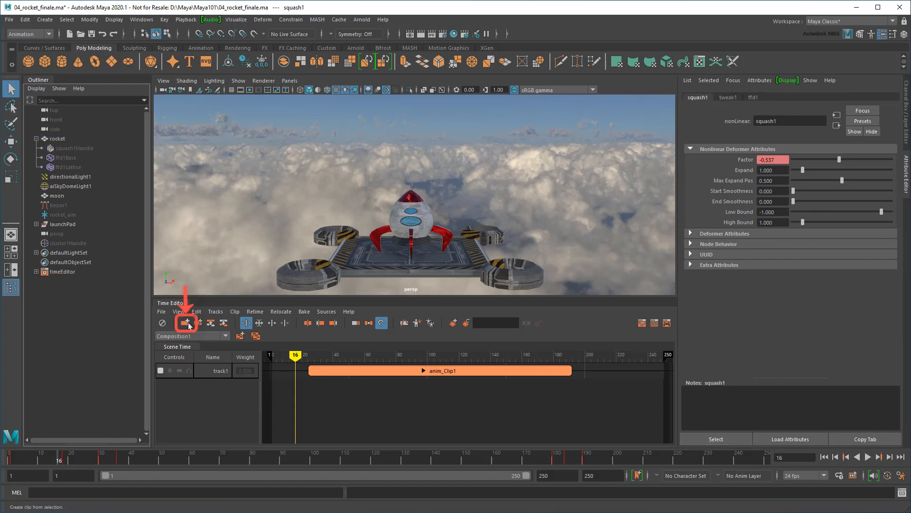
click(187, 323)
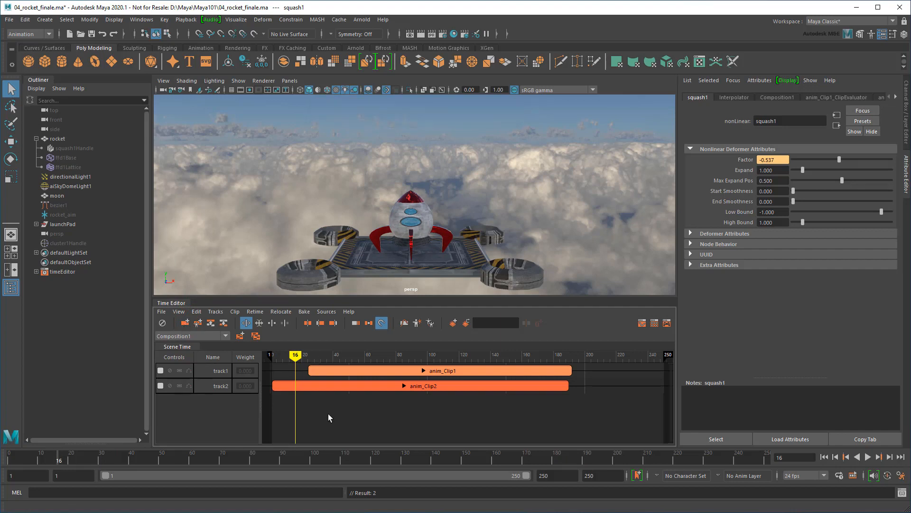
Step: Add the animation of the cluster1 deformer and of the rocket_aim locator as separate Time Editor clips
click(59, 244)
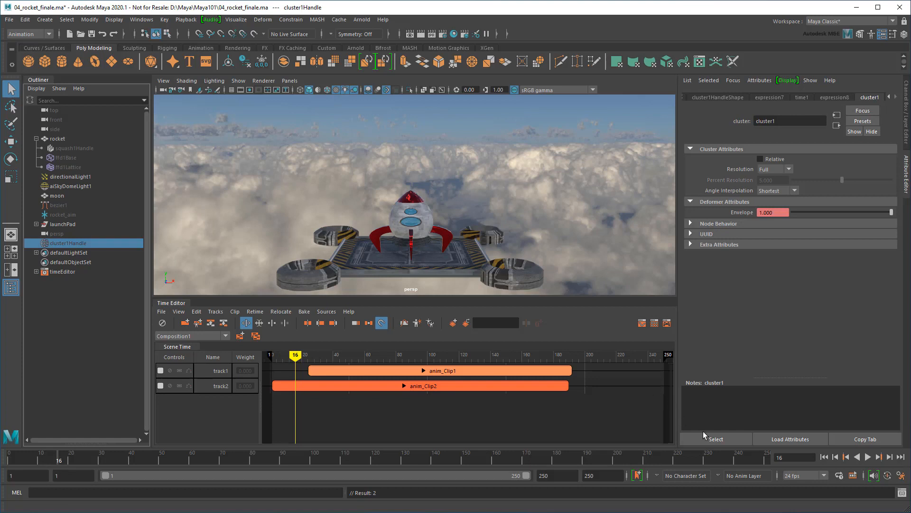
click(714, 439)
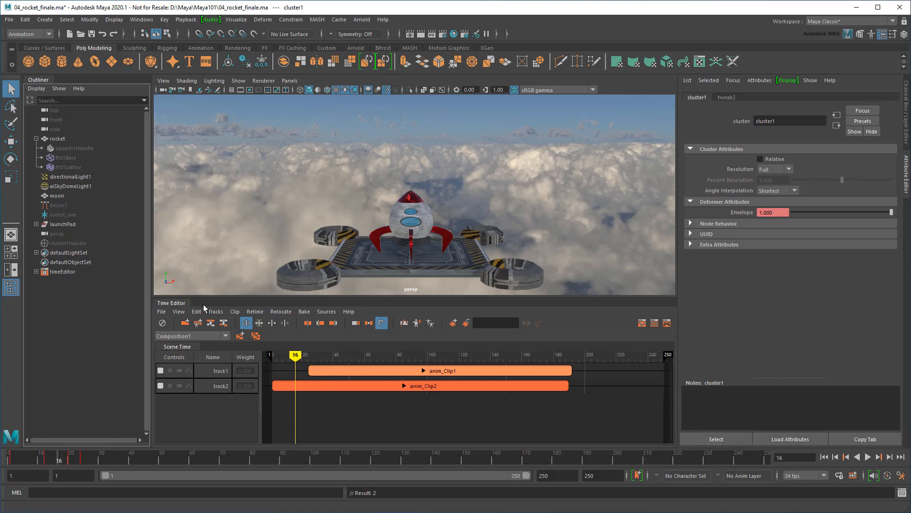
drag(61, 215, 285, 401)
click(61, 215)
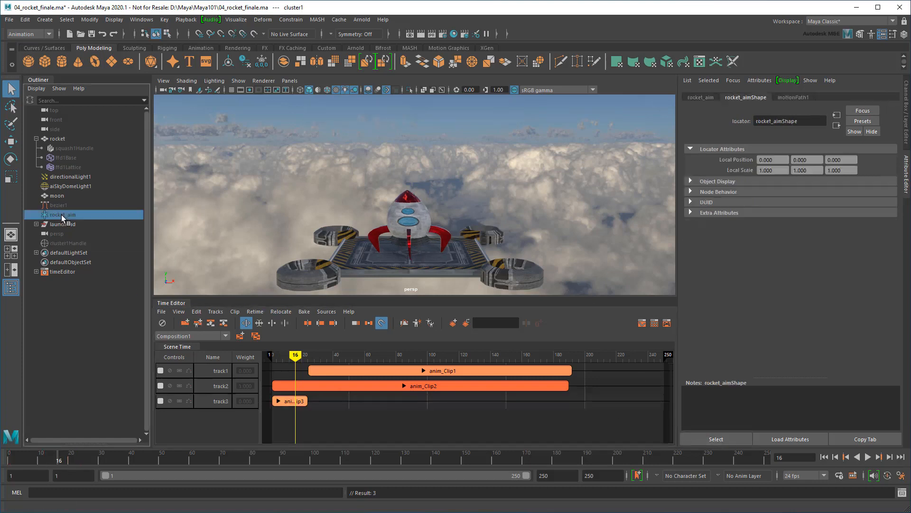
click(709, 97)
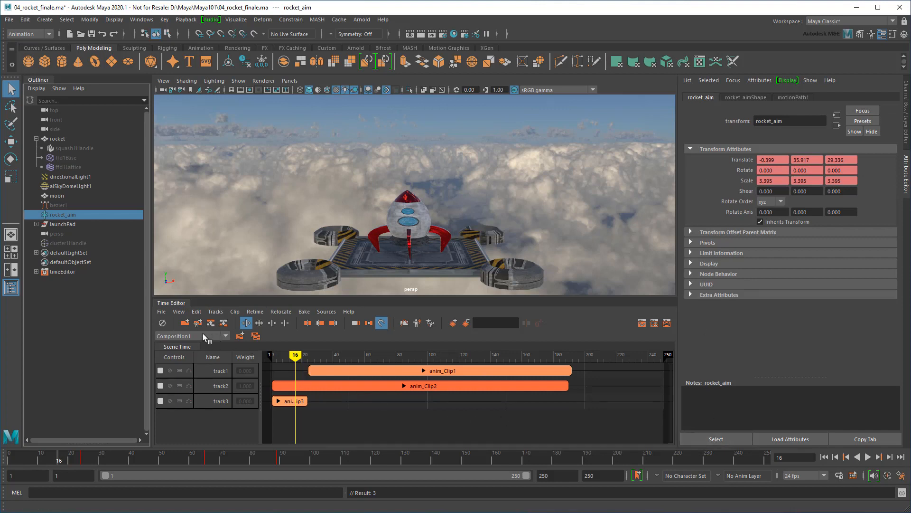
click(186, 324)
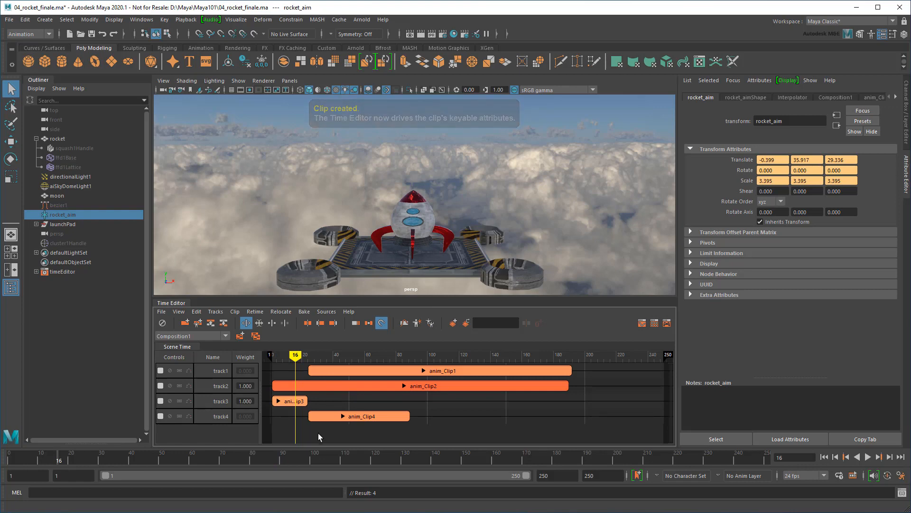
Step: Rename the motionPath1 clip on track1 as flight_path
click(435, 371)
right_click(435, 372)
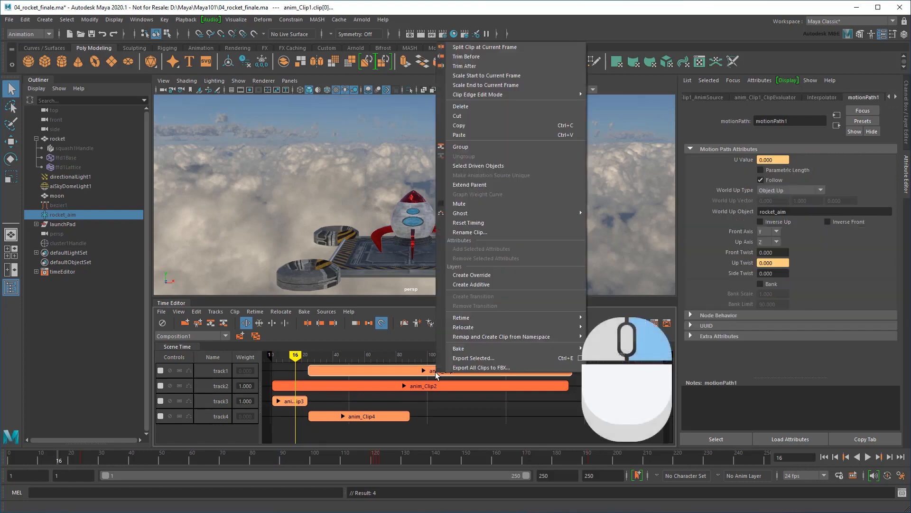
click(475, 284)
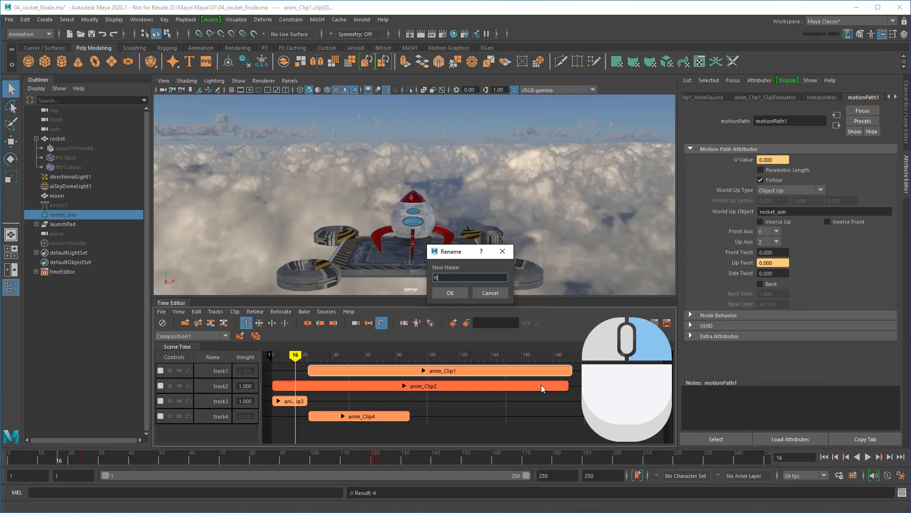
text(flight_path)
key(Return)
Step: Rename the squash1 clip on track2 as squash_stretch
click(435, 386)
right_click(435, 387)
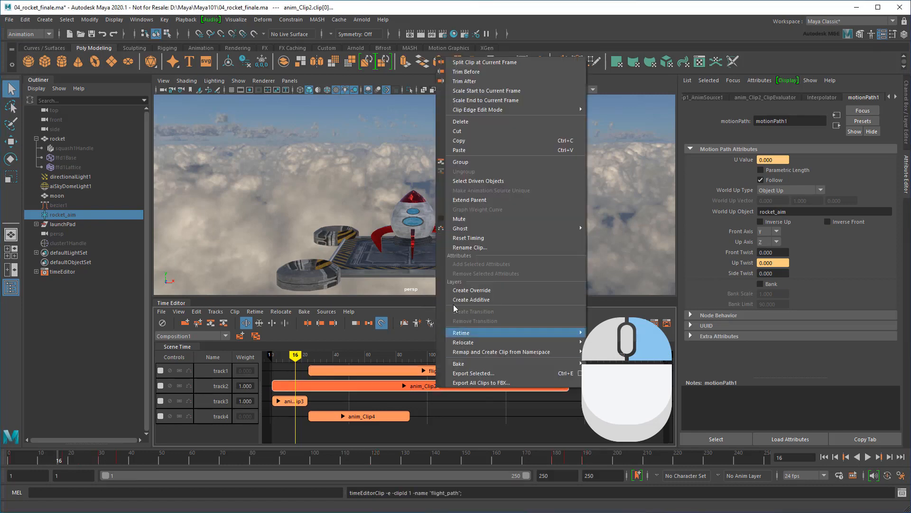
click(455, 302)
text(squash_stretch)
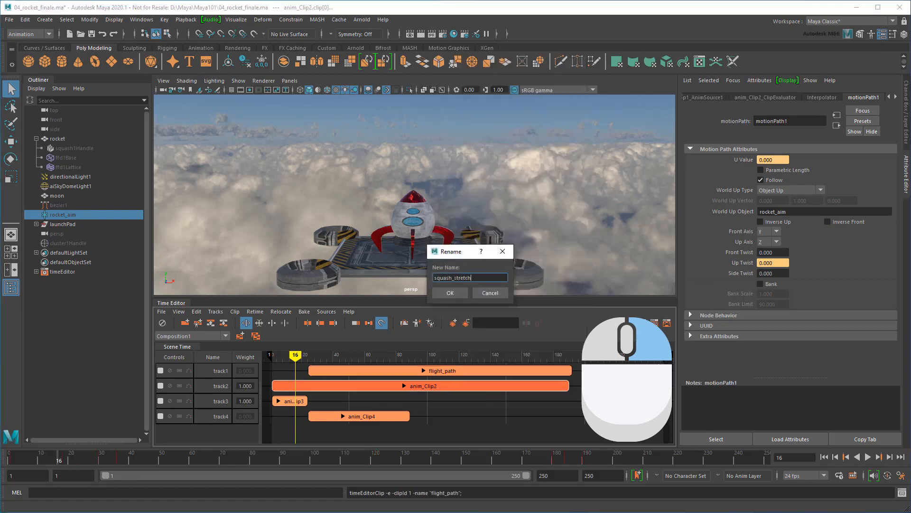
key(Return)
Step: Rename the cluster1 clip on track3 as wiggle and the rocket_aim clip on track4 as aim
right_click(292, 400)
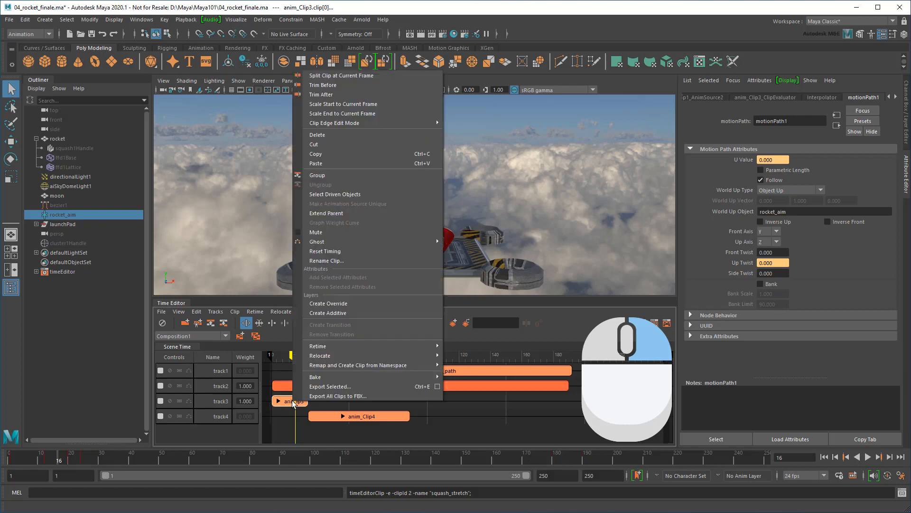
click(362, 263)
text(wiggle)
key(Return)
right_click(369, 415)
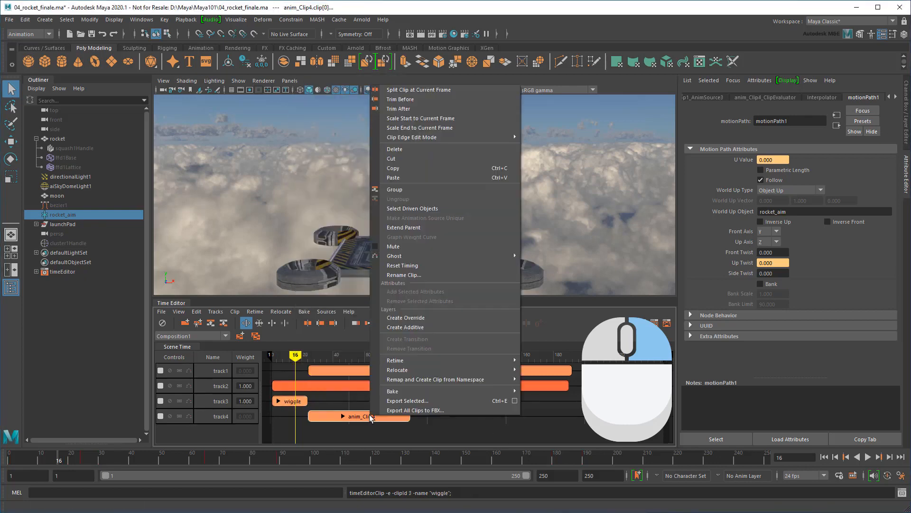
click(411, 275)
text(aim)
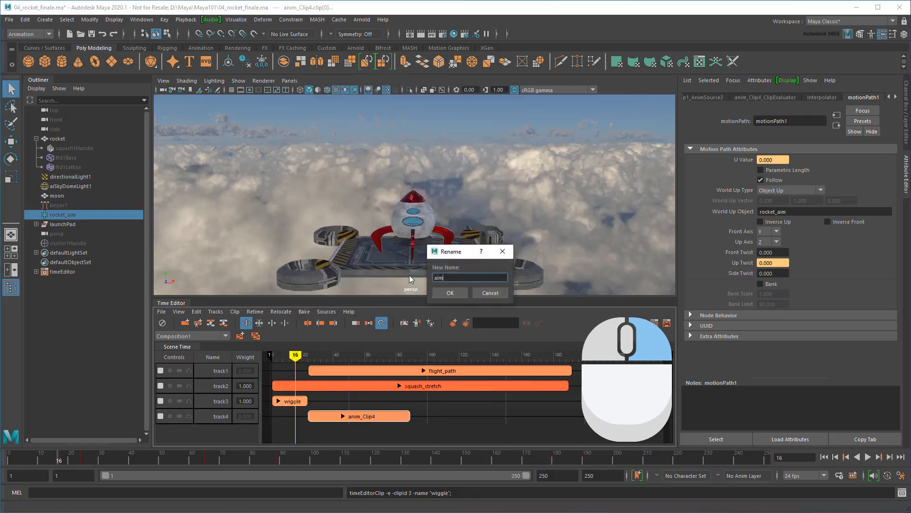
key(Return)
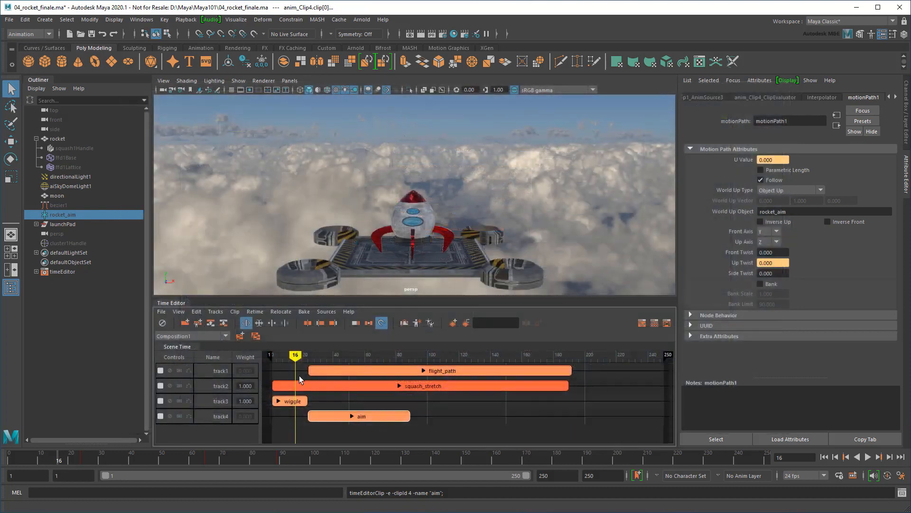
Step: Group all four clips under the name rocket_anim, and expand the group with the playhead at frame 1
key(ctrl+g)
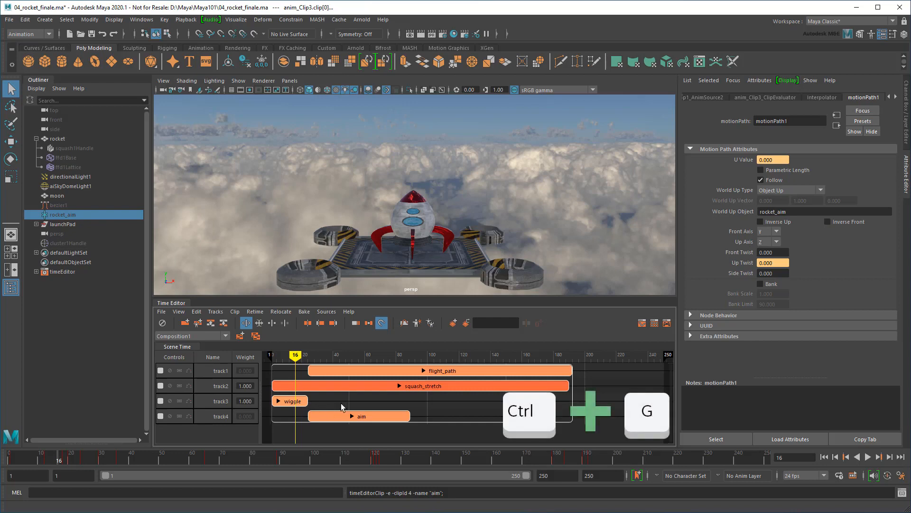
right_click(424, 370)
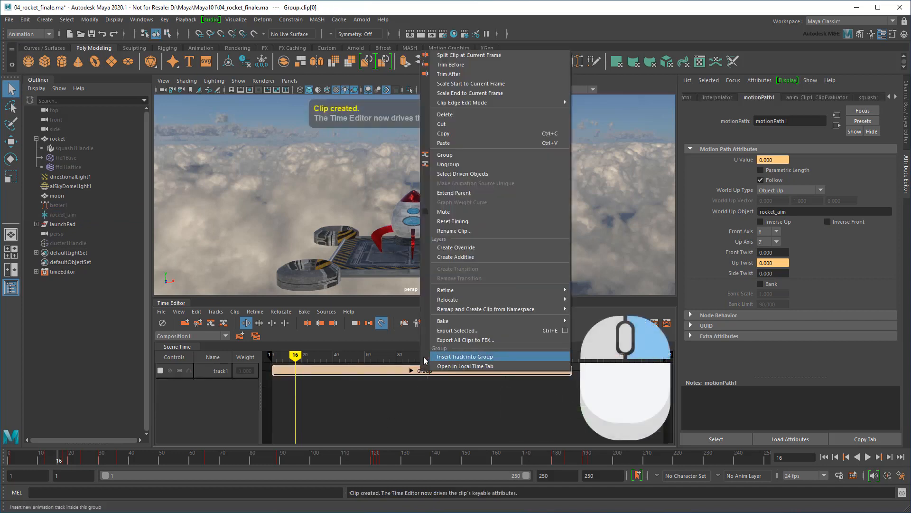
click(454, 231)
text(rocket_anim)
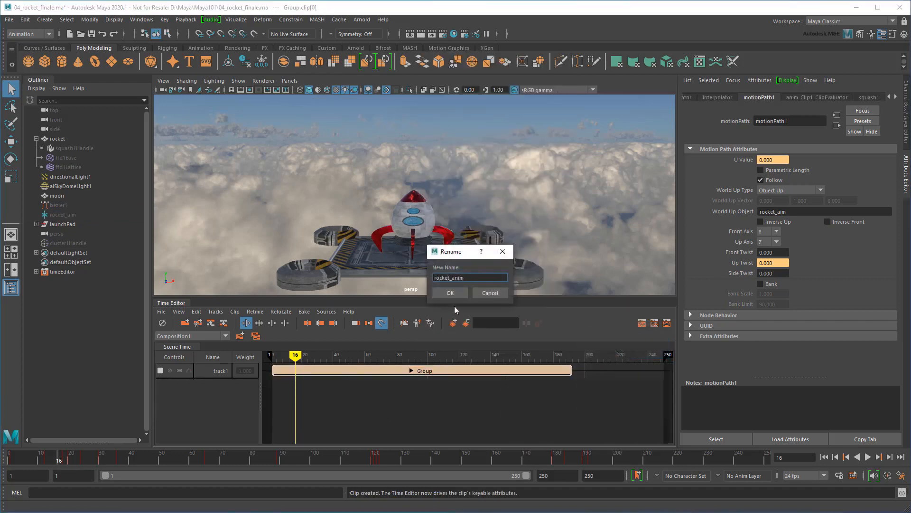
click(454, 293)
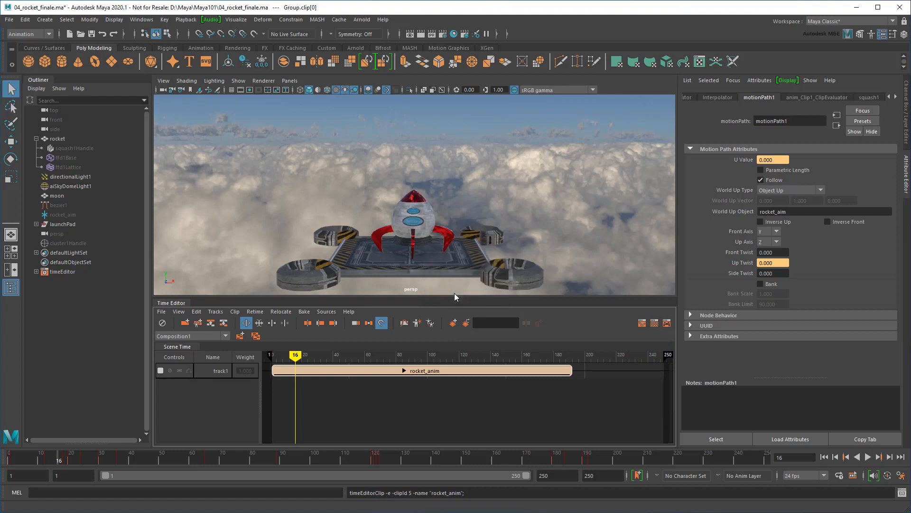
click(404, 371)
drag(295, 355, 271, 377)
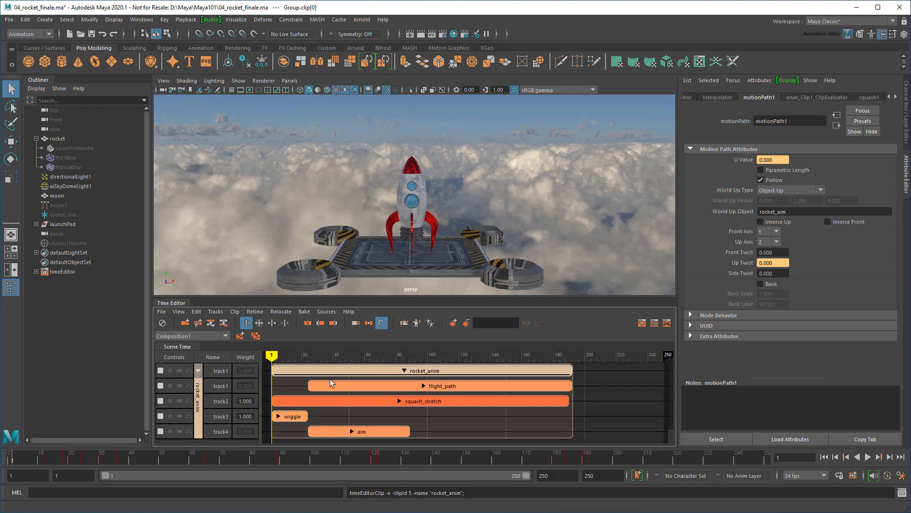
Step: Collapse the rocket_anim group and split it at frame 24
click(404, 371)
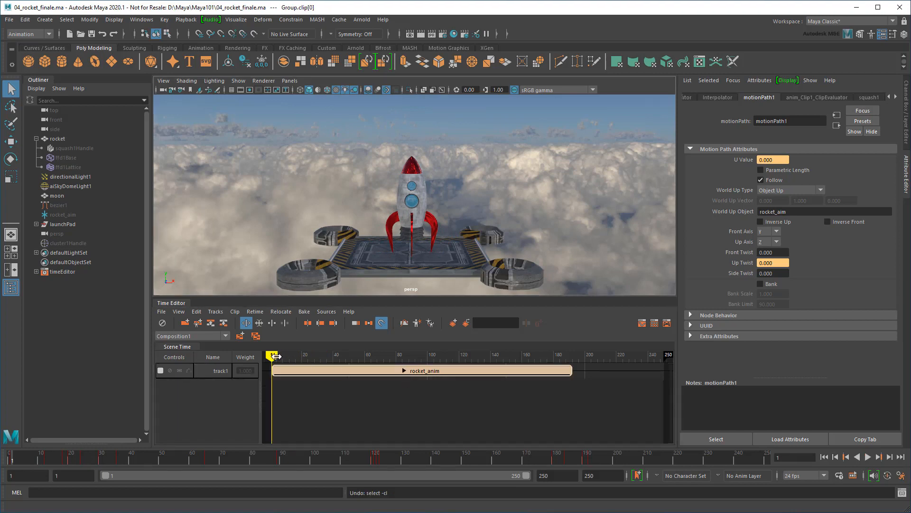
drag(271, 355, 308, 355)
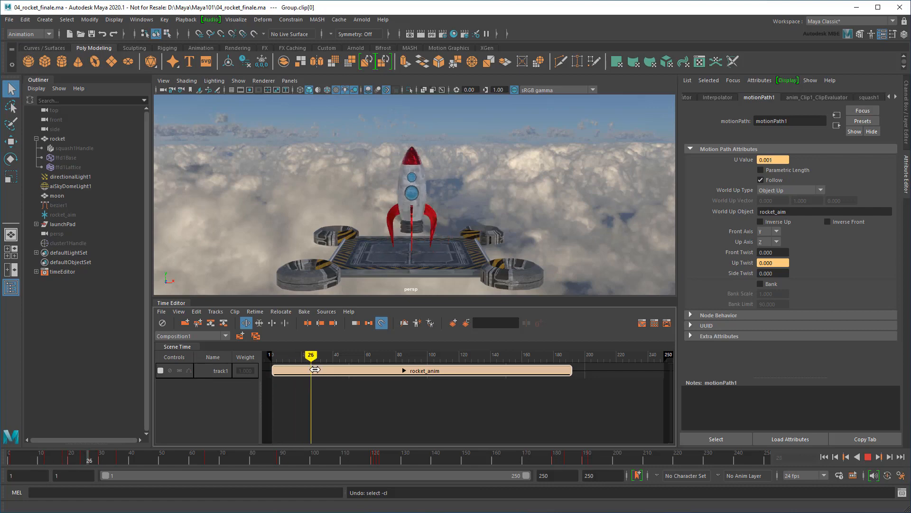
click(308, 322)
Step: Rename the first part of the split rocket_anim group as pre-launch
right_click(304, 370)
click(345, 280)
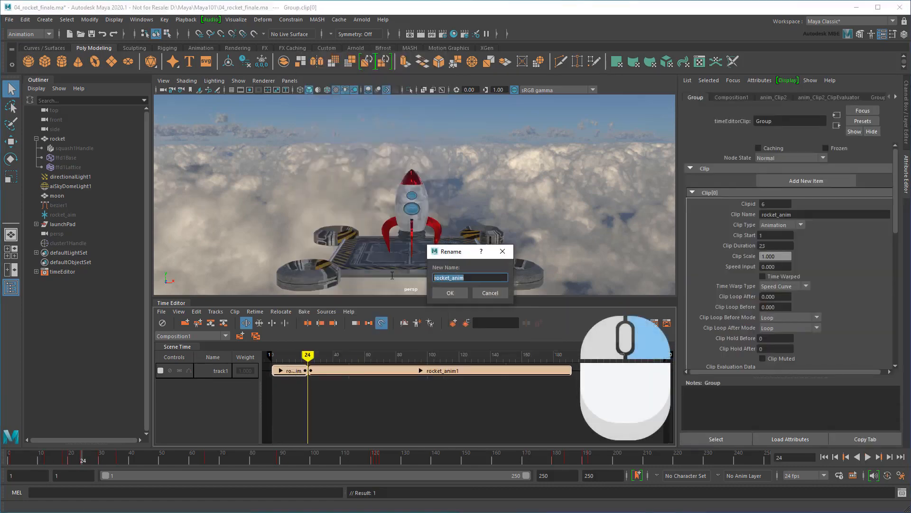
text(pre-launch)
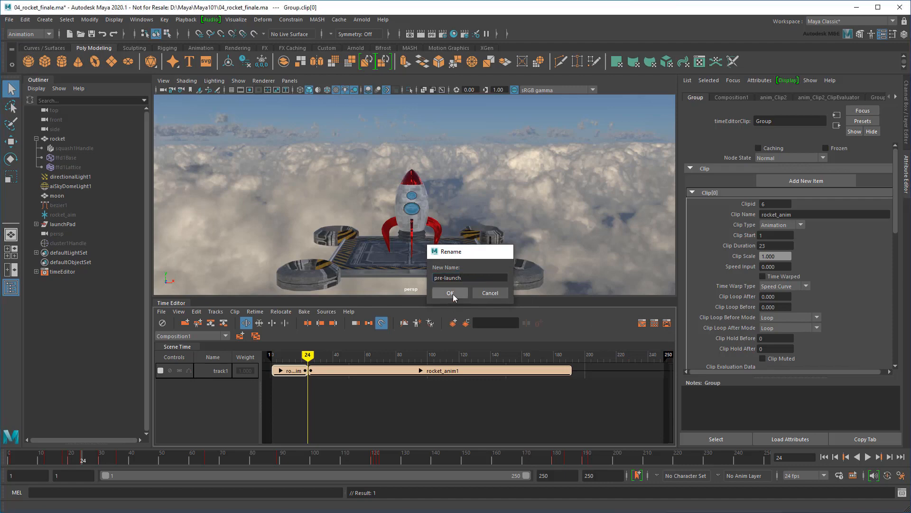
click(450, 293)
Step: Split the rocket_anim1 group clip at frame 42
key(alt+v)
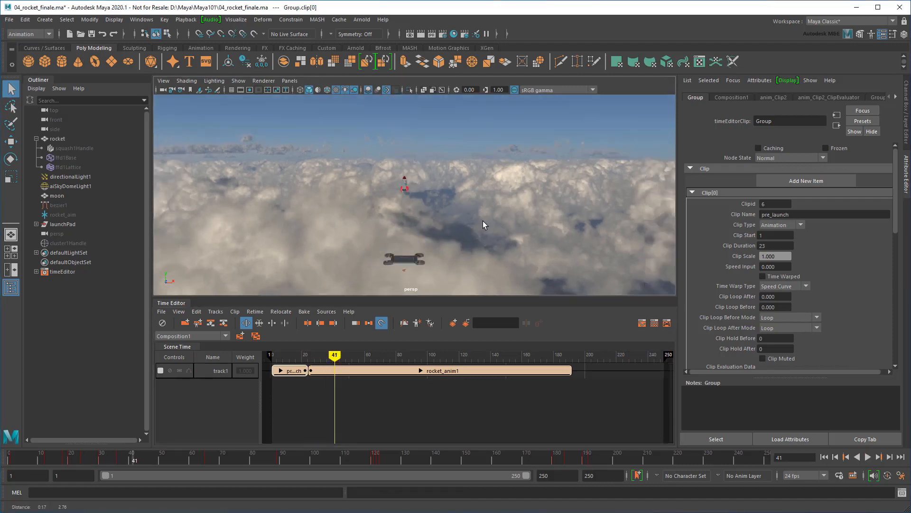
drag(483, 220, 486, 221)
click(341, 368)
click(308, 325)
Step: Rename the middle group clip as takeoff and the last one as flight
right_click(325, 372)
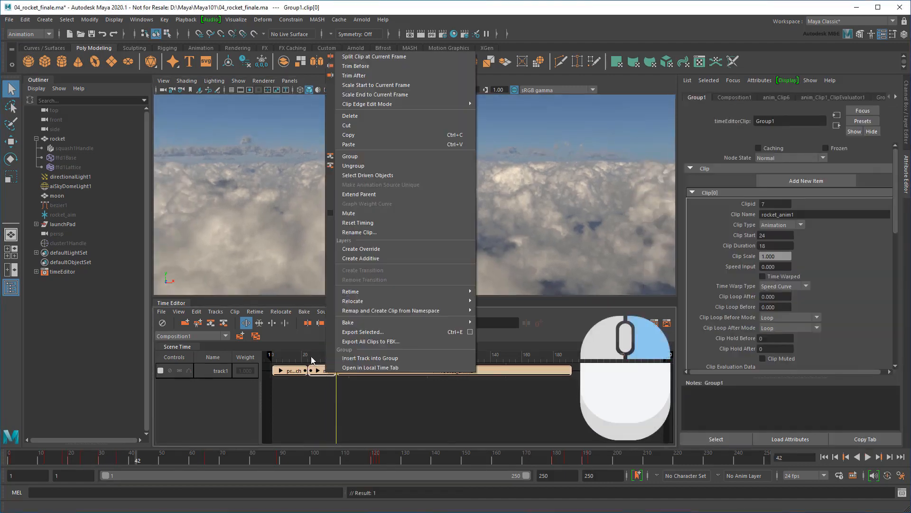
click(359, 232)
text(takeoff)
click(451, 294)
right_click(464, 373)
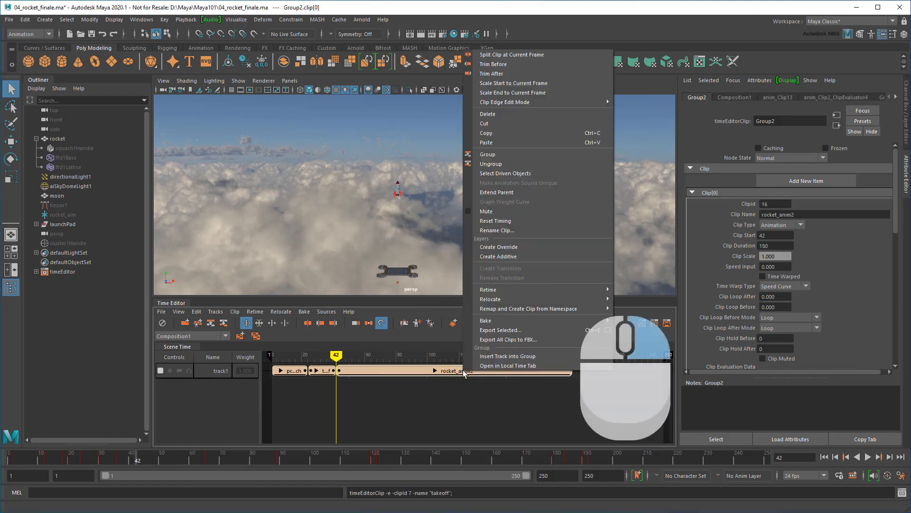
click(497, 231)
text(flight)
click(453, 293)
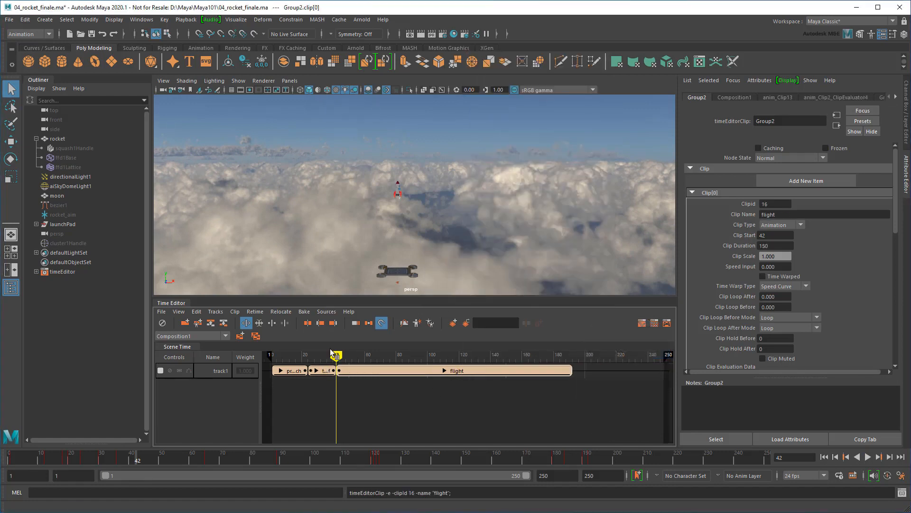
Step: Shift the takeoff and flight clips along track1 so that takeoff starts at about frame 60, leaving a gap after pre_launch
mouse_move(338, 356)
mouse_down()
mouse_move(286, 360)
mouse_move(360, 361)
mouse_move(295, 361)
mouse_move(341, 362)
mouse_up()
key(alt+v)
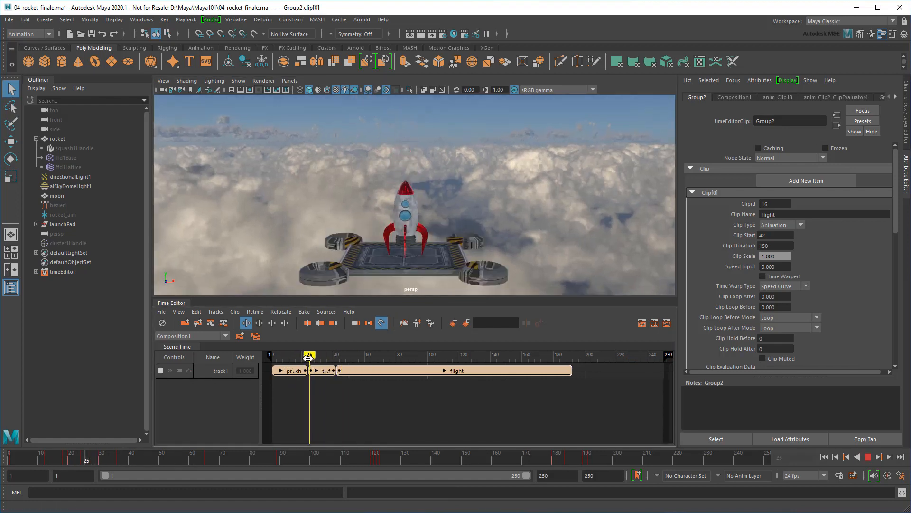
key(alt+v)
click(355, 395)
drag(325, 371, 386, 371)
Step: Scale the end of the pre_launch clip out to about frame 47 and scrub through the slowed motion
click(324, 389)
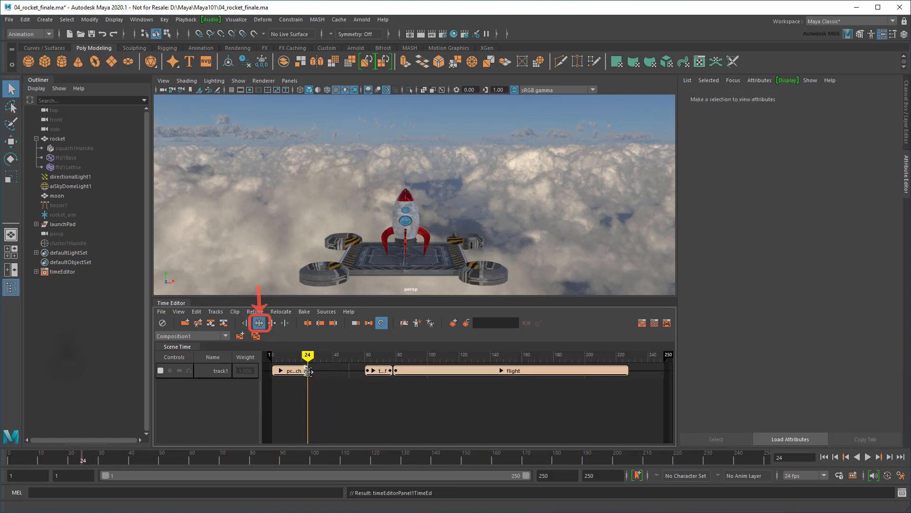
drag(309, 371, 344, 371)
click(361, 384)
key(alt+v)
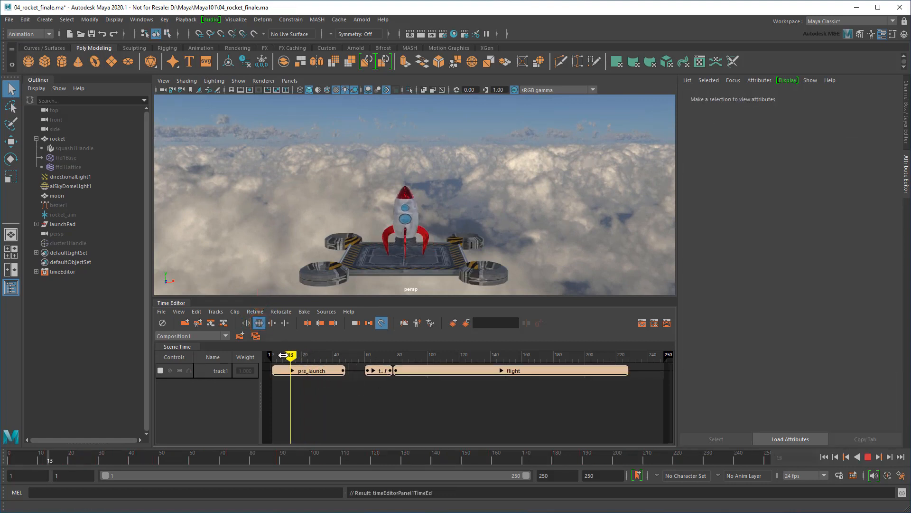
key(alt+v)
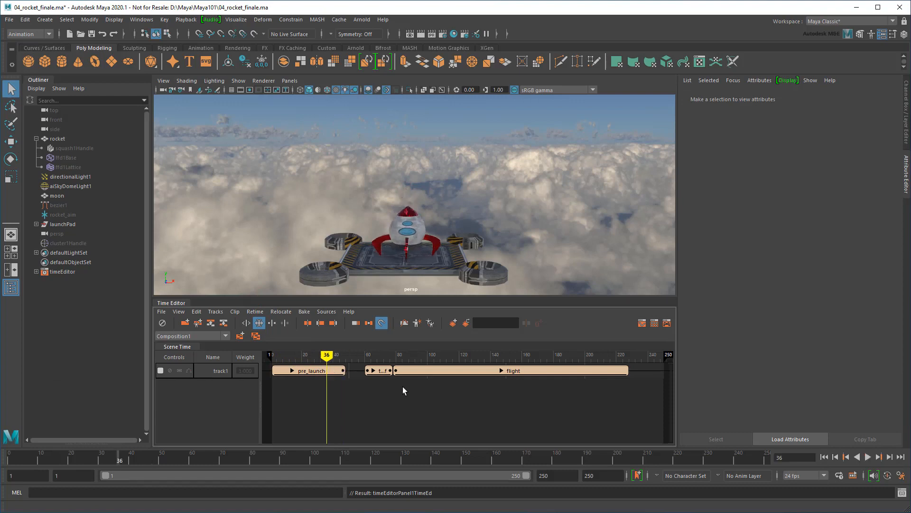
Step: Shorten the takeoff clip to end at about frame 56, close the gaps between all three clips, and play the animation
drag(374, 370, 273, 355)
click(393, 389)
key(alt+v)
click(869, 458)
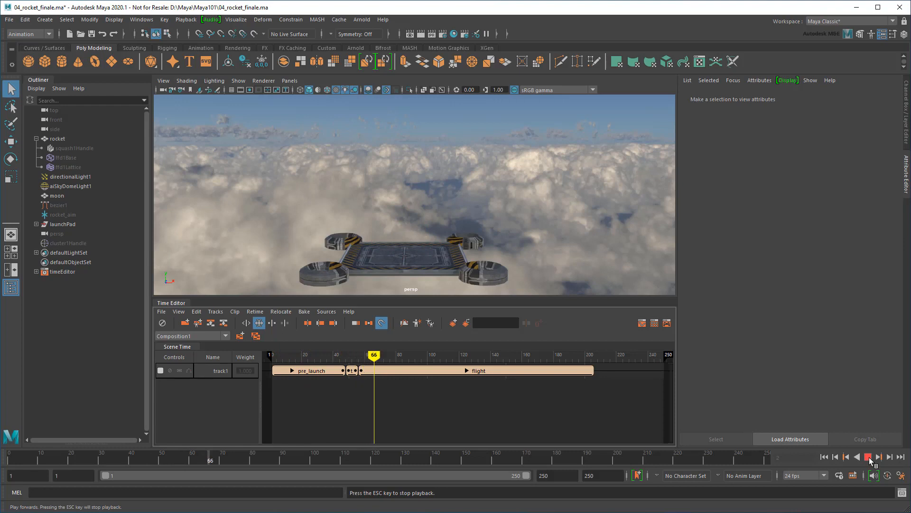
click(869, 458)
Step: Select the bezier1 curve and show its motionPath1 attributes
scroll(507, 184, down, 5)
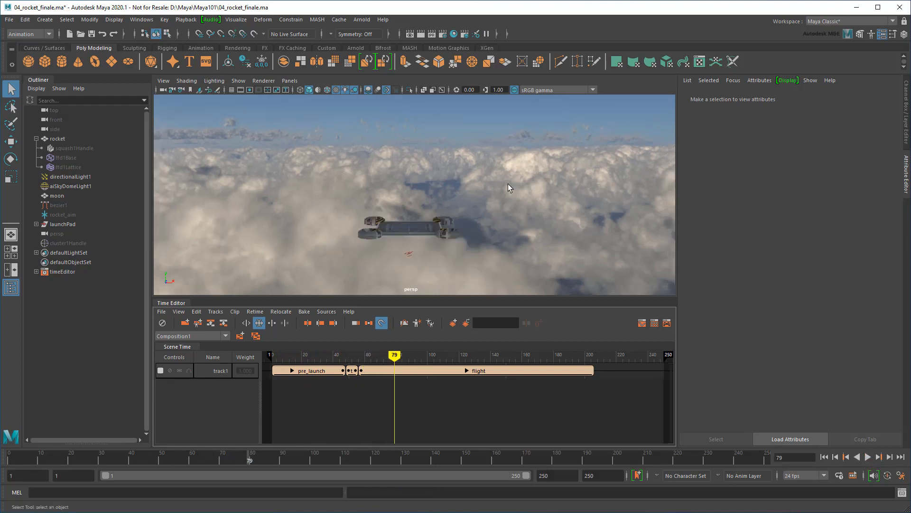
alt+drag(451, 197, 420, 240)
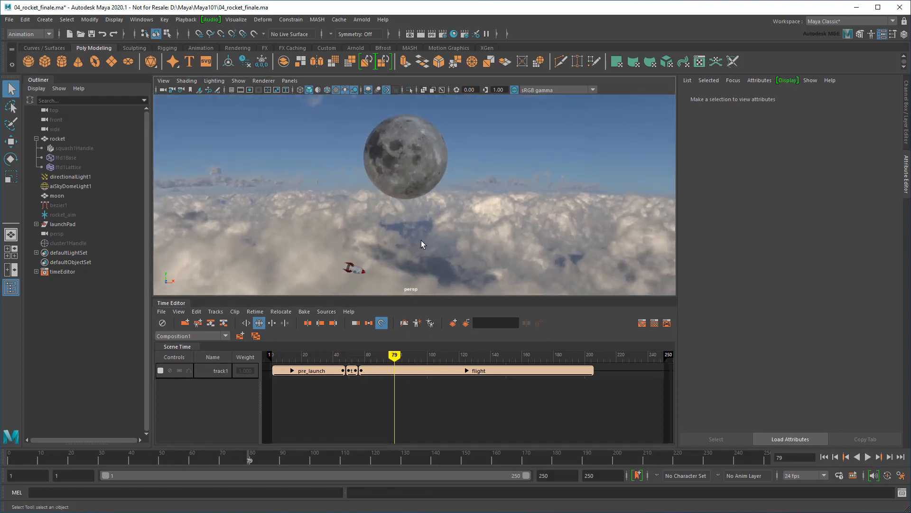
click(76, 205)
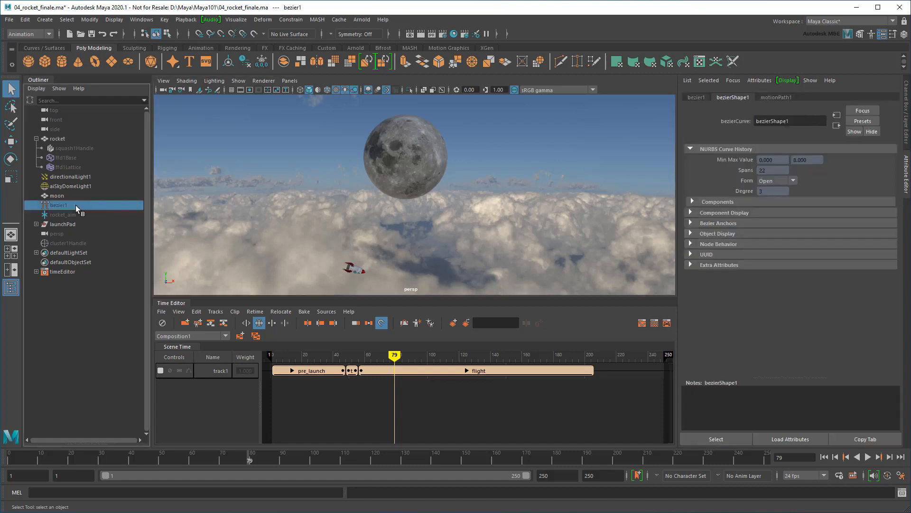
click(774, 97)
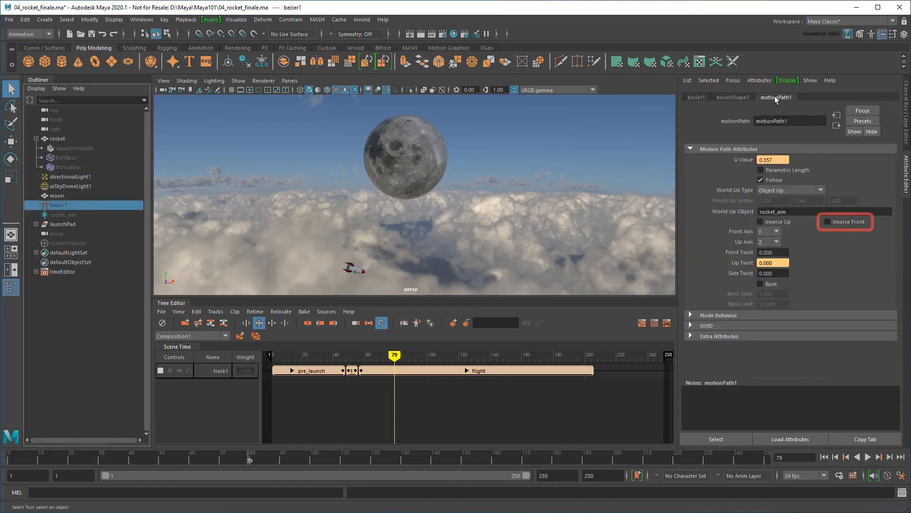
click(556, 286)
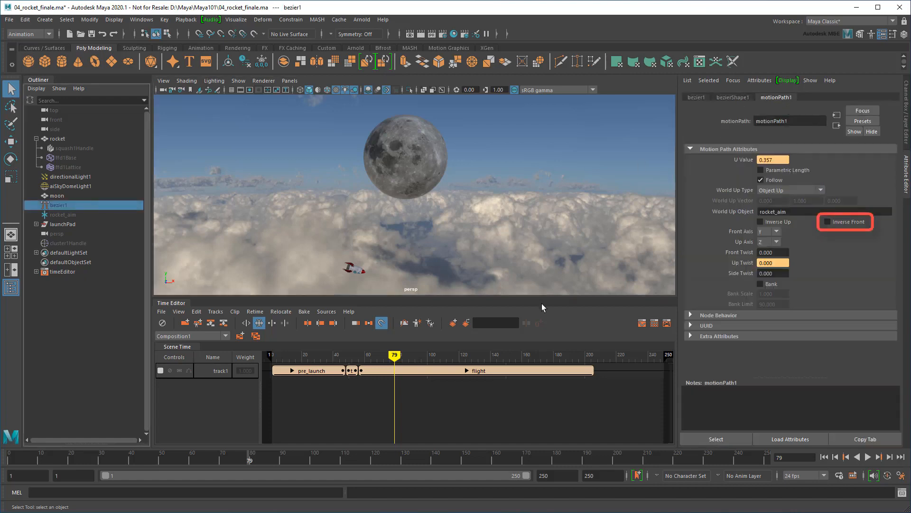
Step: Expand the flight clip, its flight_path2 clip and the motionPath1 channels to examine which attributes are animated
click(467, 371)
click(459, 385)
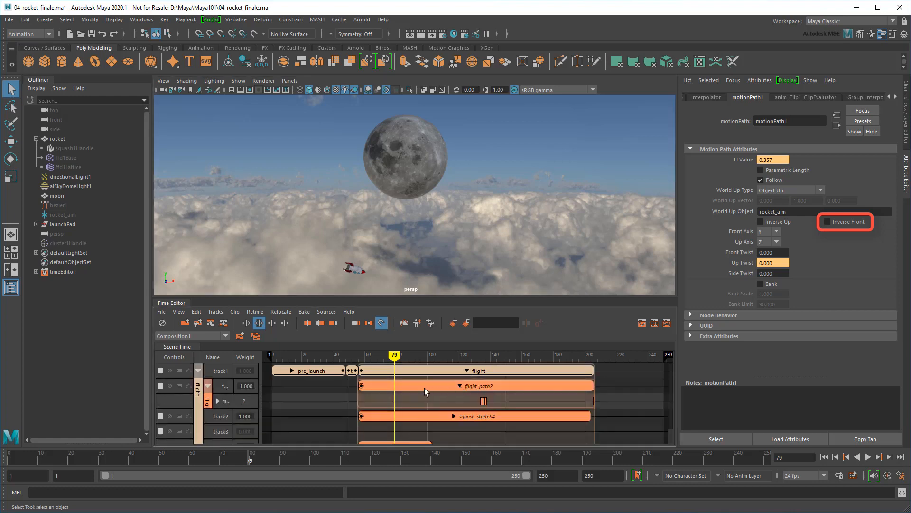
click(218, 400)
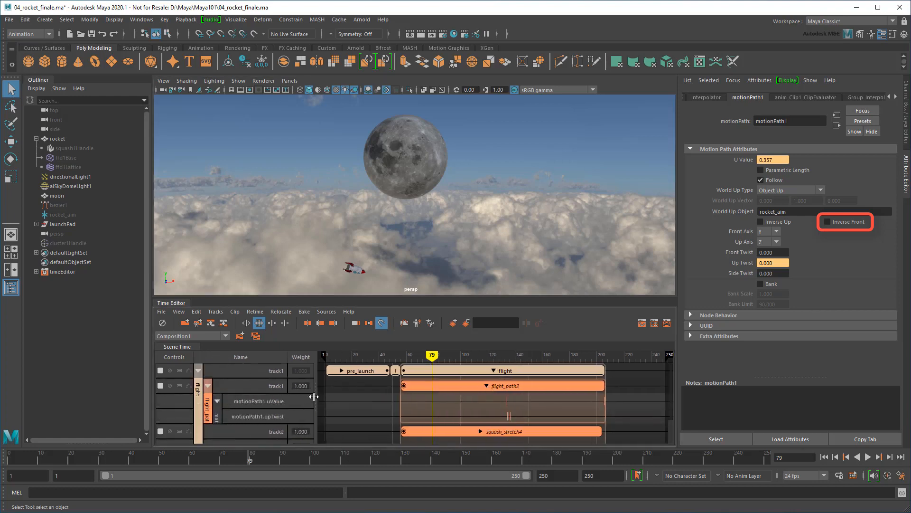
click(476, 385)
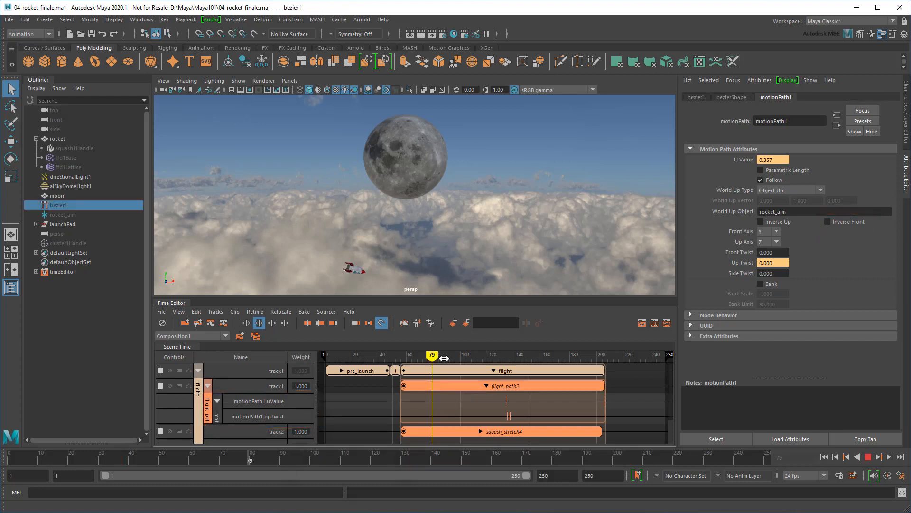
Step: Break the connection on motionPath1's Inverse Front attribute at frame 124 and scrub through the rocket's turn
drag(432, 356, 492, 356)
scroll(413, 226, up, 4)
alt+middle_drag(412, 226, 521, 207)
scroll(494, 195, up, 3)
drag(492, 356, 494, 356)
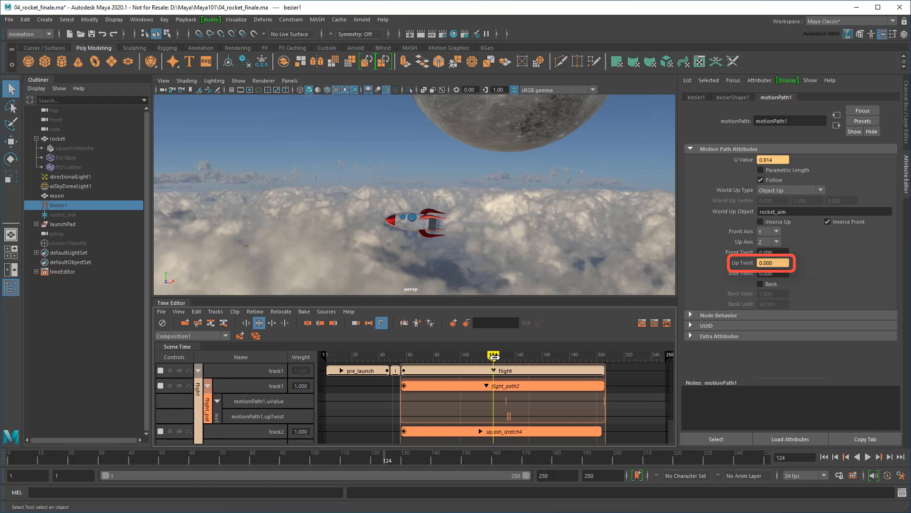
right_click(847, 221)
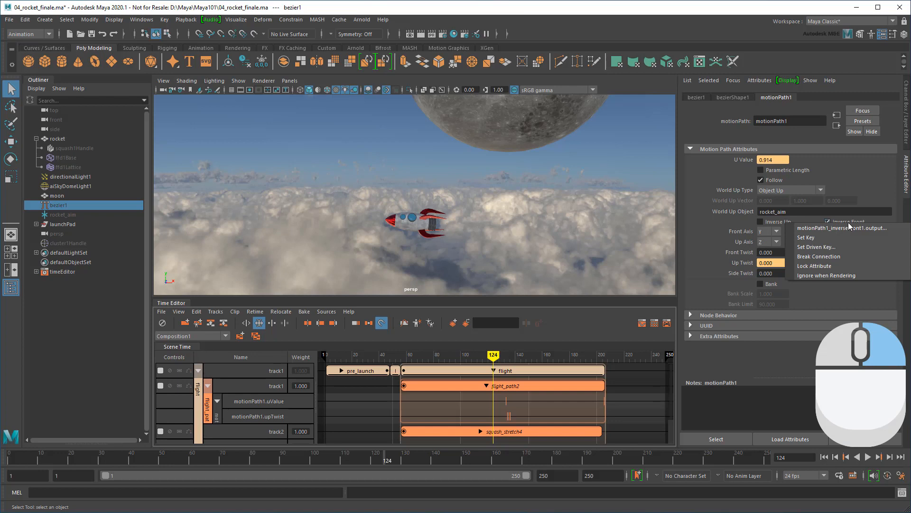
click(849, 255)
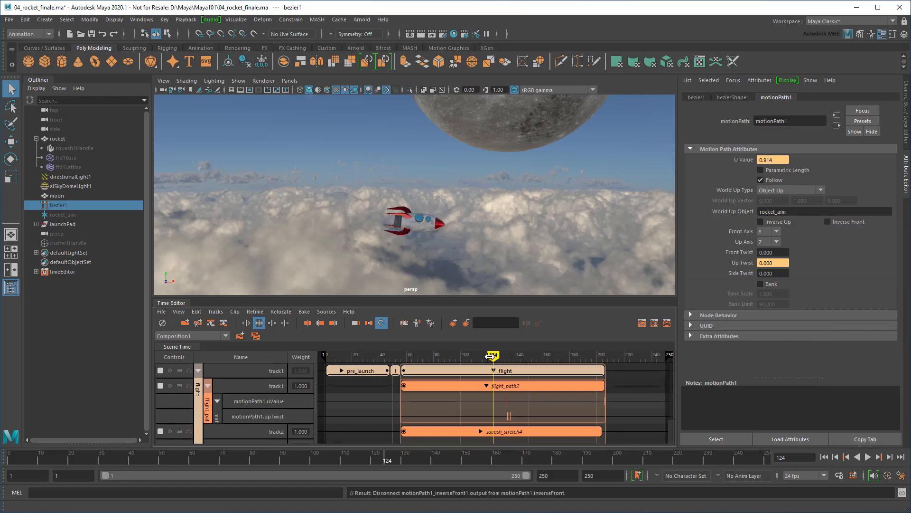
drag(490, 356, 494, 378)
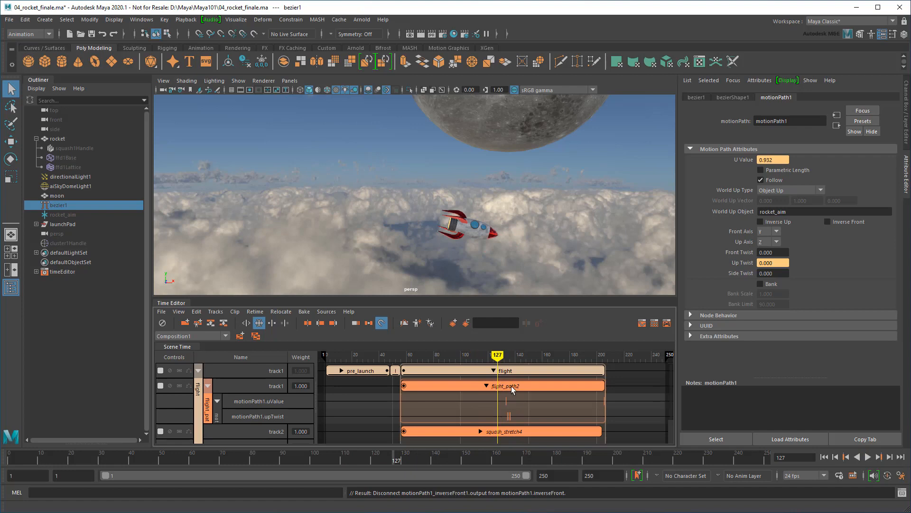
Step: Open the flight_path2 clip's curves in the Graph Editor and display them with absolute values
click(511, 386)
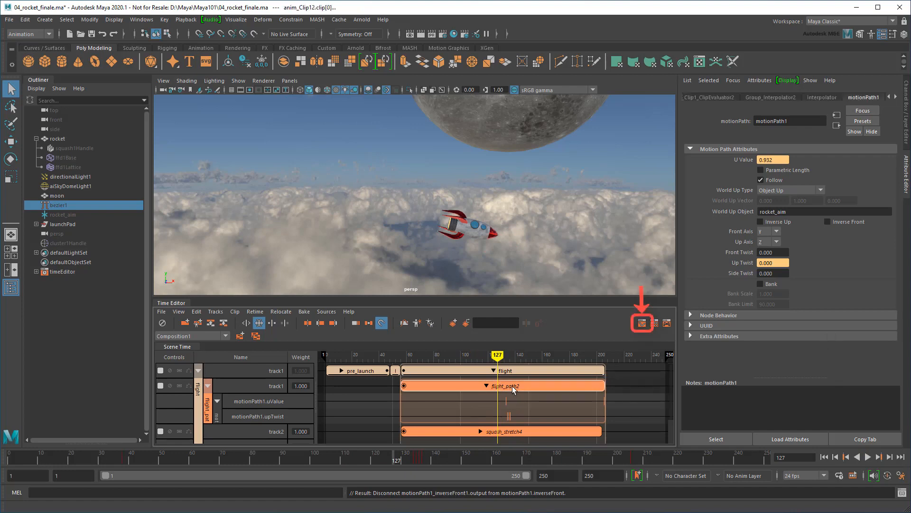
click(641, 326)
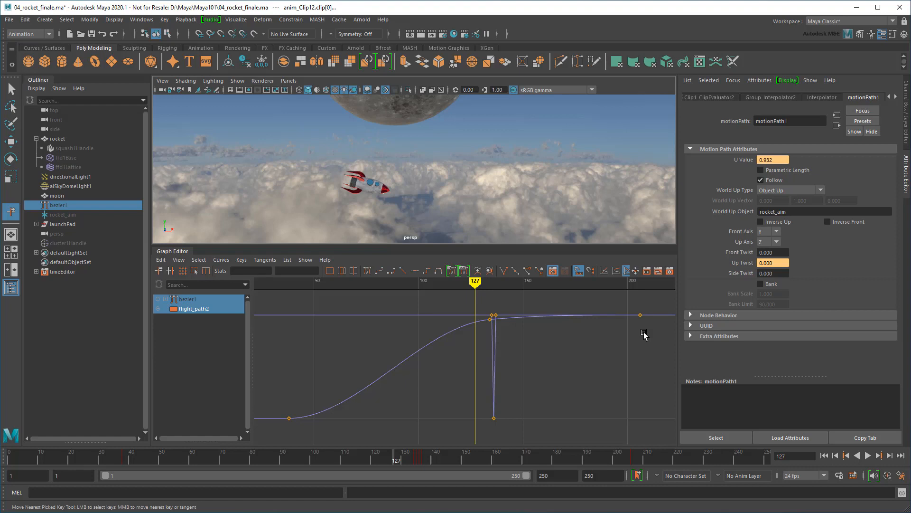
click(605, 272)
Step: Select the up twist curve's three keys and change the curve's colour to green
drag(482, 339, 520, 425)
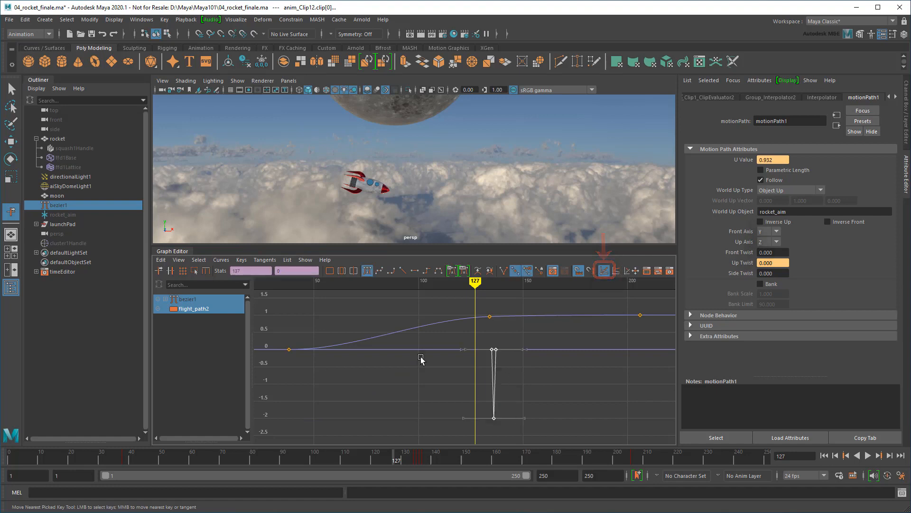
click(162, 260)
click(246, 388)
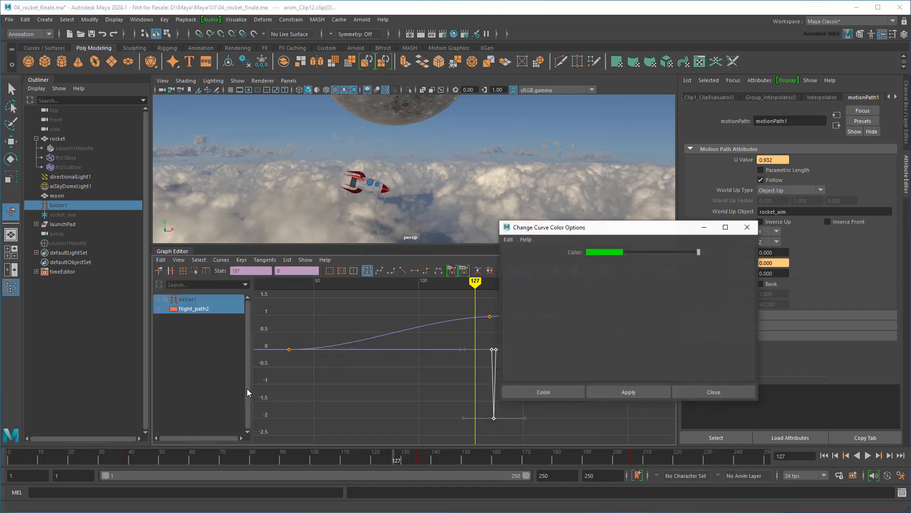
click(558, 393)
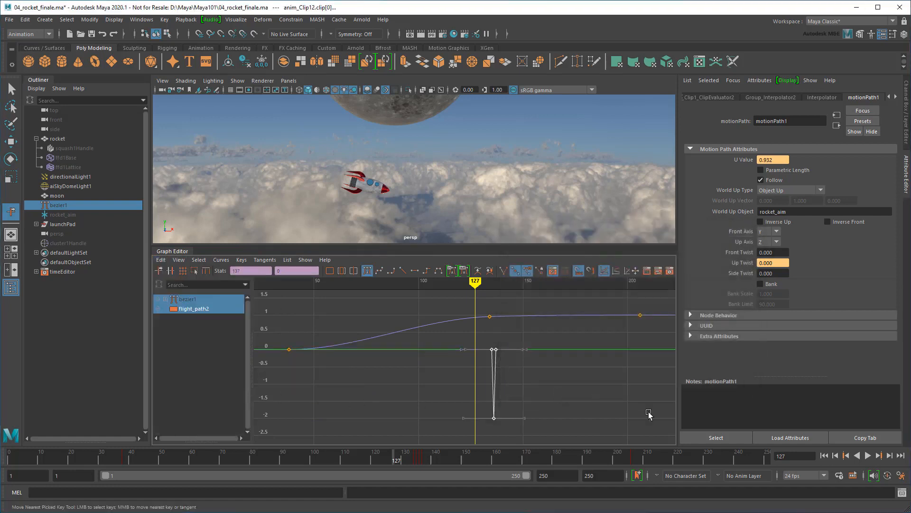
click(611, 391)
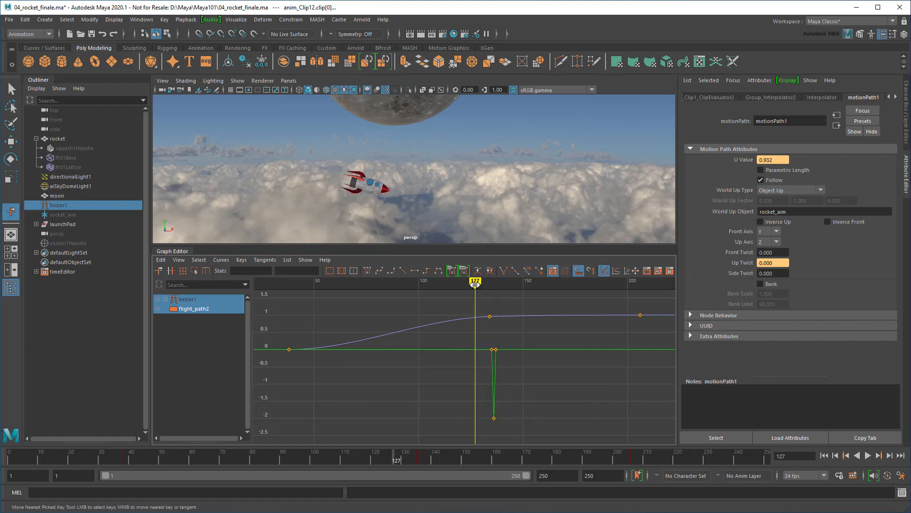
Step: Go to frame 137, select and frame the up twist curve's three keys, and bring the rocket fully into view
drag(475, 284, 495, 289)
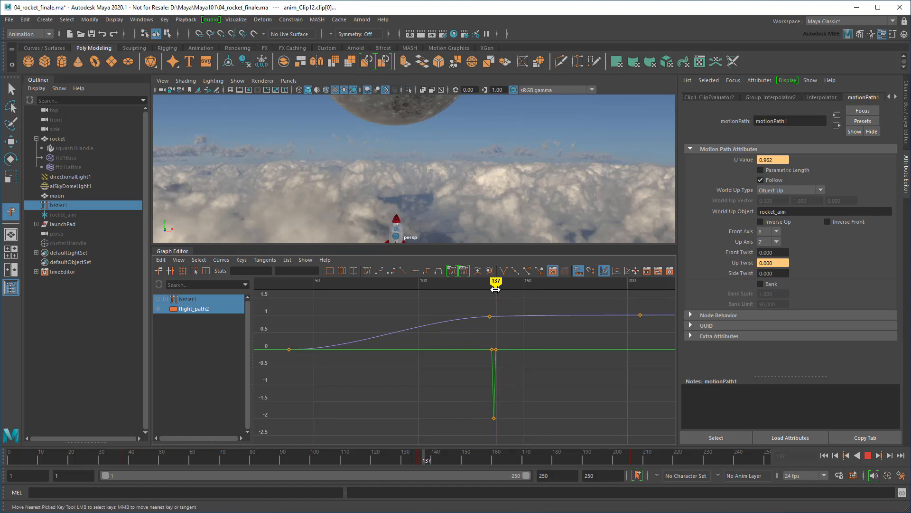
drag(476, 335, 524, 429)
key(f)
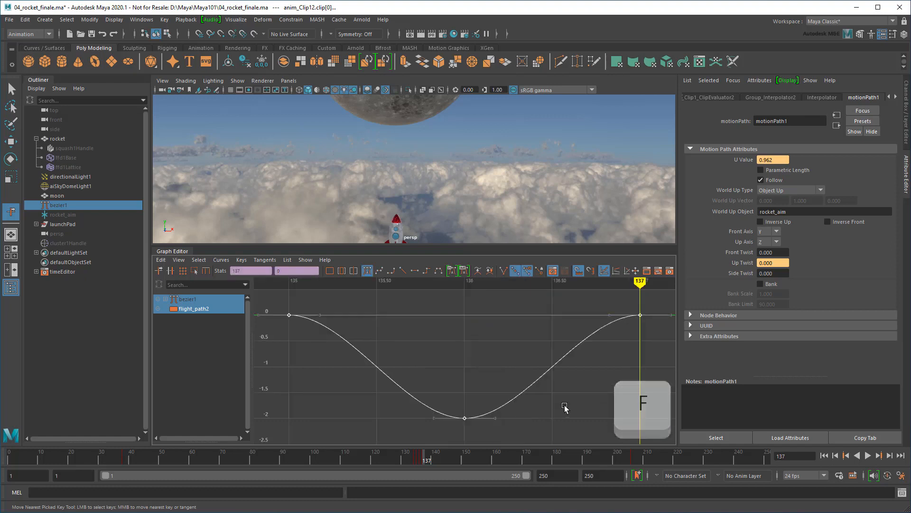
alt+middle_drag(514, 171, 582, 190)
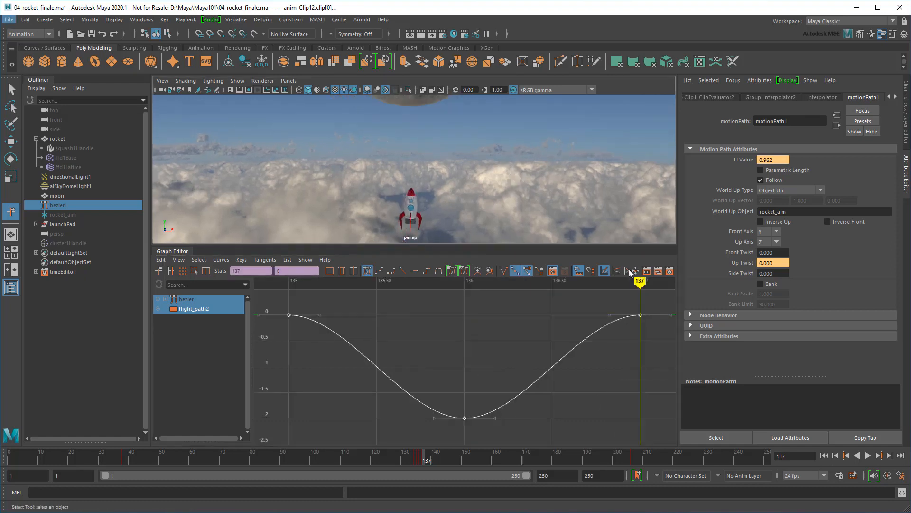
Step: Lower the up twist curve's last key at frame 137 to about -179.4
shift+scroll(551, 394, down, 3)
alt+middle_drag(551, 394, 480, 356)
shift+middle_drag(455, 327, 453, 429)
key(f)
shift+scroll(507, 346, down, 4)
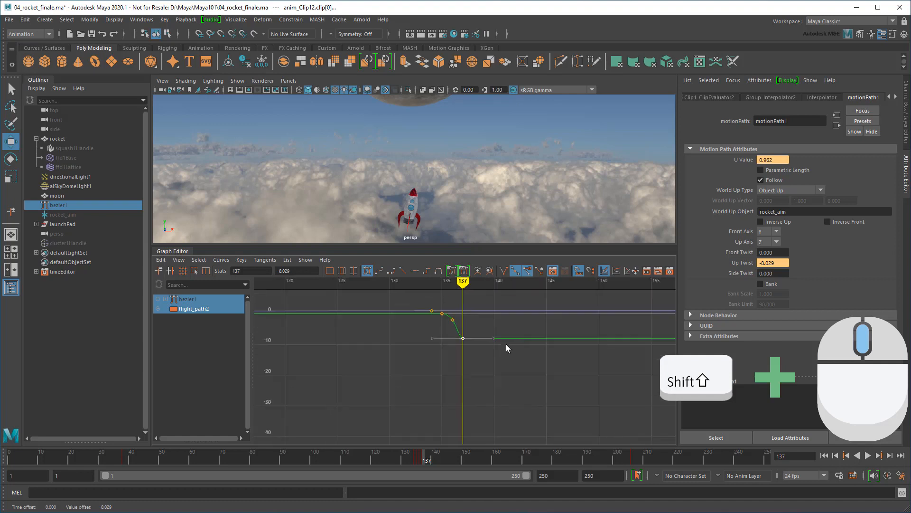
shift+middle_drag(469, 300, 467, 433)
shift+scroll(541, 337, down, 3)
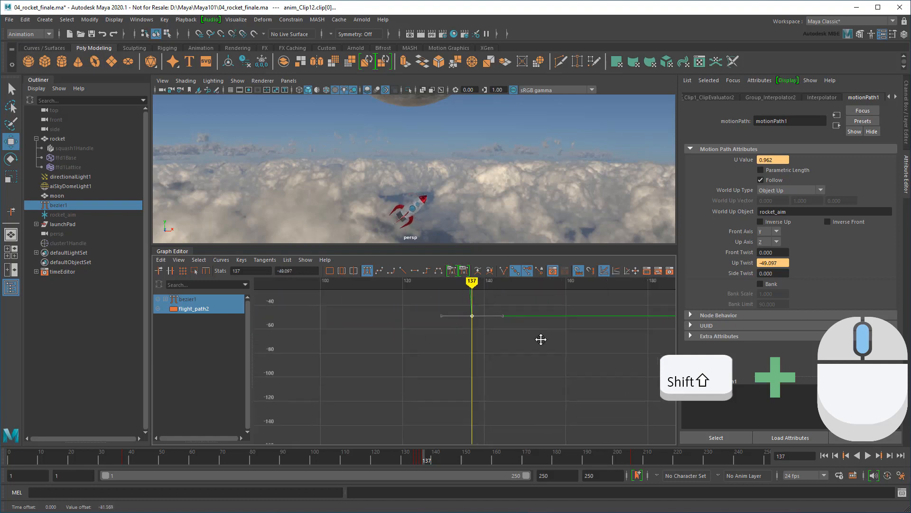
shift+middle_drag(476, 308, 468, 439)
alt+middle_drag(548, 406, 547, 327)
scroll(488, 369, up, 6)
alt+middle_drag(520, 362, 497, 384)
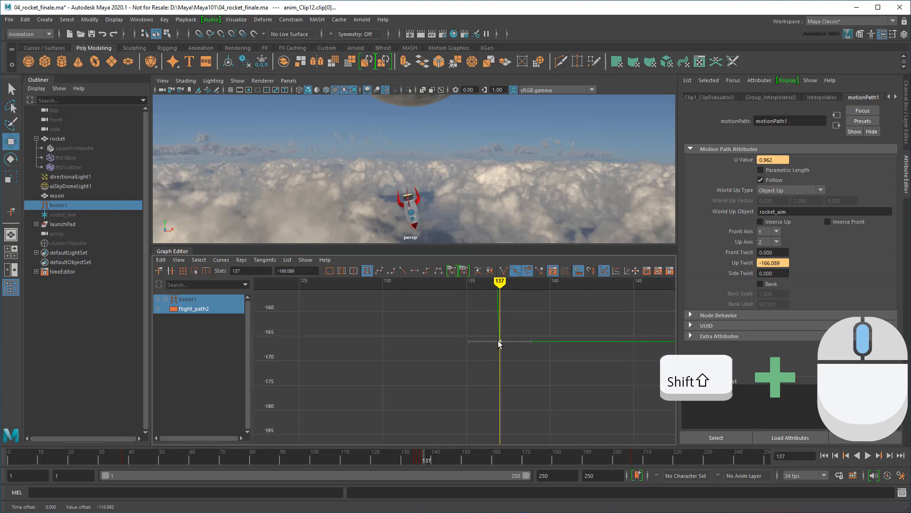
shift+middle_drag(499, 342, 499, 409)
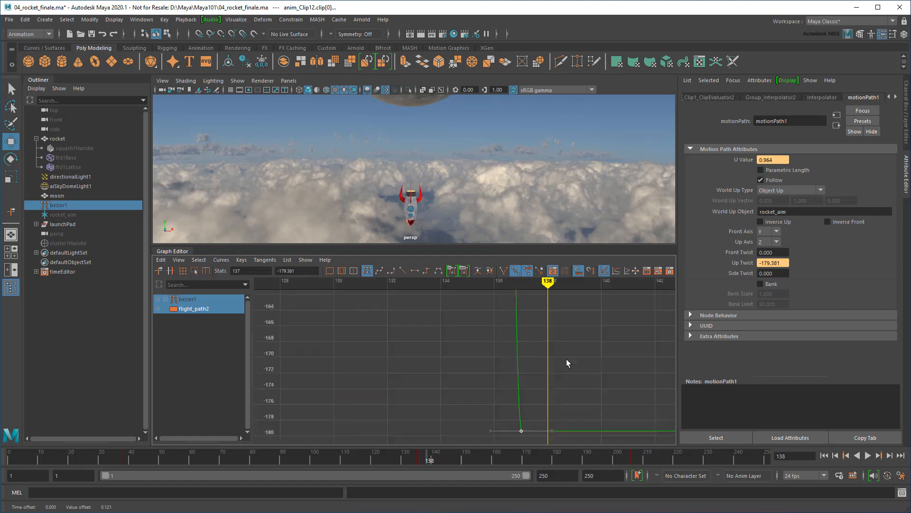
Step: Insert two keys on the flat part of the up twist curve, at frames 198 and 199
scroll(567, 362, down, 7)
alt+middle_drag(571, 339, 412, 350)
scroll(496, 330, down, 2)
alt+middle_drag(497, 330, 431, 331)
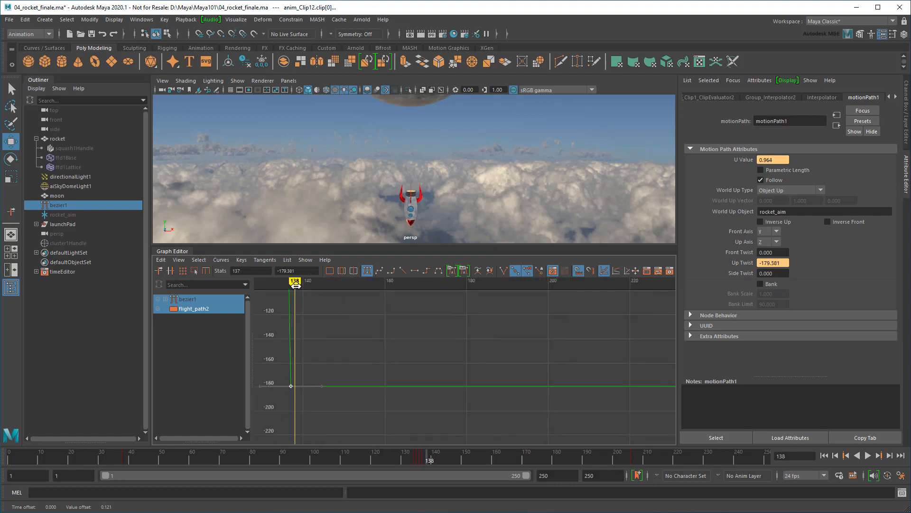
mouse_move(295, 284)
mouse_down()
mouse_move(560, 294)
mouse_move(541, 371)
mouse_up()
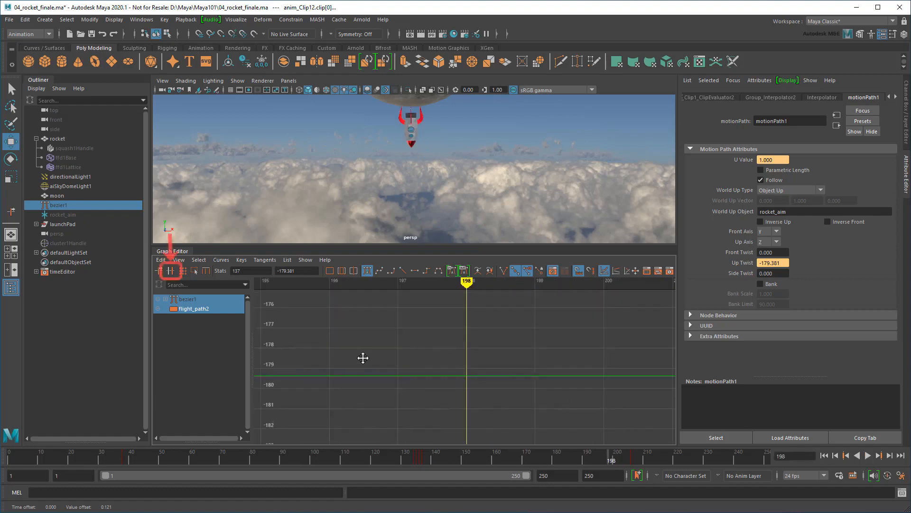
mouse_move(467, 285)
mouse_down()
mouse_move(547, 290)
mouse_move(490, 290)
mouse_up()
click(169, 271)
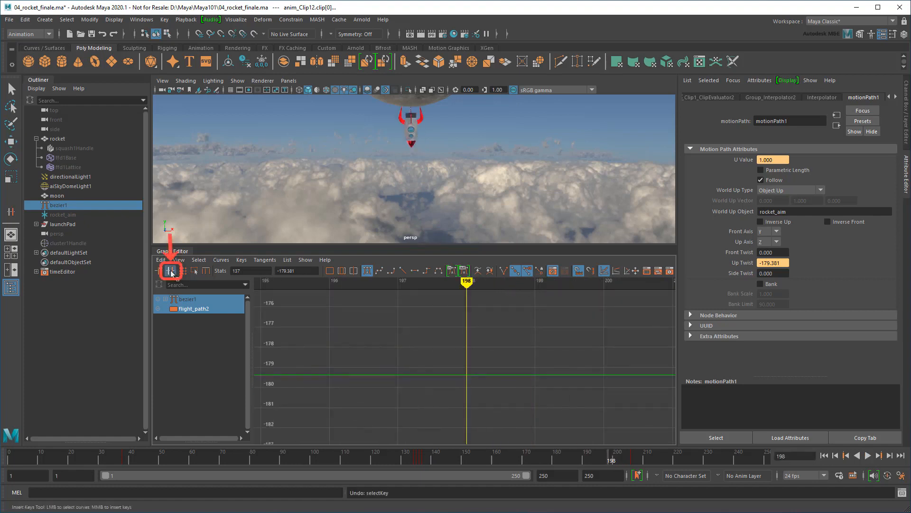
middle_click(468, 375)
middle_click(536, 375)
key(q)
Step: Go to frame 199 and raise the up twist key there to about 0.435
drag(470, 285, 550, 290)
drag(554, 396, 554, 397)
scroll(553, 354, down, 15)
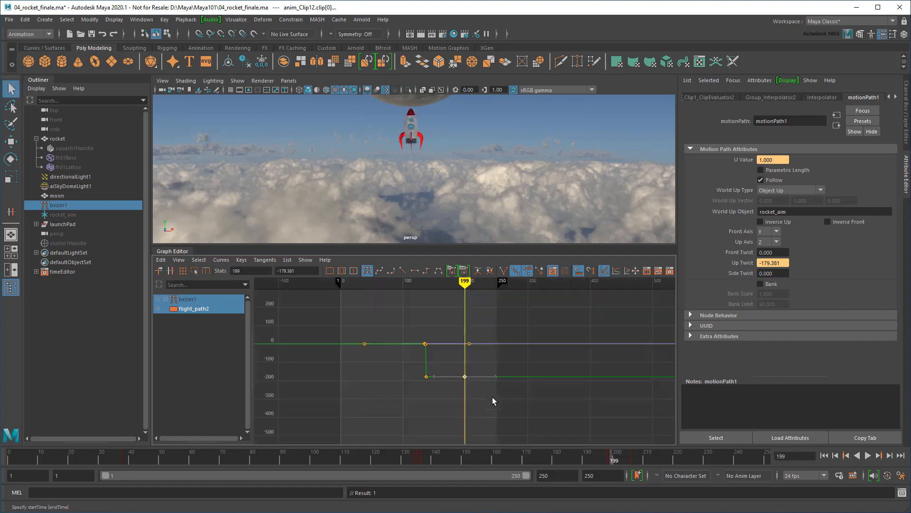
scroll(492, 397, up, 3)
key(w)
shift+middle_drag(468, 389, 478, 308)
key(ctrl+z)
key(a)
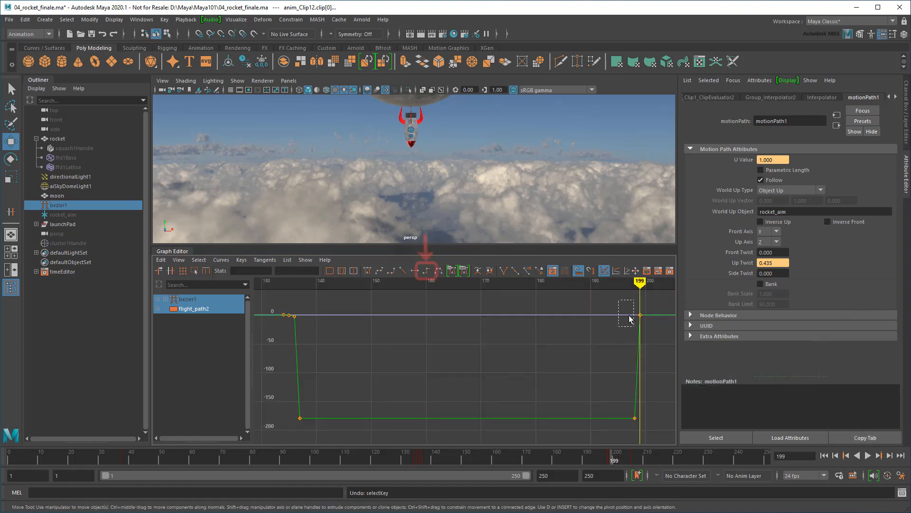
Step: Apply step tangents to the up twist keys at frames 198 and 199 and at frames 136 and 137
drag(629, 308, 649, 427)
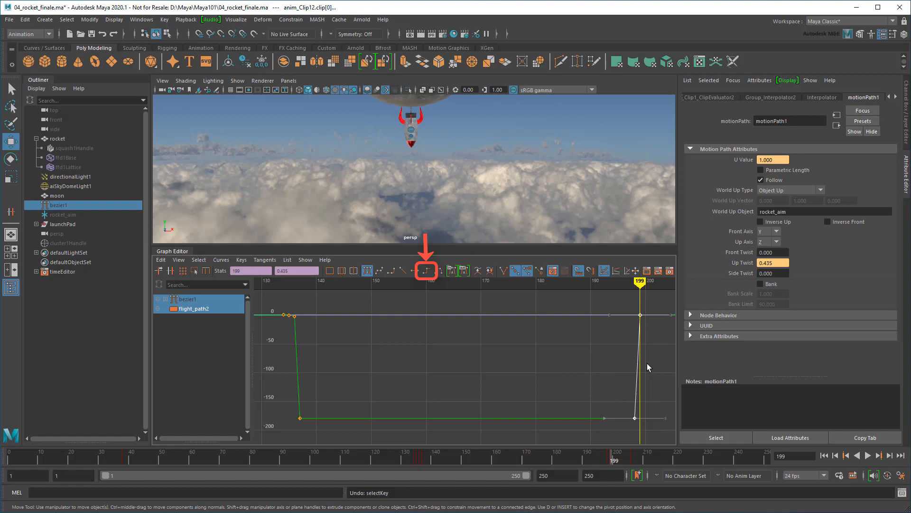
click(428, 271)
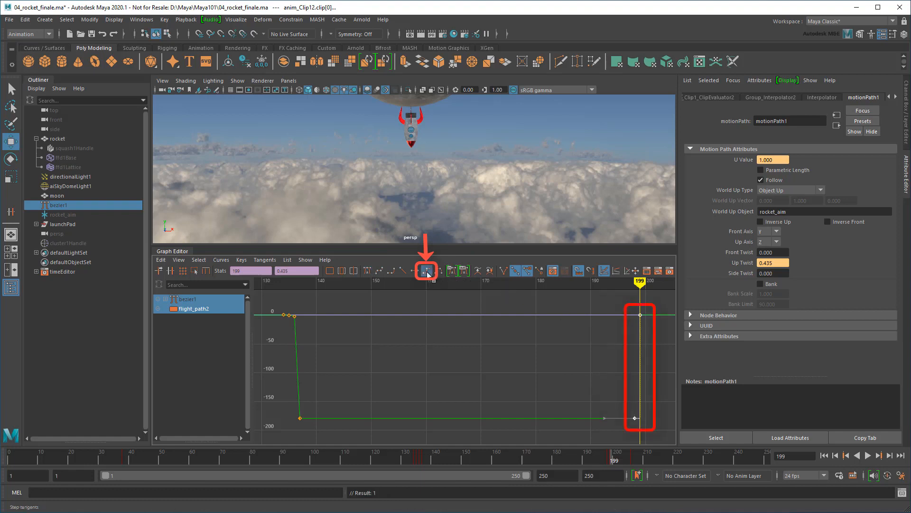
click(295, 317)
shift+click(300, 418)
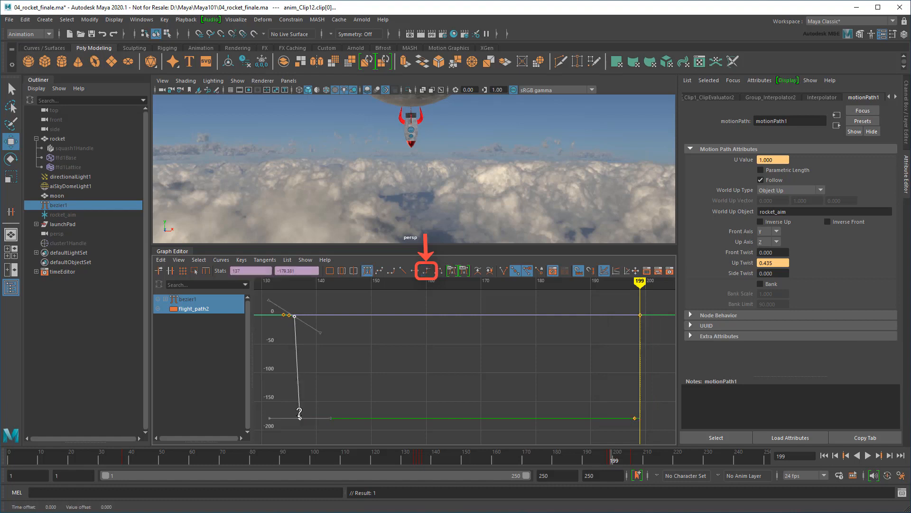
click(427, 270)
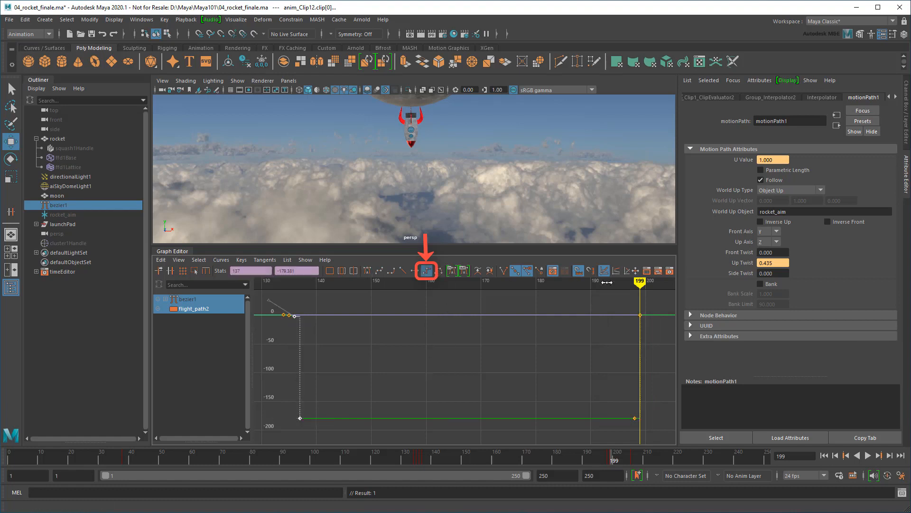
mouse_move(642, 283)
mouse_down()
mouse_move(301, 283)
mouse_move(283, 295)
mouse_move(414, 301)
mouse_move(633, 283)
mouse_move(643, 312)
mouse_move(277, 307)
mouse_move(658, 312)
mouse_move(639, 313)
mouse_up()
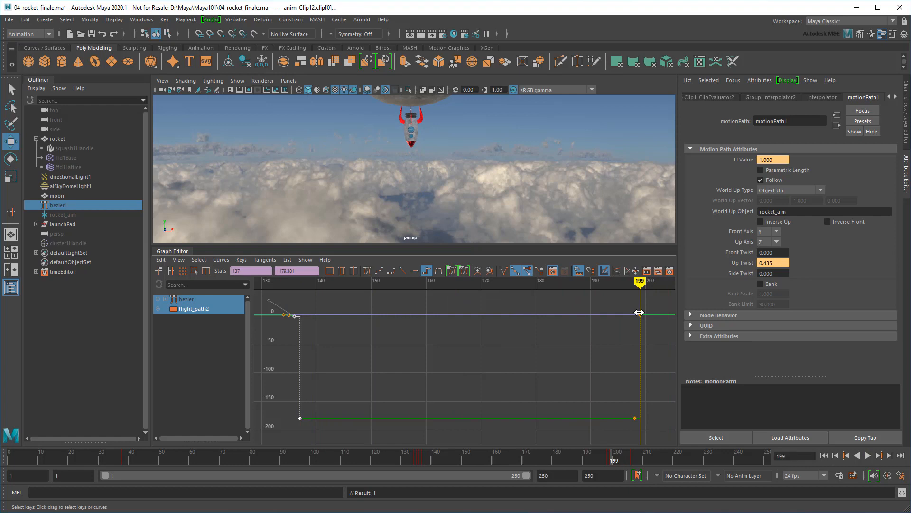
Step: Return to the Time Editor, collapse the flight group and split its clip at frame 136
click(669, 271)
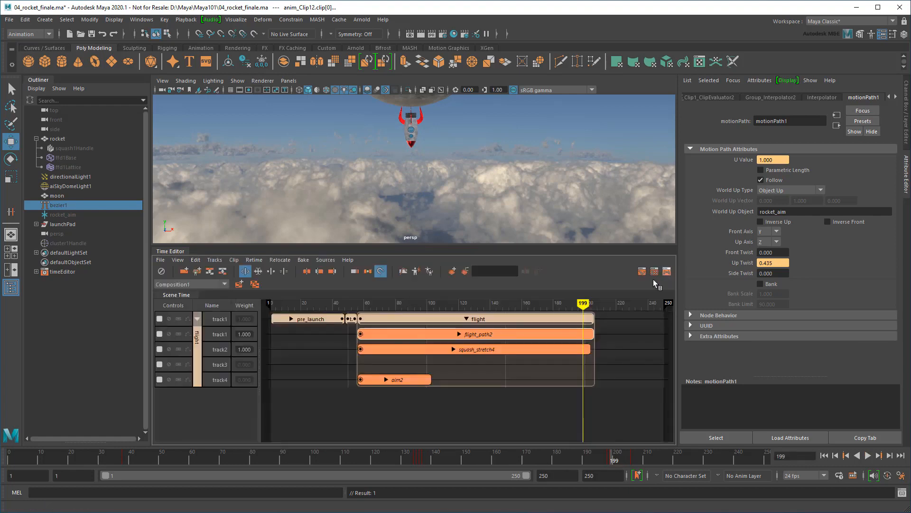
click(467, 320)
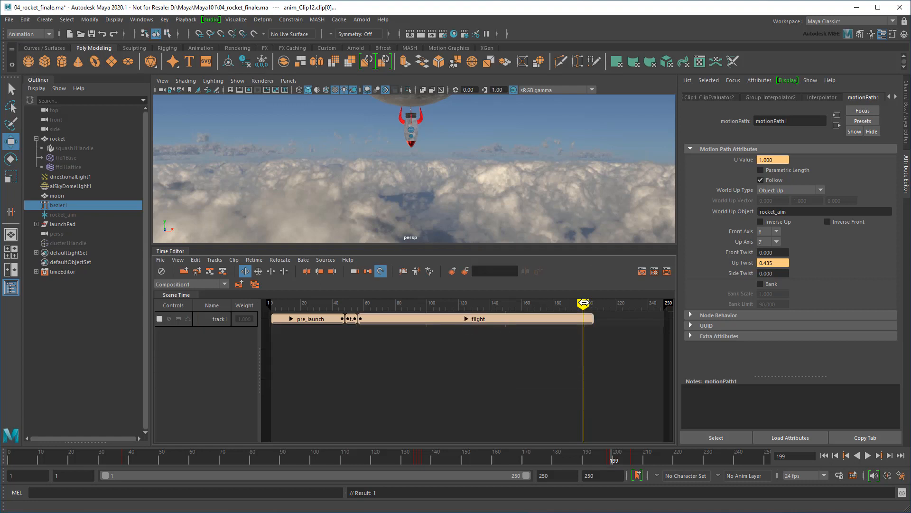
key(alt+v)
drag(574, 303, 483, 306)
click(351, 319)
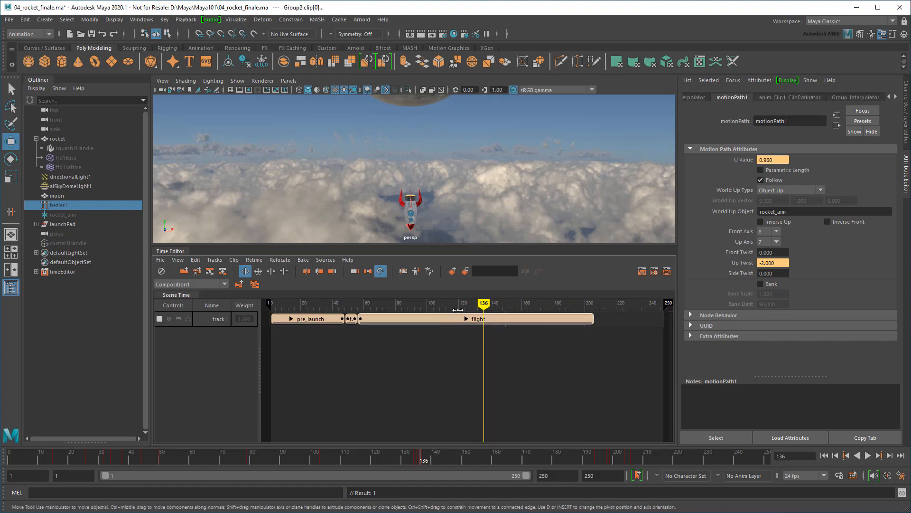
click(307, 272)
Step: Split the flight3 clip at frame 190
drag(483, 302, 568, 304)
click(573, 322)
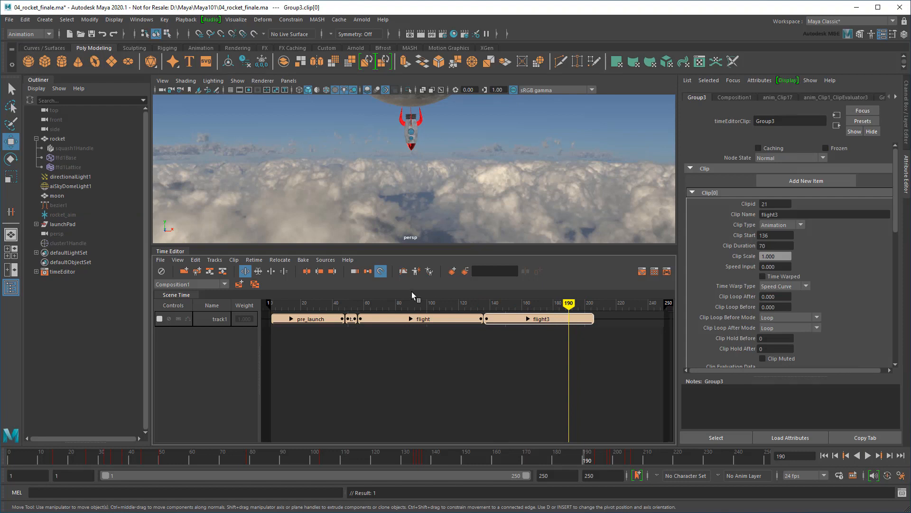
click(332, 271)
Step: Rename the clip starting at frame 136 as landing and the clip starting at frame 190 as touchdown
right_click(539, 318)
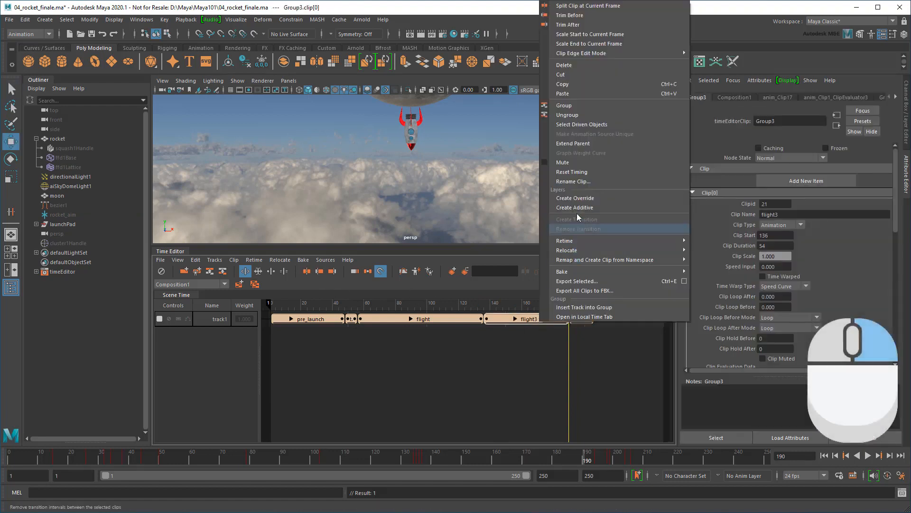
click(574, 181)
text(landing)
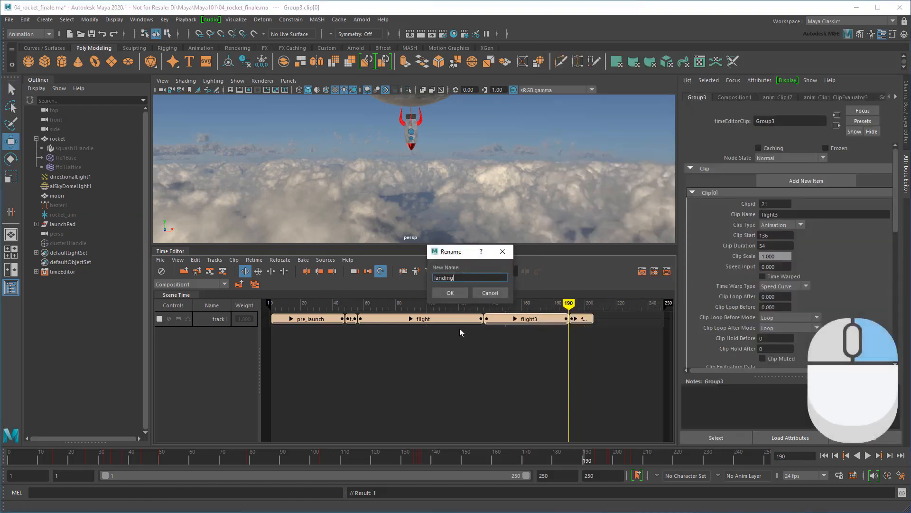
key(Return)
right_click(580, 321)
click(638, 176)
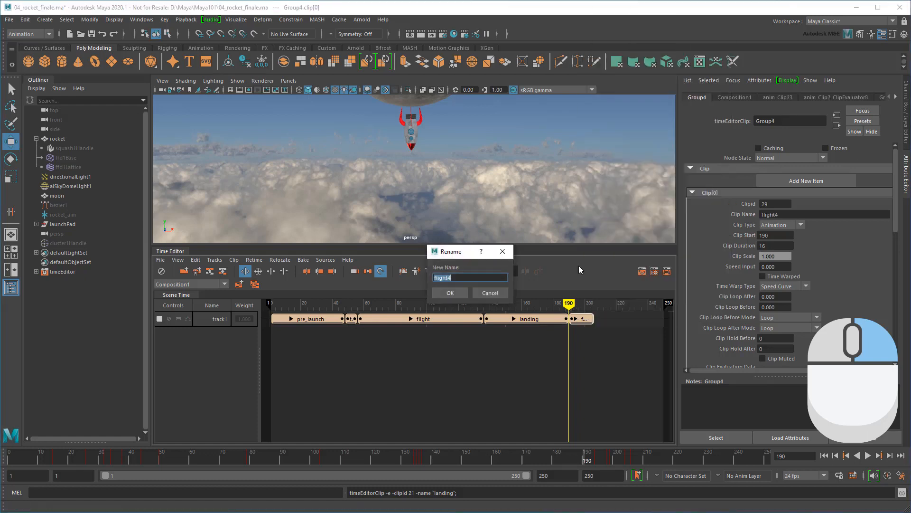
text(touchdown)
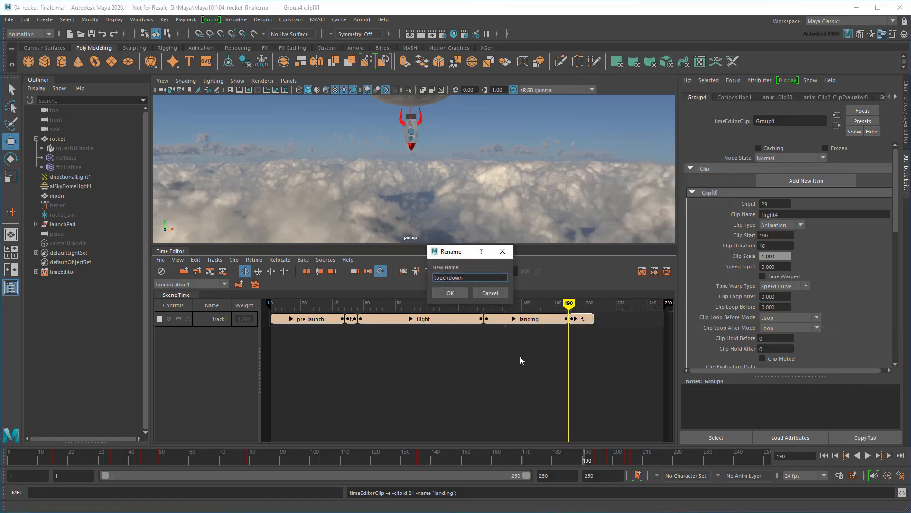
click(450, 292)
drag(569, 303, 595, 304)
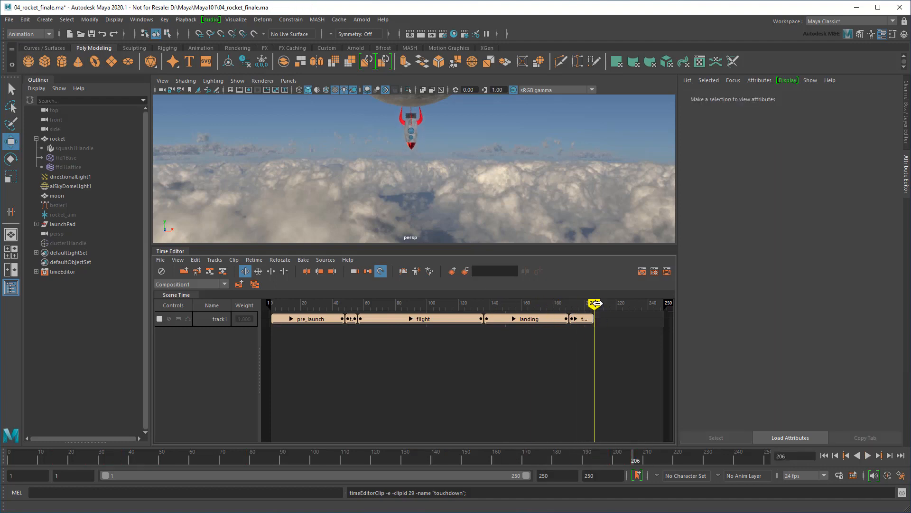
double_click(177, 252)
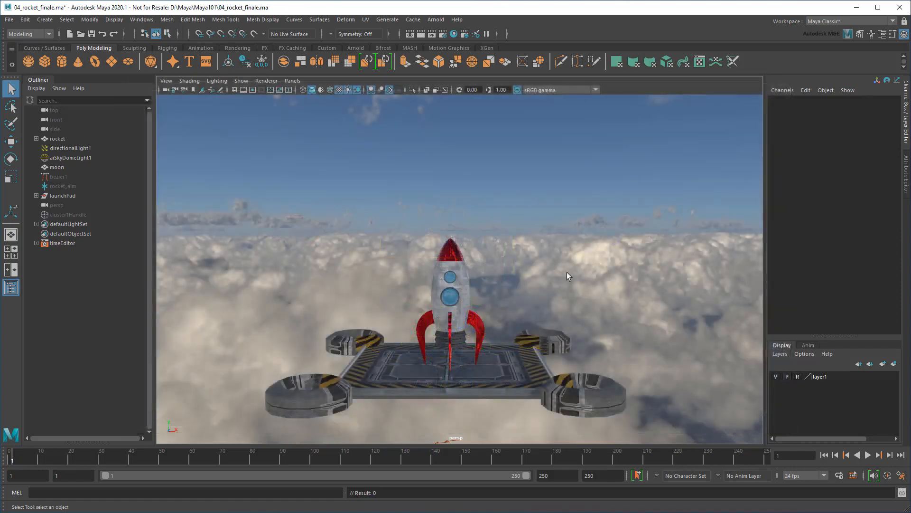
Step: Frame the launch pad and moon together and create a second Arnold SkyDome light
scroll(567, 272, down, 5)
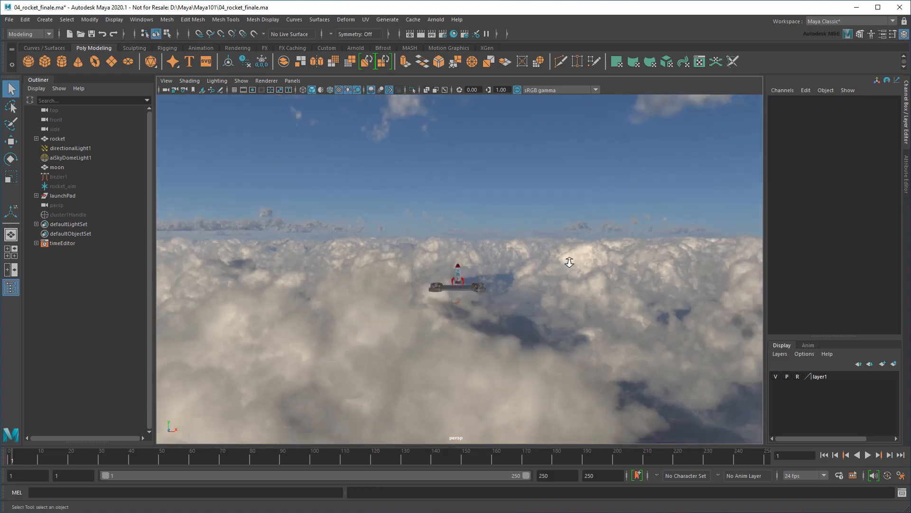
alt+middle_drag(583, 230, 530, 358)
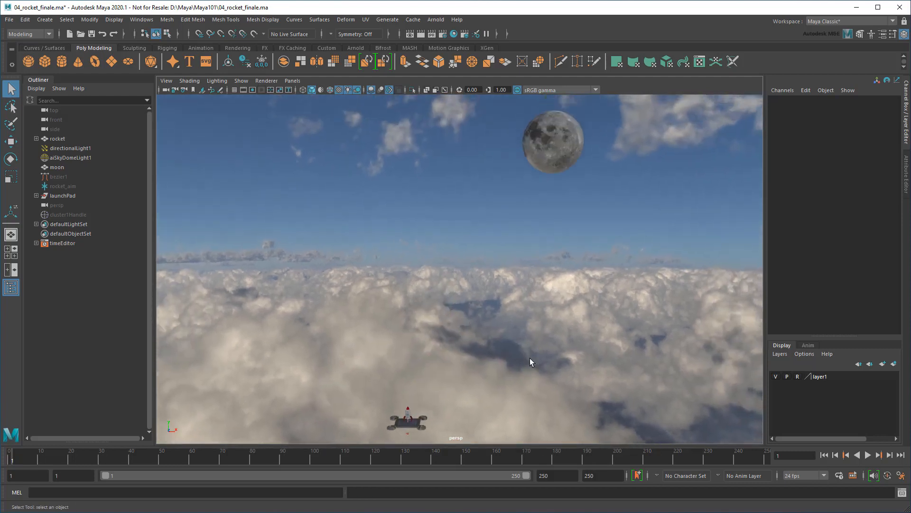
click(71, 158)
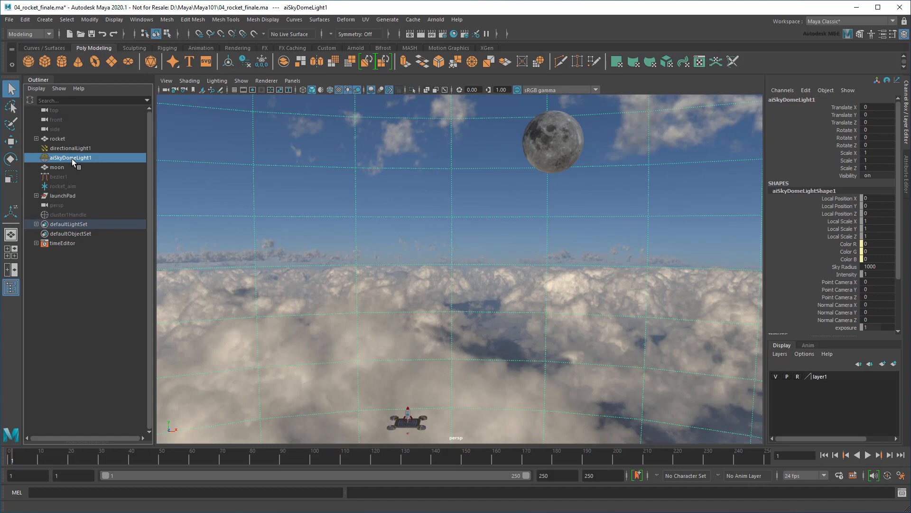
click(204, 181)
click(441, 20)
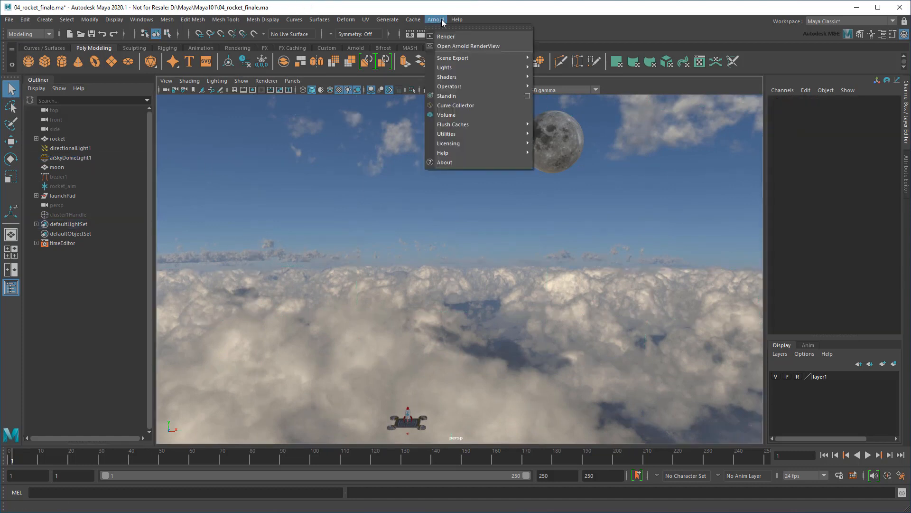
mouse_move(457, 69)
click(574, 77)
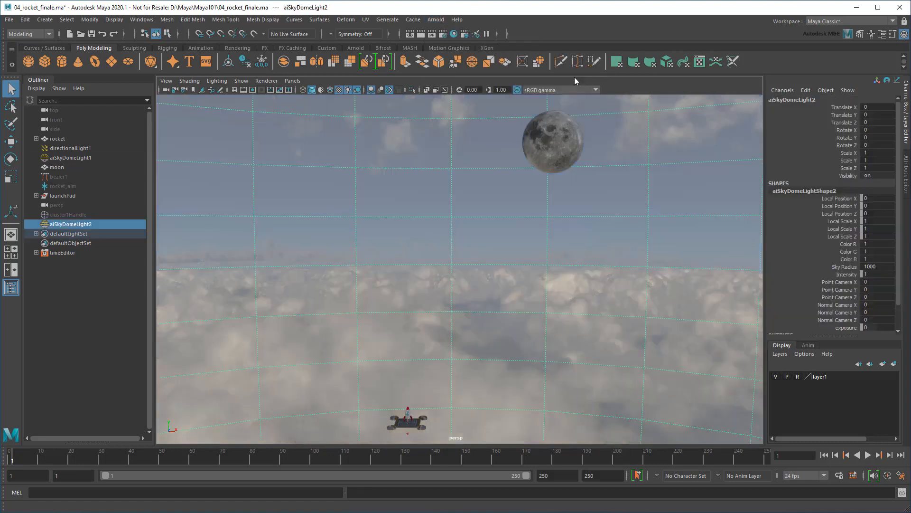
Step: Assign a file texture to the second sky dome's color and load Starfield_HDR_large.exr from the images folder
click(907, 178)
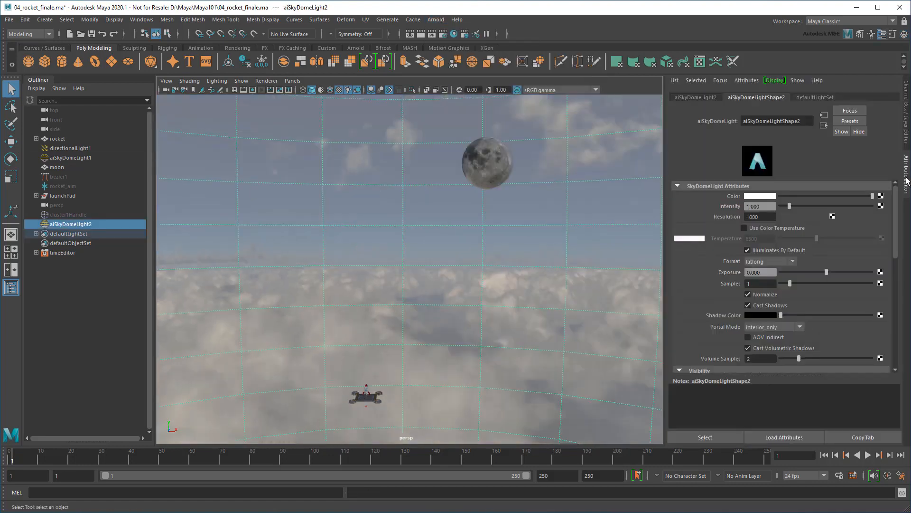
click(881, 195)
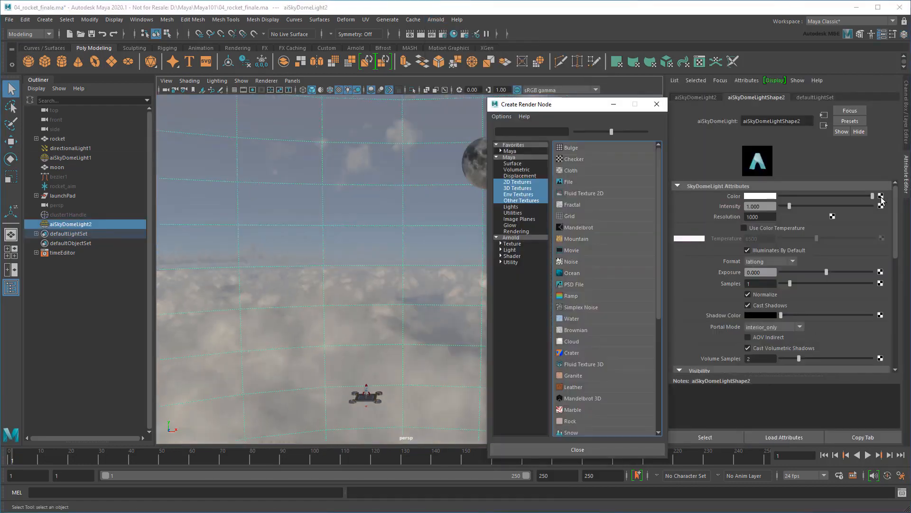
click(571, 181)
click(883, 226)
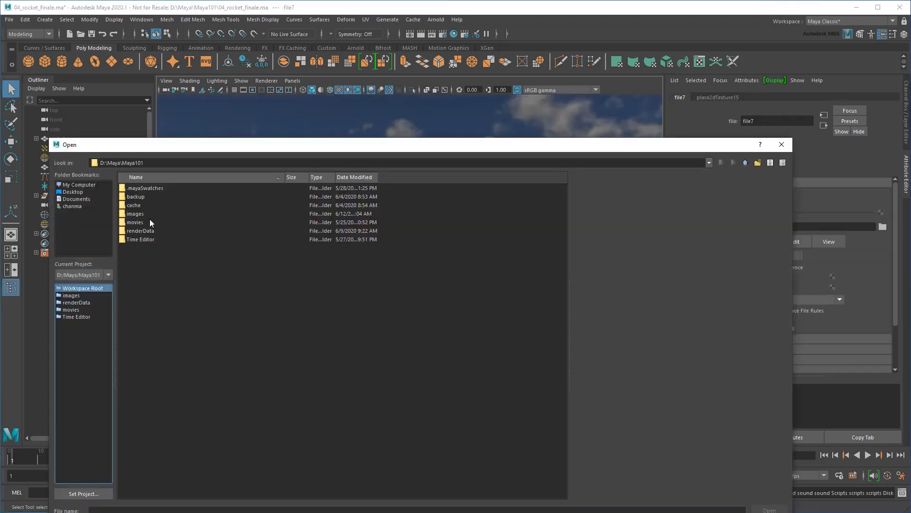
click(155, 307)
click(769, 509)
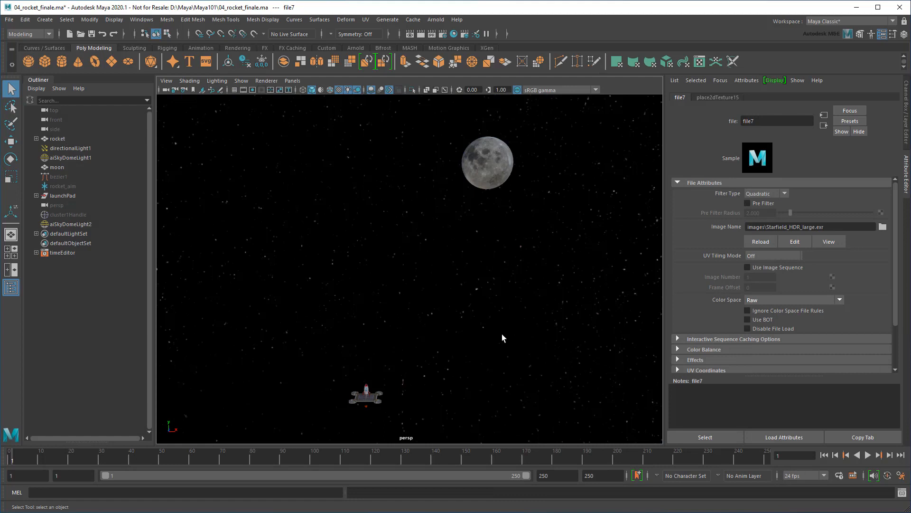
Step: Rename aiSkyDomeLight1 as earthSkydome and aiSkyDomeLight2 as spaceSkydome
double_click(70, 158)
text(earthSkydo)
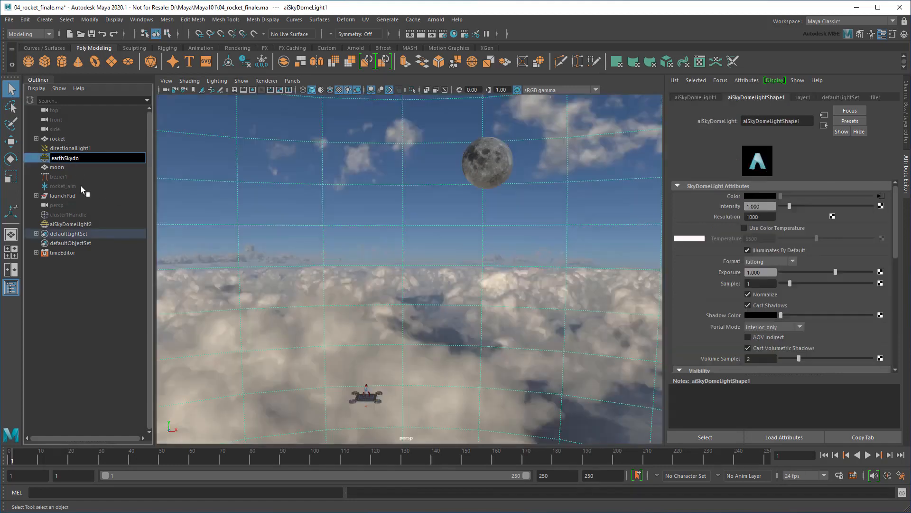
text(me)
key(Return)
double_click(83, 223)
text(s)
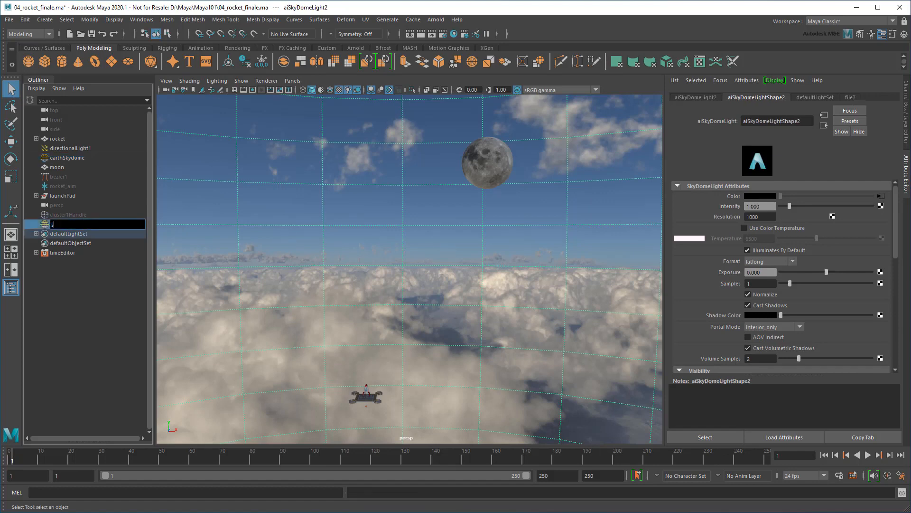
text(paceSkydome)
key(Return)
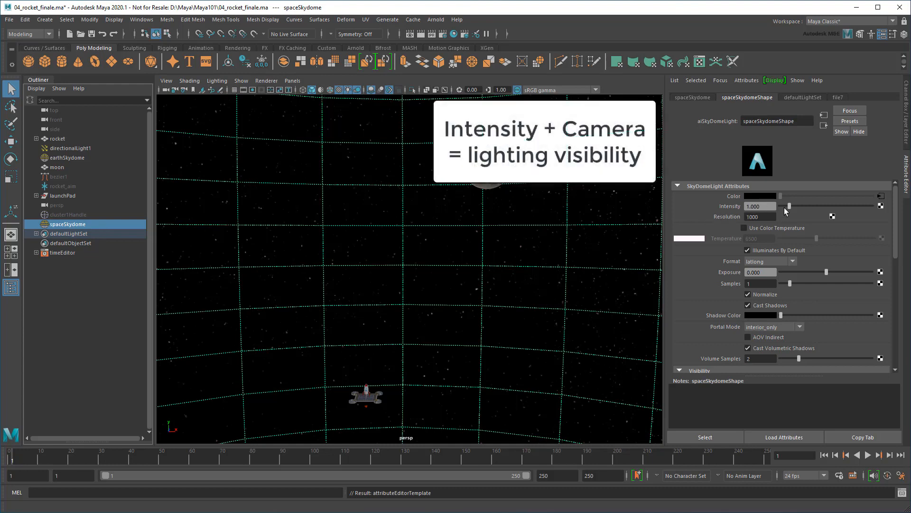
Step: Lower the spaceSkydome light's Intensity to its minimum and set its Camera visibility to 0
drag(786, 208, 762, 215)
scroll(808, 298, down, 5)
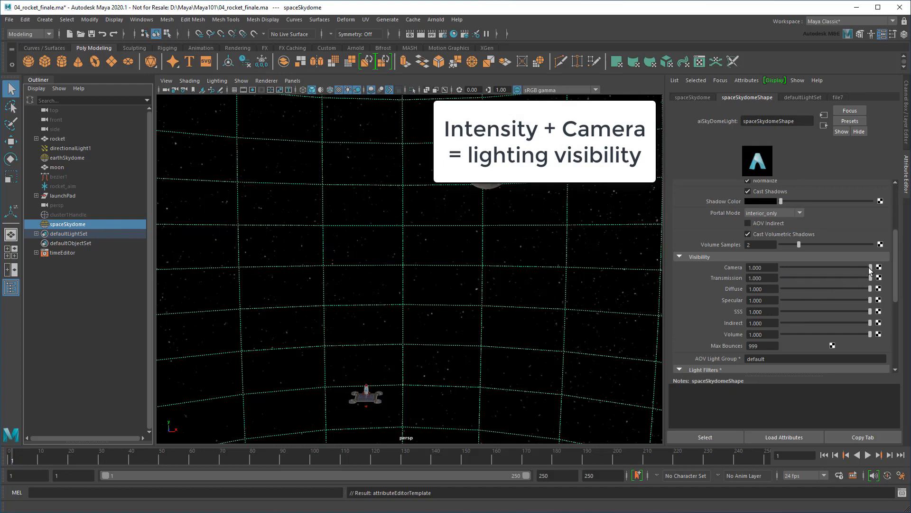
drag(870, 267, 768, 271)
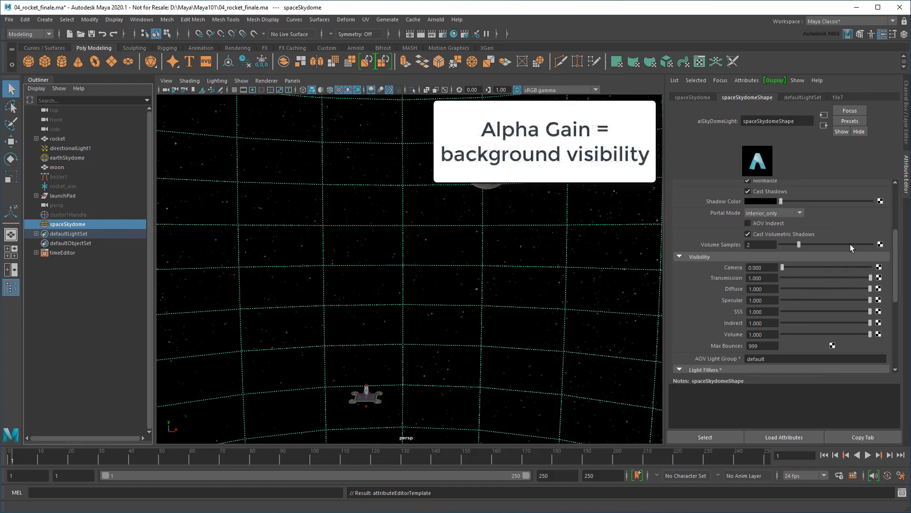
Step: Set the Alpha Gain of spaceSkydome's starfield texture to 0 and clear the selection
scroll(850, 244, up, 5)
click(881, 196)
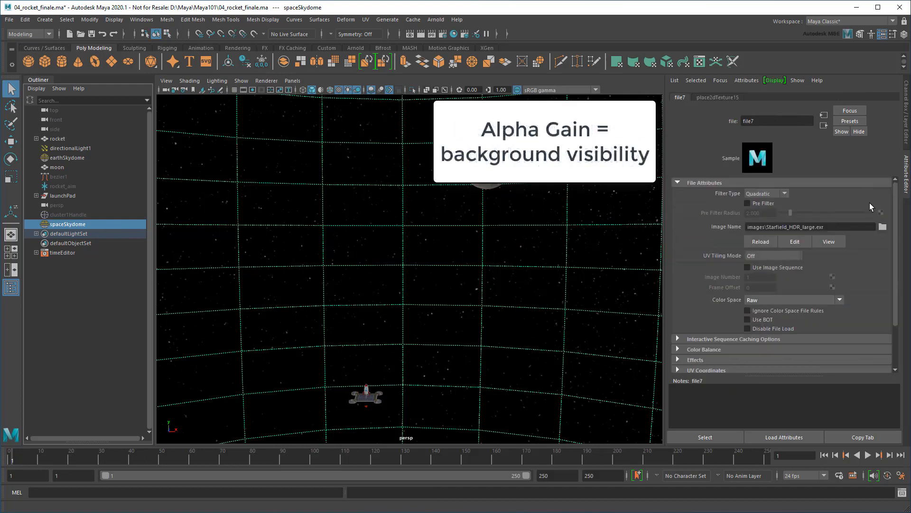
scroll(798, 287, down, 3)
click(742, 294)
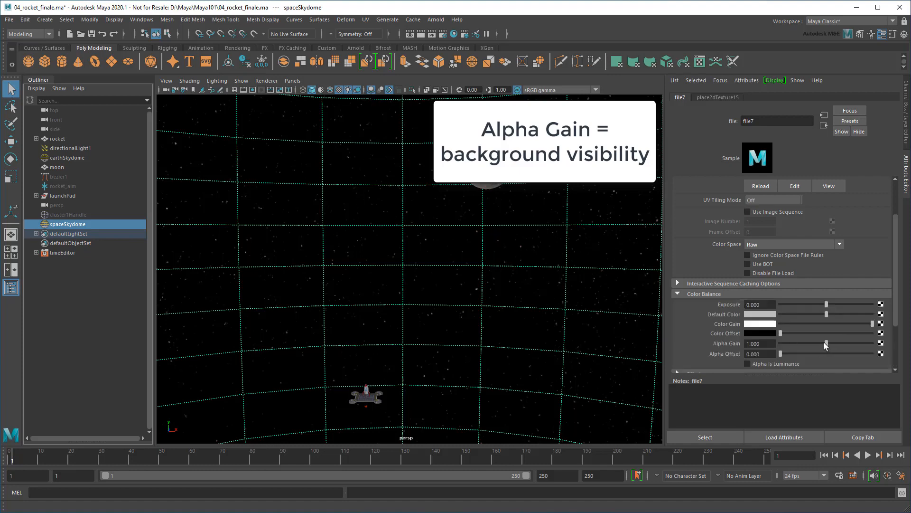
drag(826, 345, 768, 354)
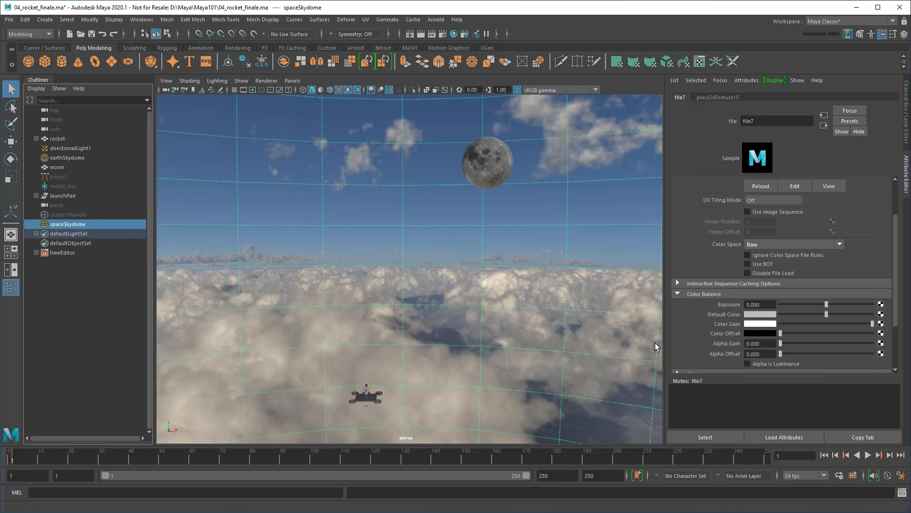
click(638, 358)
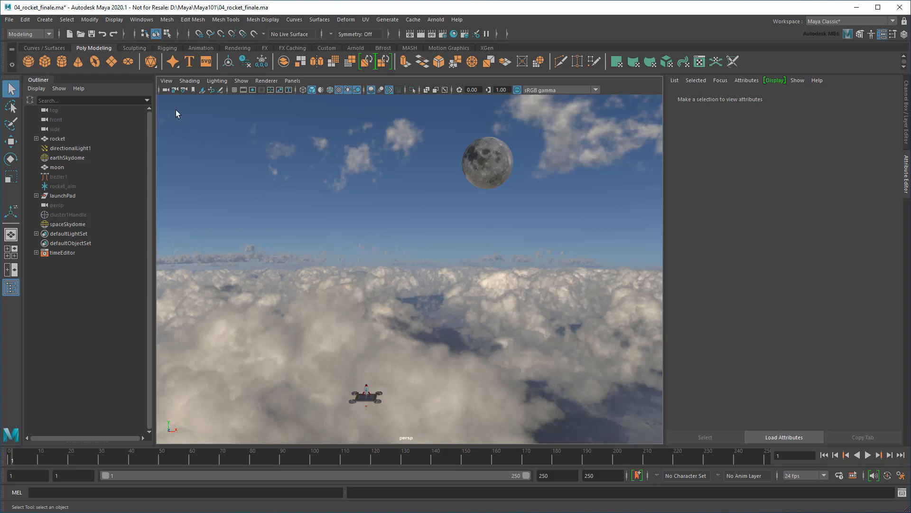
Step: Create a 3D type mesh reading C with a font size of about 1.8
click(191, 61)
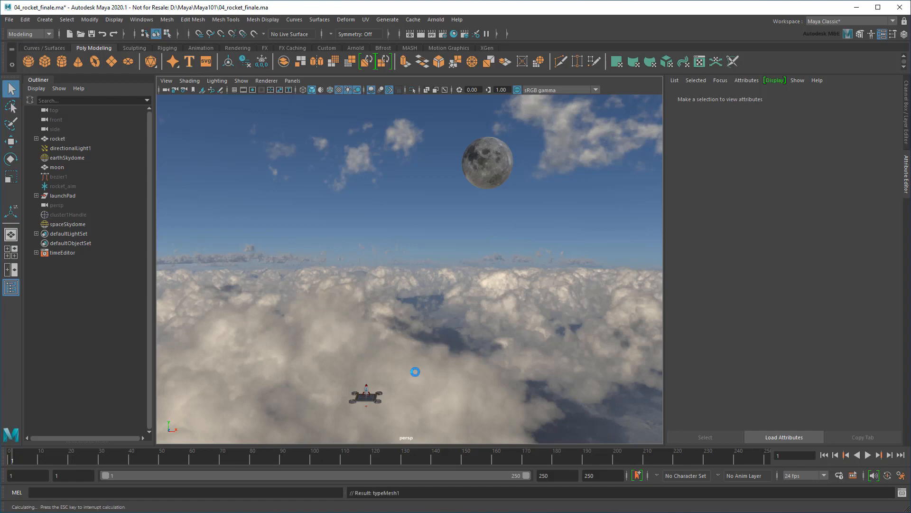
alt+middle_drag(396, 382, 427, 345)
scroll(494, 259, up, 6)
scroll(421, 340, up, 5)
scroll(427, 346, down, 3)
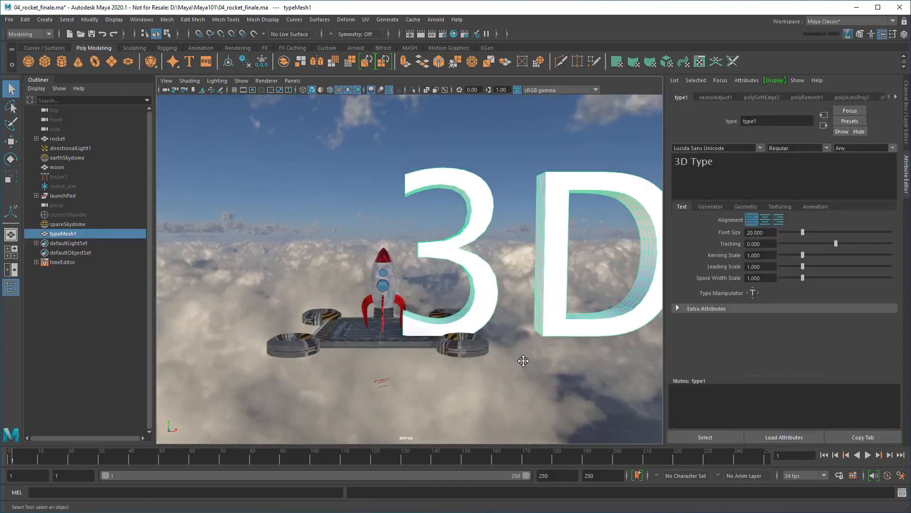
click(820, 197)
key(ctrl+a)
text(C)
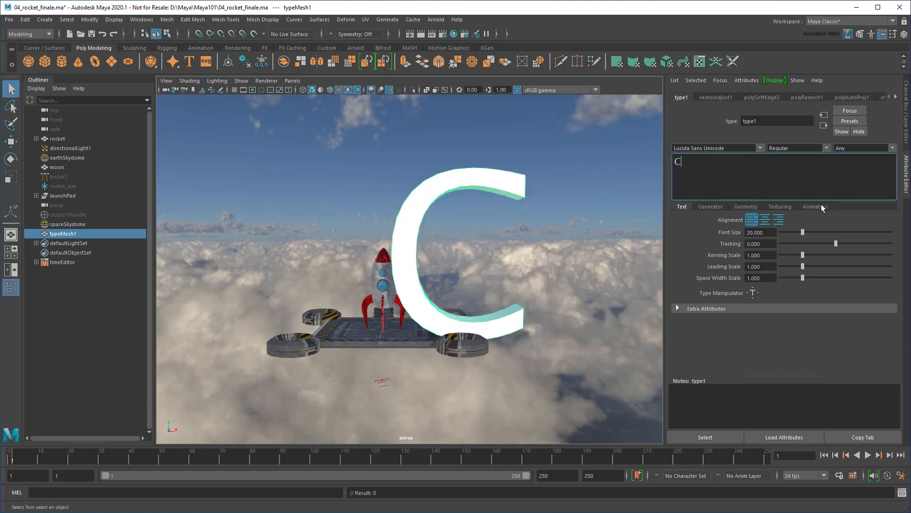
drag(803, 233, 783, 233)
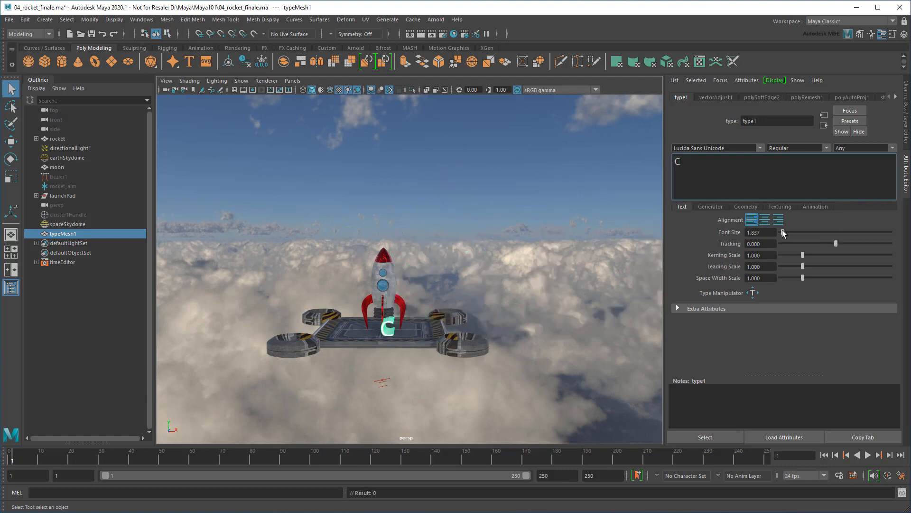
Step: Move the C type mesh beside the rocket on the launch pad, to about 2.7 in X and 0.97 in Y
click(11, 141)
drag(440, 336, 497, 359)
scroll(488, 363, up, 2)
scroll(488, 363, up, 2)
key(q)
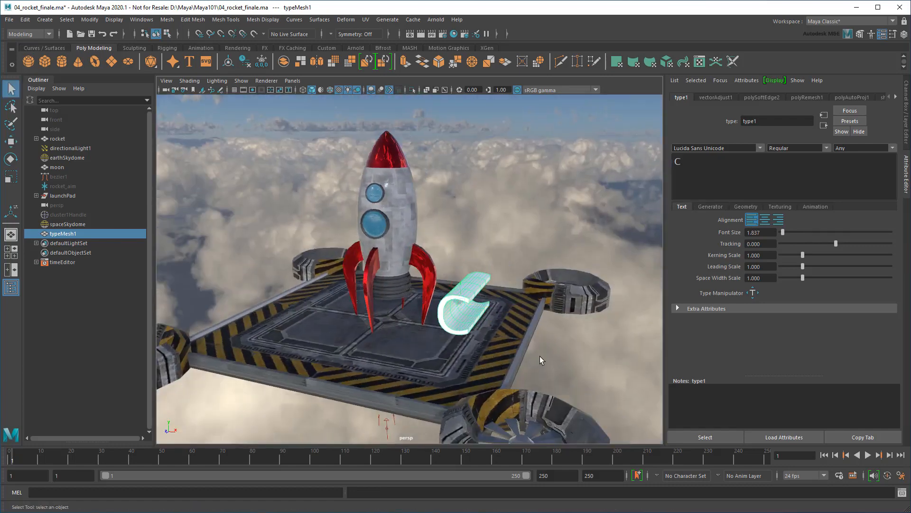
Step: Convert the C type into a standalone curve, removing the type mesh and the leftover curve group
click(747, 207)
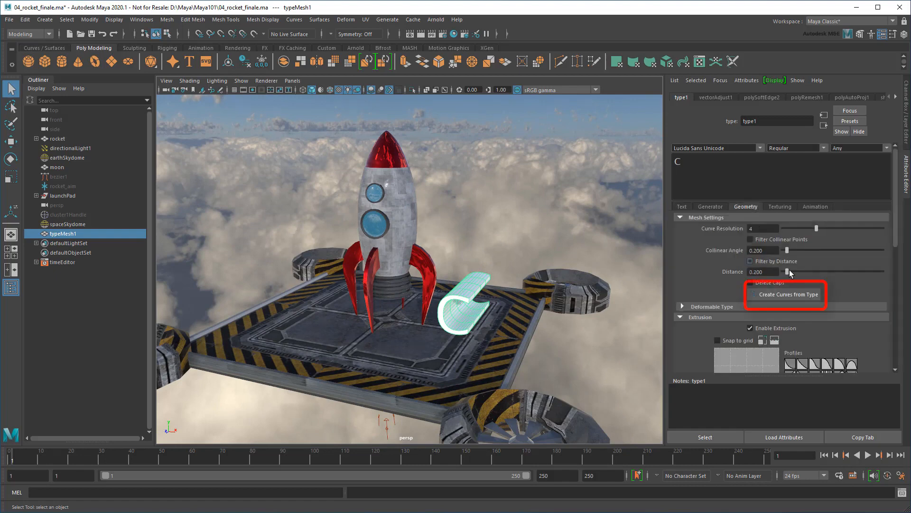
click(807, 295)
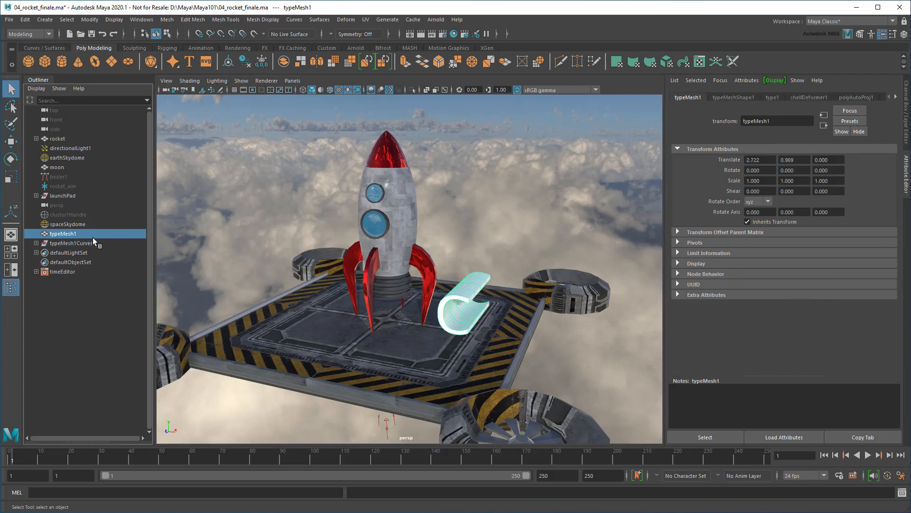
click(36, 233)
middle_drag(63, 243, 62, 291)
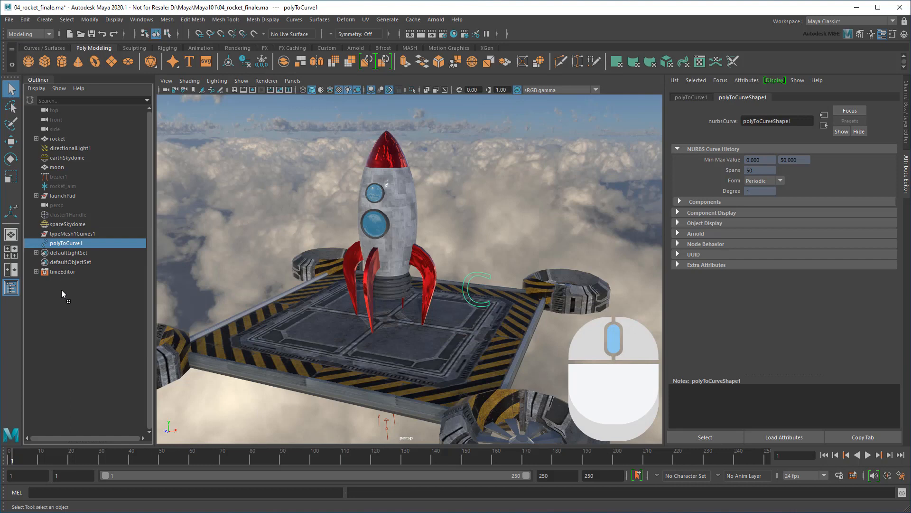
click(76, 233)
key(Delete)
Step: Rename the C-shaped curve as scene_CTRL
double_click(76, 234)
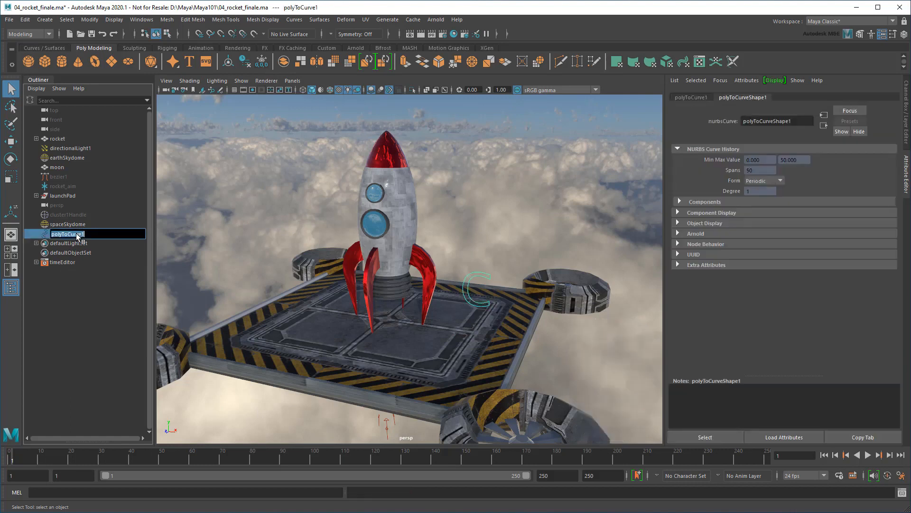
text(scene_CTRL)
key(Return)
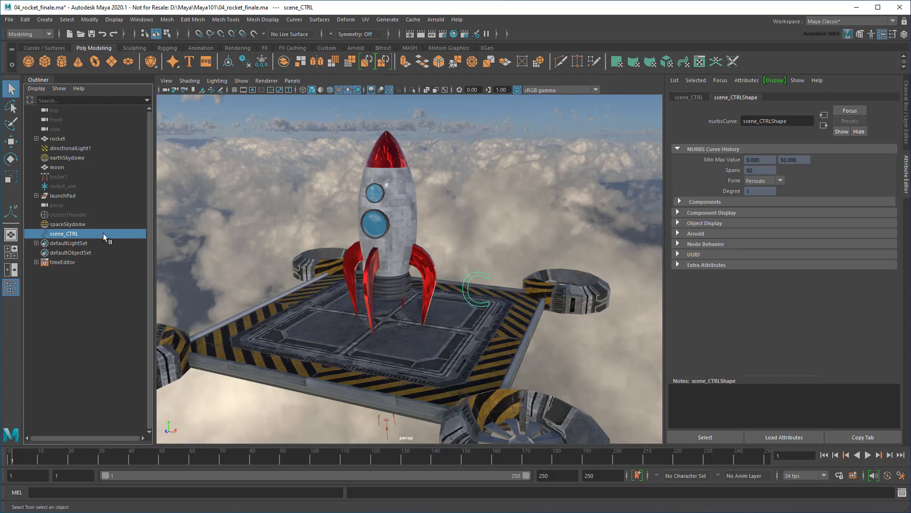
Step: Add a keyable float attribute named earth_space_lighting to scene_CTRL, with minimum 0 and maximum 1
click(747, 80)
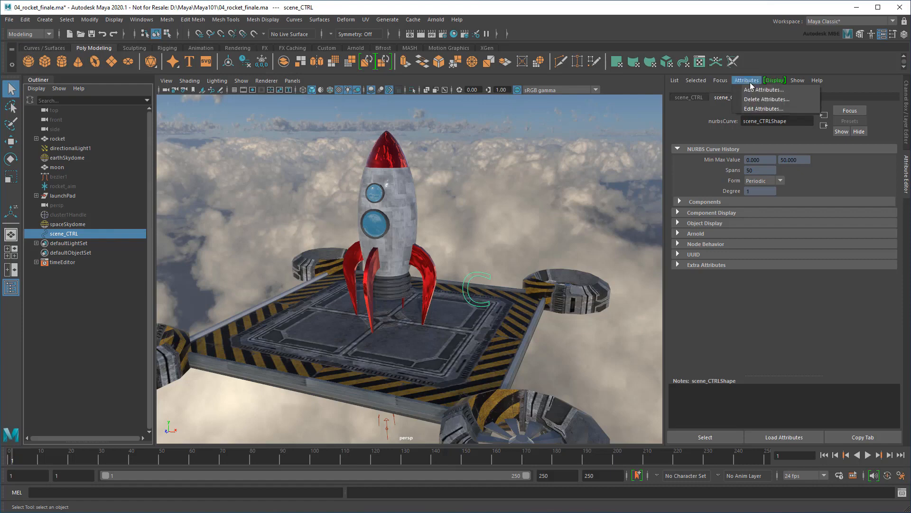
click(788, 91)
click(527, 227)
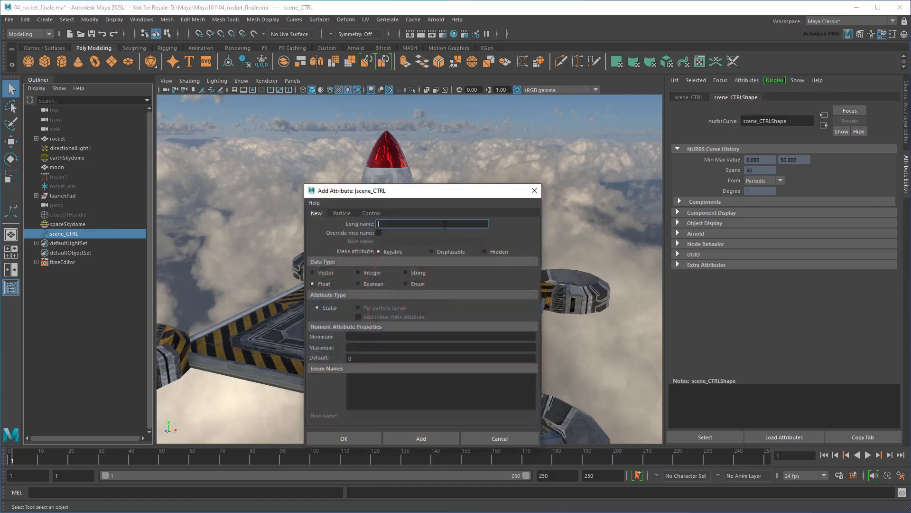
text(earth_space_lighting)
click(373, 337)
text(0)
key(Tab)
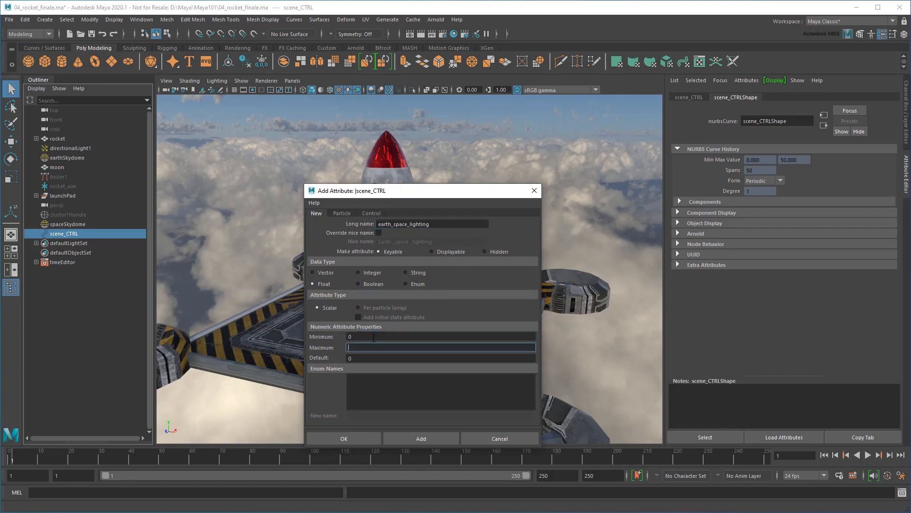
text(1)
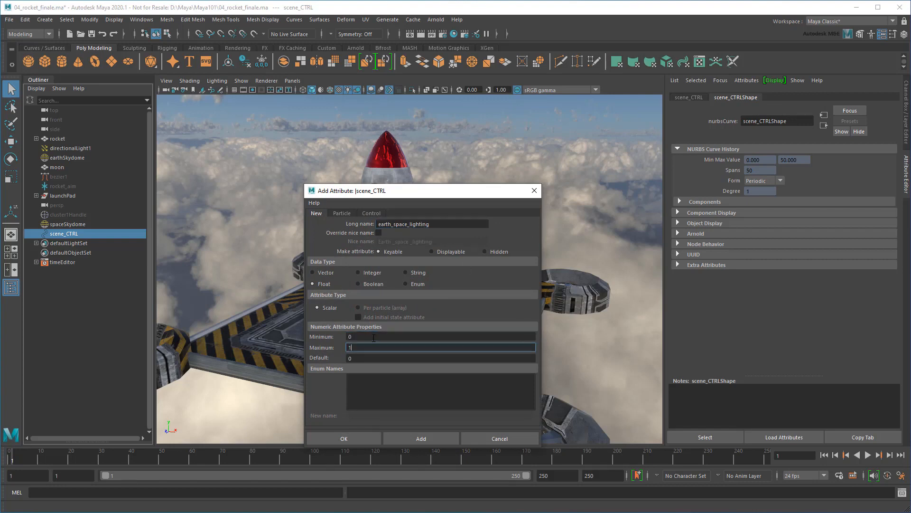
click(354, 435)
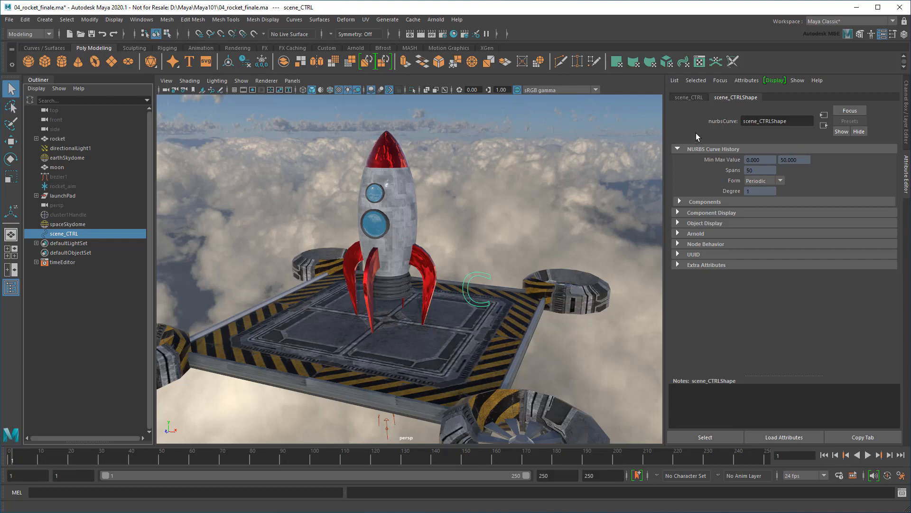
Step: Show scene_CTRL's extra attributes and test the Earth Space Lighting slider, returning it to 0
click(698, 98)
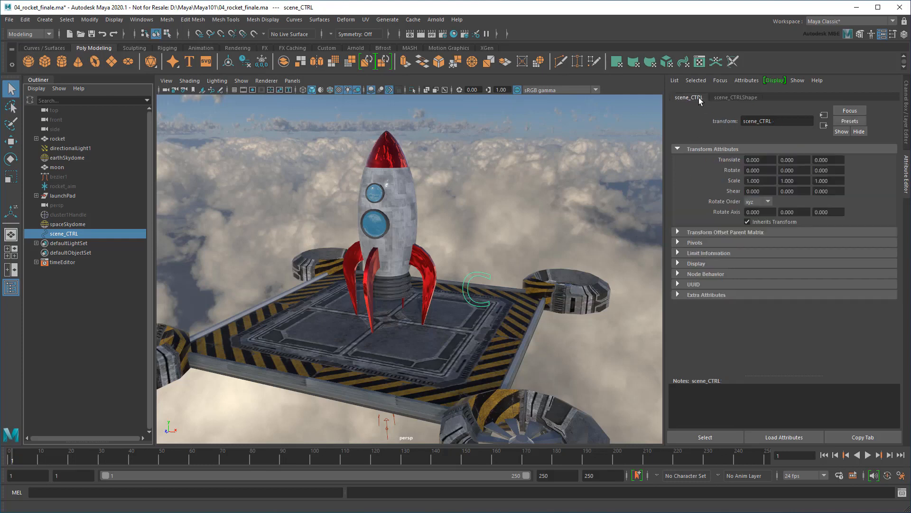
click(678, 295)
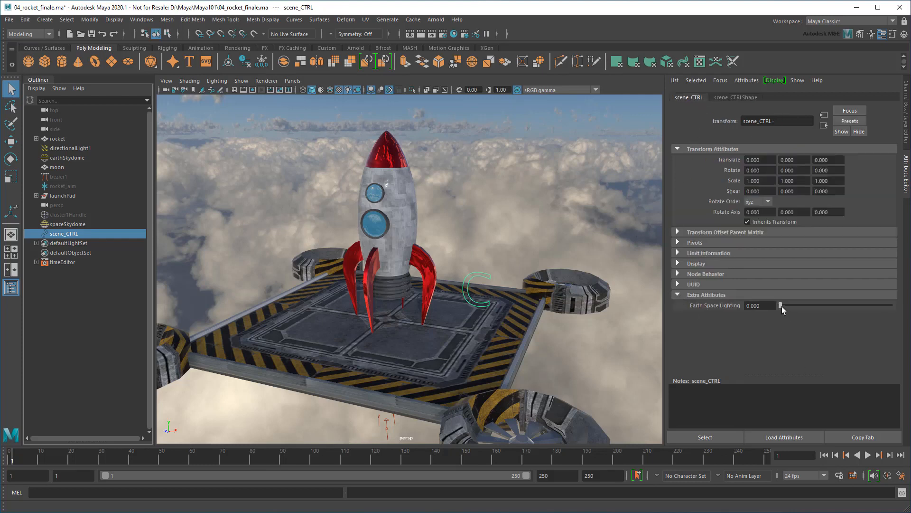
drag(782, 307, 814, 306)
drag(871, 304, 746, 306)
Step: Open the Node Editor and add the scene_CTRL, spaceSkydome and earthSkydome nodes to the graph
click(141, 19)
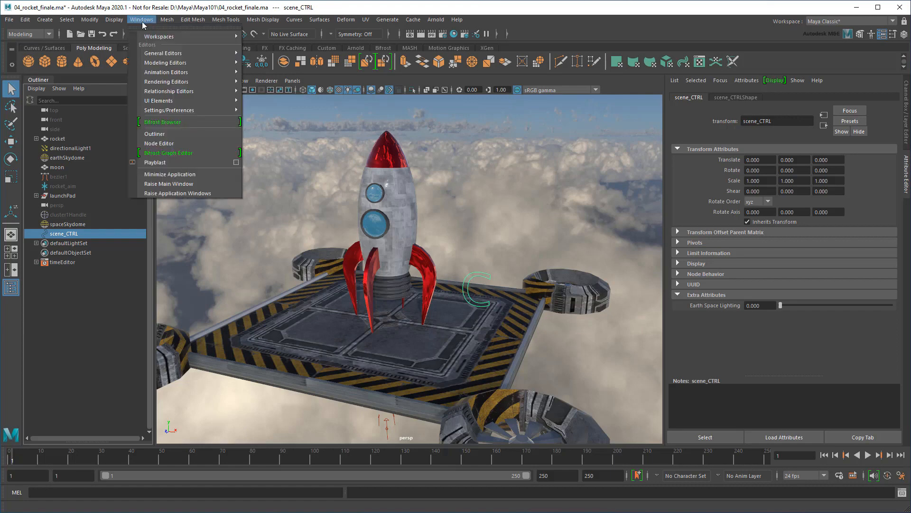
click(210, 142)
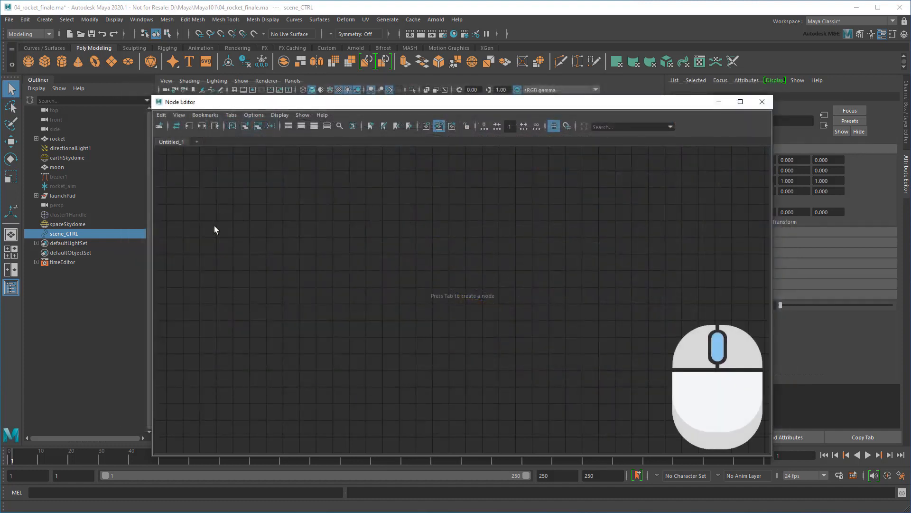
middle_drag(71, 233, 354, 264)
middle_drag(67, 224, 387, 205)
click(89, 158)
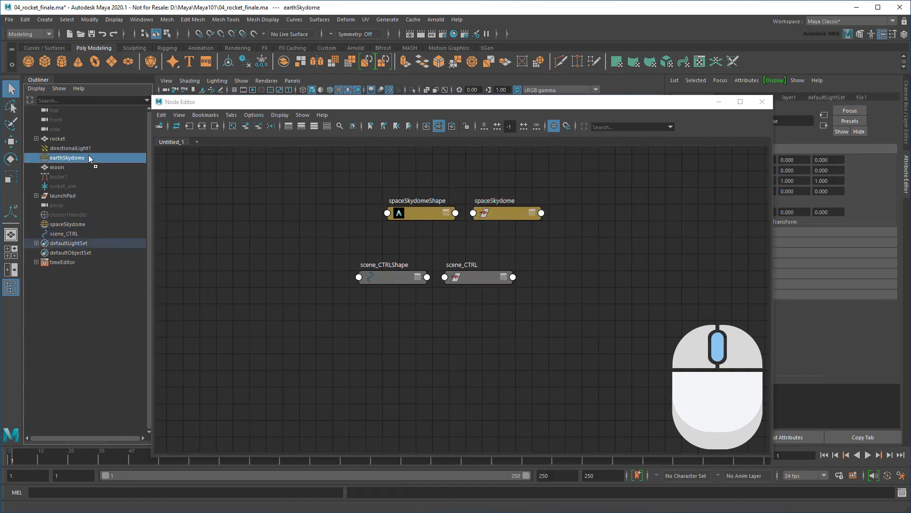
middle_drag(88, 155, 608, 321)
Step: Arrange the graph with the scene_CTRL nodes left of the sky domes and earthSkydome below spaceSkydome, then frame all nodes
drag(357, 255, 334, 268)
drag(596, 289, 736, 353)
drag(707, 331, 505, 324)
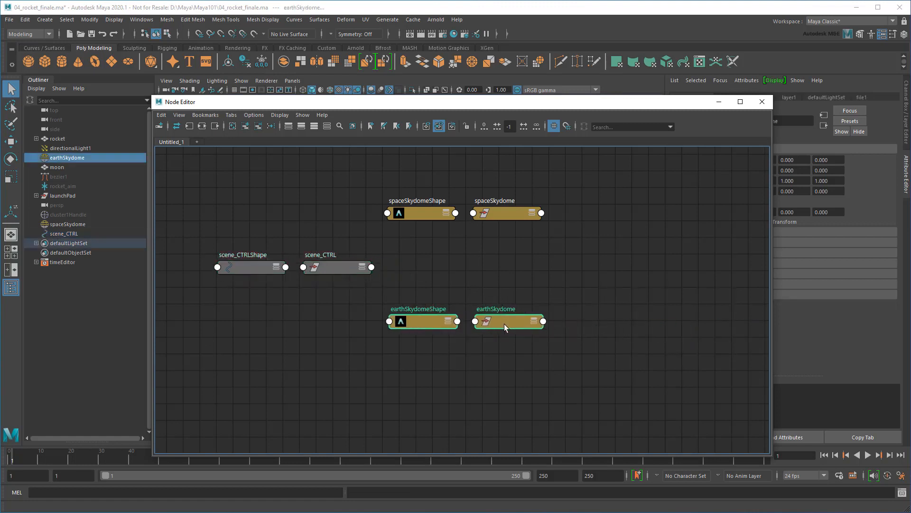
key(a)
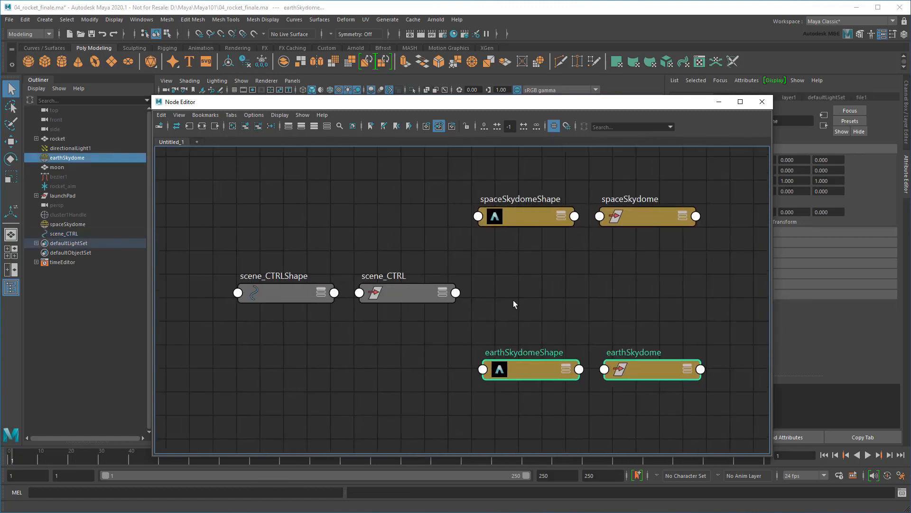
Step: Connect scene_CTRL's Earth Space Lighting output to the intensity input of spaceSkydomeShape
click(455, 292)
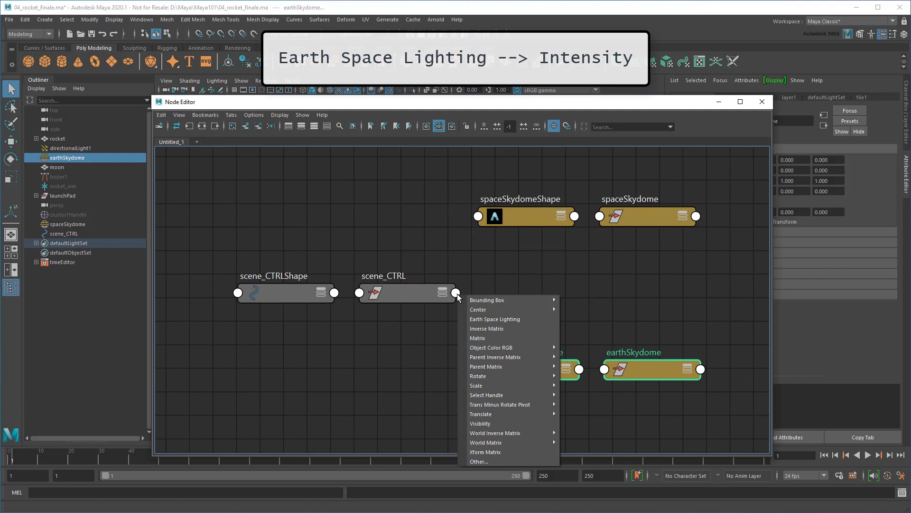
click(524, 319)
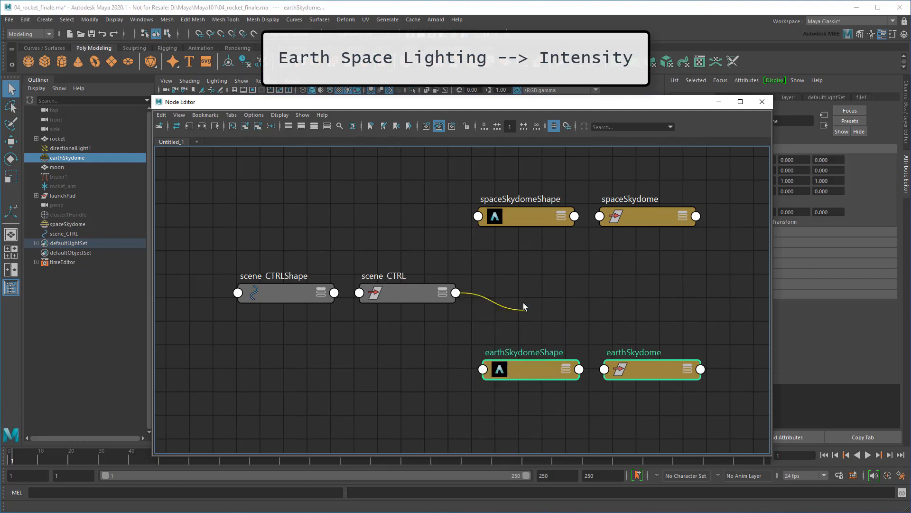
click(478, 216)
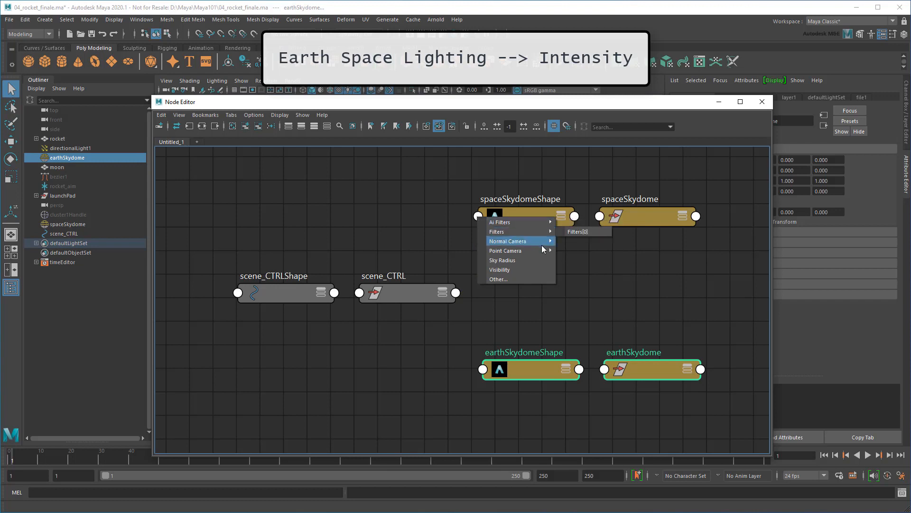
click(550, 278)
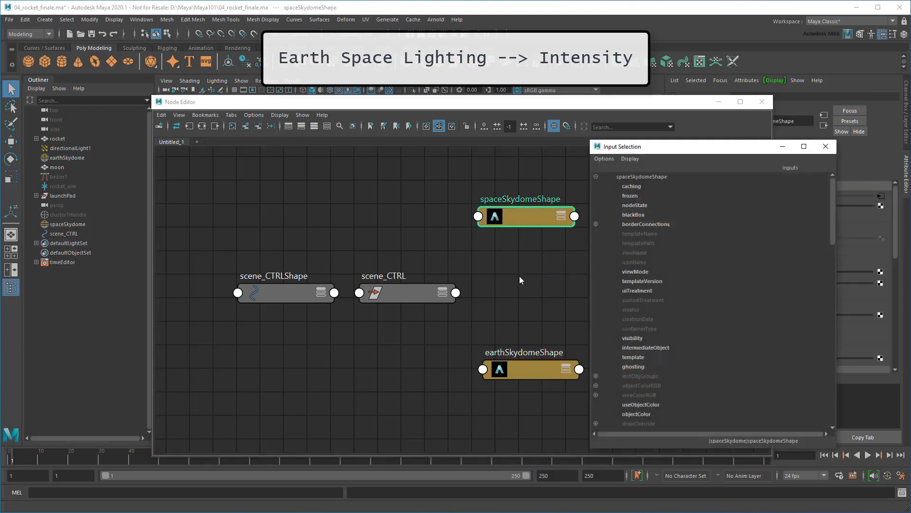
drag(833, 236, 824, 355)
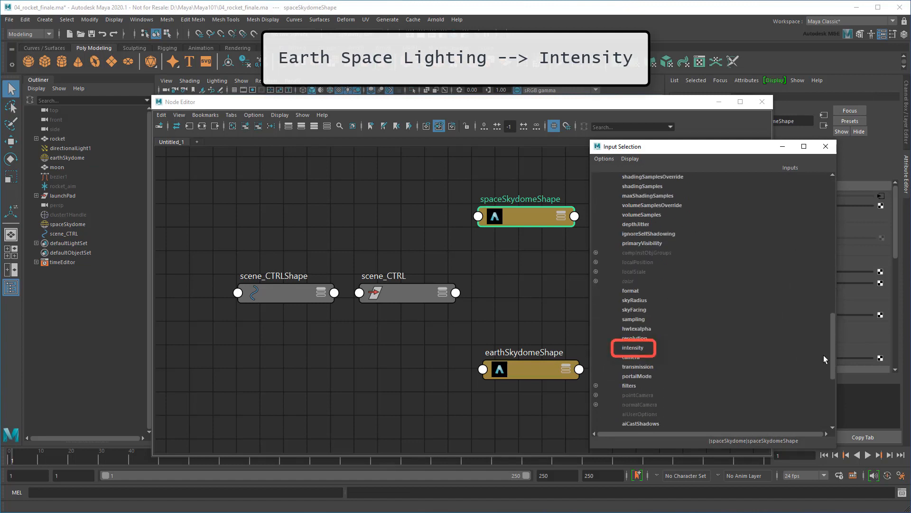
click(627, 347)
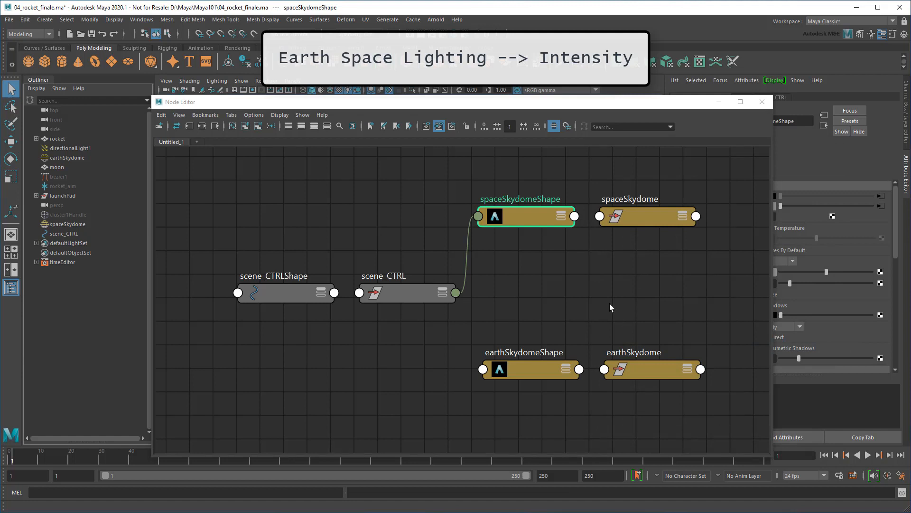
Step: Shrink and shift the Node Editor to uncover the attributes, set scene_CTRL's Earth Space Lighting to about 0.435 and check spaceSkydomeShape's intensity
drag(771, 302, 705, 301)
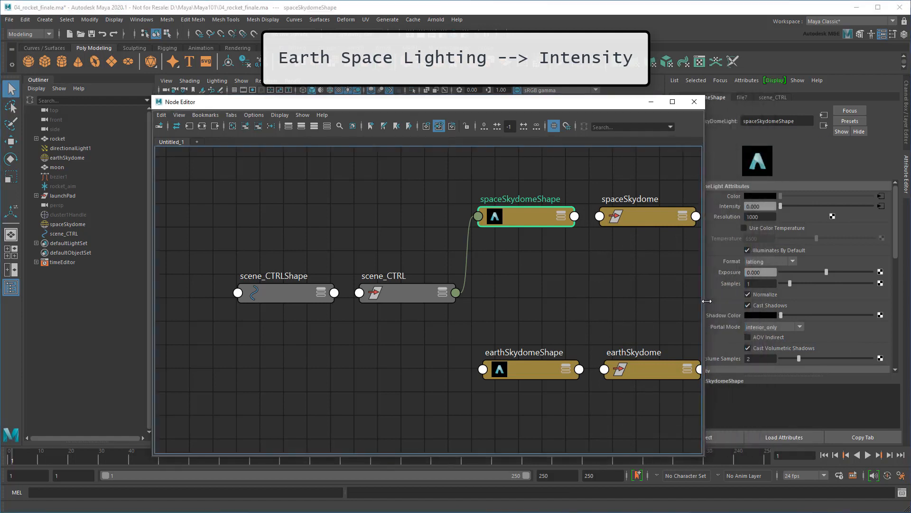
click(402, 291)
drag(361, 101, 317, 99)
drag(782, 306, 829, 306)
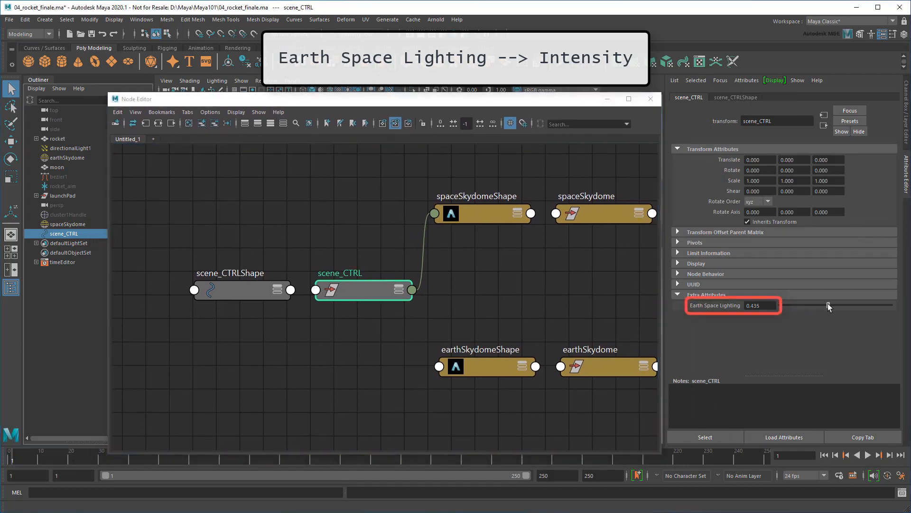
click(492, 213)
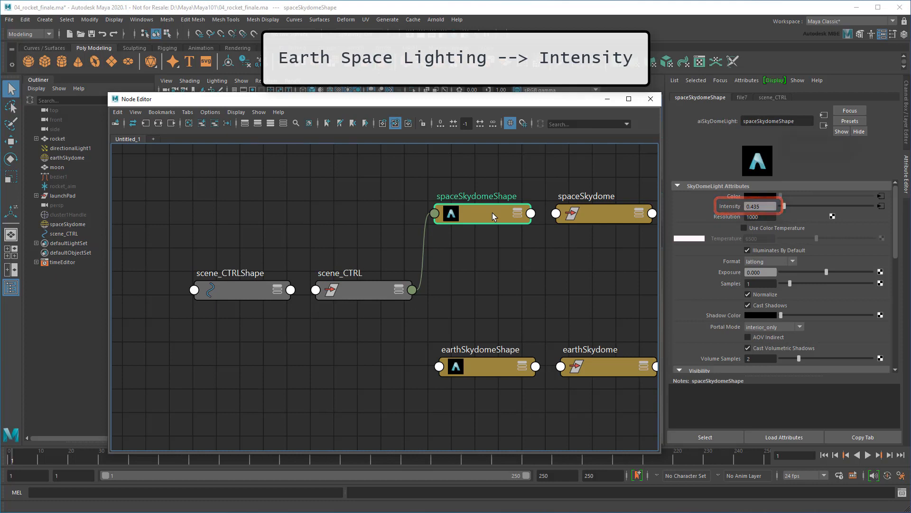
Step: Raise scene_CTRL's Earth Space Lighting to 1 and check the intensity of spaceSkydomeShape
click(378, 287)
drag(828, 306, 891, 309)
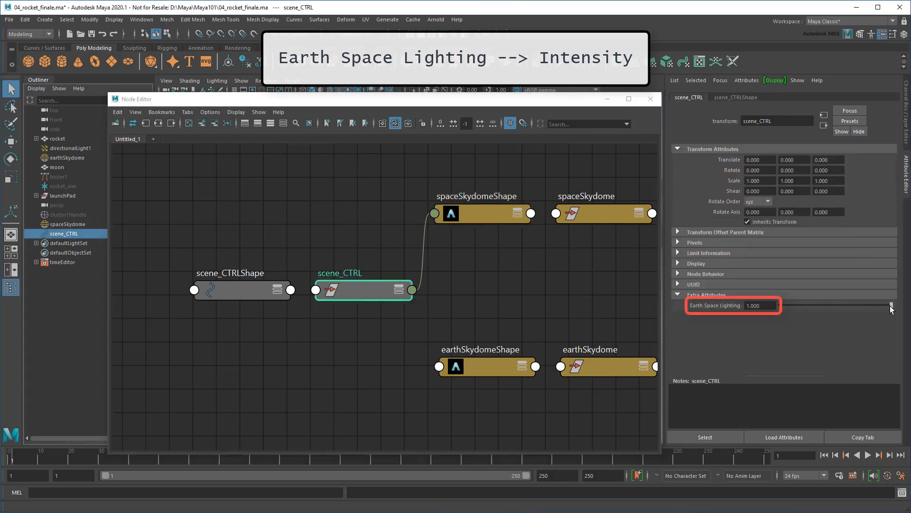
click(481, 214)
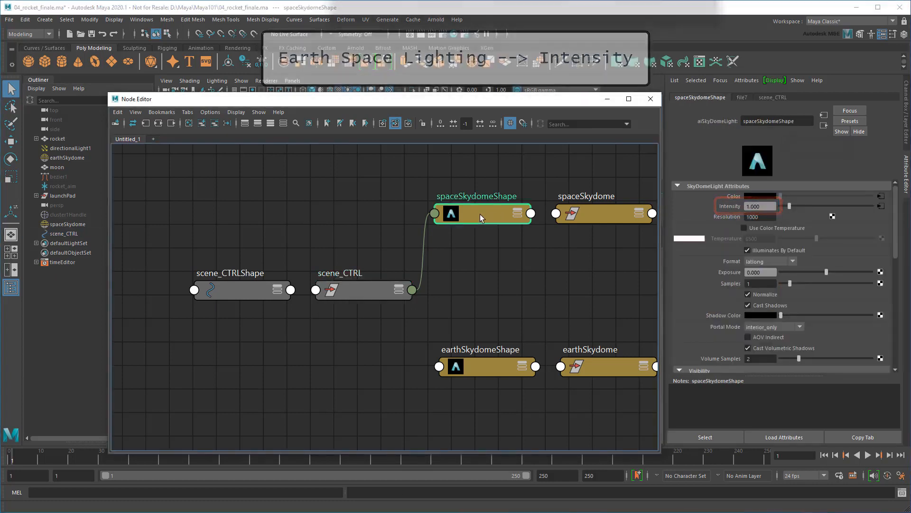
Step: Expand scene_CTRL's connected attributes, connect Earth Space Lighting to spaceSkydomeShape's camera input, and inspect both connections on the sky dome node
click(398, 292)
click(398, 290)
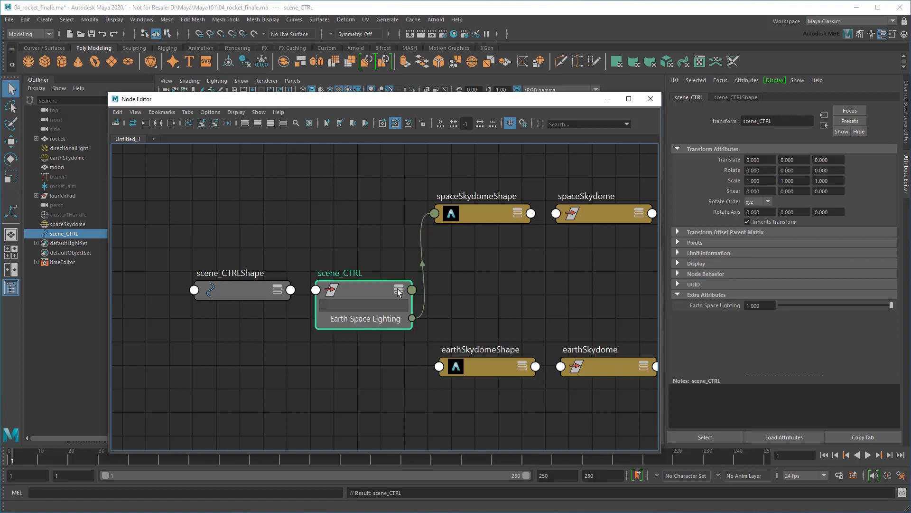
drag(412, 317, 434, 213)
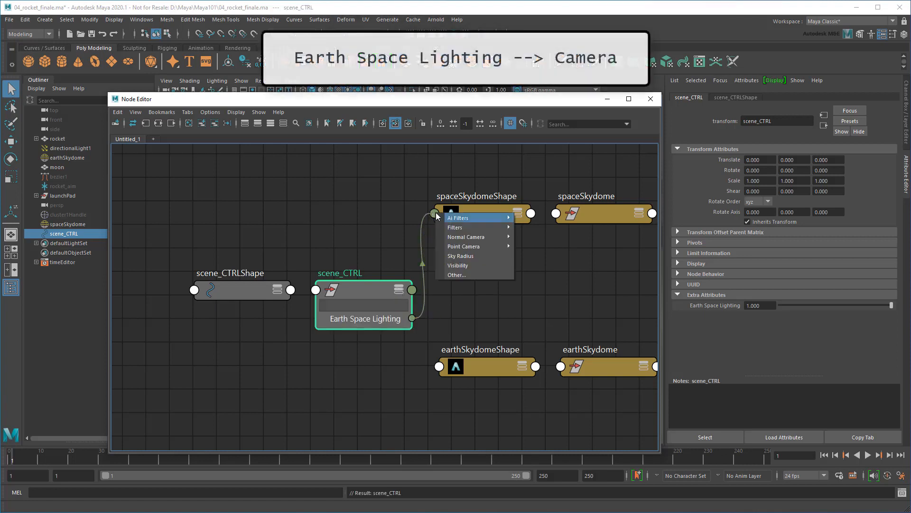
click(482, 275)
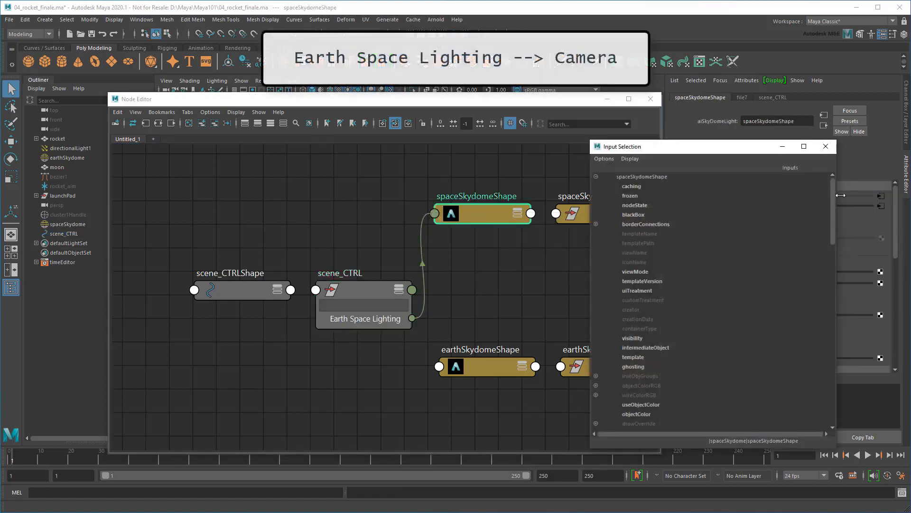
drag(832, 209, 842, 324)
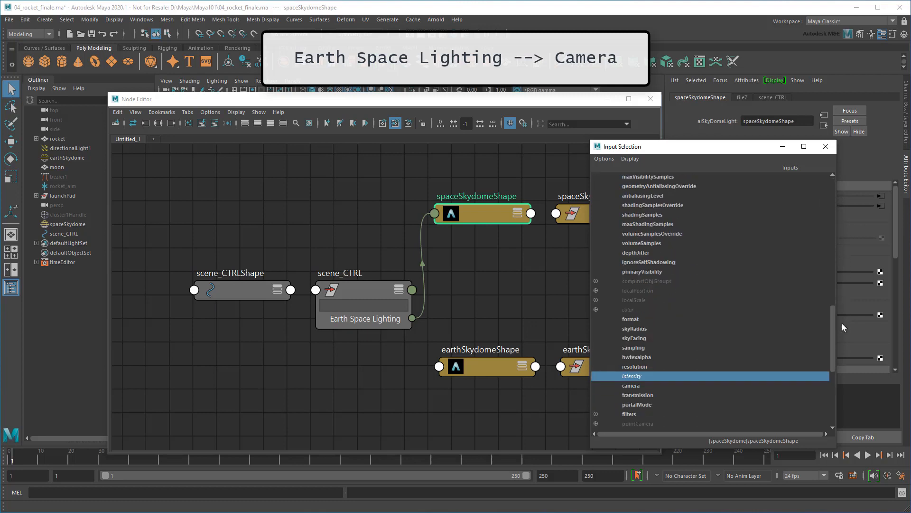
click(636, 386)
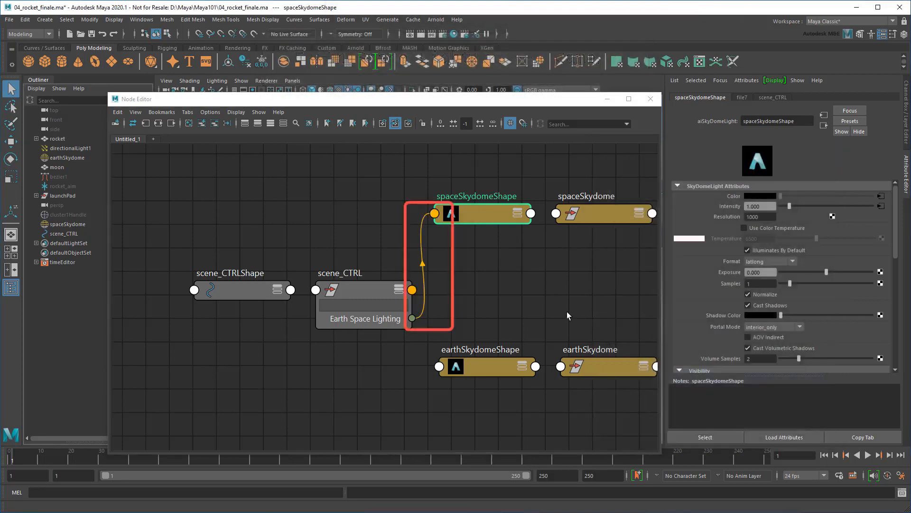
click(518, 214)
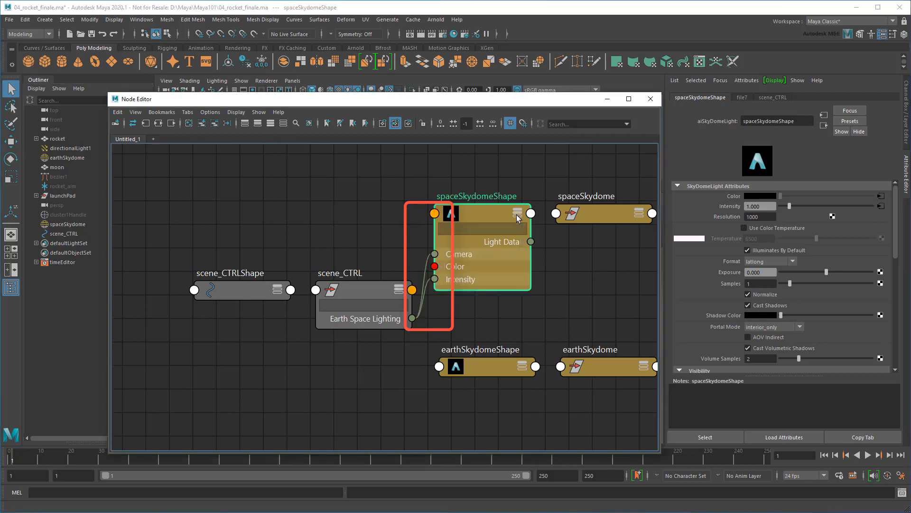
click(518, 214)
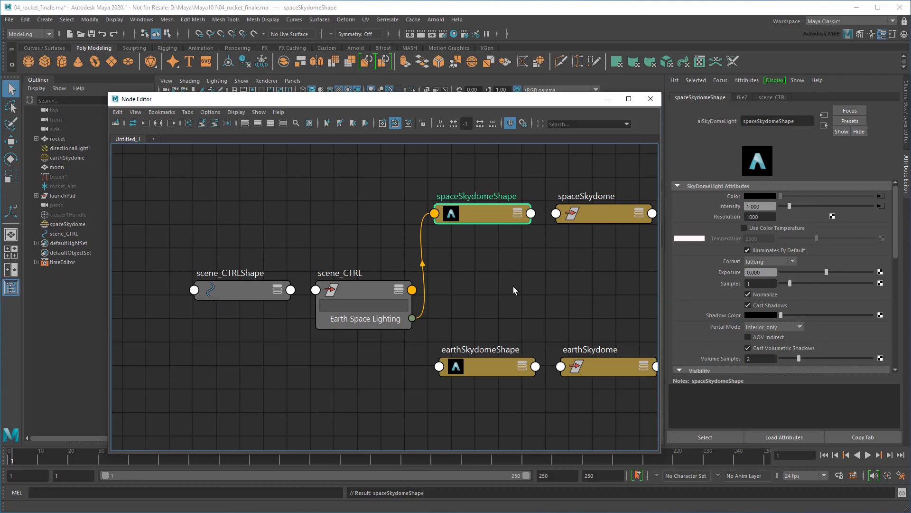
Step: Move the two scene_CTRL nodes further away from the sky domes and add a reverse node below them
drag(219, 236, 348, 370)
drag(358, 290, 300, 289)
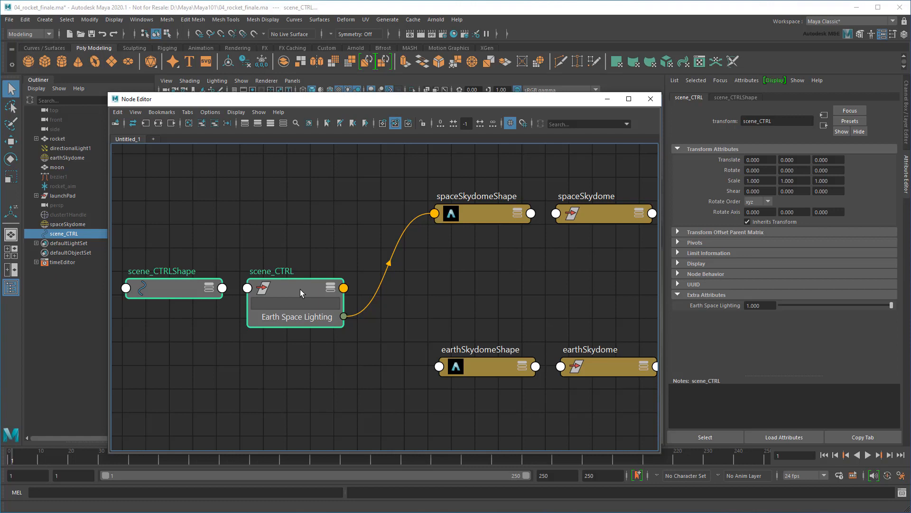
click(347, 384)
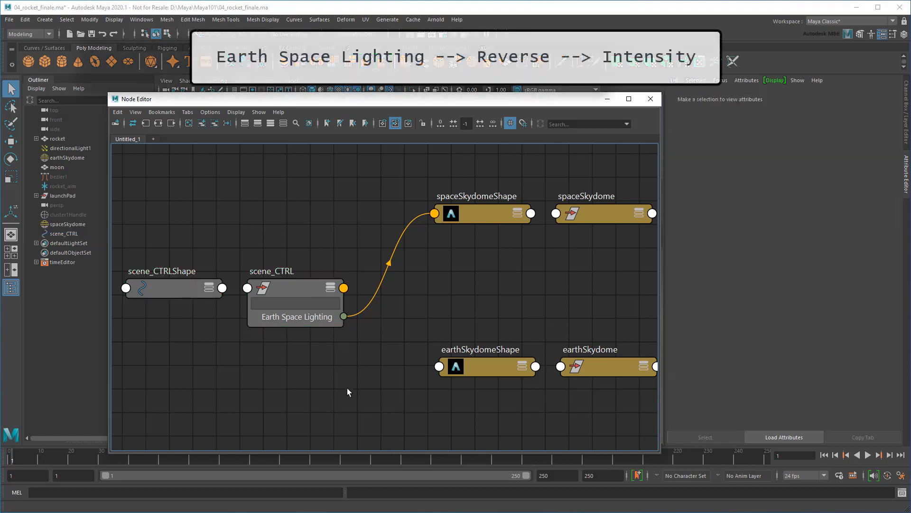
key(Tab)
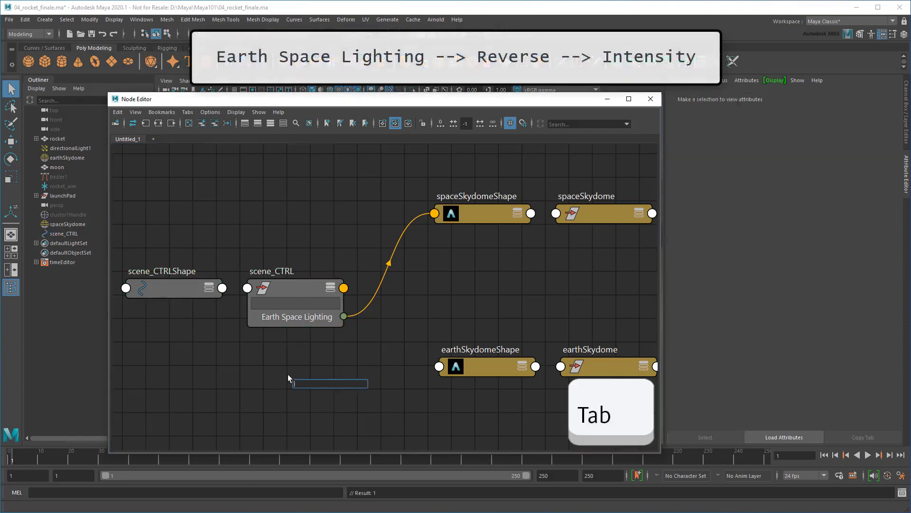
text(reverse)
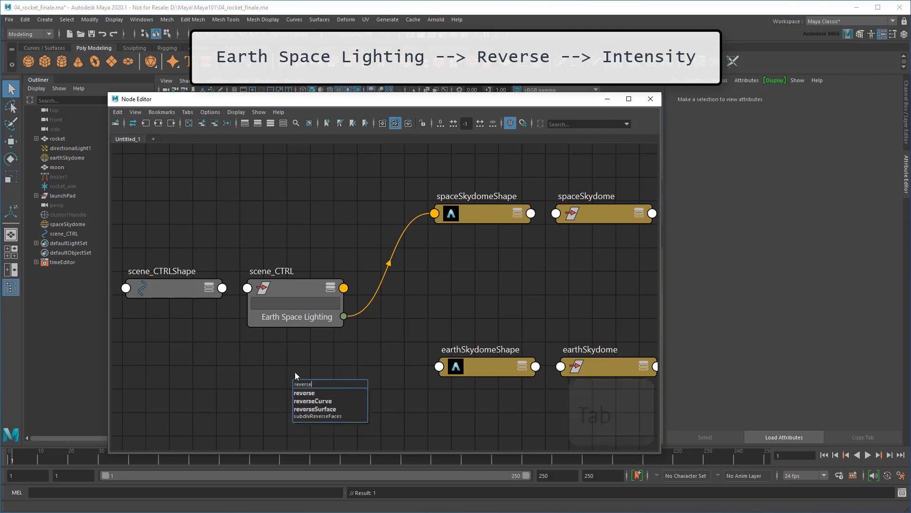
click(315, 393)
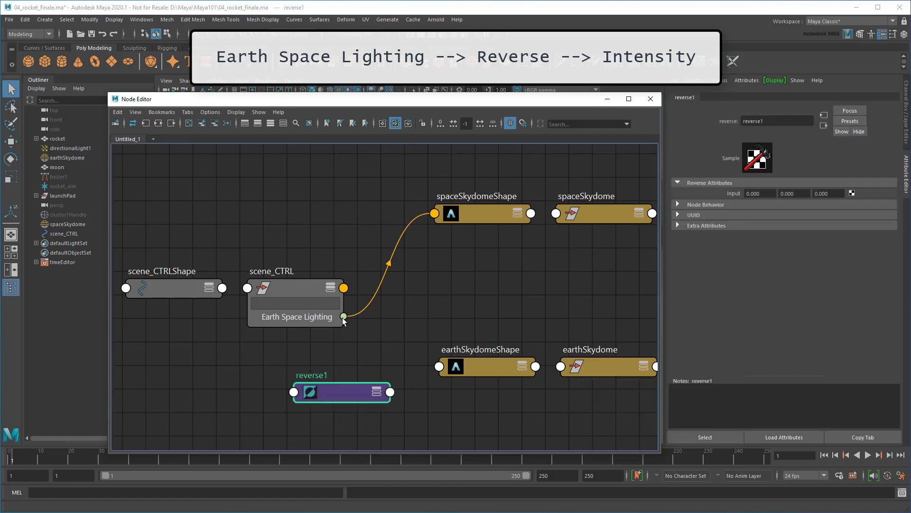
Step: Connect scene_CTRL's Earth Space Lighting to Input X of the reverse node
drag(343, 317, 293, 391)
mouse_move(313, 397)
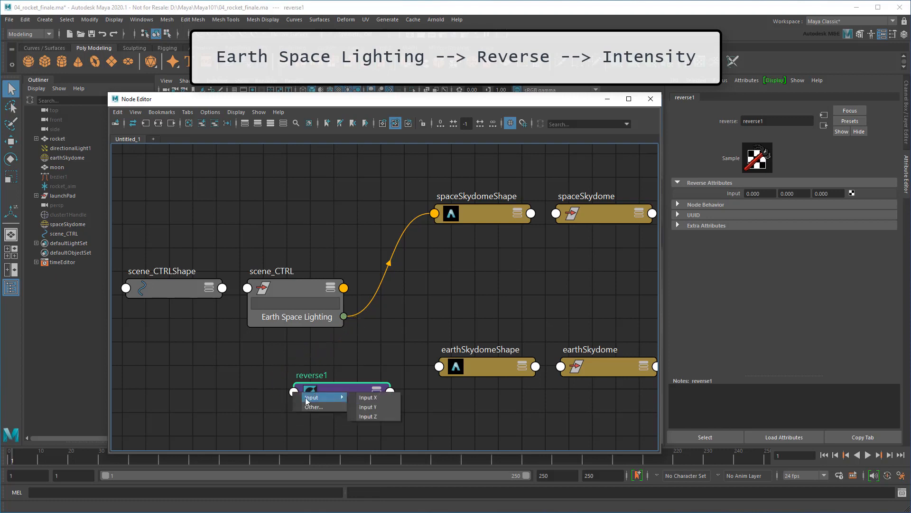
click(387, 398)
Step: Connect Output X of the reverse node to the intensity input of earthSkydomeShape
click(390, 392)
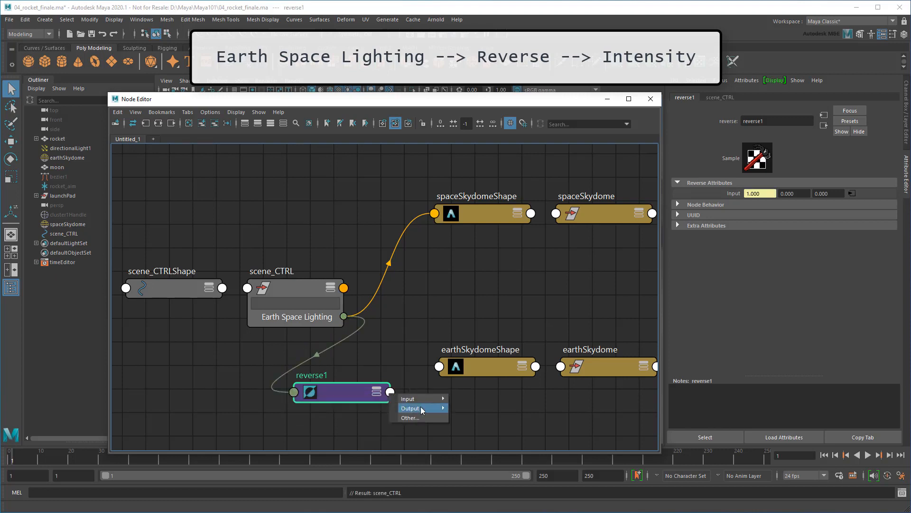
mouse_move(421, 409)
click(489, 418)
click(439, 367)
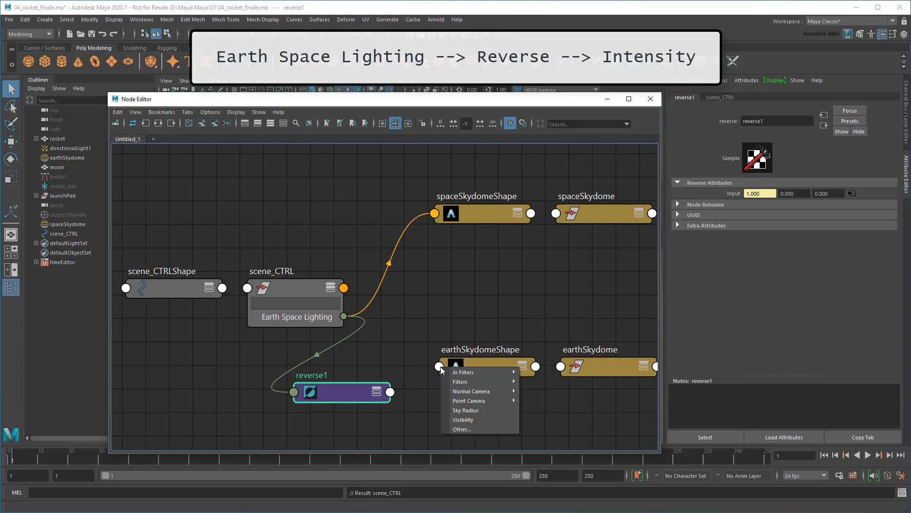
click(483, 429)
scroll(679, 371, down, 10)
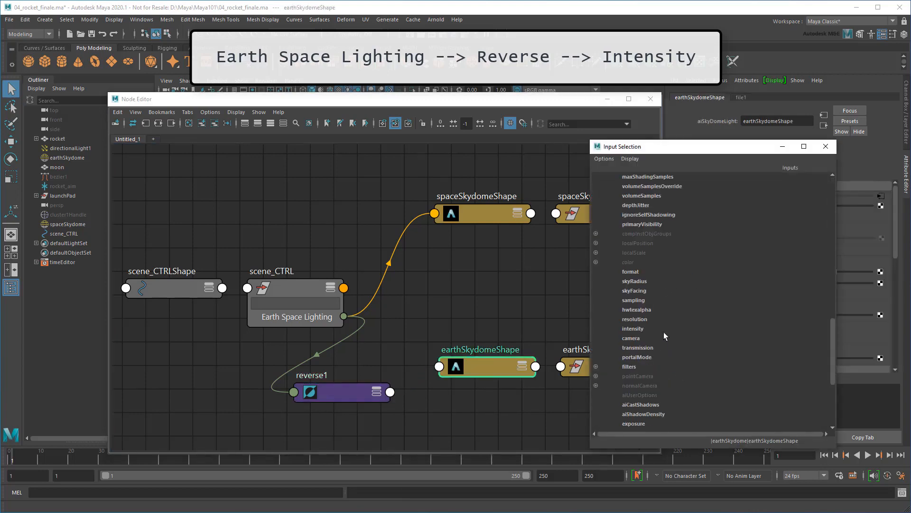
click(654, 328)
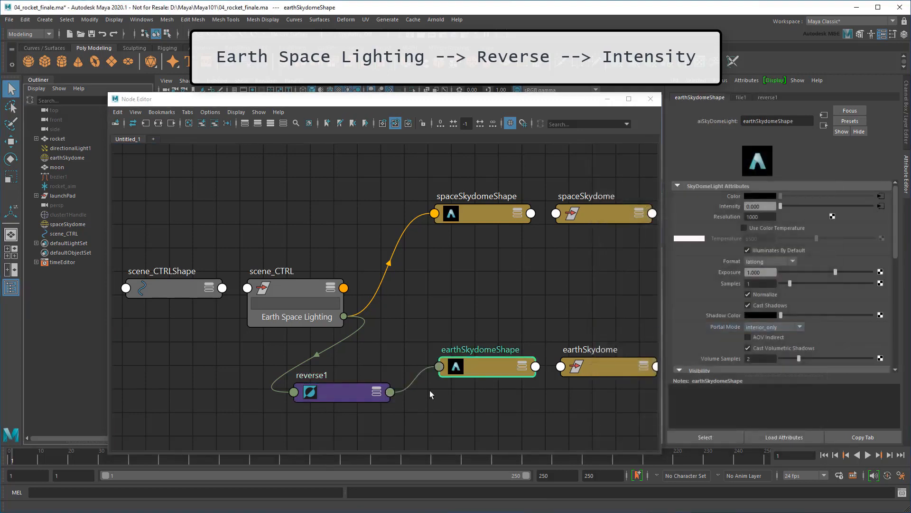
Step: Expand the reverse node, connect its Output X to earthSkydomeShape's camera input, and collapse the node again
click(378, 391)
click(378, 392)
click(382, 433)
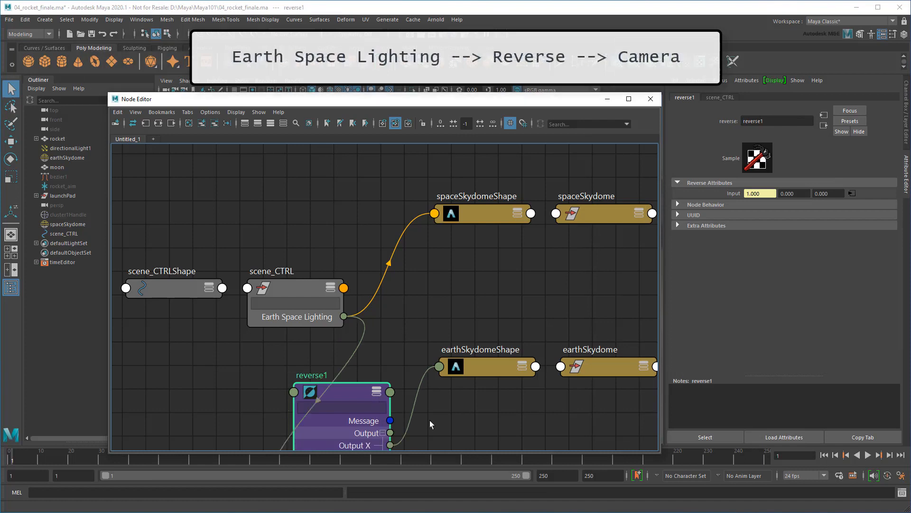
alt+middle_drag(429, 420, 411, 370)
drag(374, 407, 426, 323)
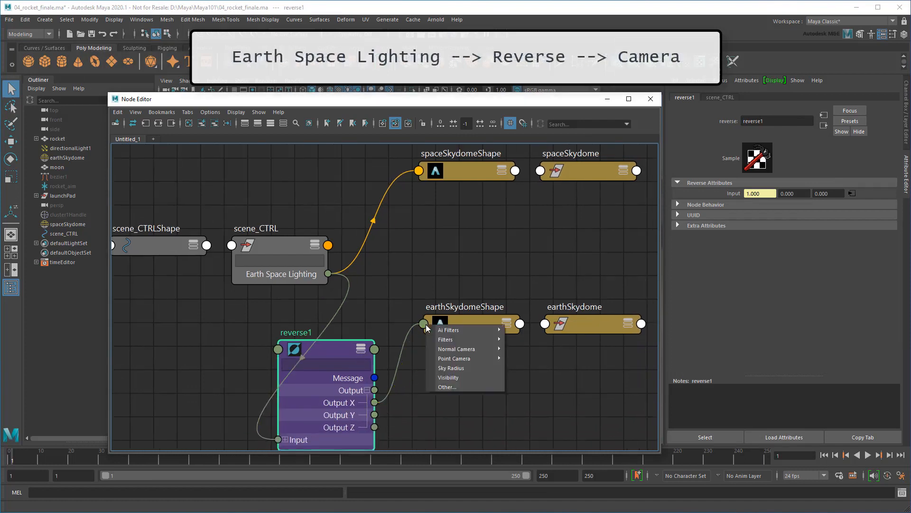
click(449, 387)
click(648, 338)
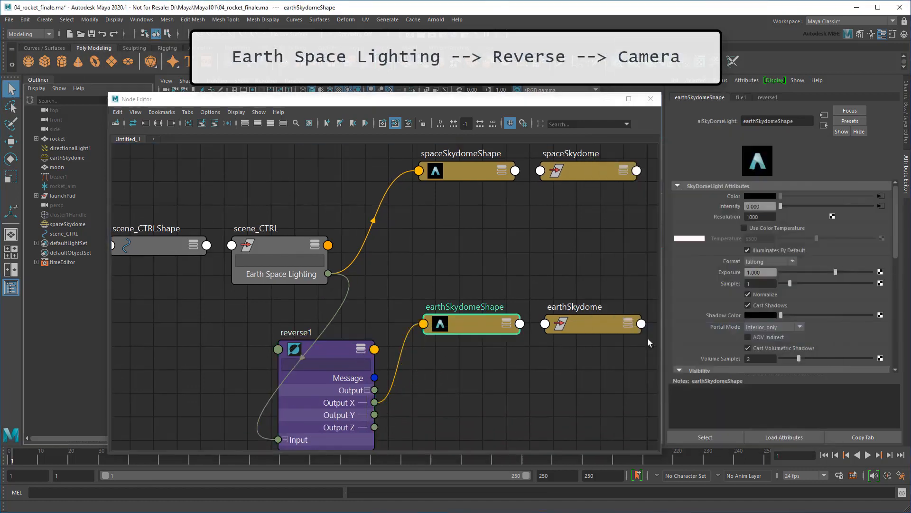
click(362, 351)
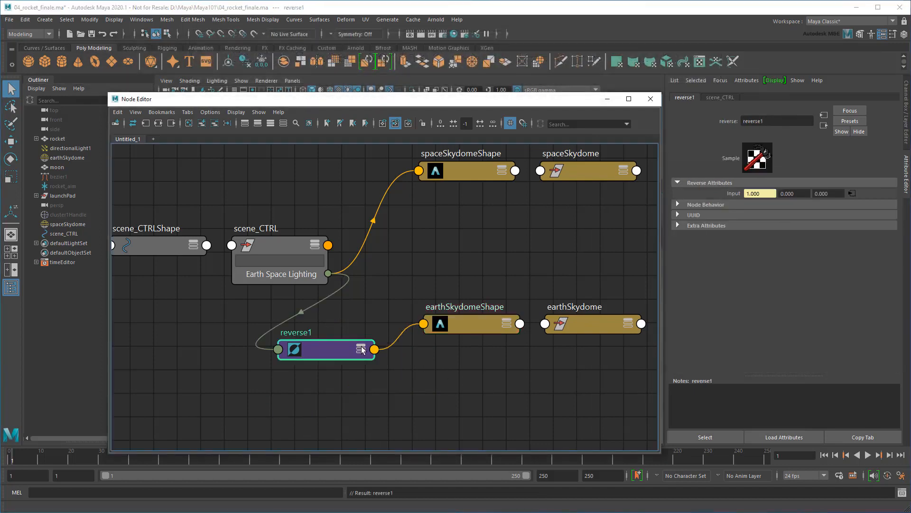
Step: Compare scene_CTRL's Earth Space Lighting value with the camera visibility and intensity of earthSkydomeShape
click(281, 244)
click(445, 337)
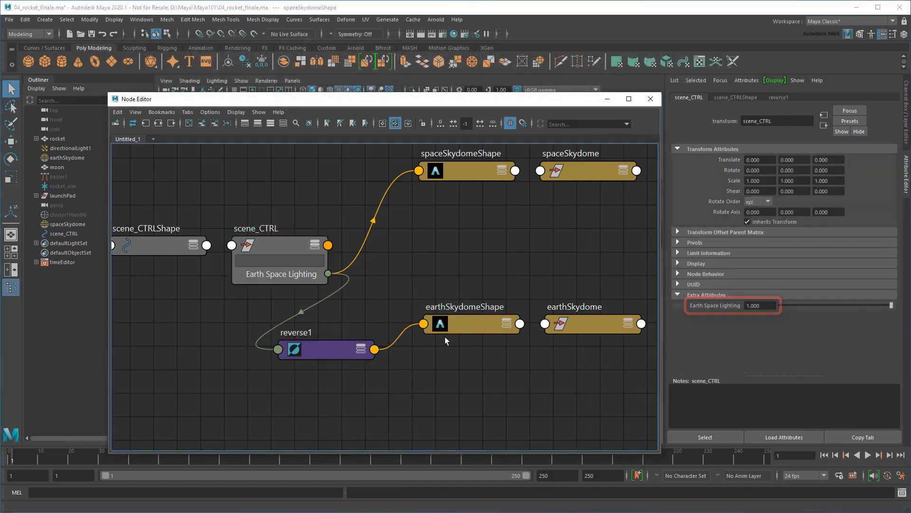
click(460, 322)
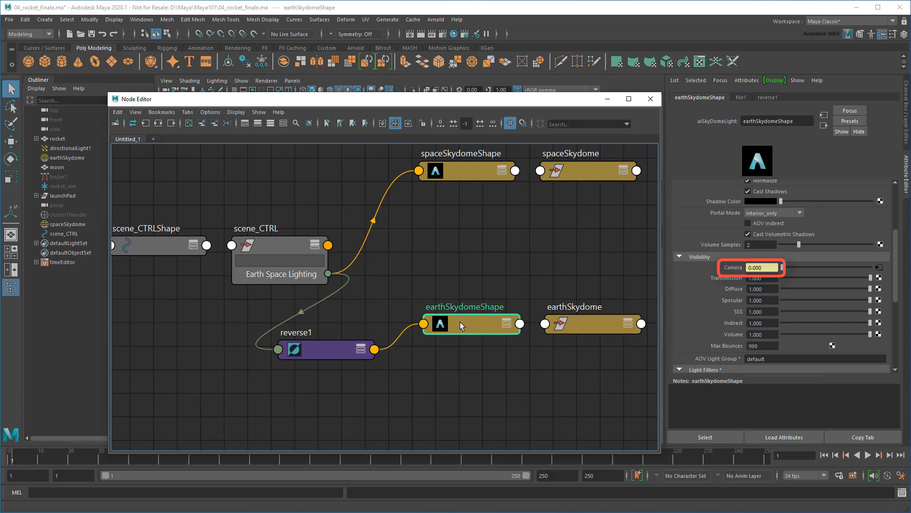
scroll(696, 321, up, 3)
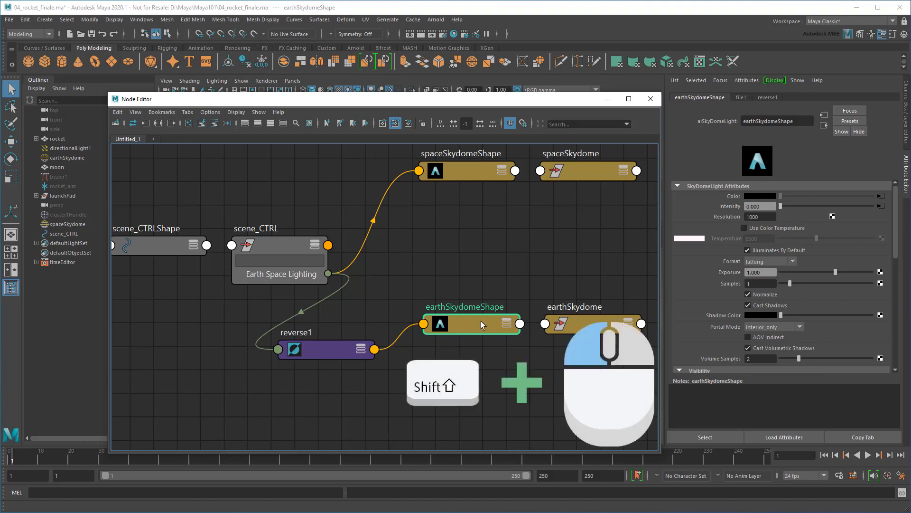
Step: Add spaceSkydomeShape to the selected earthSkydomeShape and graph only the input connections of both shapes in the Node Editor
shift+click(460, 176)
key(a)
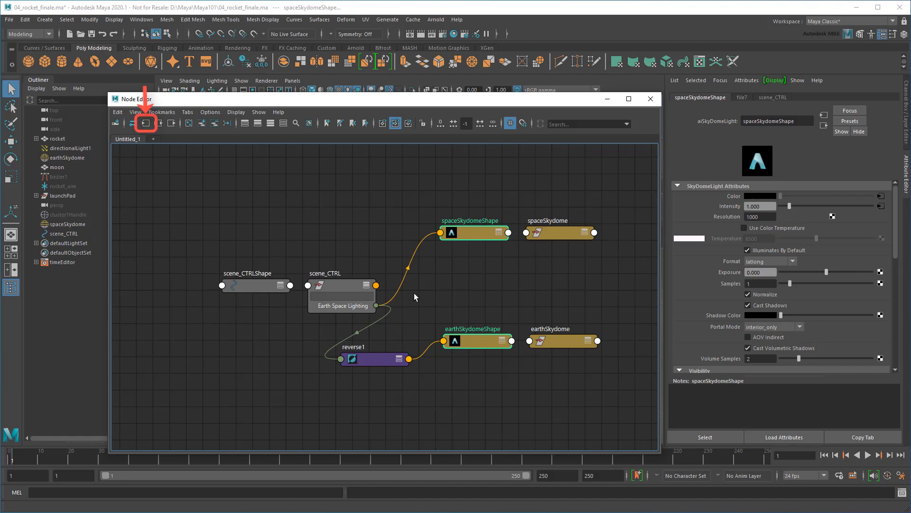
click(145, 123)
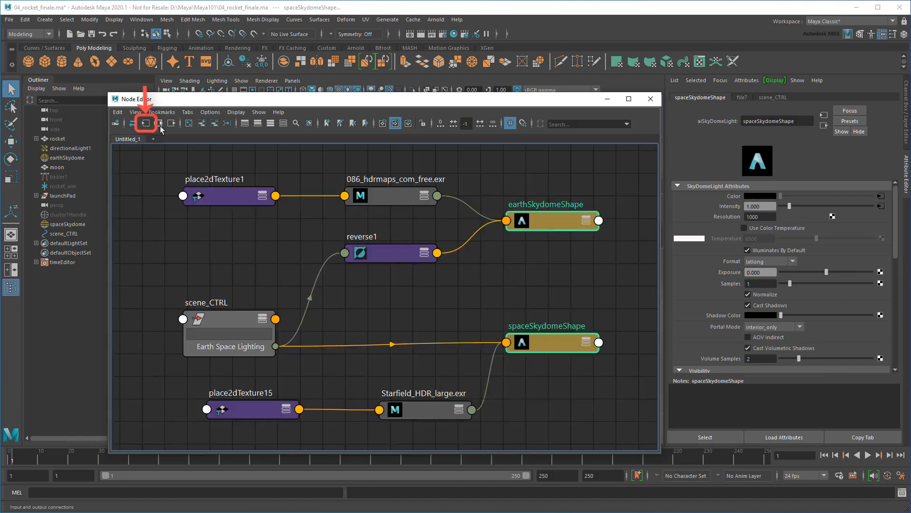
click(162, 235)
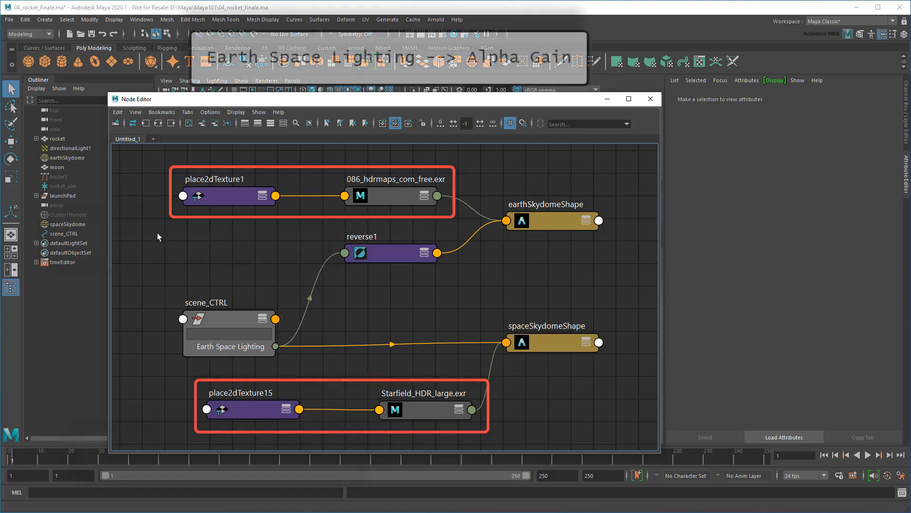
Step: Connect Earth Space Lighting to Alpha Gain of Starfield_HDR_large.exr, and the reverse node's Output X to Alpha Gain of 086_hdrmaps_com_free.exr
drag(274, 347, 381, 410)
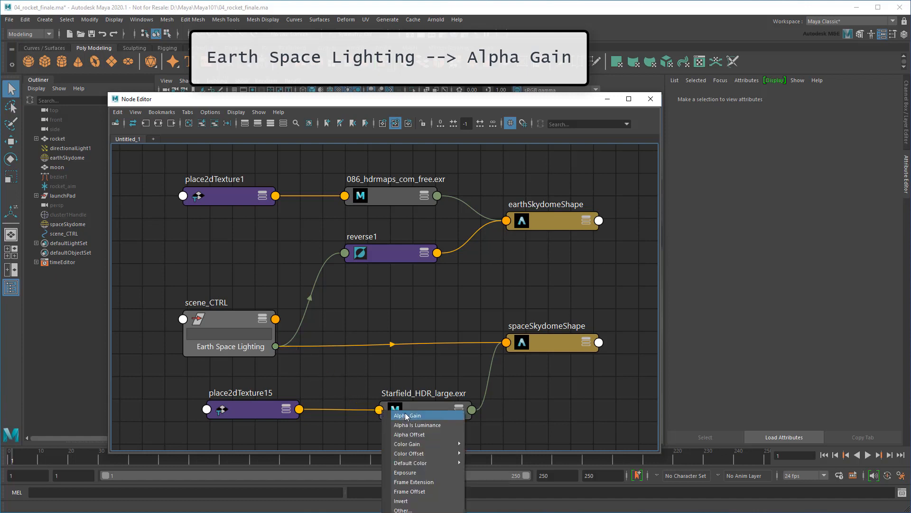
click(438, 416)
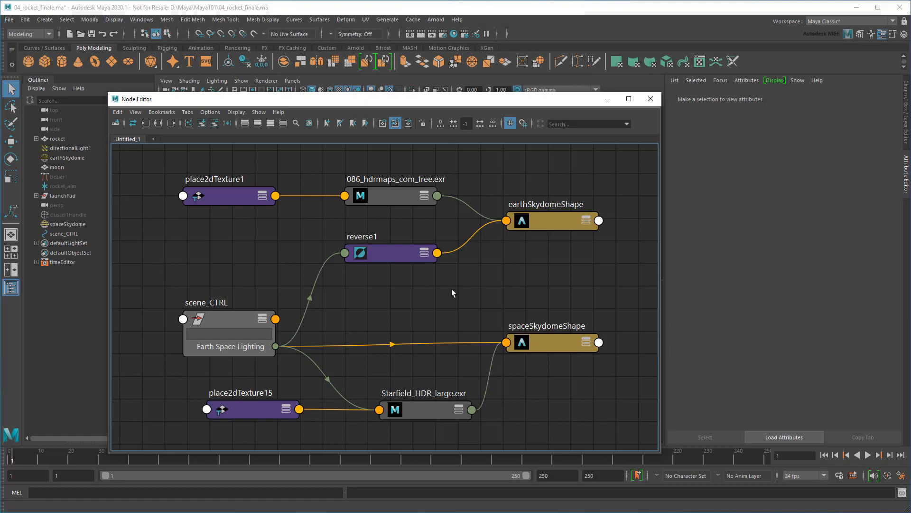
click(422, 253)
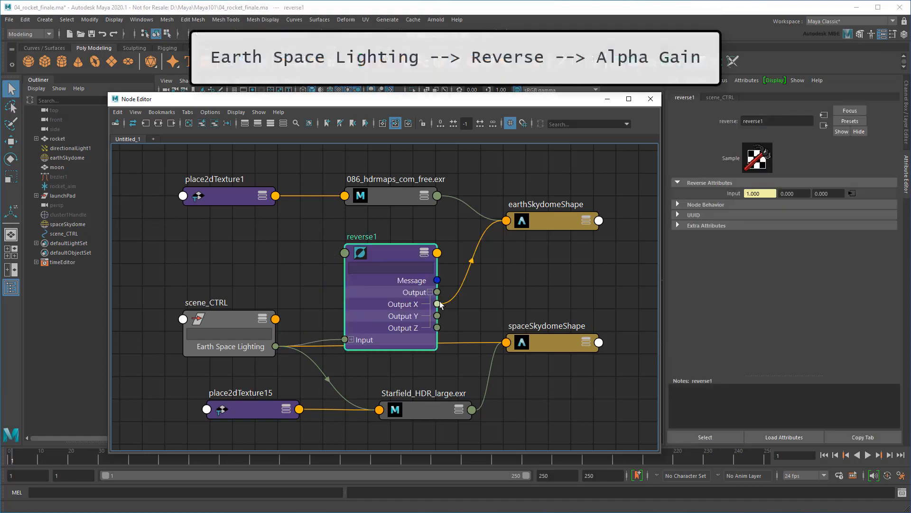
drag(437, 304, 345, 196)
click(372, 200)
click(424, 253)
Step: Compare scene_CTRL's Earth Space Lighting with the Intensity of both sky dome shapes and the Alpha Gain of their texture files
click(241, 323)
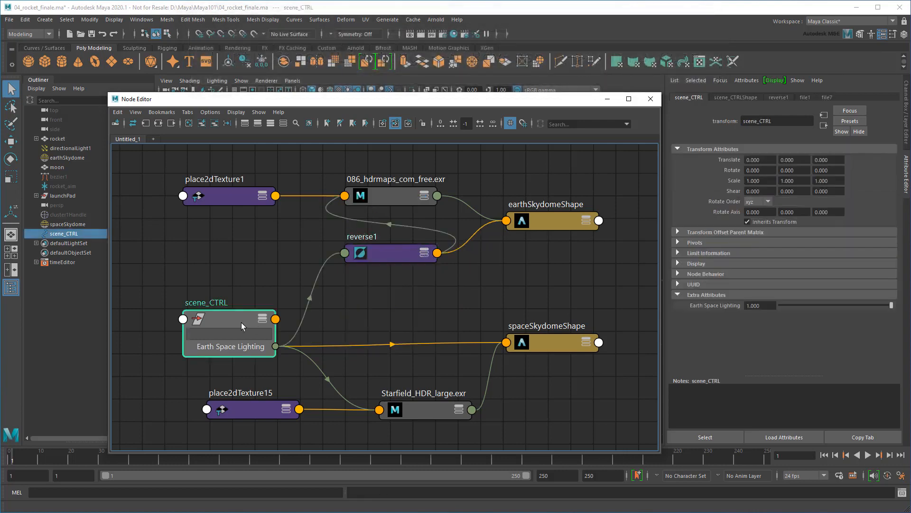
click(553, 221)
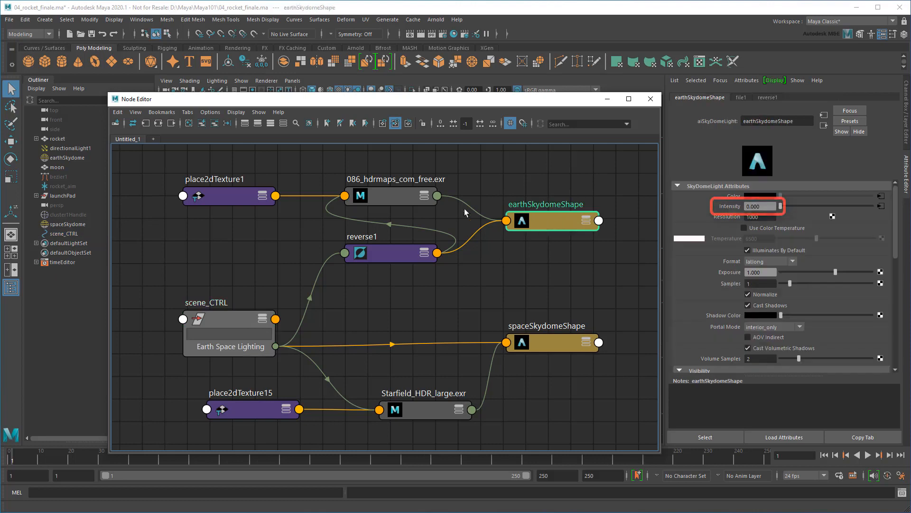
click(387, 195)
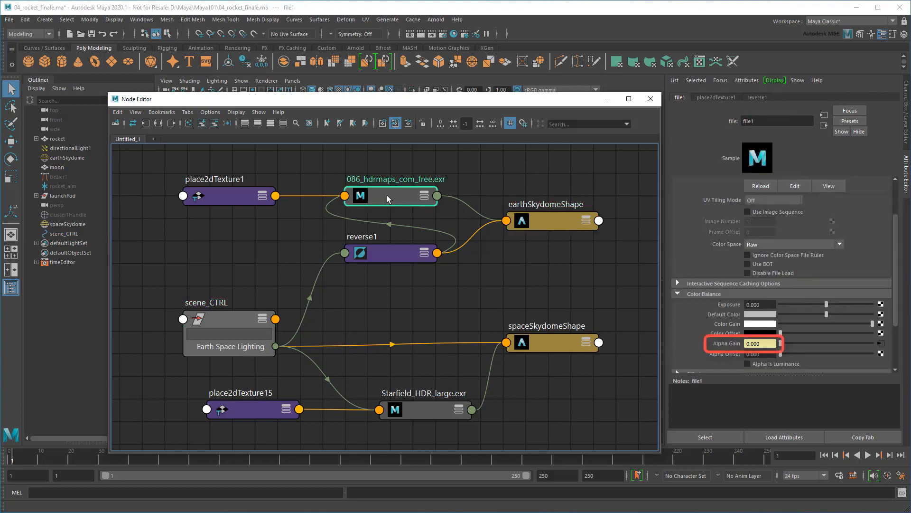
click(548, 346)
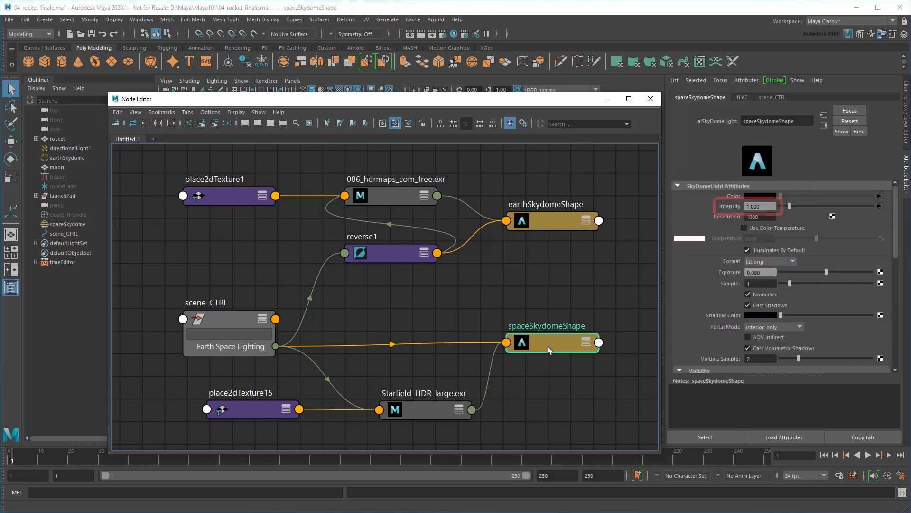
click(426, 408)
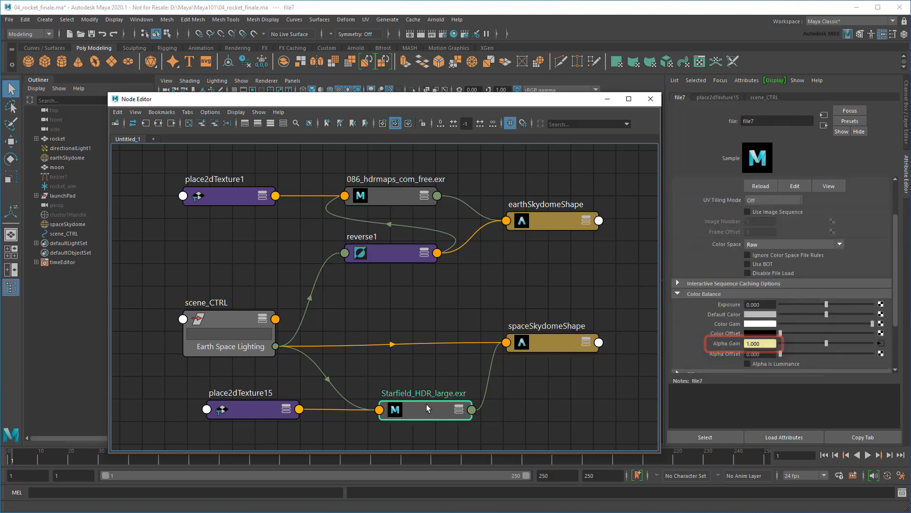
Step: Close the Node Editor and test scene_CTRL's Earth Space Lighting at 0 and back at 1 in the viewport
click(654, 99)
click(489, 300)
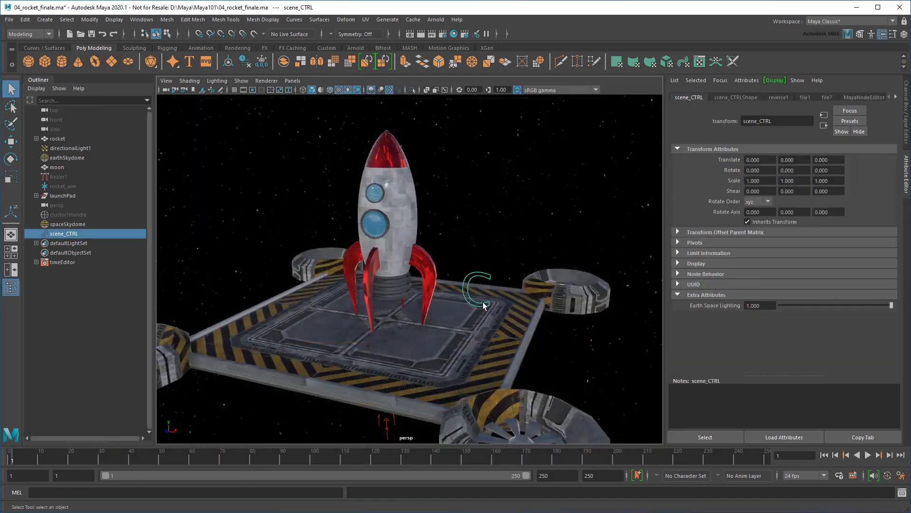
scroll(452, 356, down, 10)
alt+drag(464, 316, 447, 401)
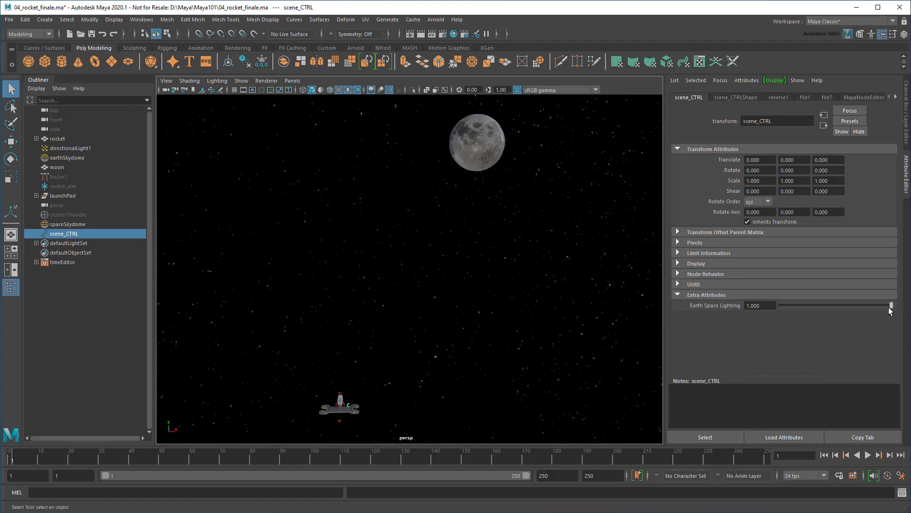
drag(892, 305, 729, 331)
drag(780, 305, 892, 307)
Step: Key scene_CTRL's Earth Space Lighting at 0 on frame 70 and at 1 on frame 76
click(223, 456)
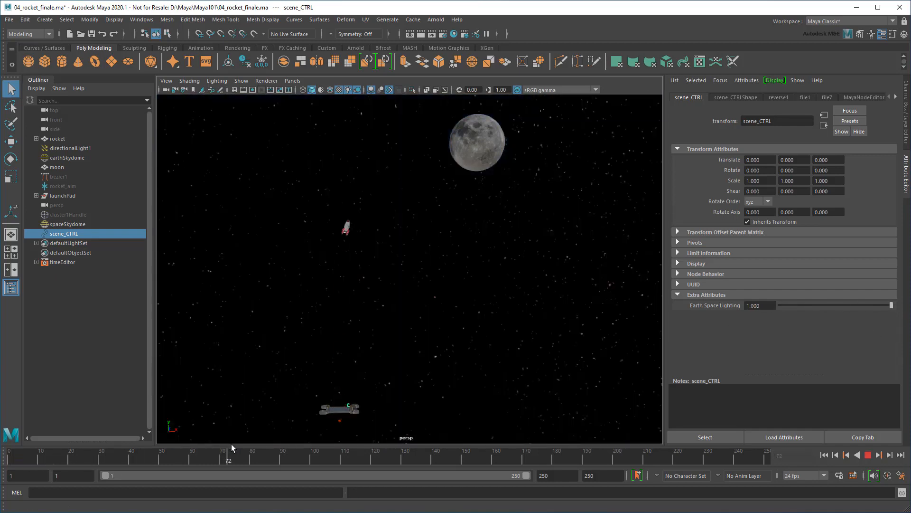
drag(892, 306, 744, 313)
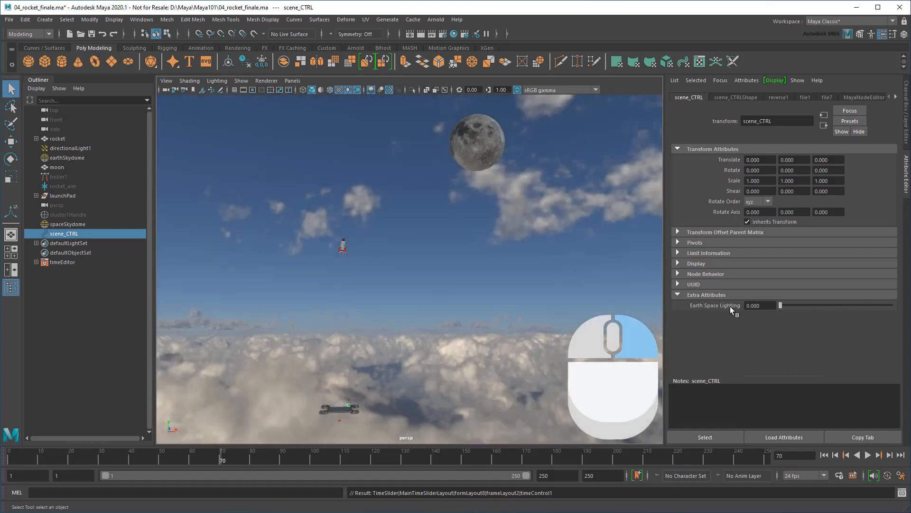
right_click(730, 306)
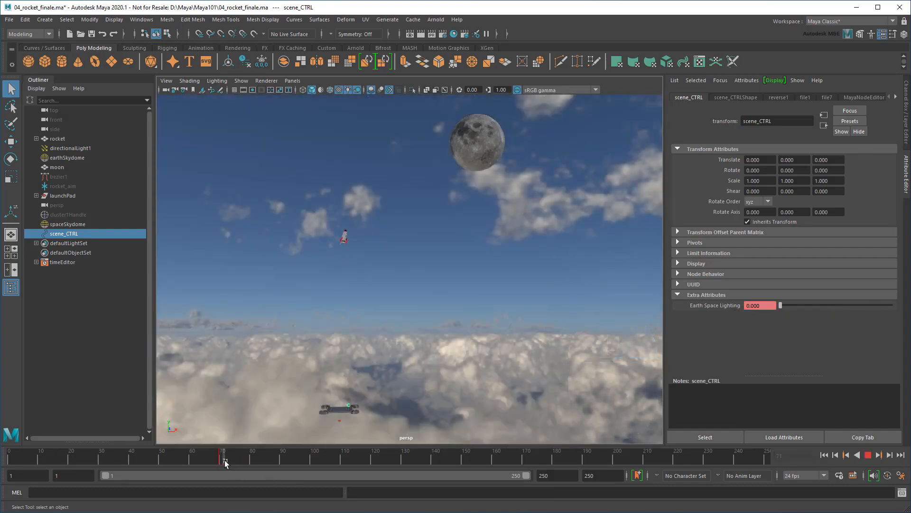
click(240, 459)
drag(803, 308, 895, 308)
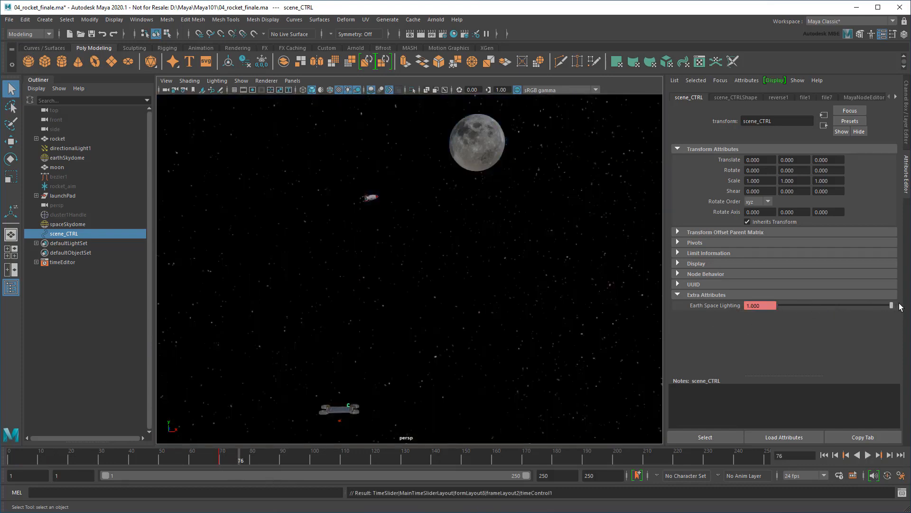
right_click(731, 306)
Step: Scrub and play back the animation to check the transition from sky to space
drag(236, 463, 216, 463)
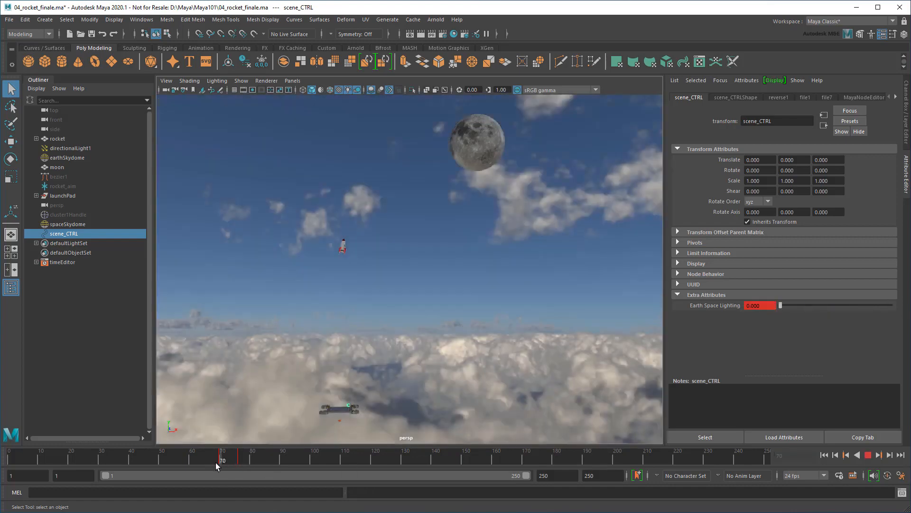
click(867, 455)
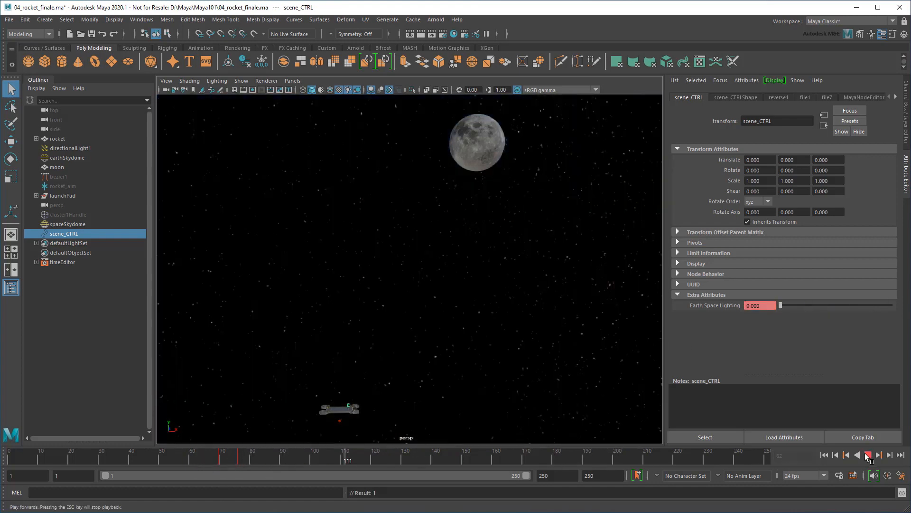
click(867, 455)
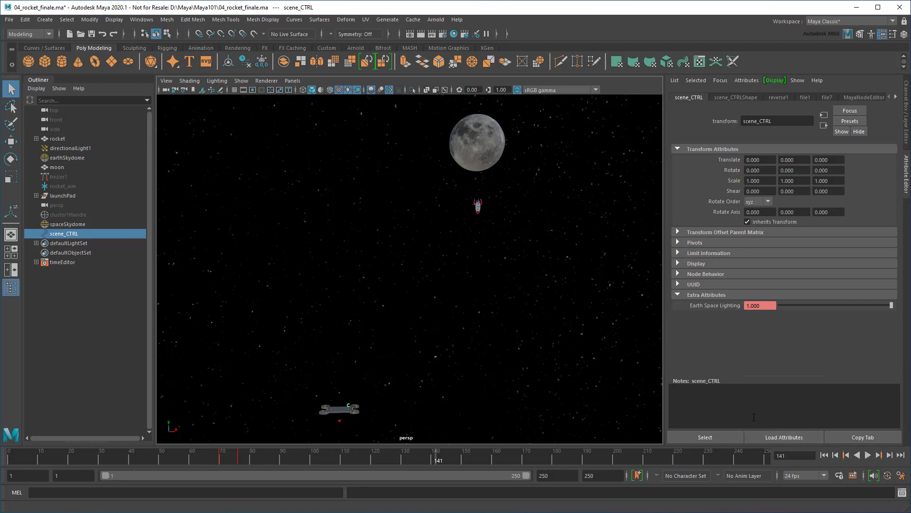
Step: Open the Time Editor and create a clip from the selected scene_CTRL's animation
click(142, 20)
mouse_move(186, 73)
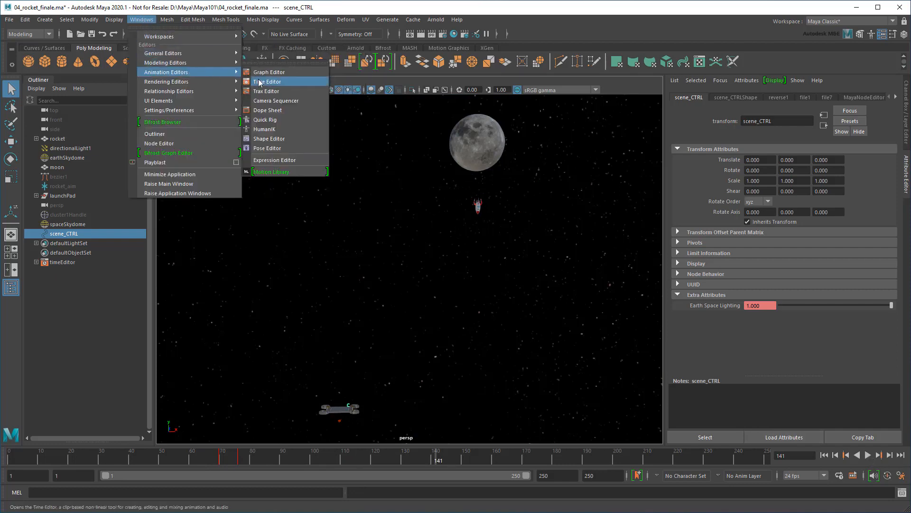
click(258, 82)
click(188, 324)
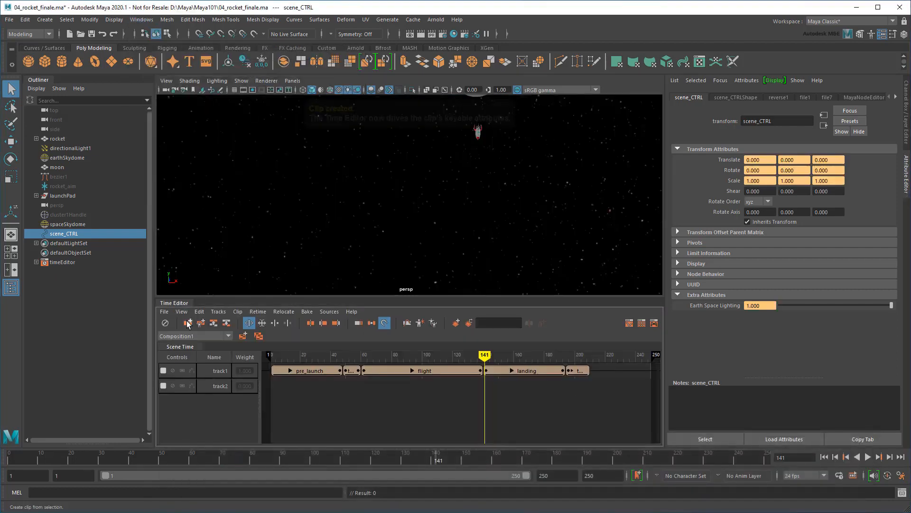
scroll(383, 389, up, 3)
scroll(371, 393, up, 3)
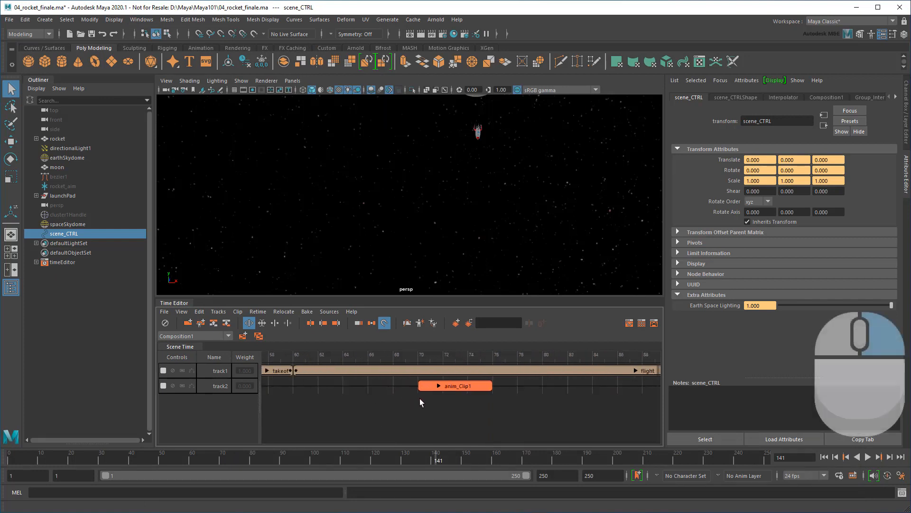
Step: Rename the new clip on track2 to sky_space_transition
right_click(446, 386)
click(483, 247)
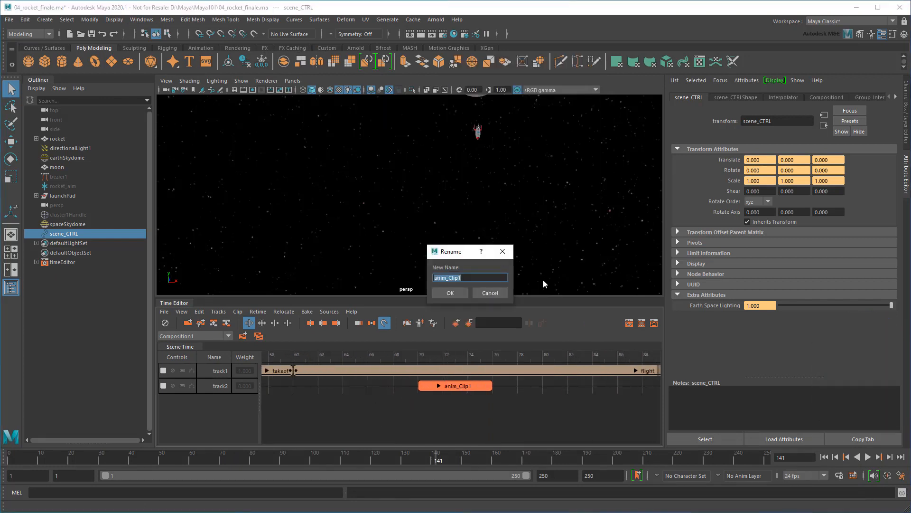
text(sky_space_transition)
click(455, 292)
Step: Move the sky_space_transition clip on track2 so that it starts at frame 60
scroll(462, 387, down, 4)
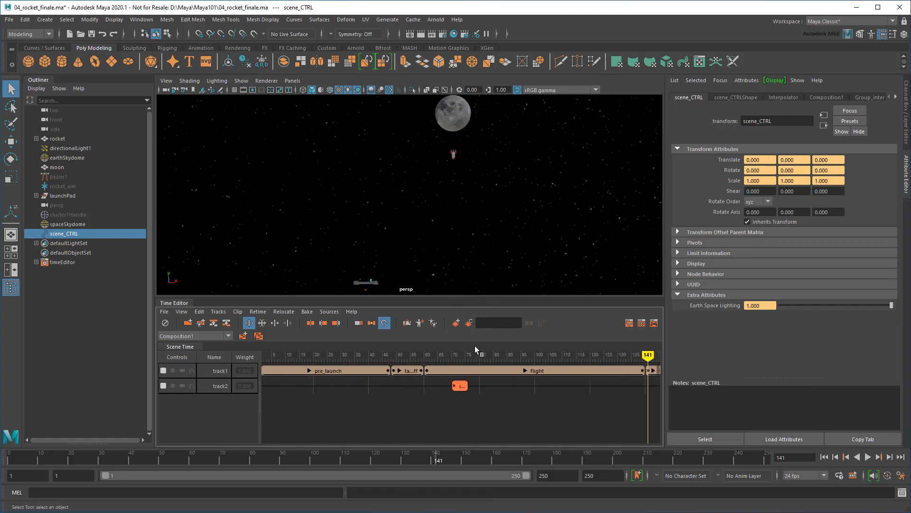
click(447, 356)
click(448, 356)
drag(460, 385, 446, 357)
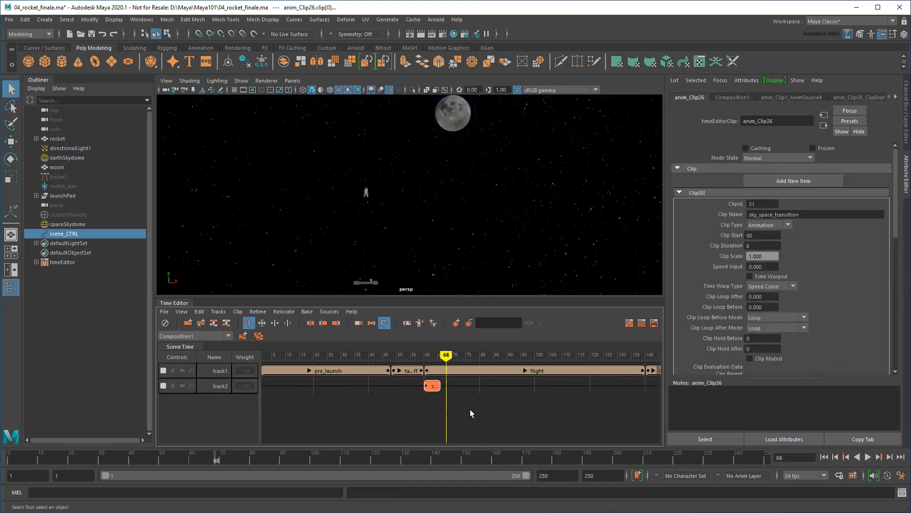
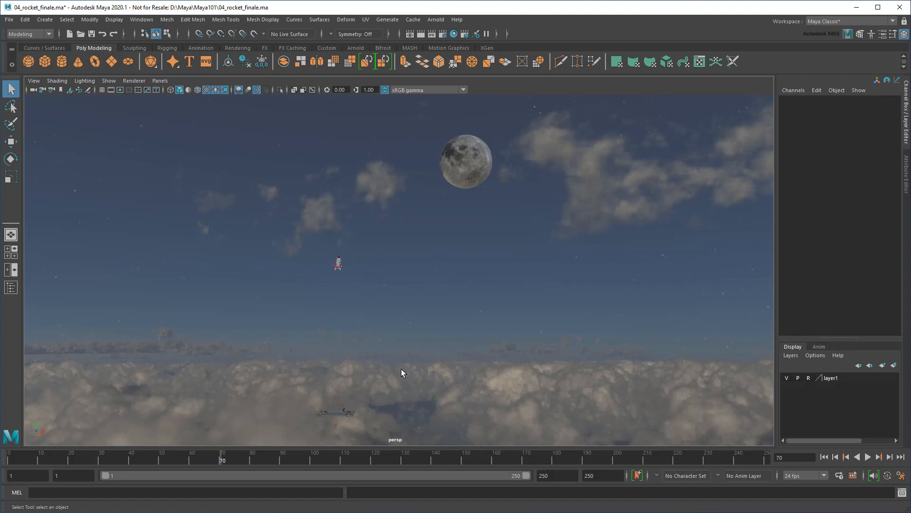
Step: Show the four-view layout and maximize the persp view again
click(14, 252)
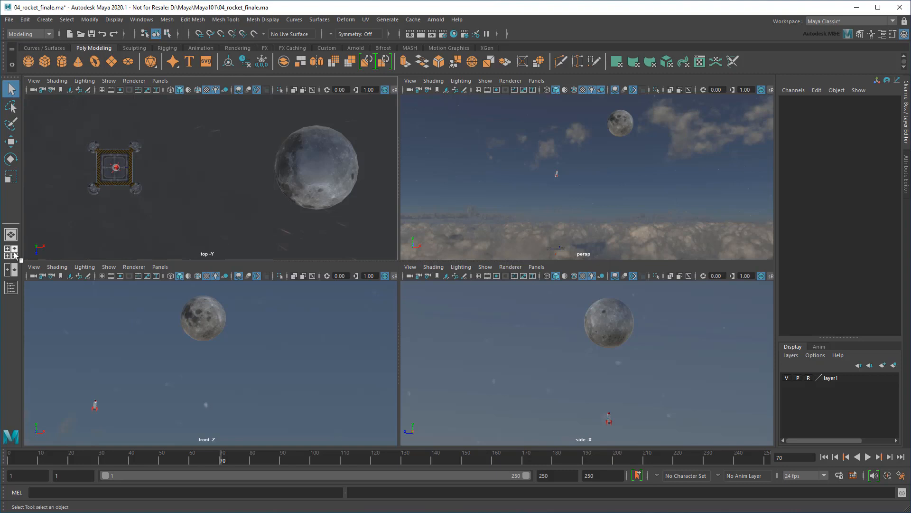
click(486, 211)
key(space)
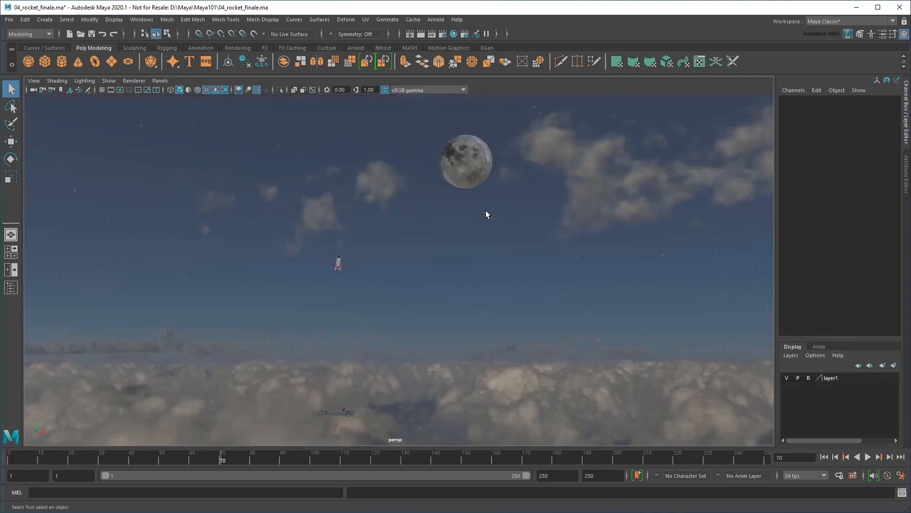
Step: Create a new perspective camera for the viewport
click(160, 81)
mouse_move(173, 91)
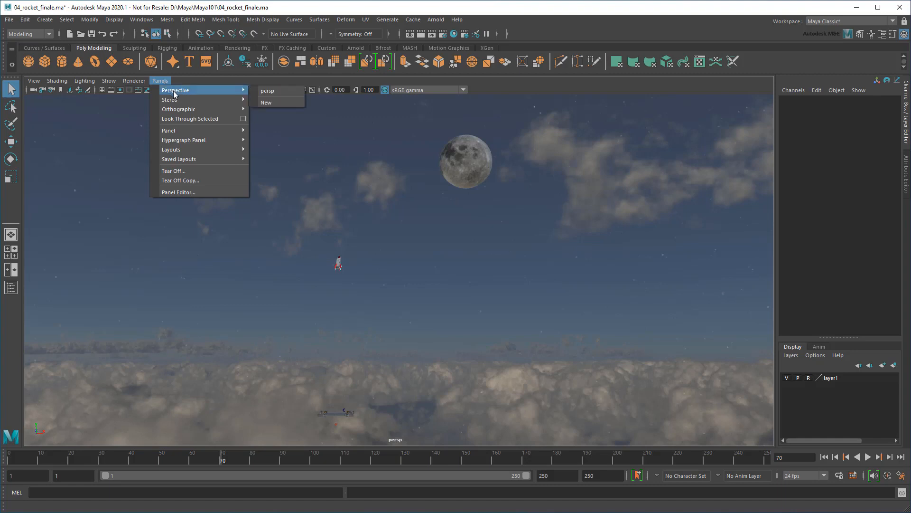
click(273, 101)
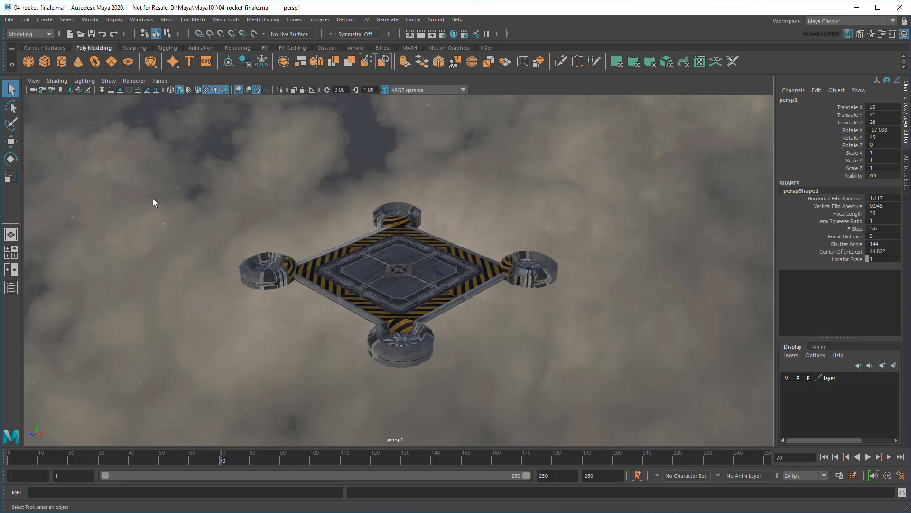
Step: Rename the new perspective camera to shot1_camera in the Outliner, and hide the Outliner again
click(10, 288)
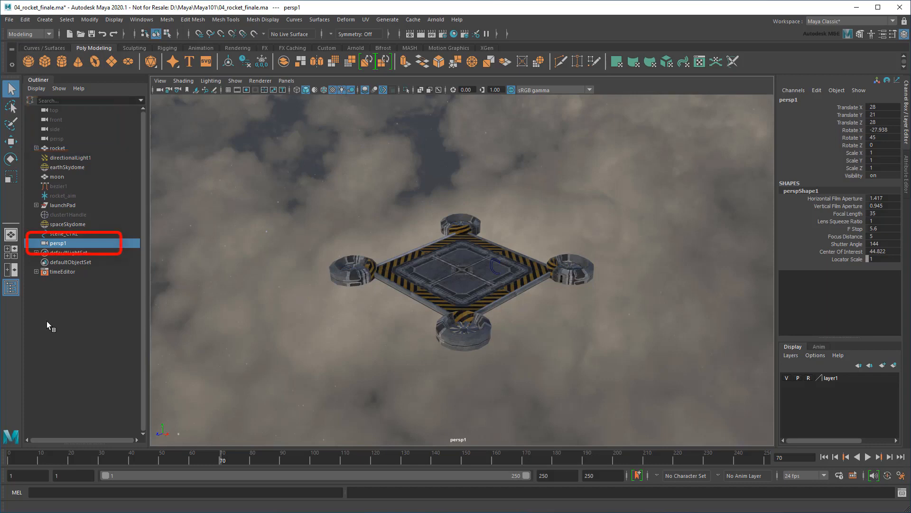
double_click(73, 243)
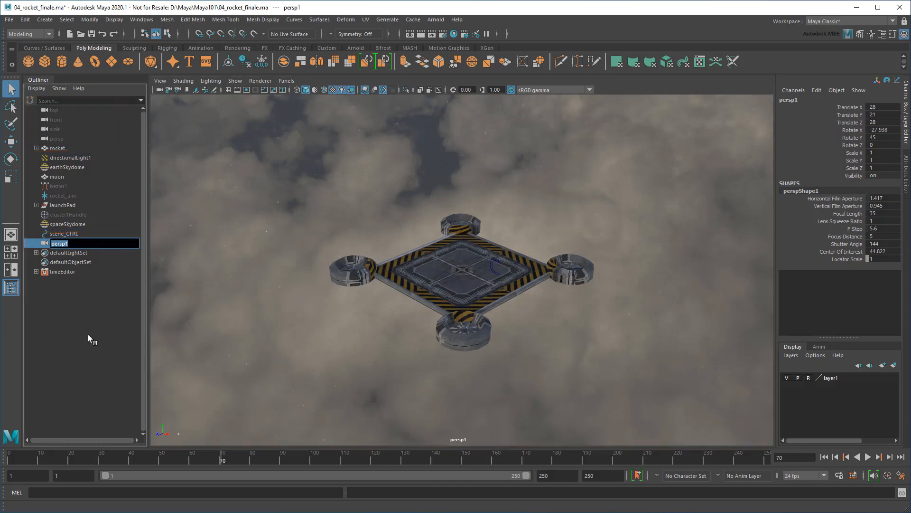
text(shot1_camera)
key(Return)
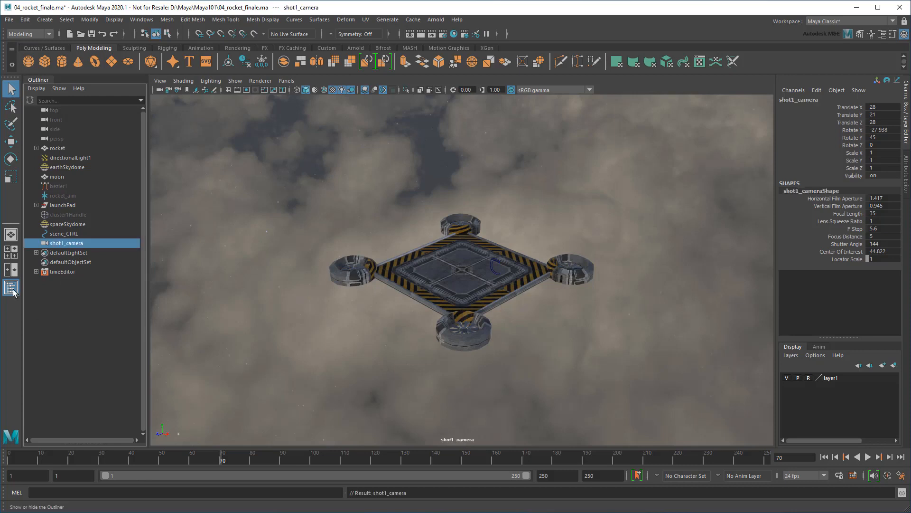
click(11, 288)
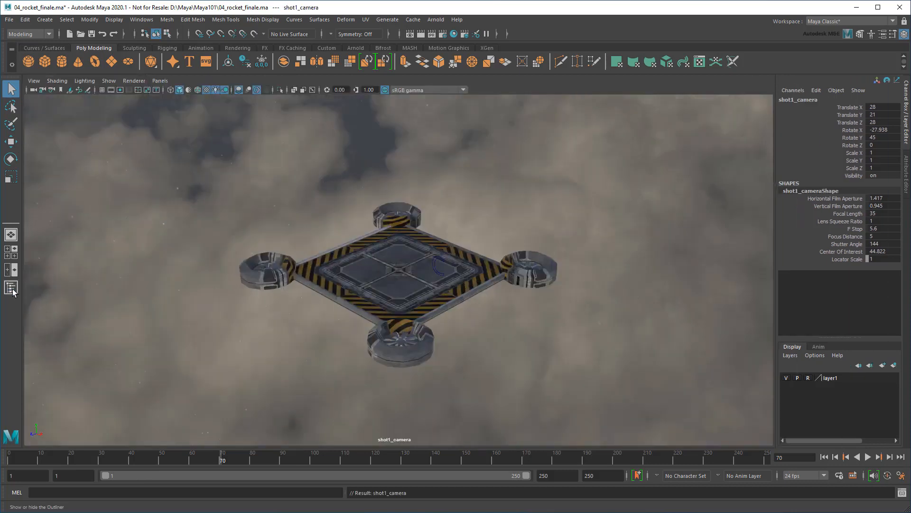
Step: From the persp view, move shot1_camera slightly downward and tilt it upward to a Rotate X of about 43
click(161, 81)
mouse_move(189, 90)
click(298, 89)
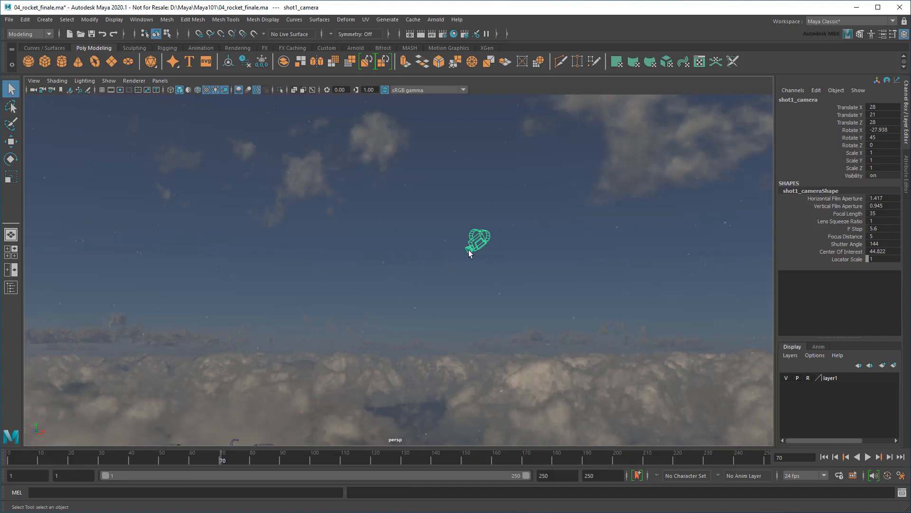
scroll(477, 251, up, 3)
key(w)
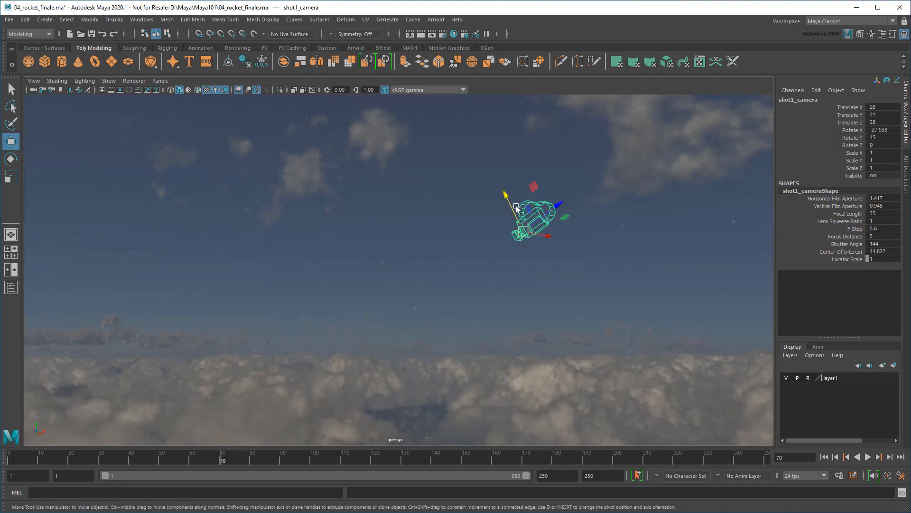
drag(504, 193, 484, 207)
key(e)
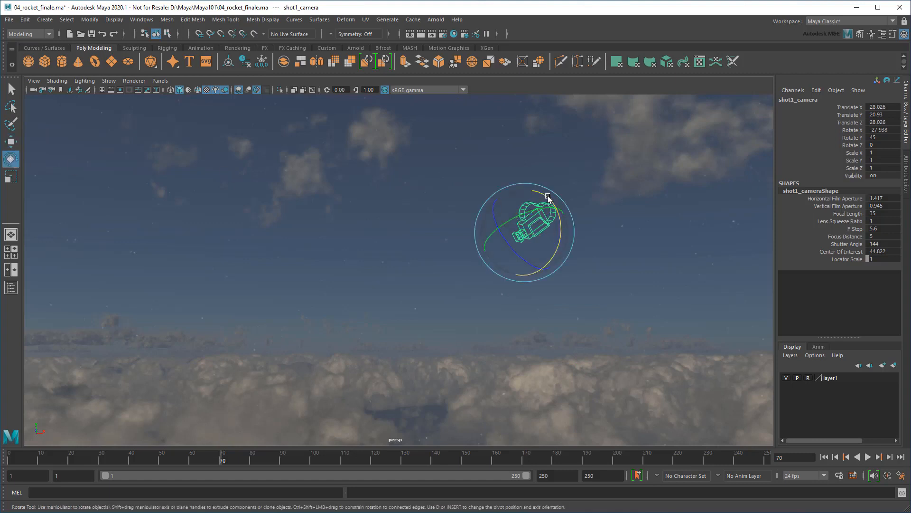
drag(548, 197, 620, 247)
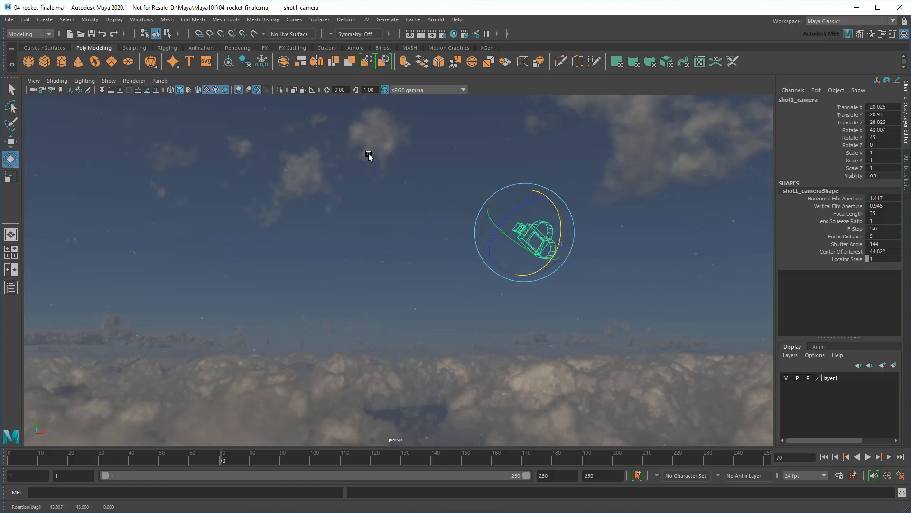
Step: Look through shot1_camera in the viewport again and return to the Select tool
click(160, 81)
mouse_move(181, 90)
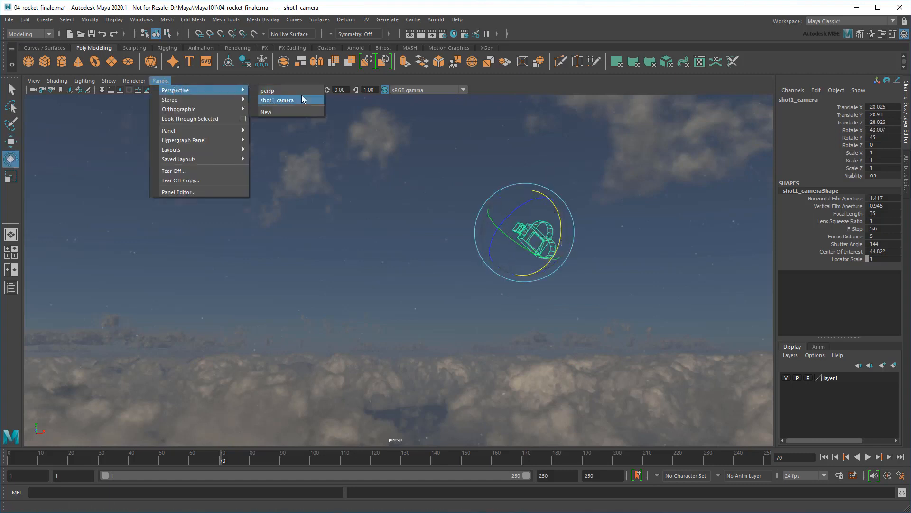
click(315, 101)
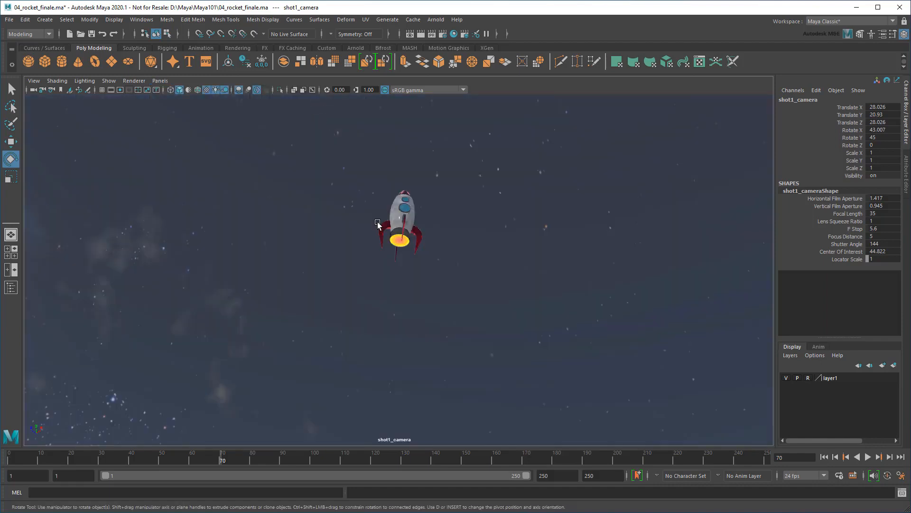
key(q)
Step: At frame 1, position shot1_camera about 105 units above, looking down on the rocket and launch pad, and save the scene
click(825, 457)
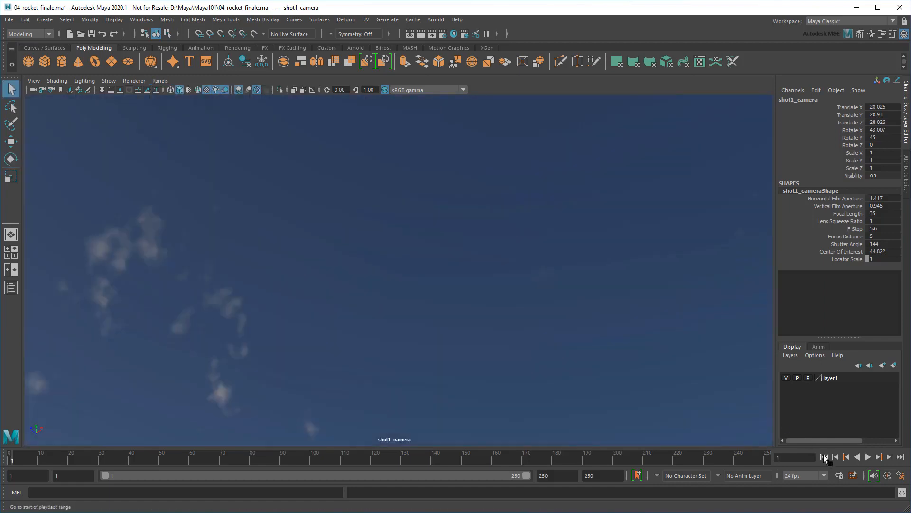
alt+drag(407, 280, 453, 384)
alt+middle_drag(454, 384, 503, 171)
scroll(442, 262, up, 2)
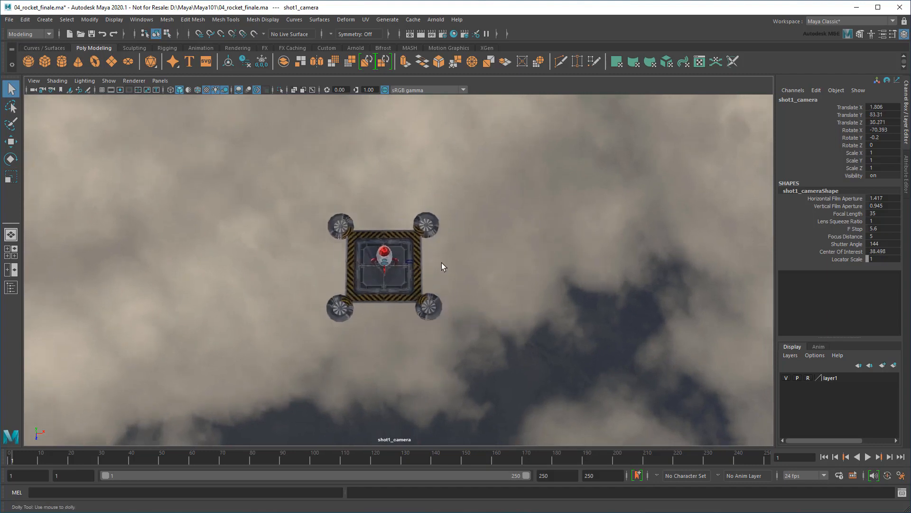
scroll(441, 263, down, 2)
alt+drag(450, 289, 487, 305)
key(ctrl+s)
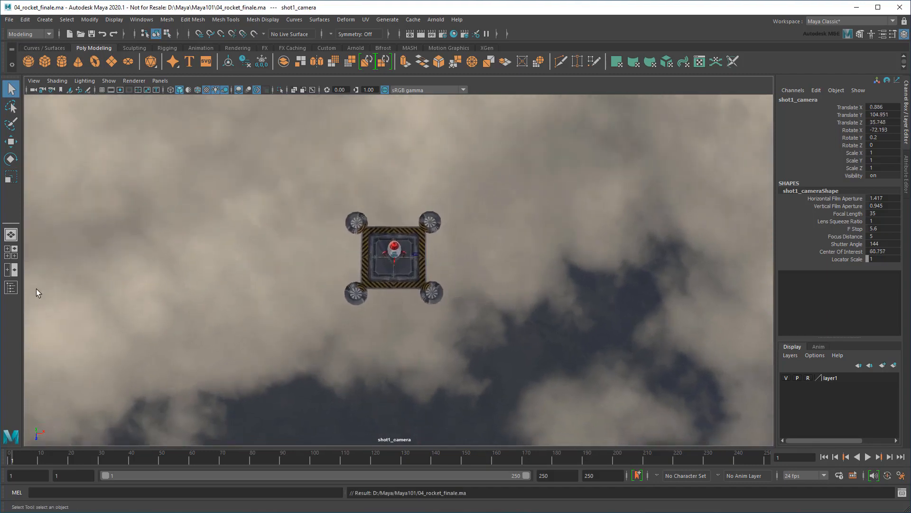
Step: Show the Outliner and key all translate and rotate channels of shot1_camera at frame 1
click(11, 287)
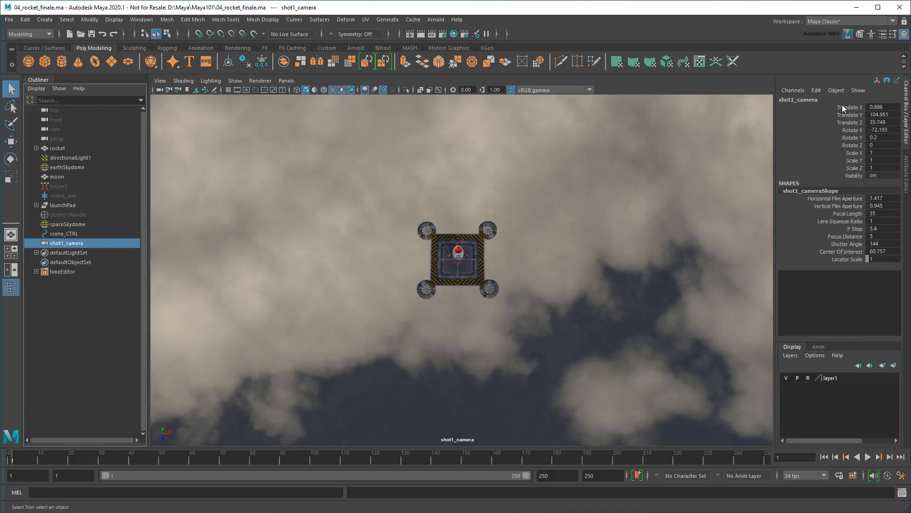
drag(843, 108, 852, 151)
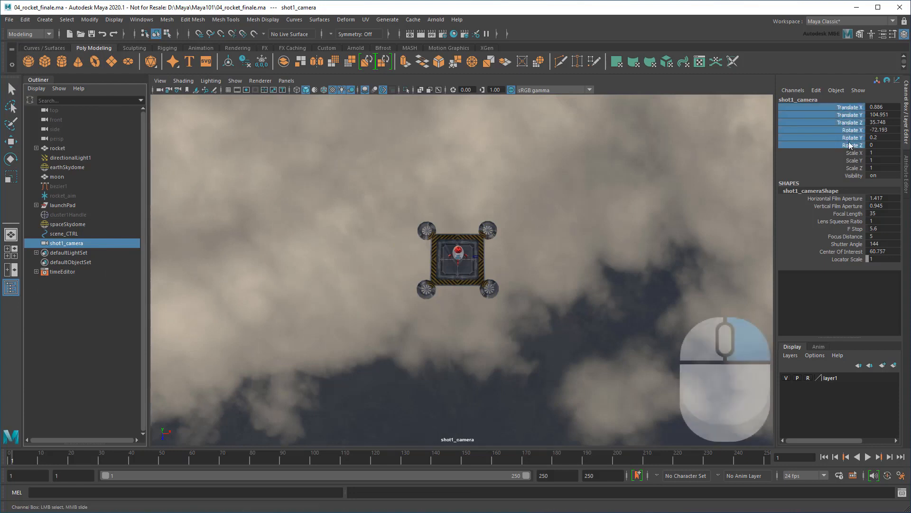
right_click(850, 153)
click(848, 157)
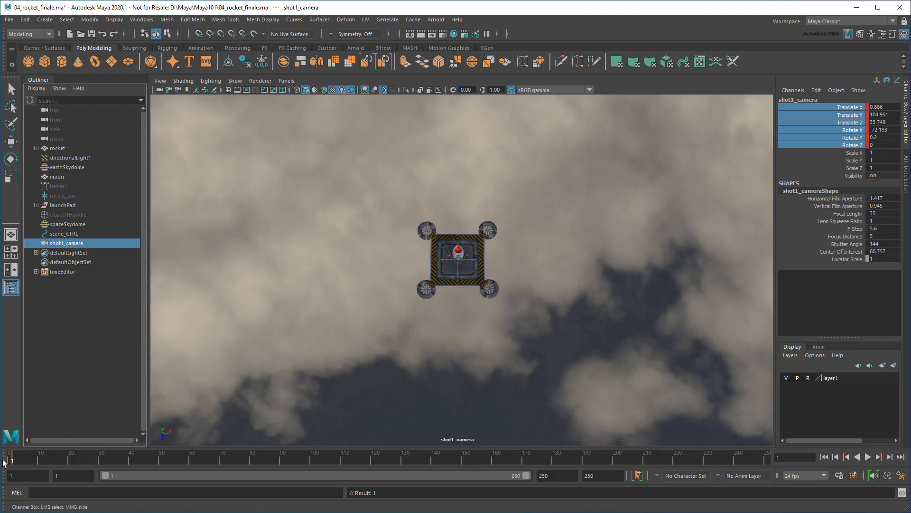
Step: At frame 48, move shot1_camera down to a level front view of the rocket, at about Translate Y 4.2 and Translate Z 28.3
drag(4, 463, 155, 465)
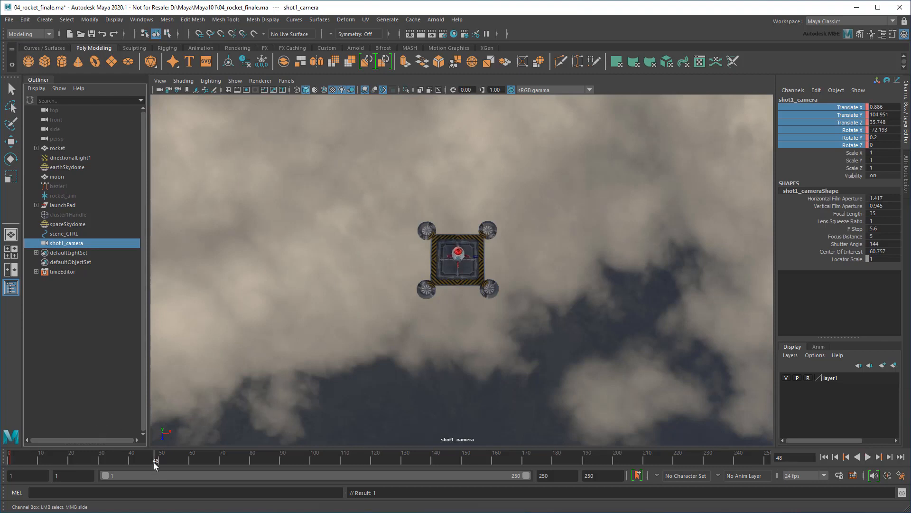
alt+drag(479, 379, 485, 304)
alt+middle_drag(484, 304, 470, 145)
alt+right_drag(470, 145, 435, 255)
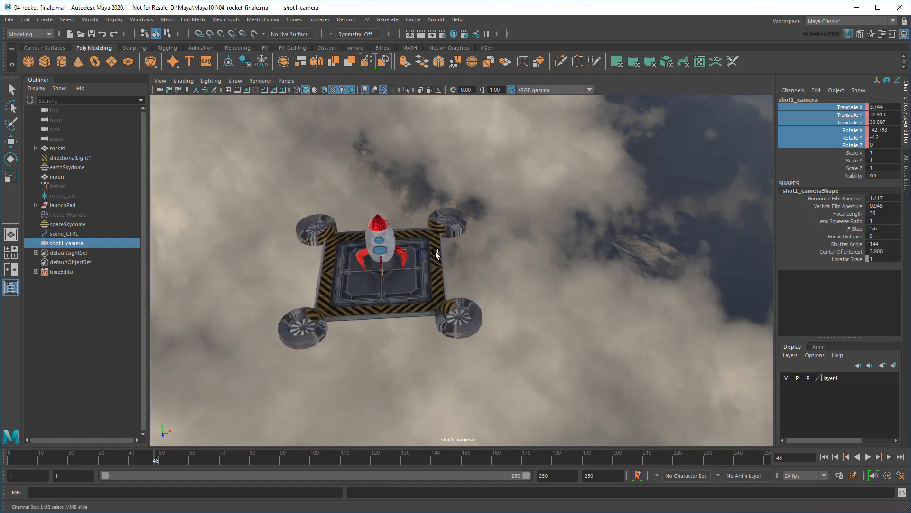
alt+middle_drag(436, 255, 494, 355)
alt+drag(494, 355, 521, 366)
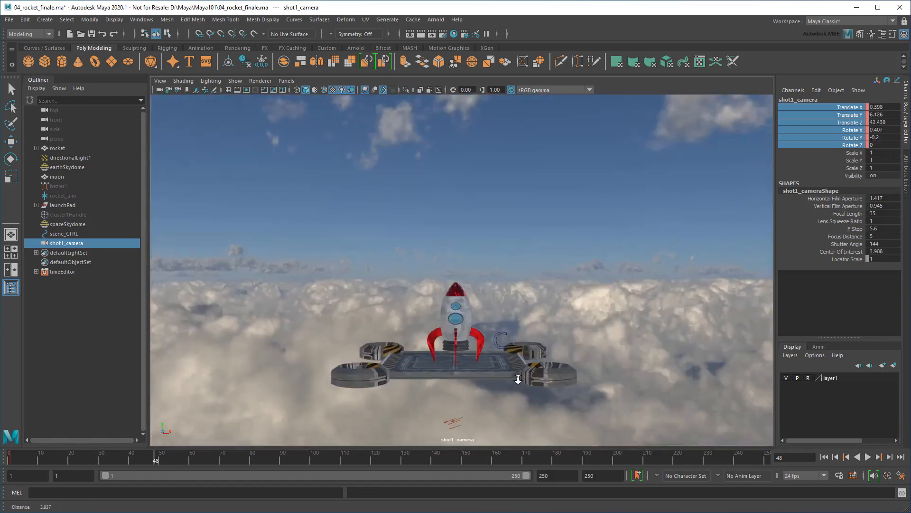
alt+middle_drag(521, 366, 616, 359)
alt+right_drag(616, 360, 532, 389)
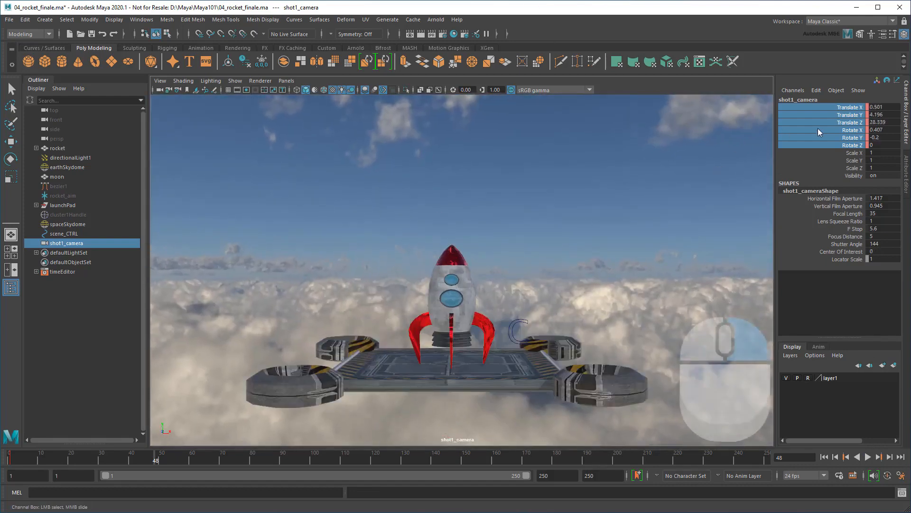
Step: Key shot1_camera's translate and rotate channels at frame 48, and key them again at frame 24 after reframing the launch pad
right_drag(823, 123, 833, 143)
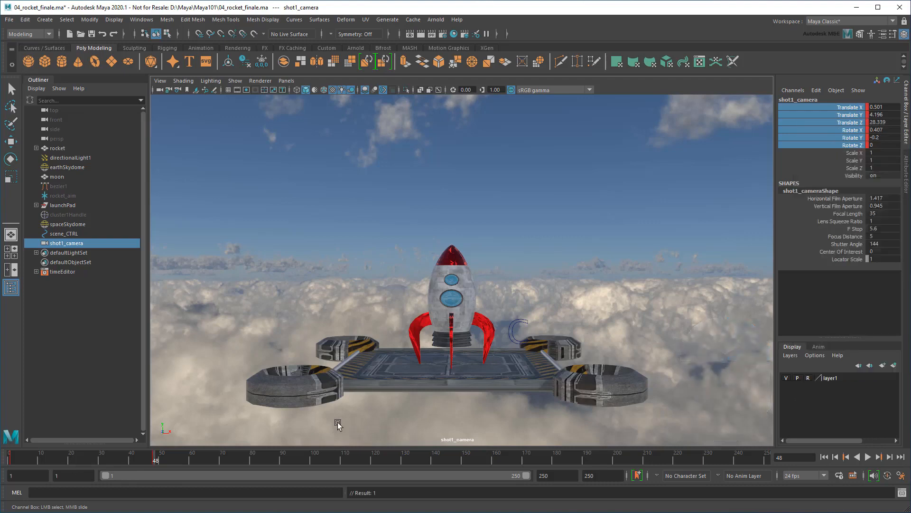
mouse_move(153, 460)
mouse_down()
mouse_move(6, 471)
mouse_move(146, 472)
mouse_move(2, 490)
mouse_move(83, 477)
mouse_up()
alt+middle_drag(407, 371, 404, 375)
right_click(858, 125)
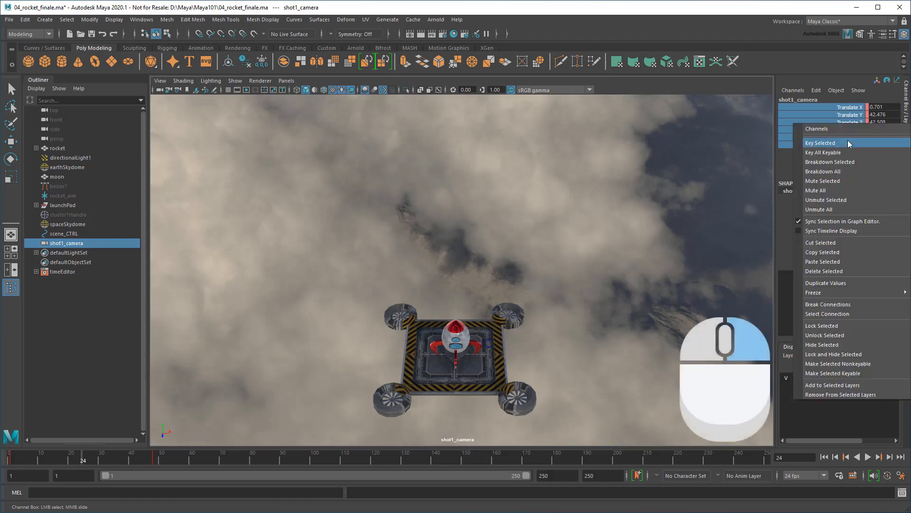
click(811, 128)
Step: Play the animation from the first frame to review shot1_camera's move, stopping playback after the camera settles
key(alt+shift+v)
key(alt+v)
drag(43, 467, 1, 489)
click(868, 457)
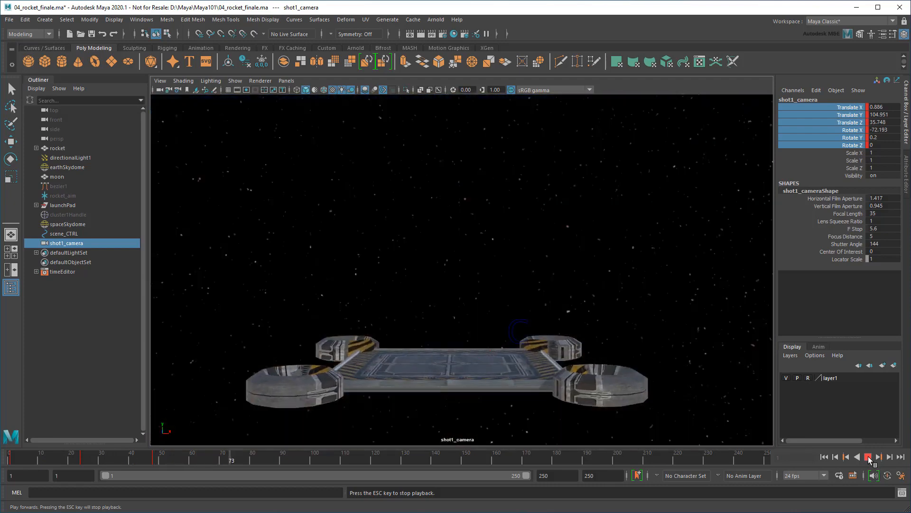
click(868, 457)
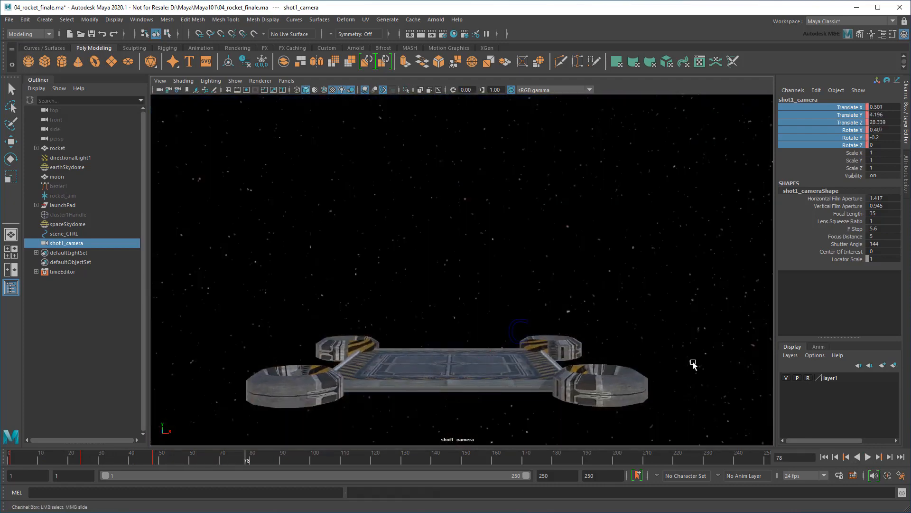
Step: In the Time Editor, shift all clips on both tracks together so the pre_launch clip starts at frame 48
click(143, 20)
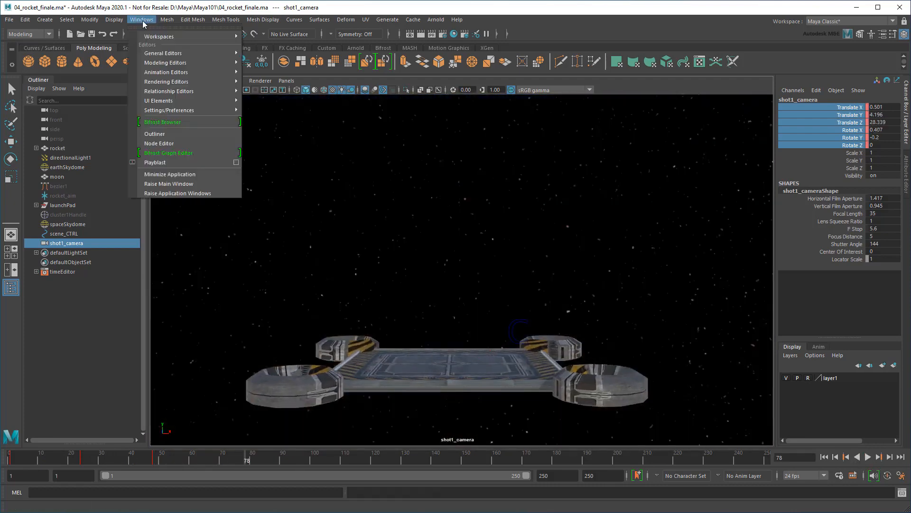
mouse_move(201, 72)
click(287, 91)
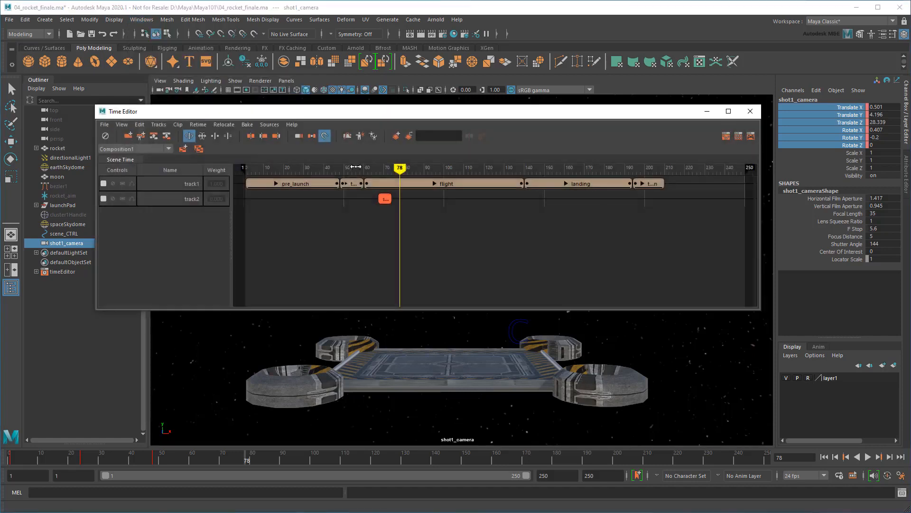
drag(355, 167, 340, 184)
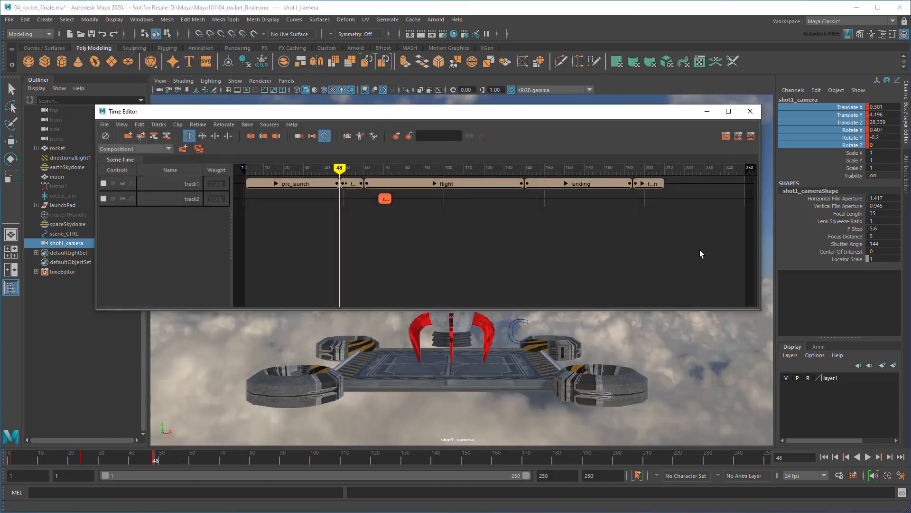
drag(705, 248, 393, 184)
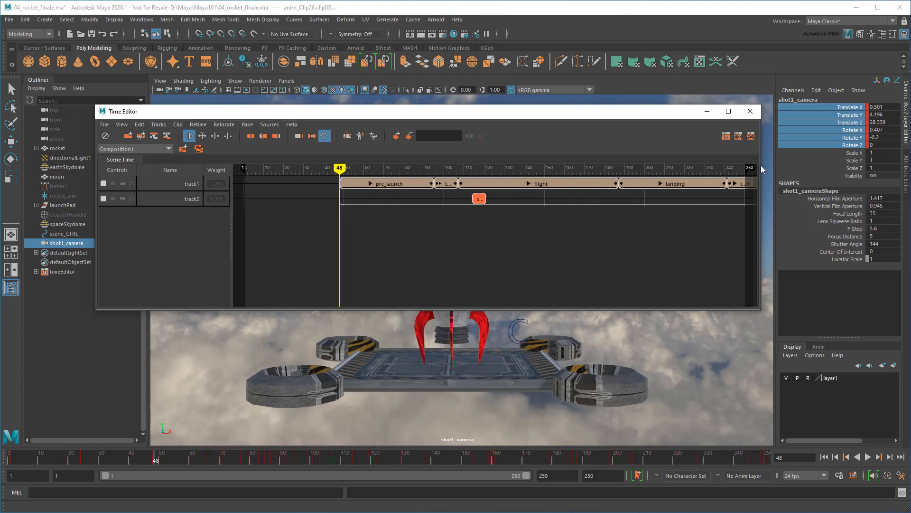
click(755, 113)
Step: Extend the playback range's end to frame 300 and play the animation from the start
click(546, 475)
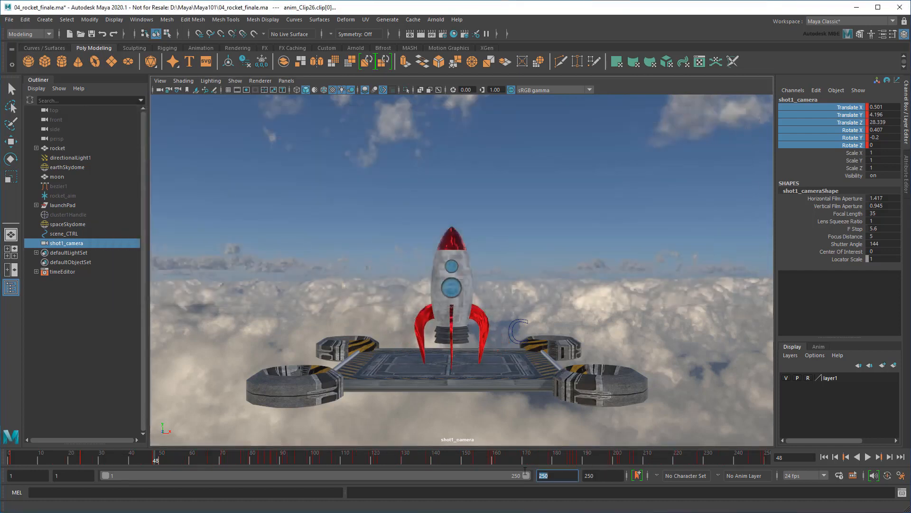
text(300)
key(Return)
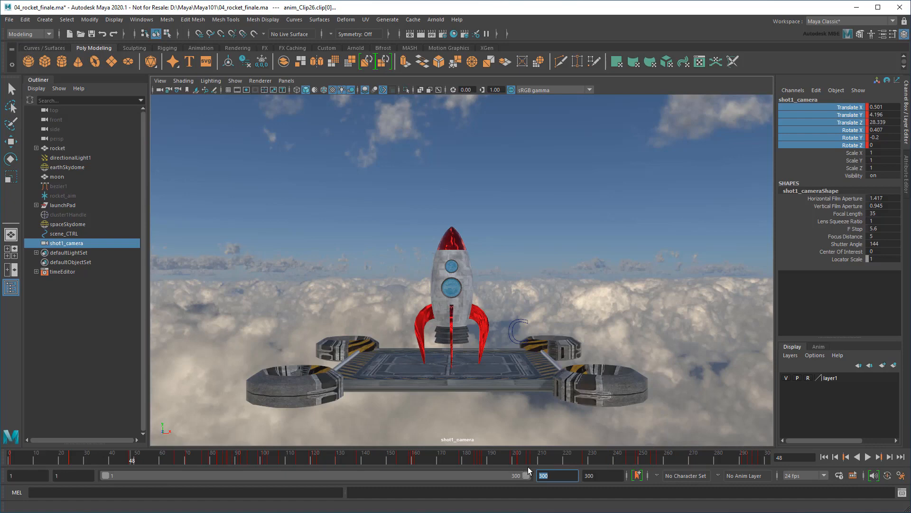
click(824, 456)
click(867, 458)
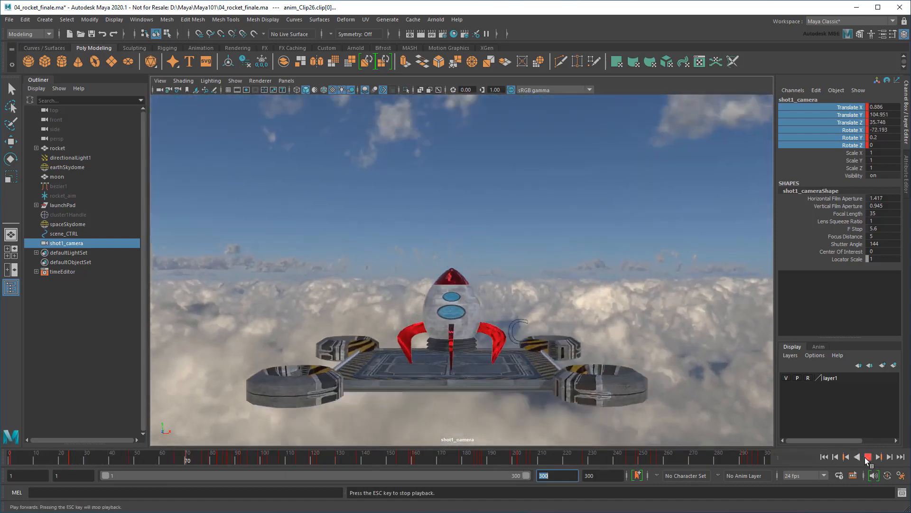
click(868, 458)
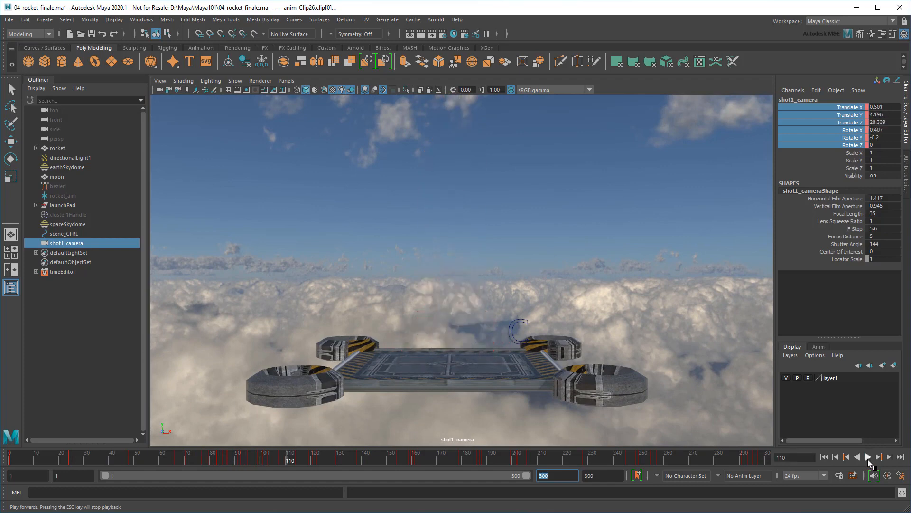
Step: Create a new perspective camera at frame 110 and frame the flying rocket from below, with its glowing exhaust toward the lens
click(287, 81)
mouse_move(302, 91)
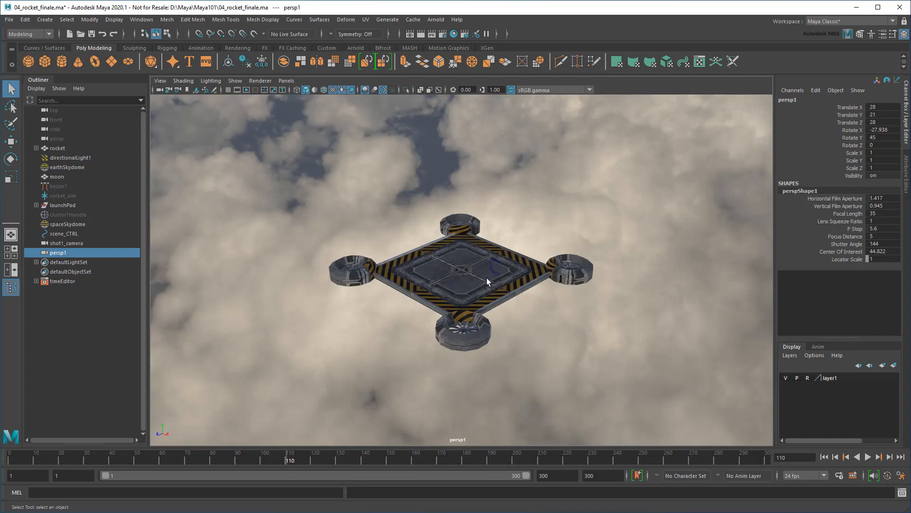
alt+drag(486, 278, 538, 255)
scroll(537, 254, down, 5)
alt+middle_drag(505, 331, 496, 427)
alt+drag(503, 297, 553, 241)
alt+middle_drag(508, 283, 513, 348)
scroll(503, 324, up, 5)
alt+drag(503, 324, 502, 272)
alt+middle_drag(501, 272, 482, 343)
scroll(480, 344, up, 4)
alt+drag(449, 346, 473, 331)
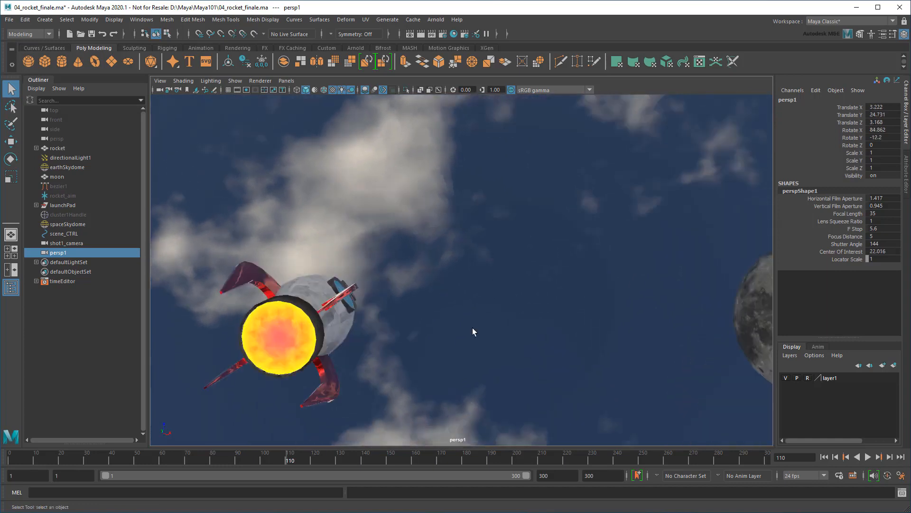
Step: Rename the new persp1 camera as shot2_camera
double_click(103, 252)
text(shot2)
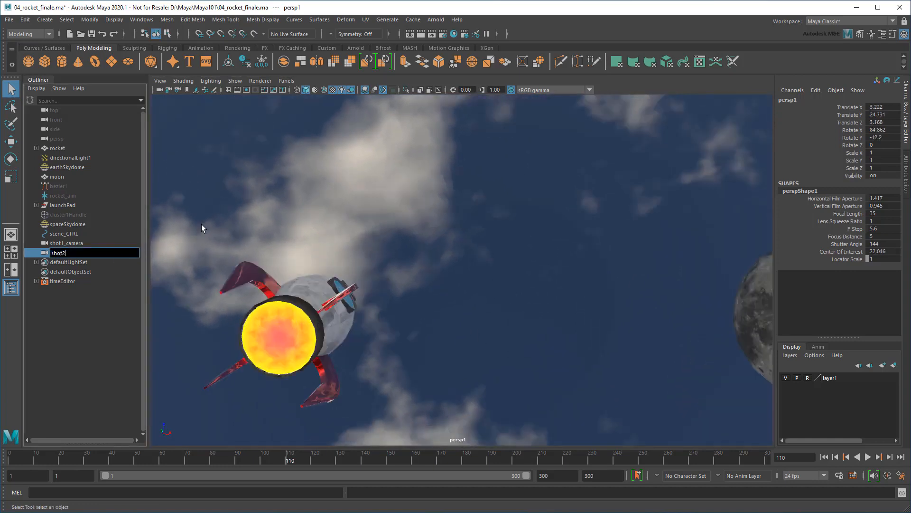
text(_camera)
key(Return)
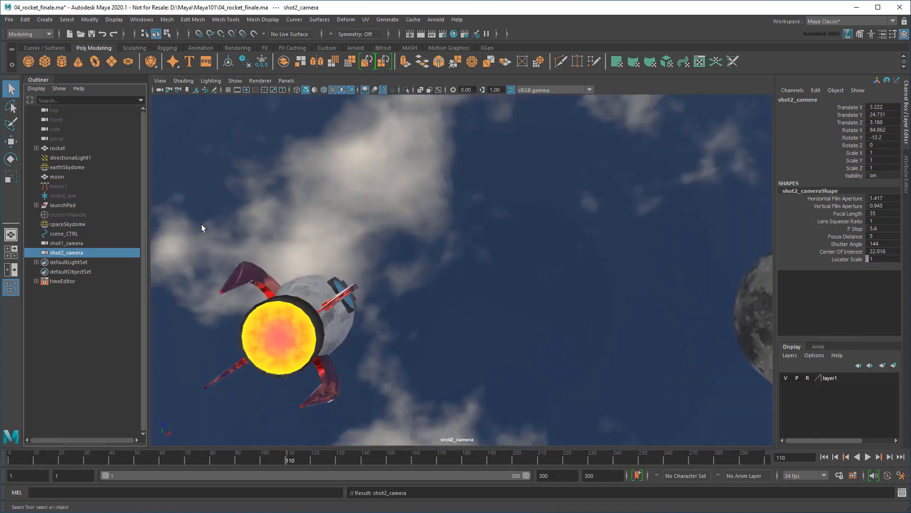
Step: Parent-constrain shot2_camera to the rocket with Maintain offset on and all translate and rotate axes constrained
click(66, 149)
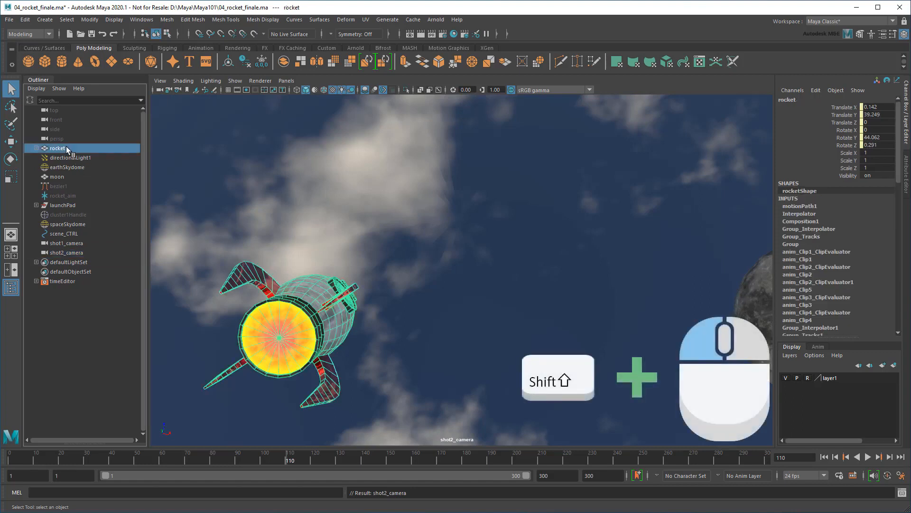
shift+click(75, 255)
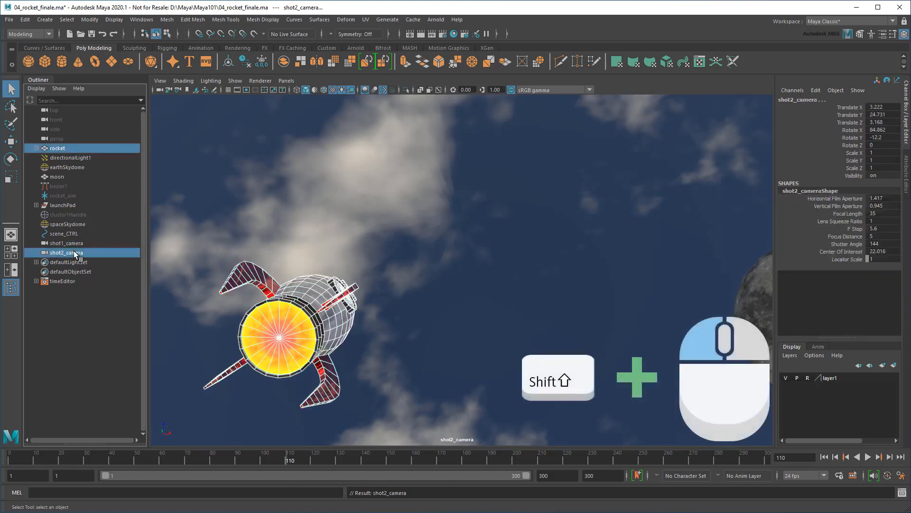
click(33, 35)
click(30, 63)
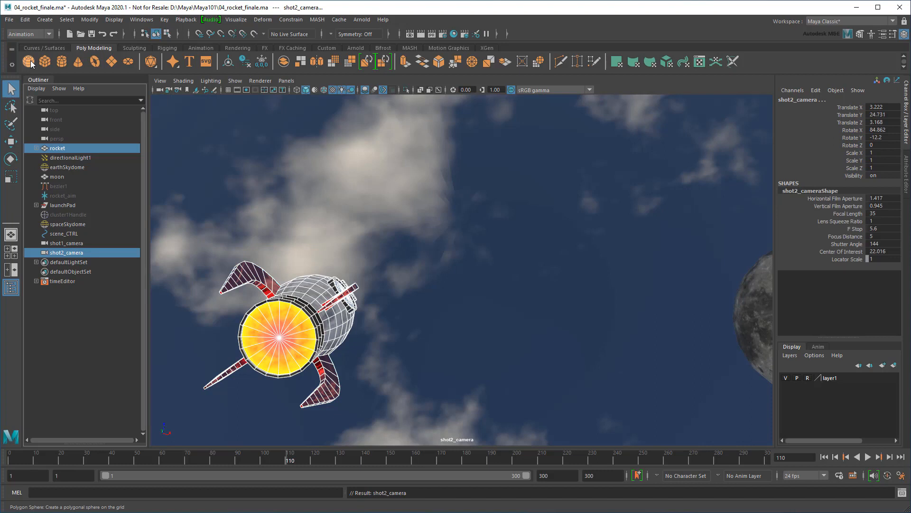
click(290, 19)
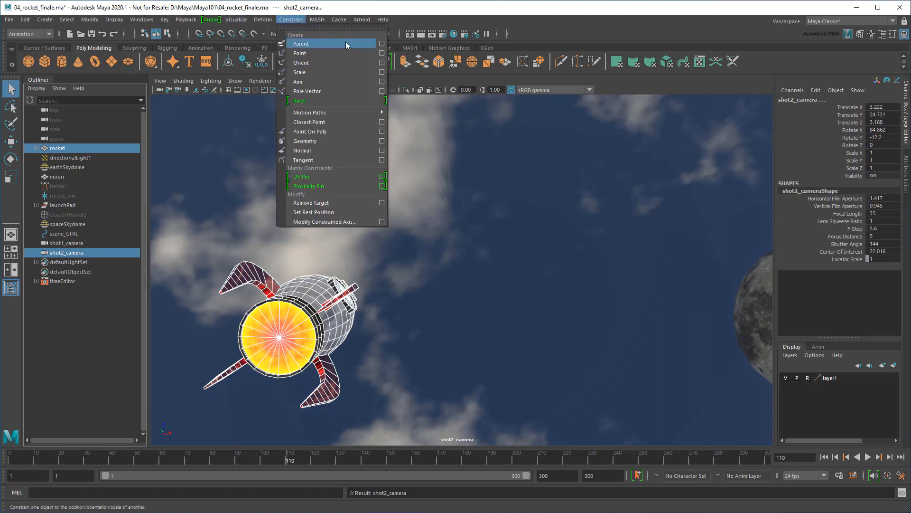
click(382, 44)
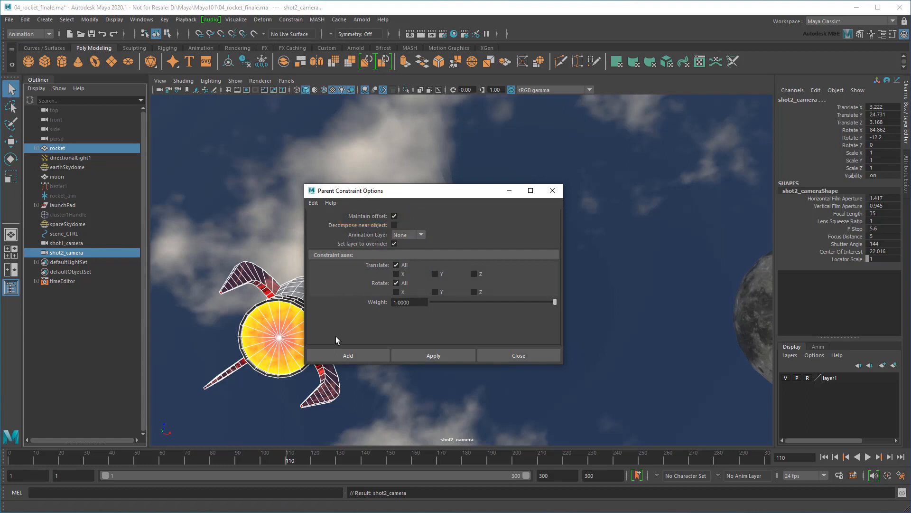
click(343, 355)
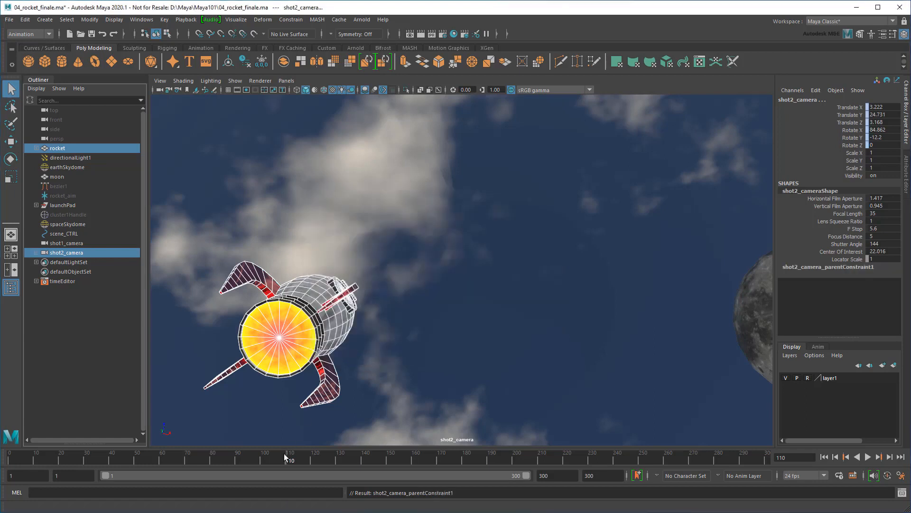
Step: Create another perspective camera at frame 186 and frame the rocket's nose from below with the moon behind it
drag(287, 459, 478, 460)
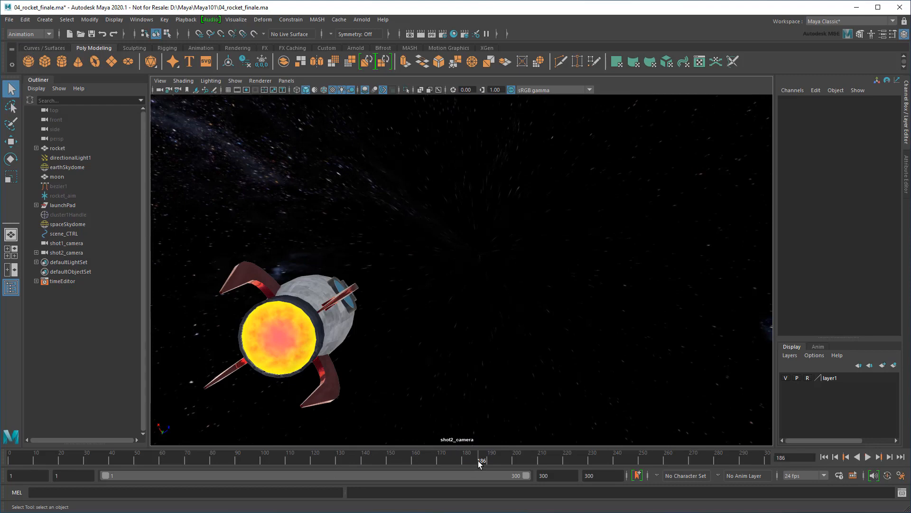
click(287, 80)
mouse_move(302, 90)
click(414, 121)
scroll(520, 210, down, 7)
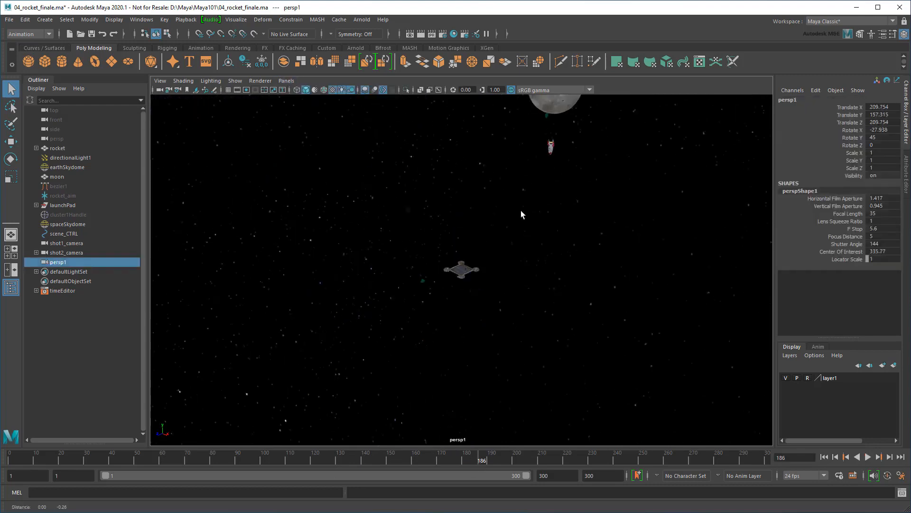
alt+middle_drag(520, 210, 413, 316)
alt+drag(463, 247, 487, 185)
alt+middle_drag(487, 184, 479, 294)
scroll(479, 294, up, 10)
alt+drag(463, 435, 527, 399)
scroll(527, 398, up, 8)
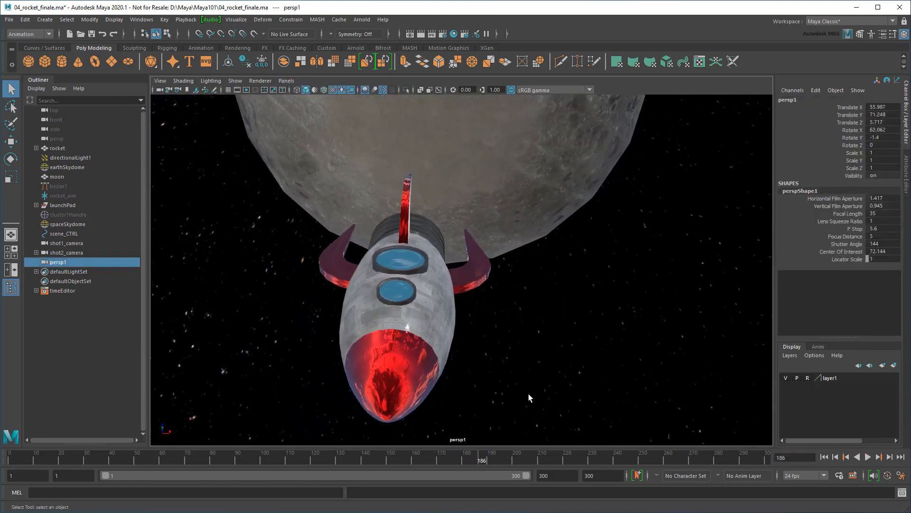
alt+middle_drag(529, 396, 546, 352)
Step: Rename the camera framing the rocket's nose as shot3_camera
double_click(58, 262)
text(shot3_camera)
key(Return)
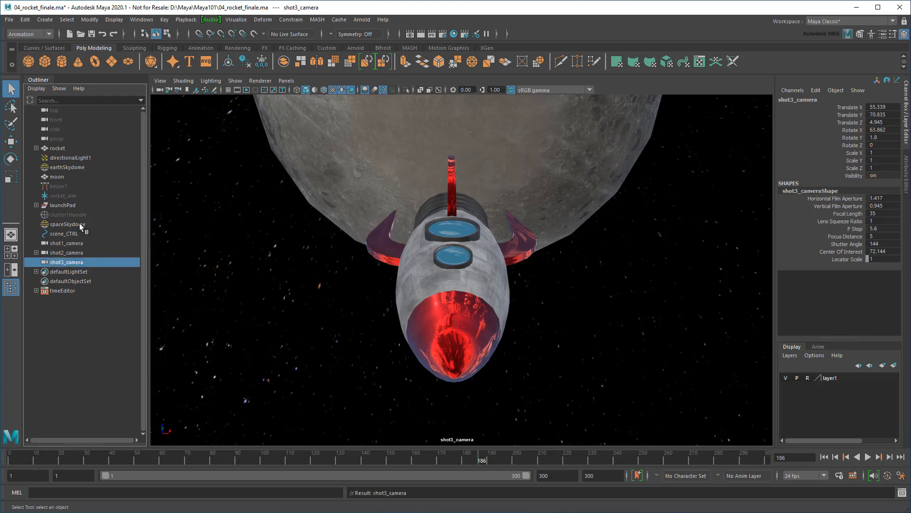
Step: Parent-constrain shot3_camera to the rocket and clear the selection
click(59, 149)
shift+click(67, 262)
click(290, 20)
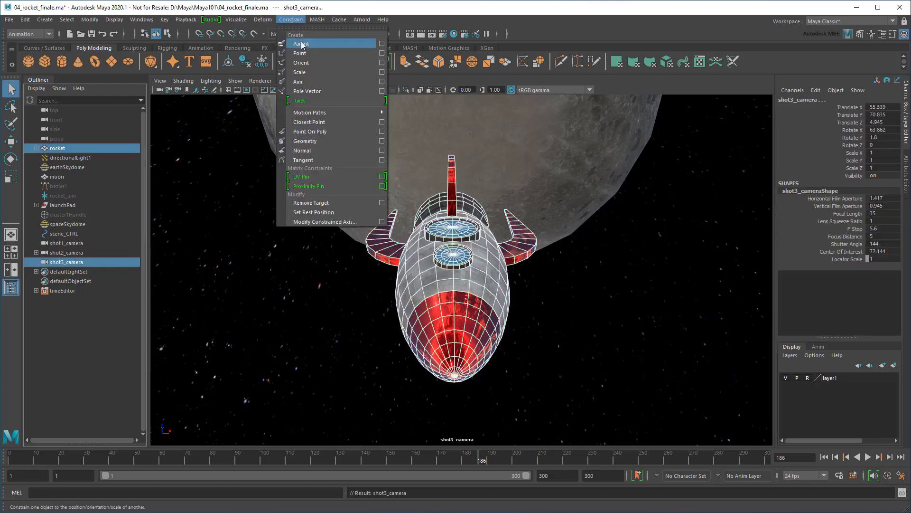
click(302, 44)
click(162, 433)
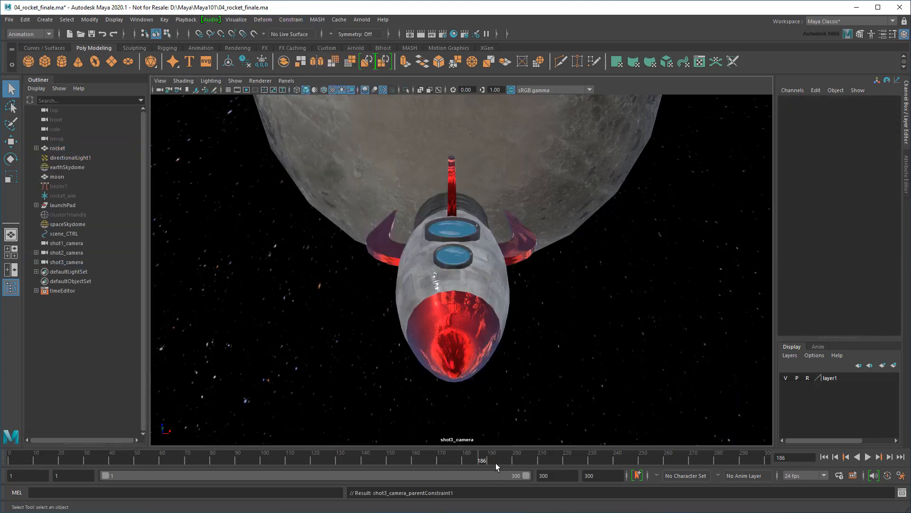
Step: Create a new perspective camera at frame 230, frame the inverted rocket beneath the moon, and scrub through its landing to frame 264
key(alt+v)
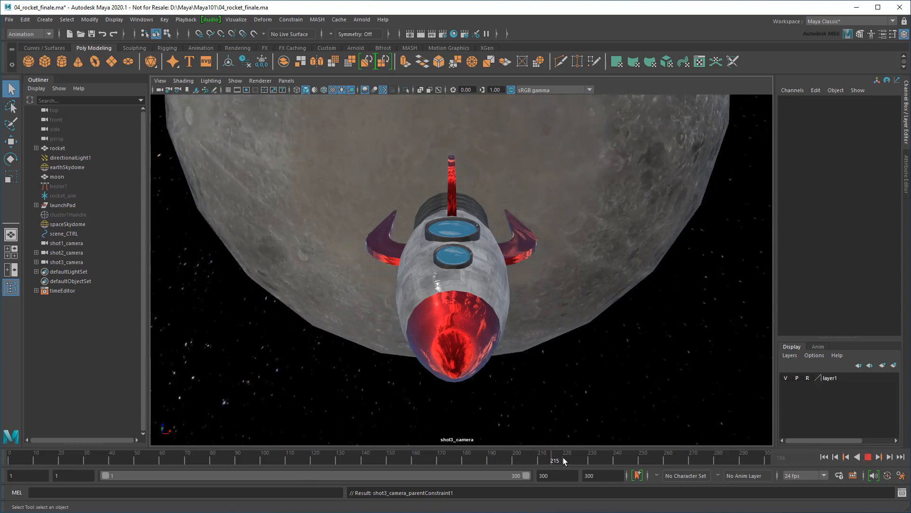
mouse_move(600, 451)
mouse_down()
mouse_move(517, 463)
mouse_move(588, 462)
mouse_up()
click(286, 81)
mouse_move(323, 90)
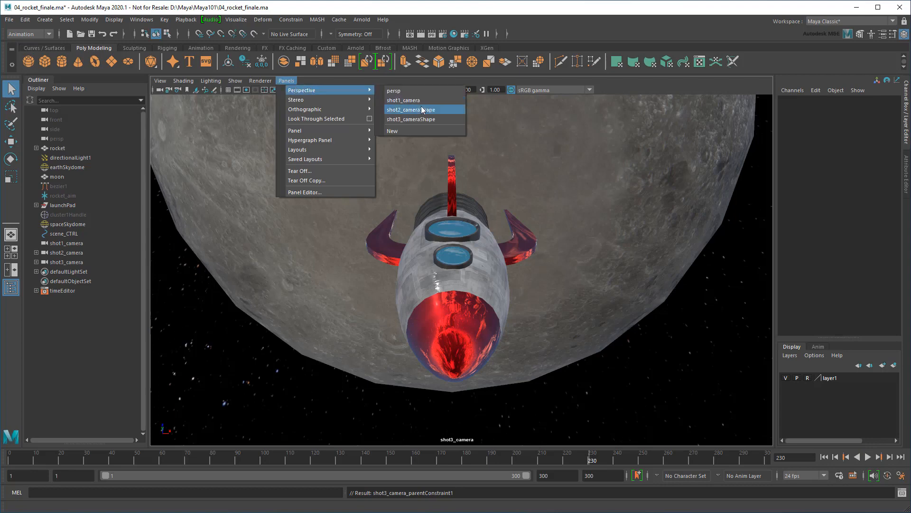
click(418, 131)
alt+drag(473, 192, 393, 316)
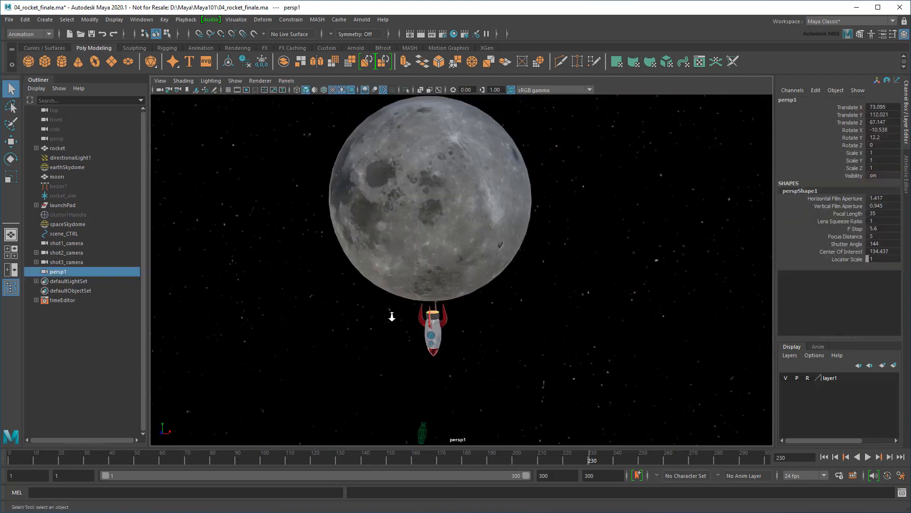
alt+right_drag(393, 315, 467, 276)
mouse_move(466, 277)
alt+mouse_down()
mouse_move(479, 276)
mouse_move(468, 282)
alt+mouse_up()
drag(508, 461, 674, 468)
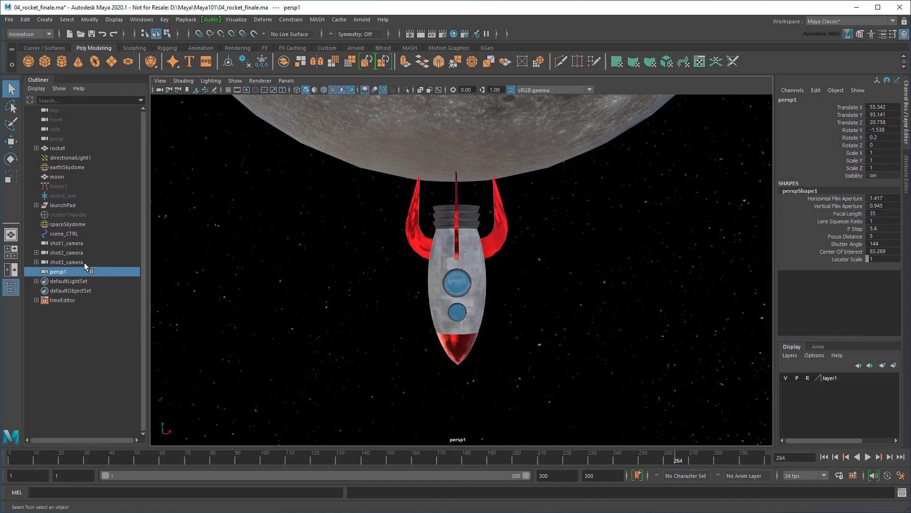
Step: Rename the camera for the moon landing as shot4_camera
double_click(59, 272)
text(shot4_camera)
key(Return)
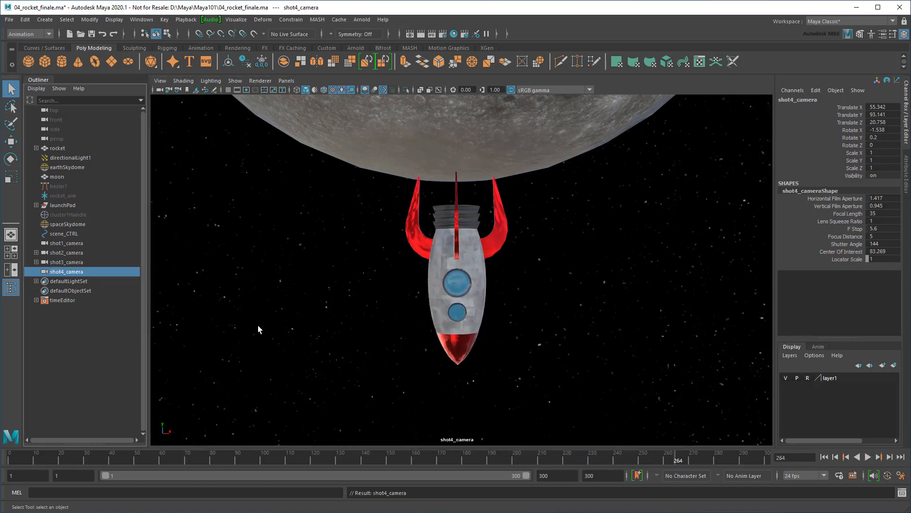
Step: Hide all four shot cameras, shot1_camera through shot4_camera, and keep them selected in the Outliner
shift+click(67, 243)
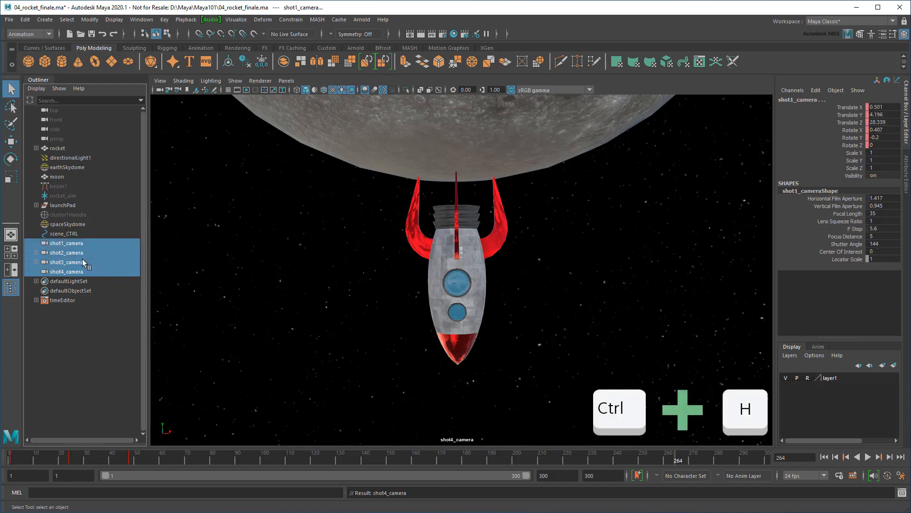
key(ctrl+h)
drag(83, 243, 82, 272)
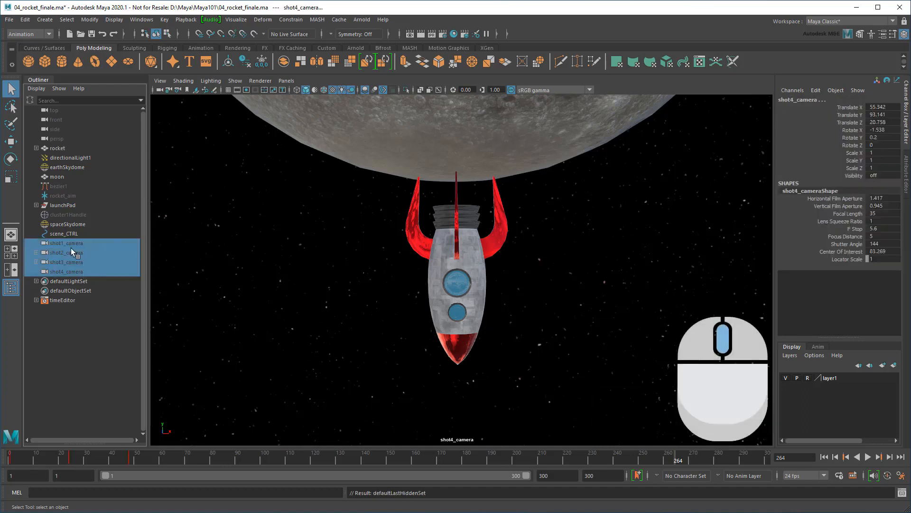
Step: Reorder the Outliner so the four shot cameras sit directly above the rocket, and clear the selection
middle_drag(71, 247, 63, 147)
click(183, 183)
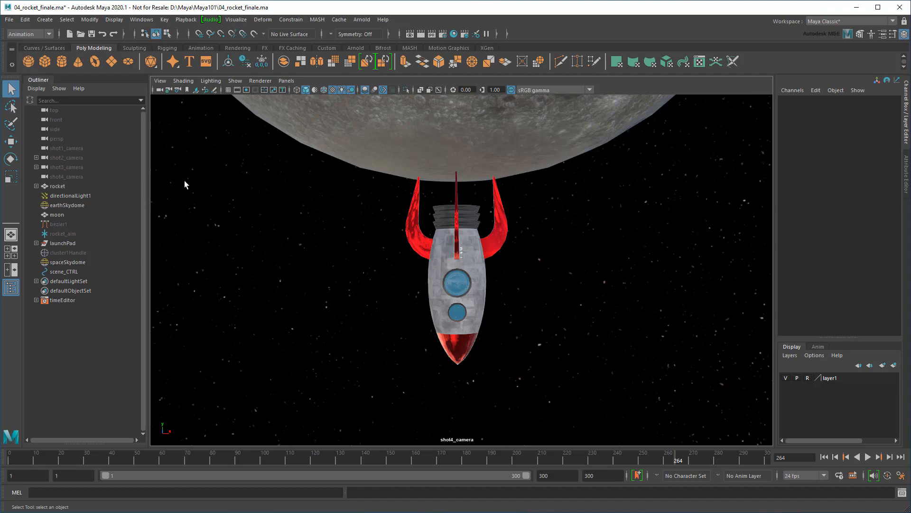
Step: Open the Camera Sequencer and dock it beneath the viewport
click(141, 19)
mouse_move(172, 75)
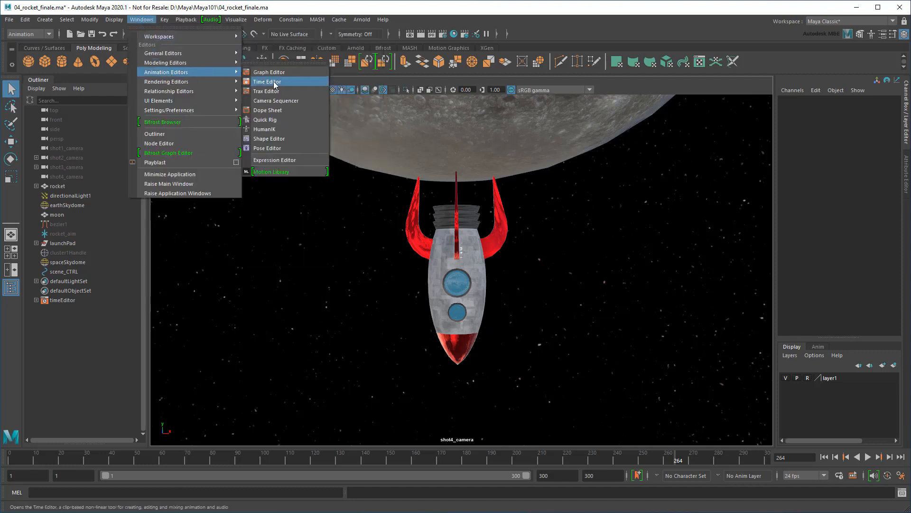
click(286, 102)
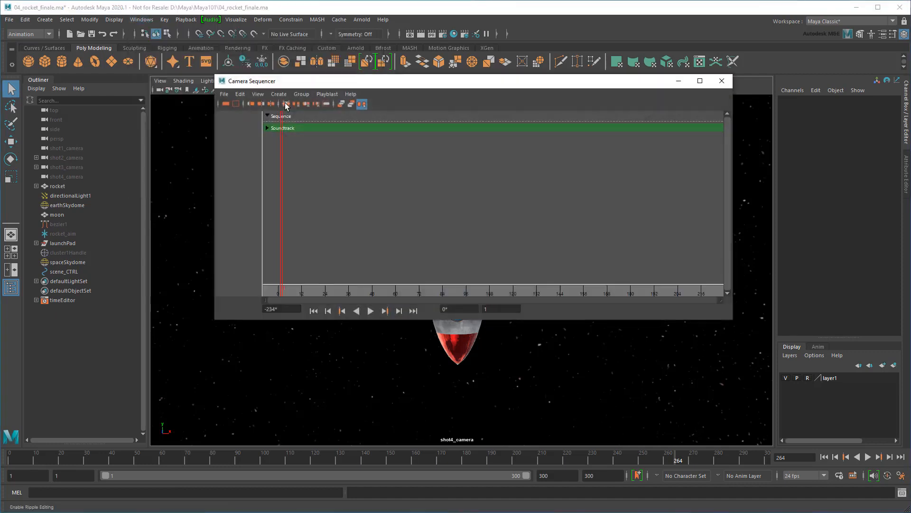
drag(294, 88, 268, 446)
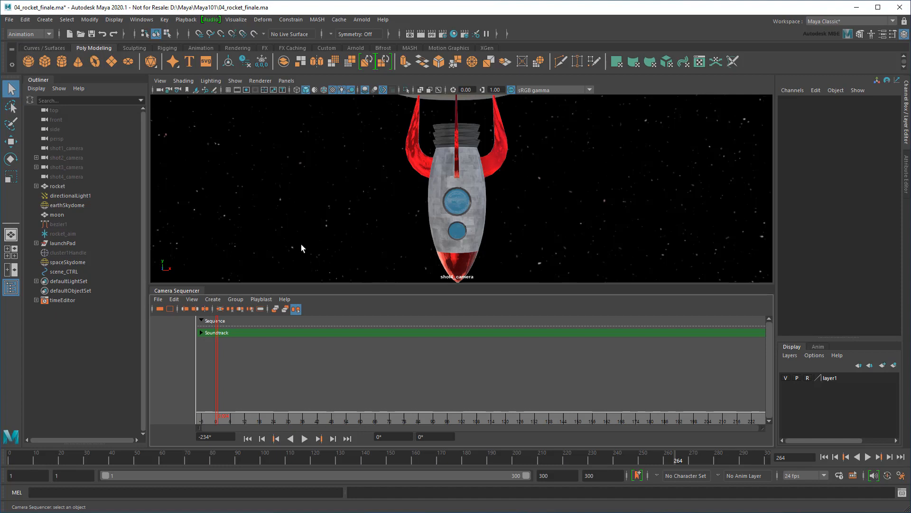
Step: Look through shot1_camera, return to frame 1, and create a camera sequencer shot spanning frames 1 to 300
click(287, 81)
mouse_move(312, 90)
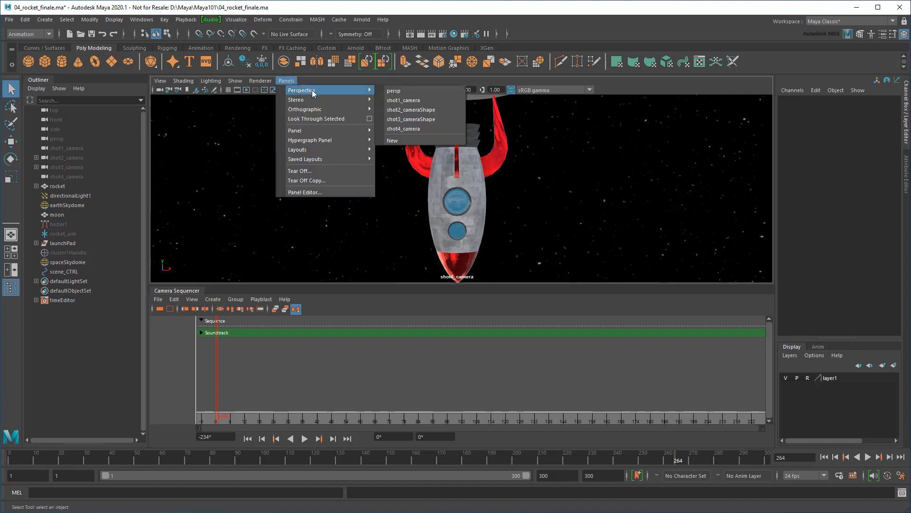
click(401, 100)
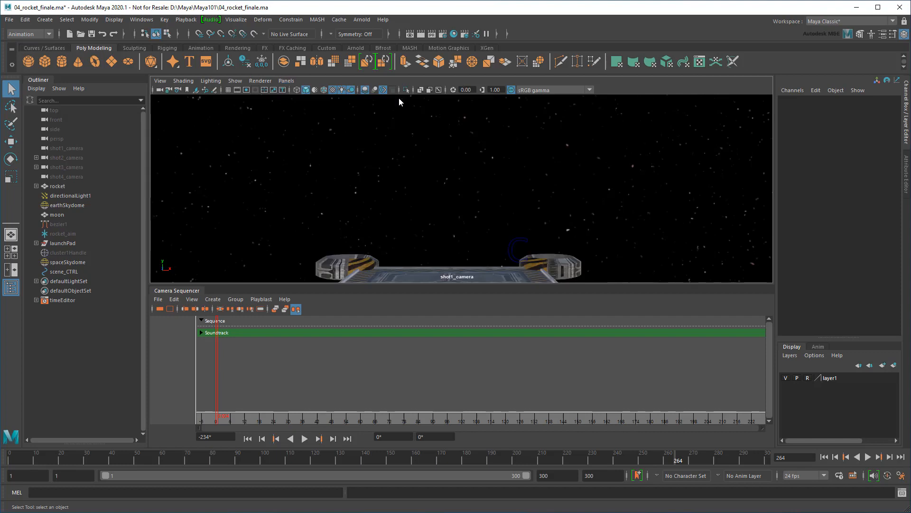
click(821, 458)
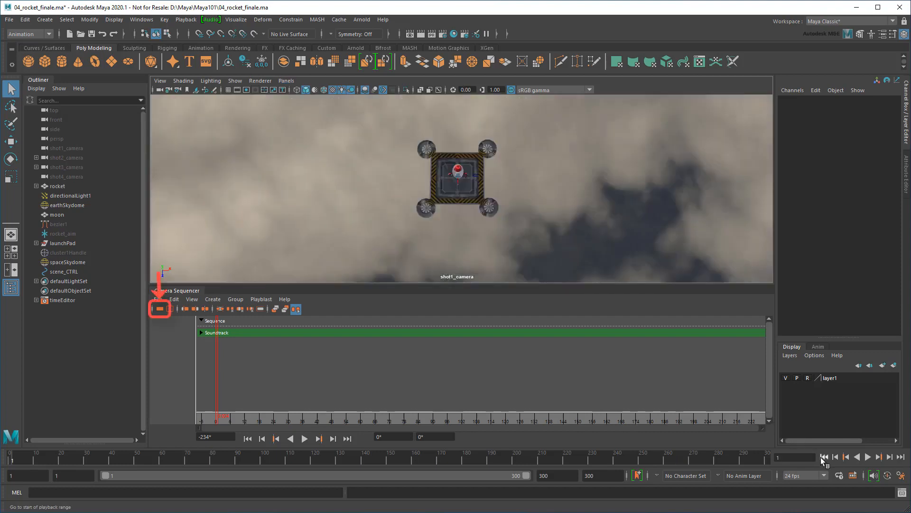
click(160, 309)
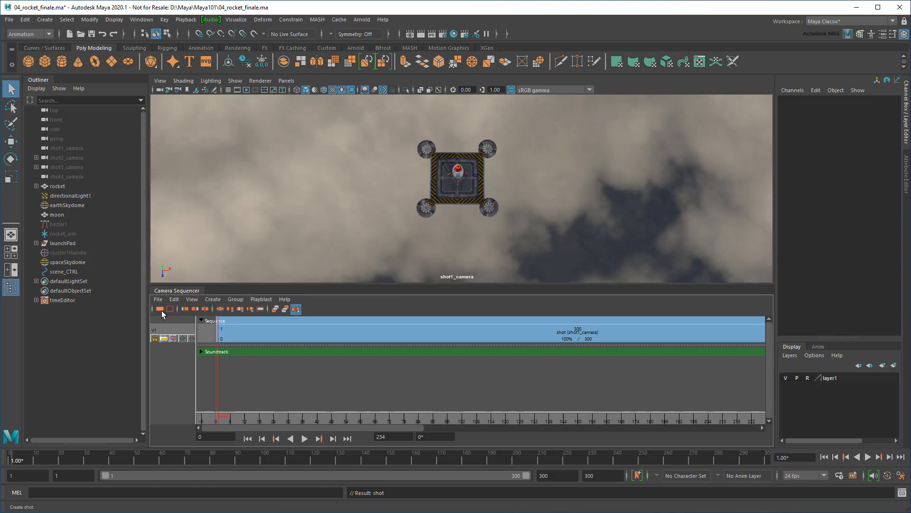
Step: Split the sequencer shot at frame 102
drag(220, 420, 460, 417)
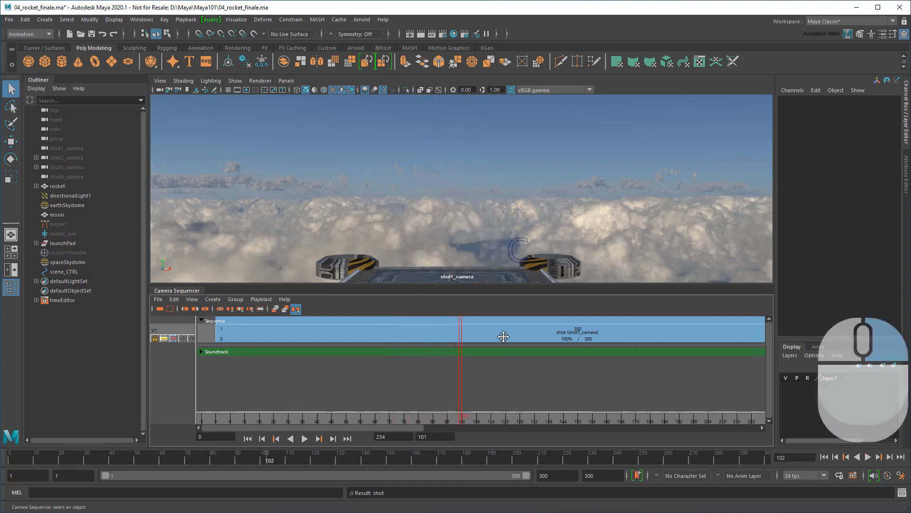
click(484, 333)
right_click(462, 331)
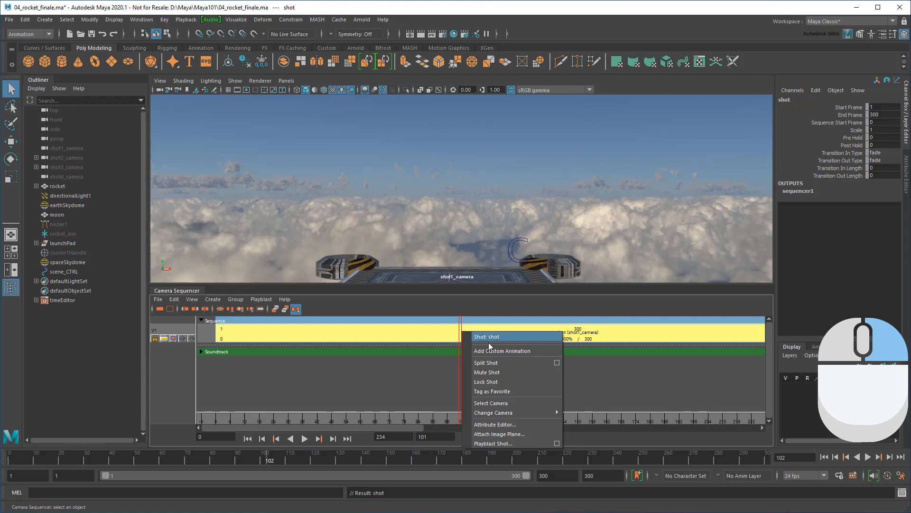
click(515, 361)
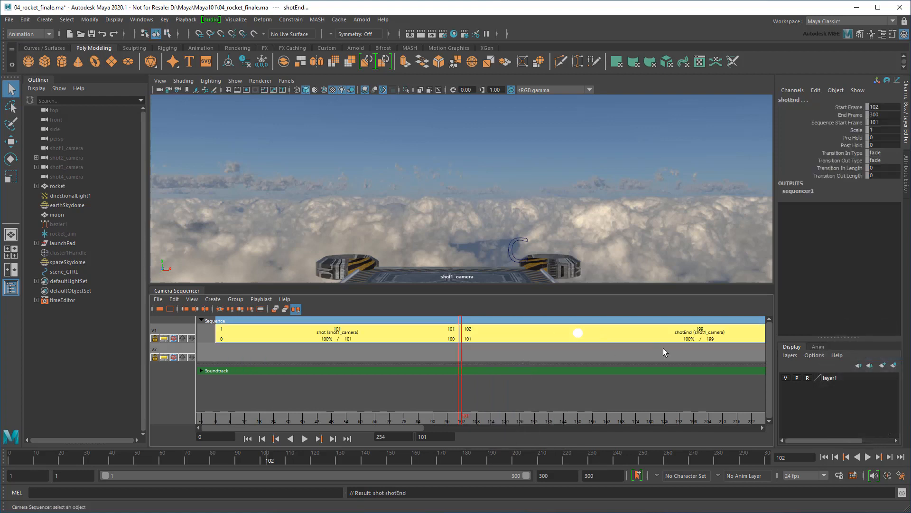
Step: Change the camera of the shot starting at frame 102 to shot2_cameraShape
right_click(707, 331)
mouse_move(754, 416)
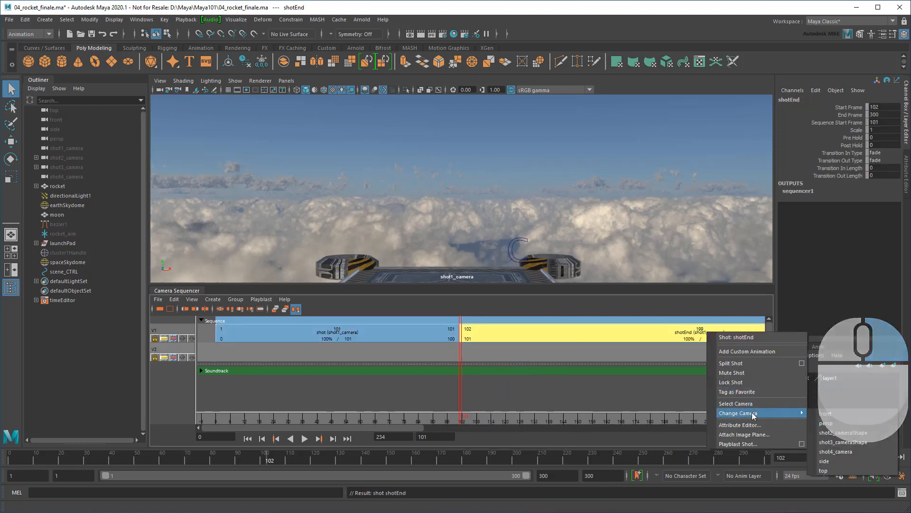
click(861, 432)
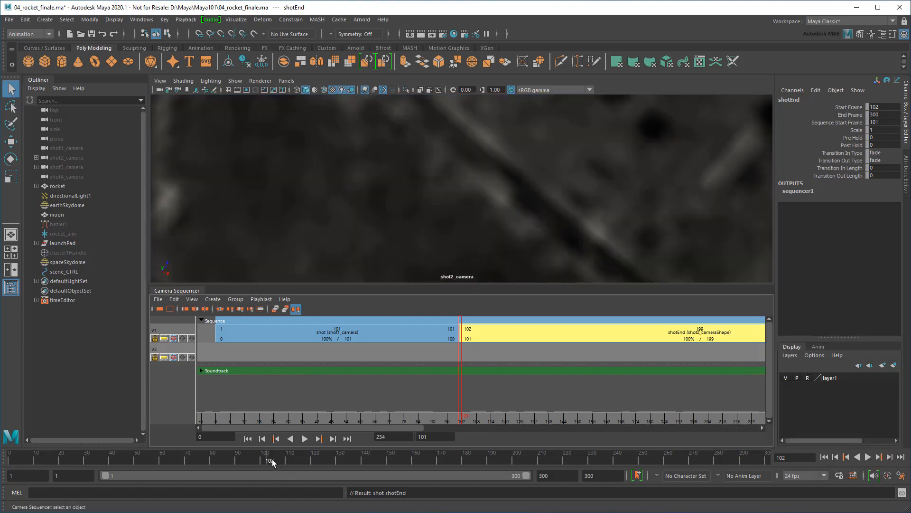
Step: Preview the shot2_camera clip to frame 118, bring the entire sequence into view, and clear the selection
key(alt+v)
mouse_move(297, 461)
mouse_down()
mouse_move(284, 461)
mouse_move(323, 460)
mouse_move(246, 463)
mouse_move(304, 461)
mouse_up()
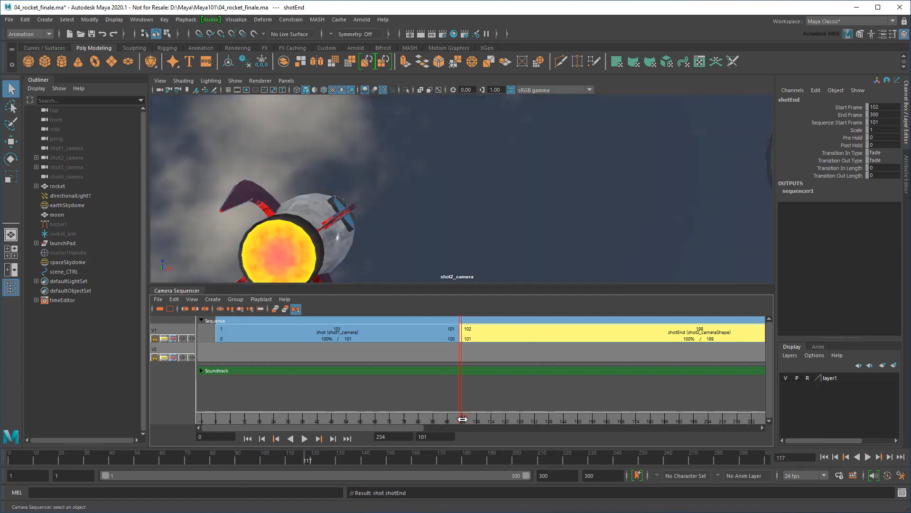
drag(463, 419, 498, 420)
scroll(523, 390, down, 6)
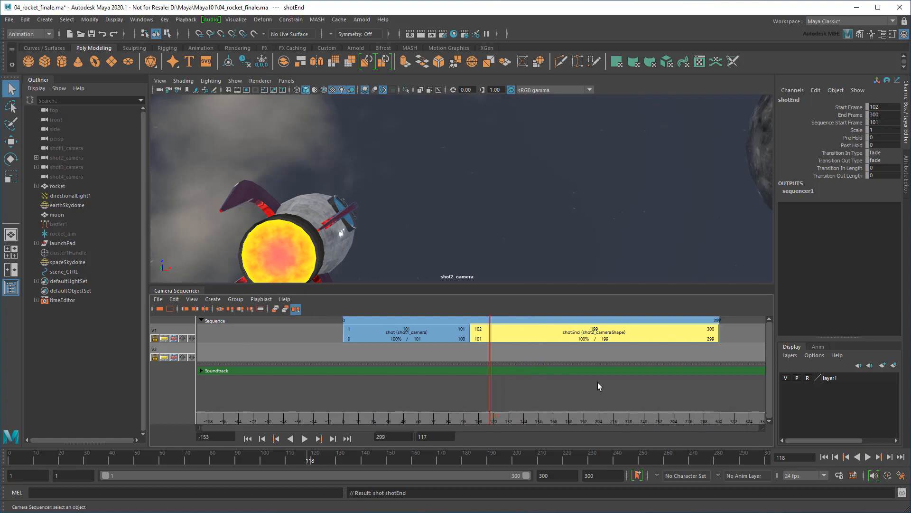
alt+middle_drag(597, 382, 417, 397)
click(391, 395)
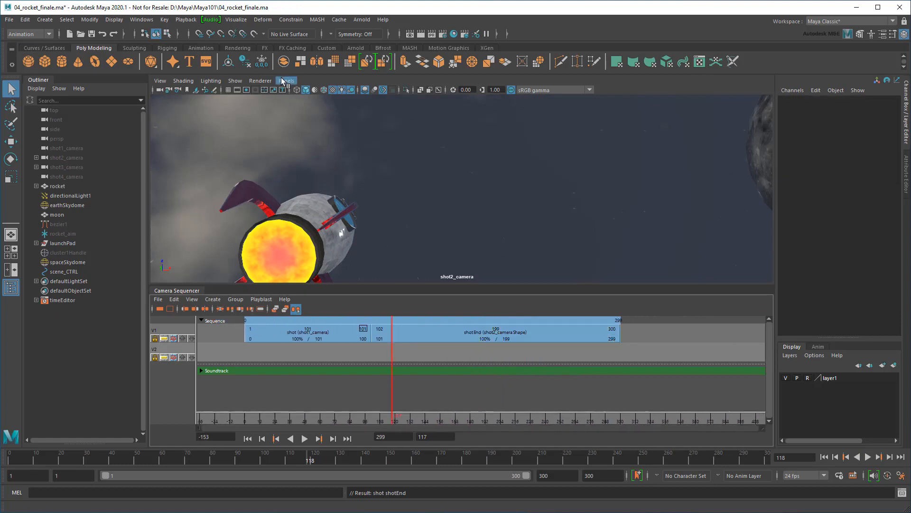
Step: Check the flight through shot3_camera, and split the shot2_camera clip at frame 190
click(286, 80)
mouse_move(341, 90)
click(411, 119)
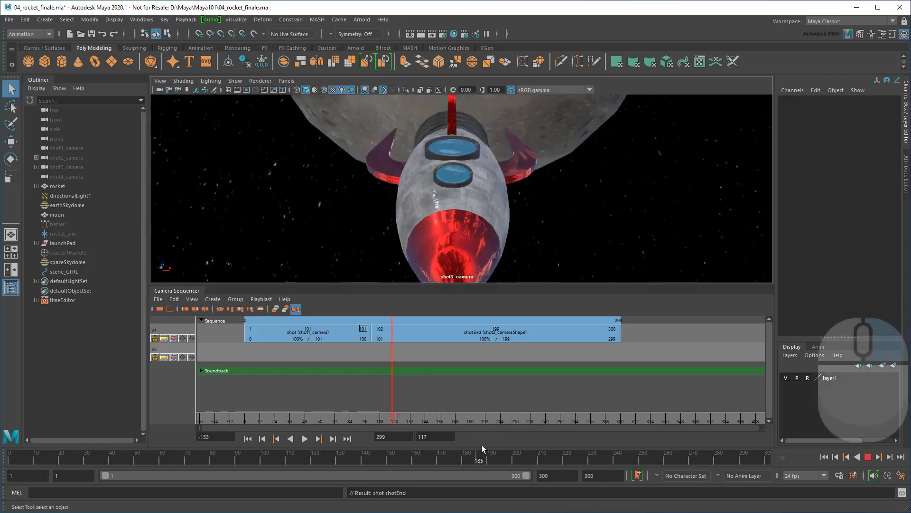
click(482, 419)
right_click(494, 334)
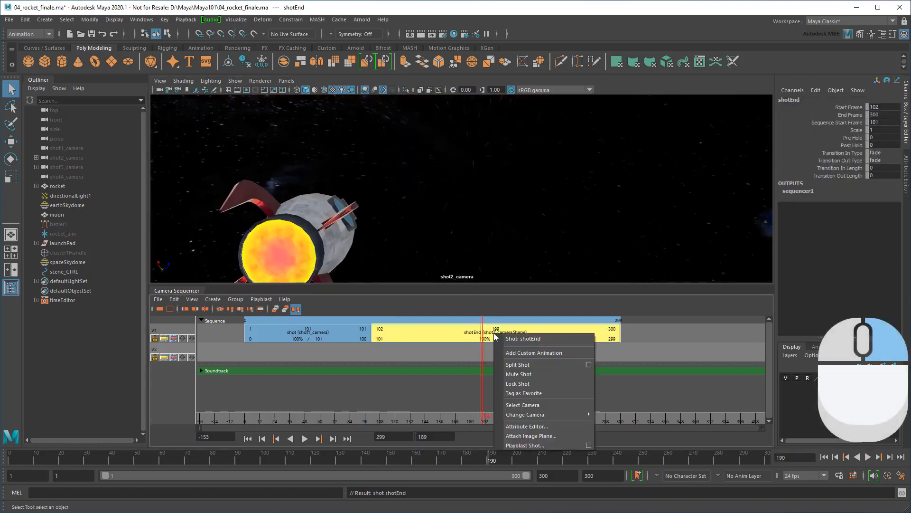
click(534, 364)
Step: Change the camera of the shot starting at frame 190 to shot3_cameraShape
right_click(541, 333)
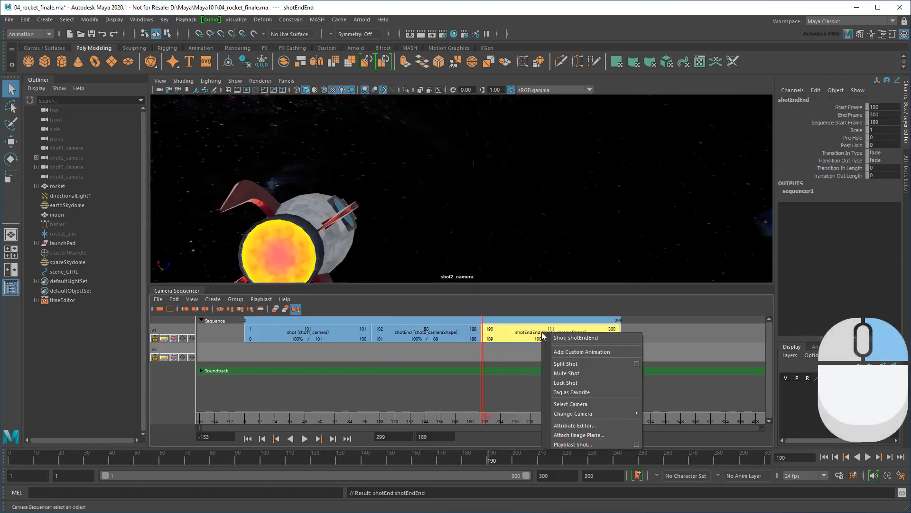
mouse_move(565, 415)
click(689, 443)
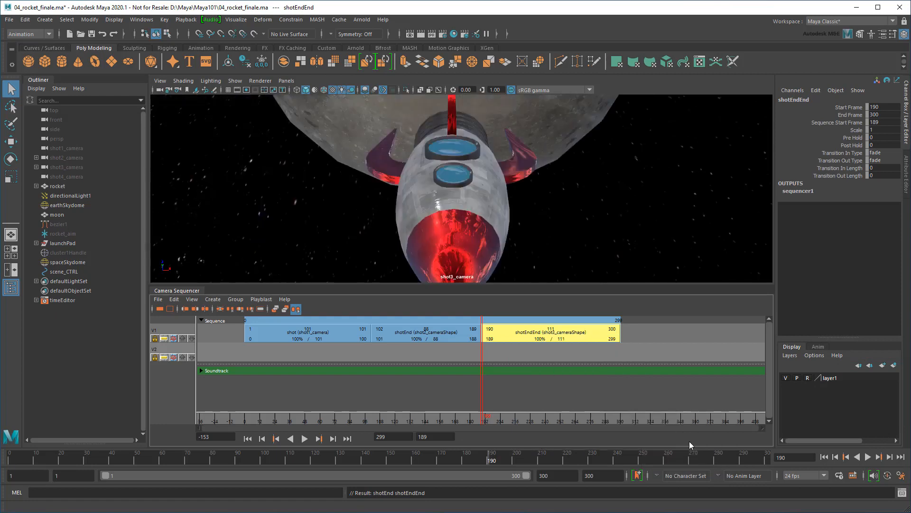
Step: Split the shot3_camera clip at frame 216 and change the final shot's camera to shot4_camera
drag(482, 401, 514, 401)
right_click(522, 333)
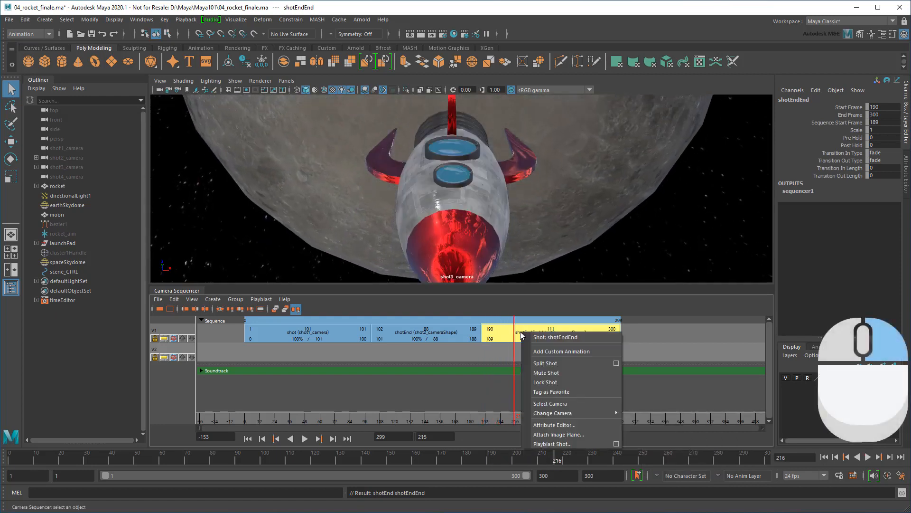
click(545, 367)
right_click(563, 333)
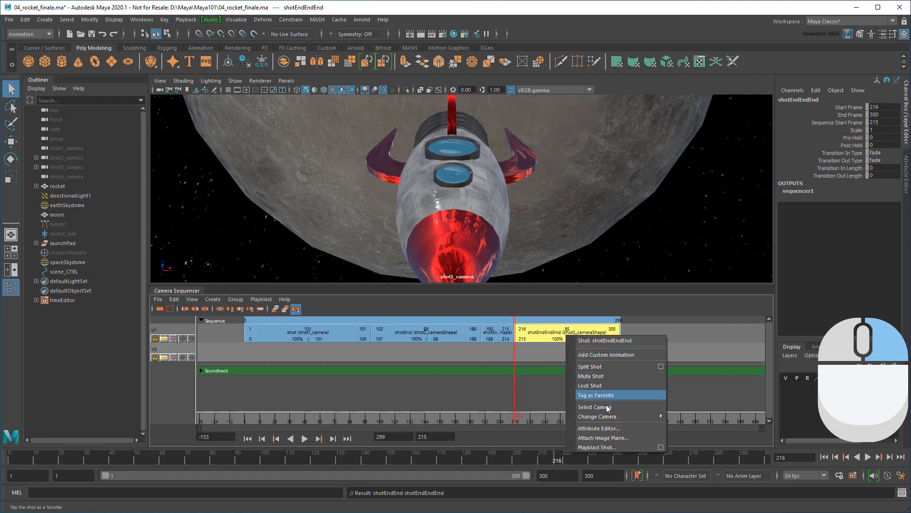
mouse_move(617, 417)
click(695, 455)
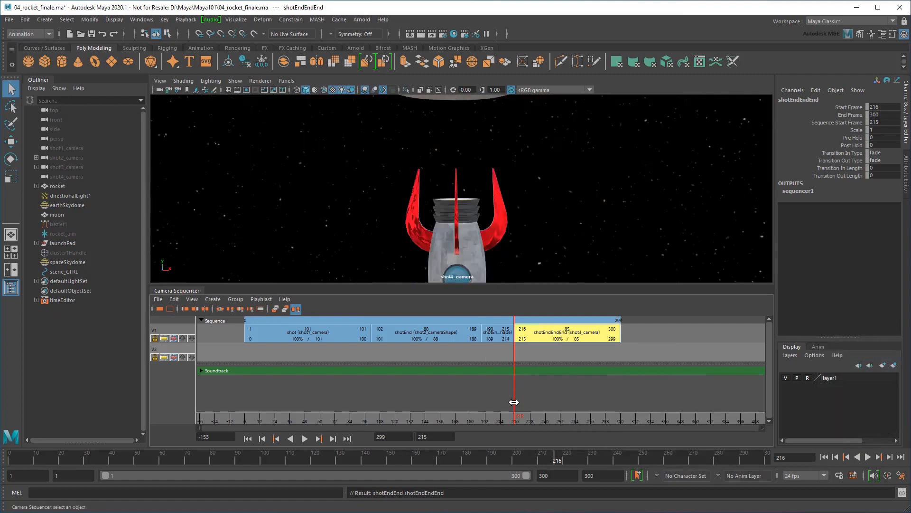
Step: Scrub through the final shot to frame 297, and play back the full camera sequence from its beginning
drag(514, 402, 615, 399)
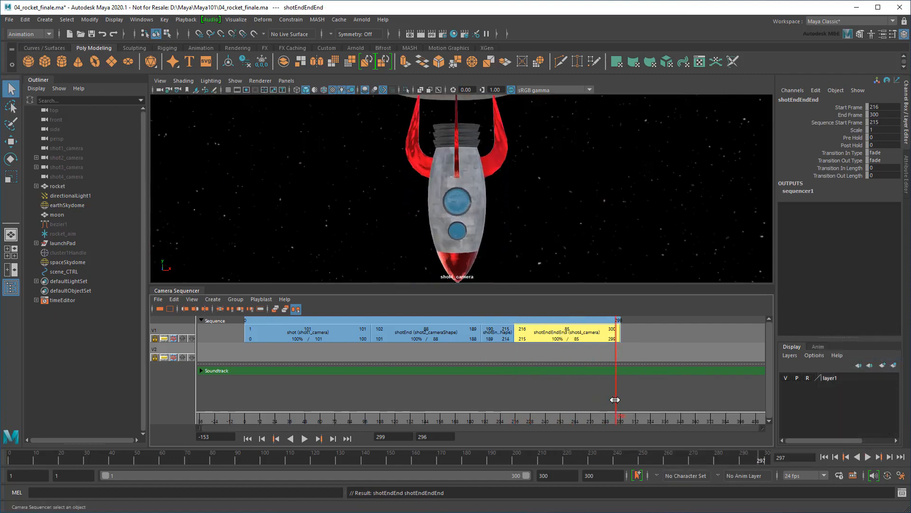
click(247, 438)
click(305, 439)
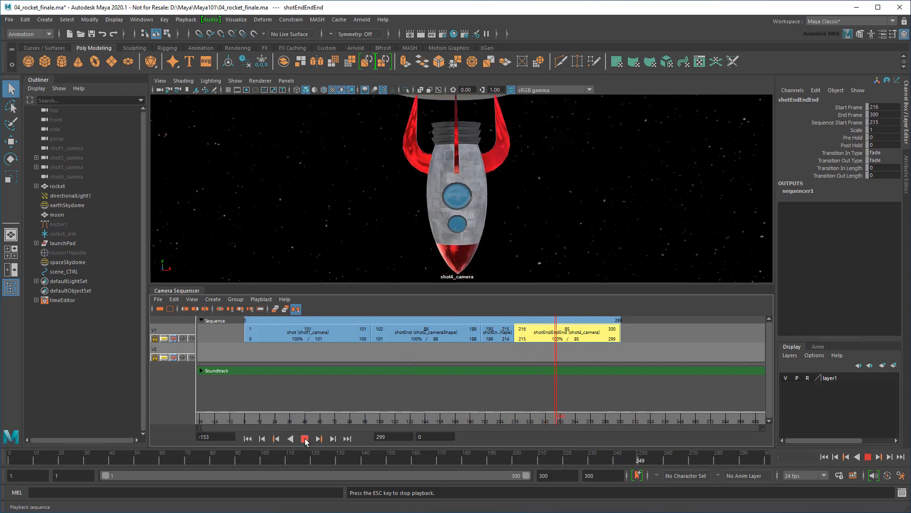
click(305, 439)
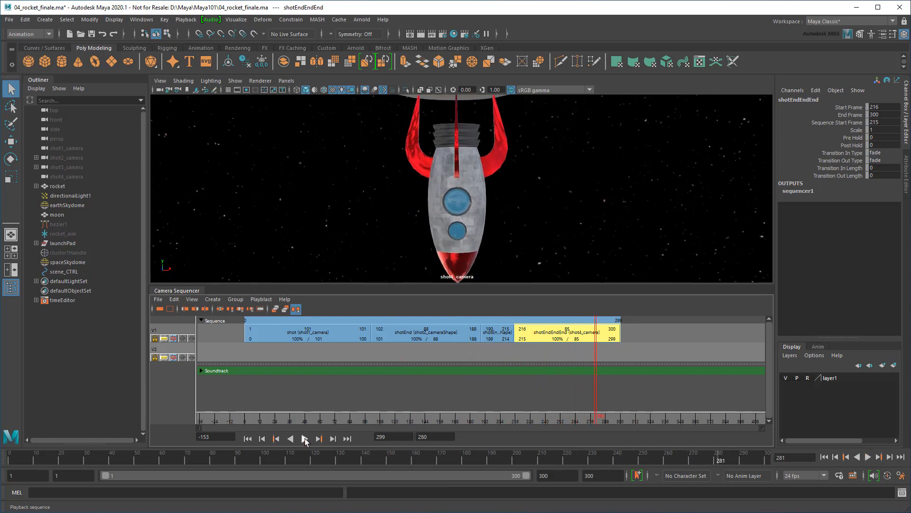
Step: Trim the shot2_camera clip to start at frame 120 and extend the shot1_camera clip to end at frame 119
mouse_move(596, 419)
mouse_down()
mouse_move(350, 422)
mouse_move(379, 423)
mouse_move(369, 422)
mouse_up()
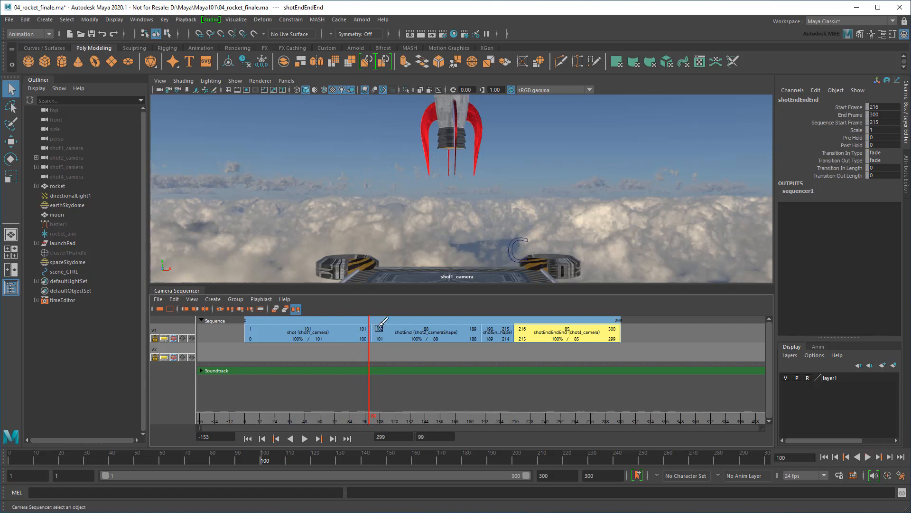
drag(380, 328, 407, 357)
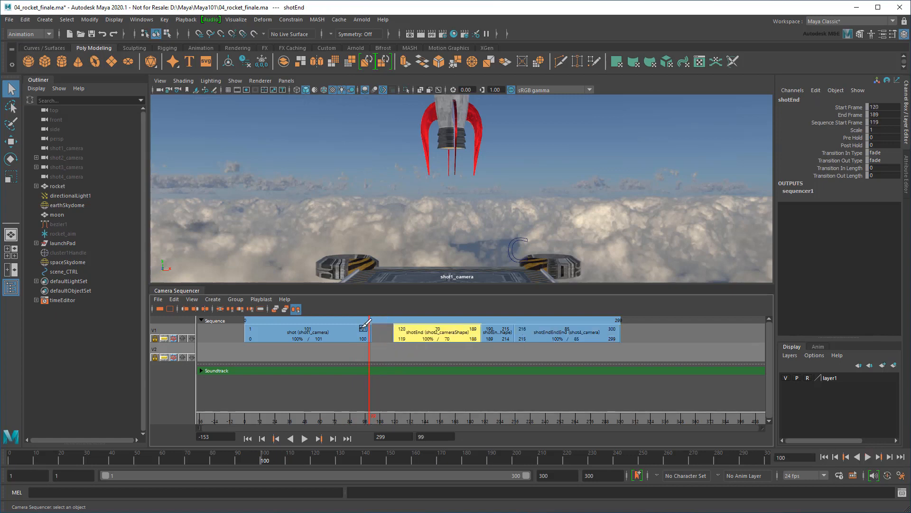
drag(363, 328, 387, 342)
Step: Play the sequence from frame 90 and scrub back across the cut between shot1_camera and shot2_camera
click(357, 419)
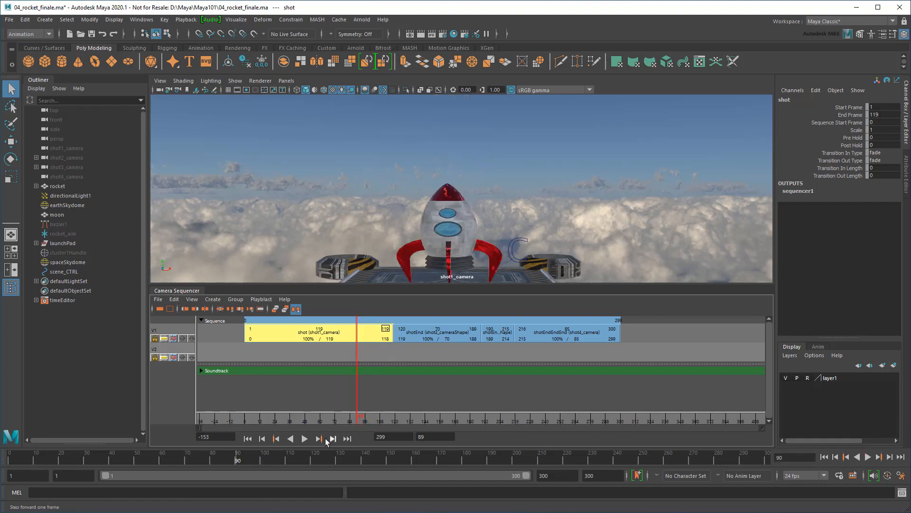
click(304, 438)
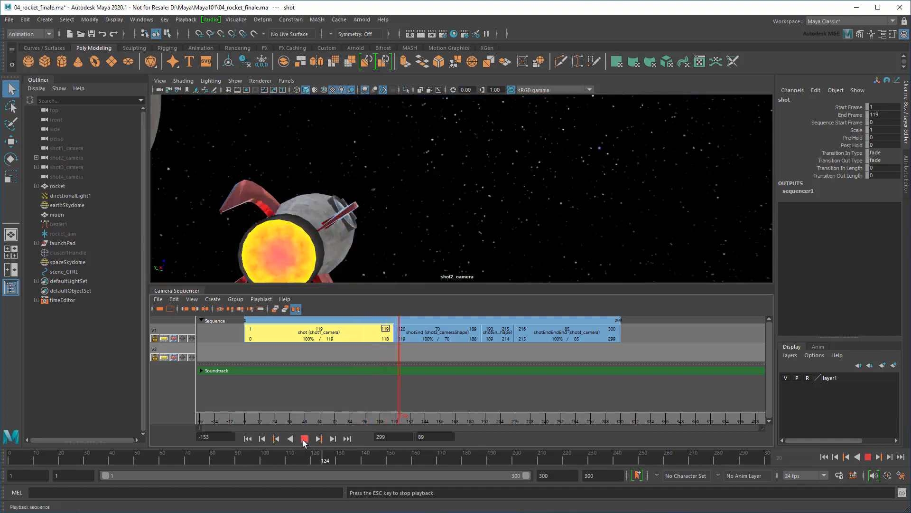
click(304, 440)
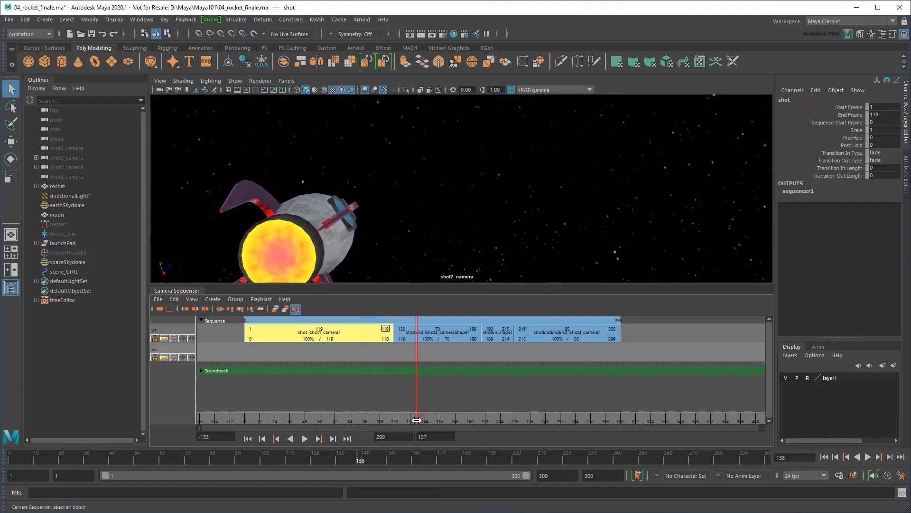
drag(416, 420, 391, 417)
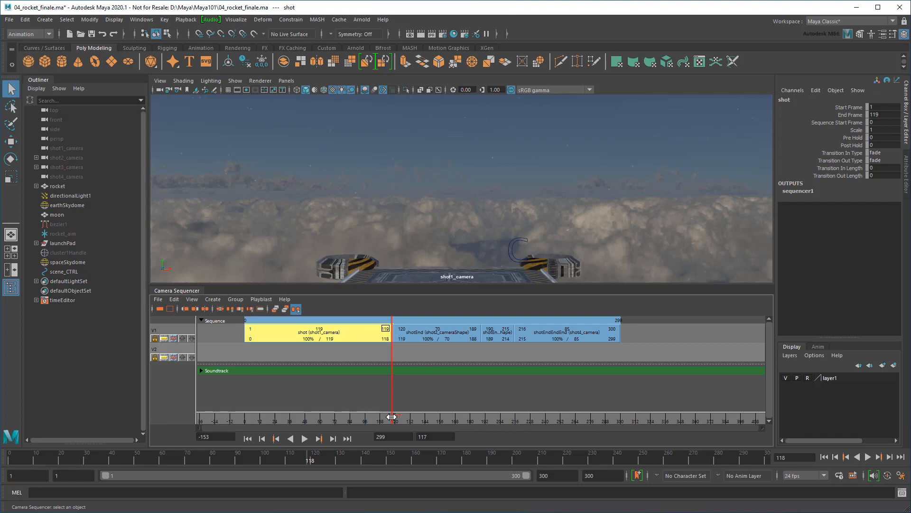
mouse_move(392, 417)
mouse_down()
mouse_move(402, 420)
mouse_move(391, 418)
mouse_up()
Step: Collapse the Camera Sequencer and hide the Outliner to enlarge the viewport
click(198, 292)
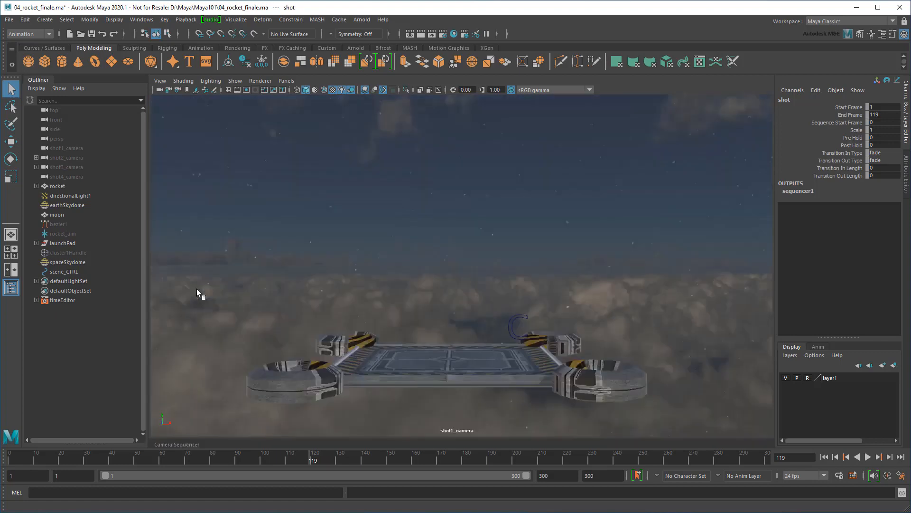
click(8, 289)
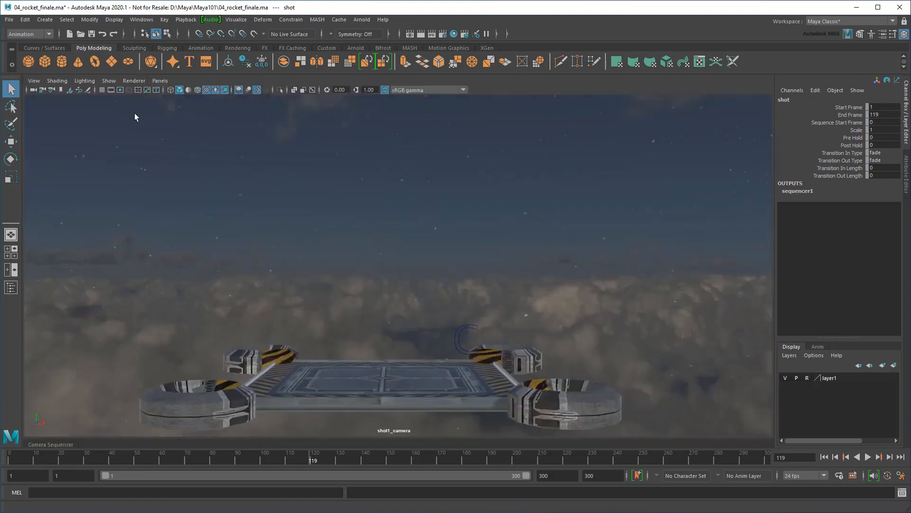
Step: Open the Time Editor and split the takeoff clip on track1 at frame 103
click(142, 19)
mouse_move(162, 61)
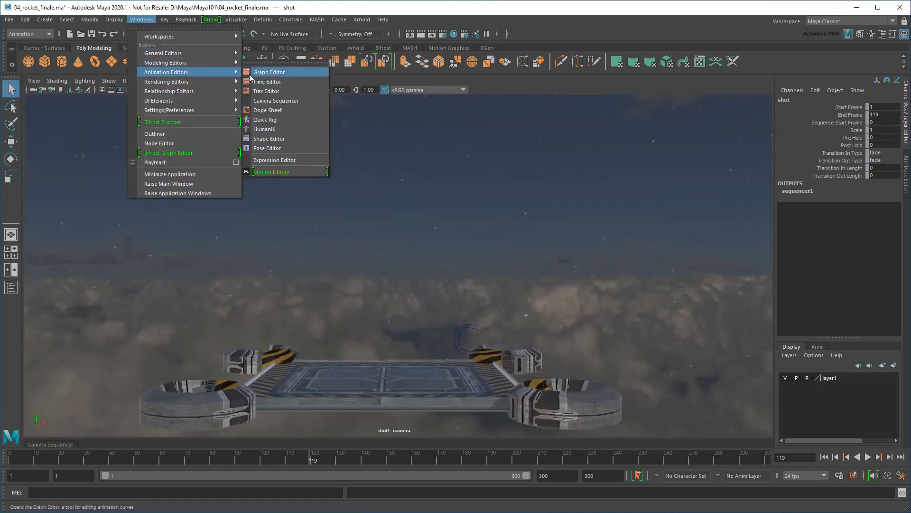
click(260, 85)
drag(316, 115, 239, 313)
drag(441, 370, 408, 367)
click(403, 384)
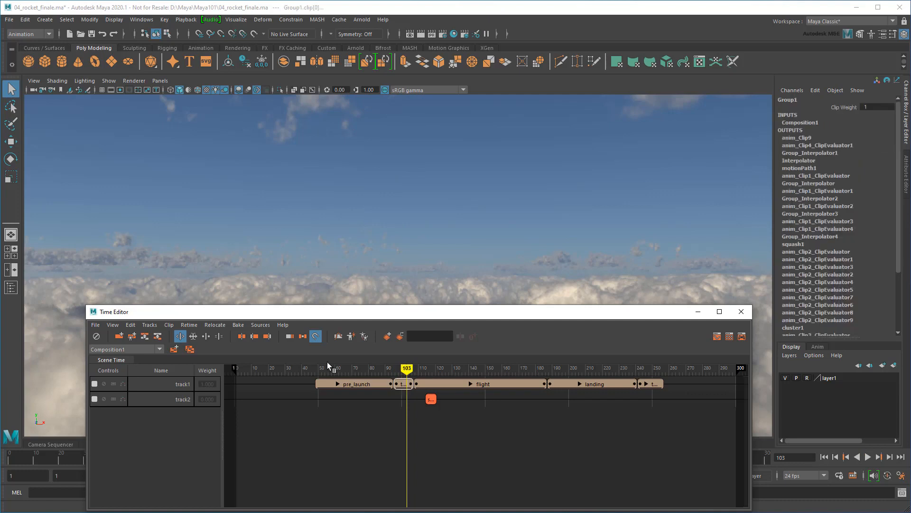
click(247, 338)
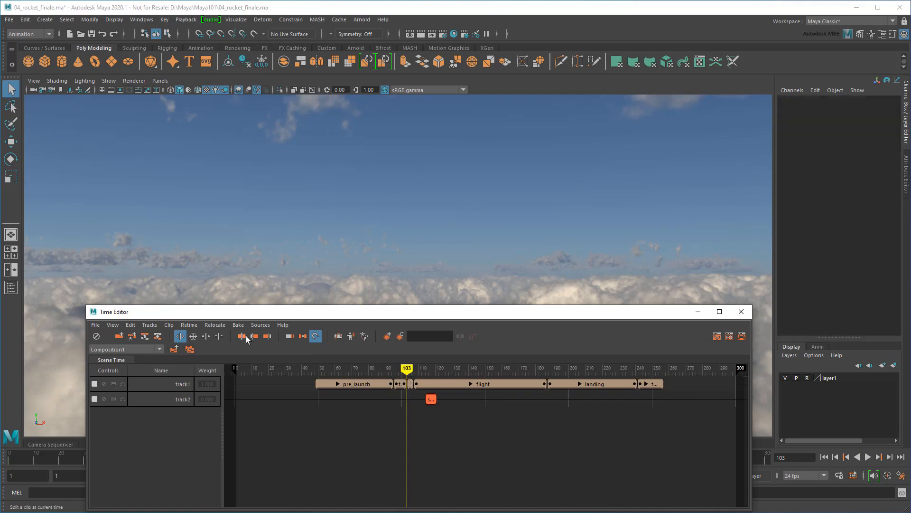
Step: Move the second takeoff piece and the clips after it so the piece starts at frame 121, and minimise the Time Editor
click(412, 387)
drag(412, 386, 437, 374)
click(431, 432)
click(704, 313)
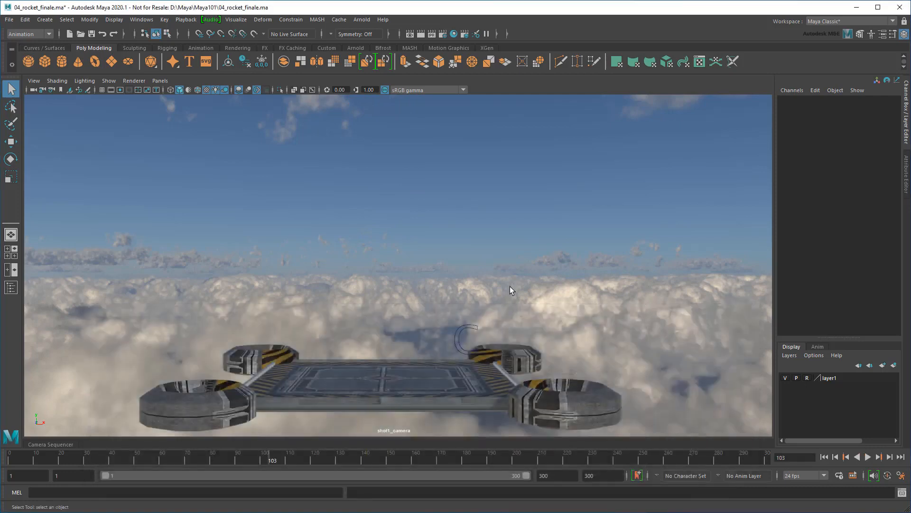
Step: Switch the viewport to the perspective camera, reframe the rocket and launch pad, and play back the takeoff
click(160, 81)
mouse_move(177, 93)
click(284, 92)
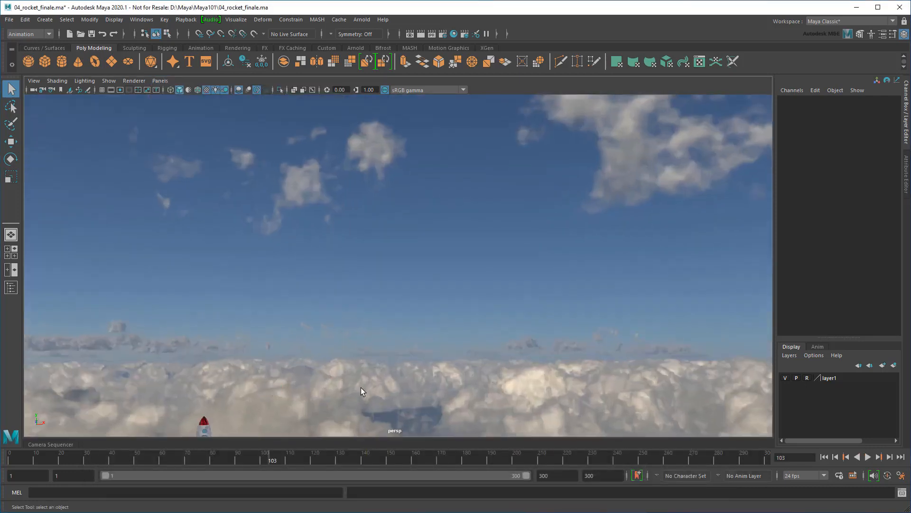
alt+middle_drag(361, 387, 537, 229)
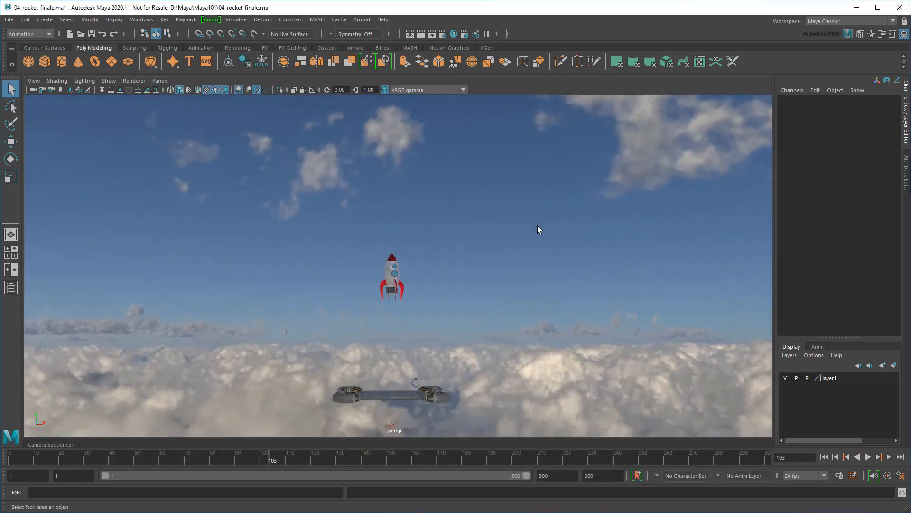
click(207, 456)
click(868, 456)
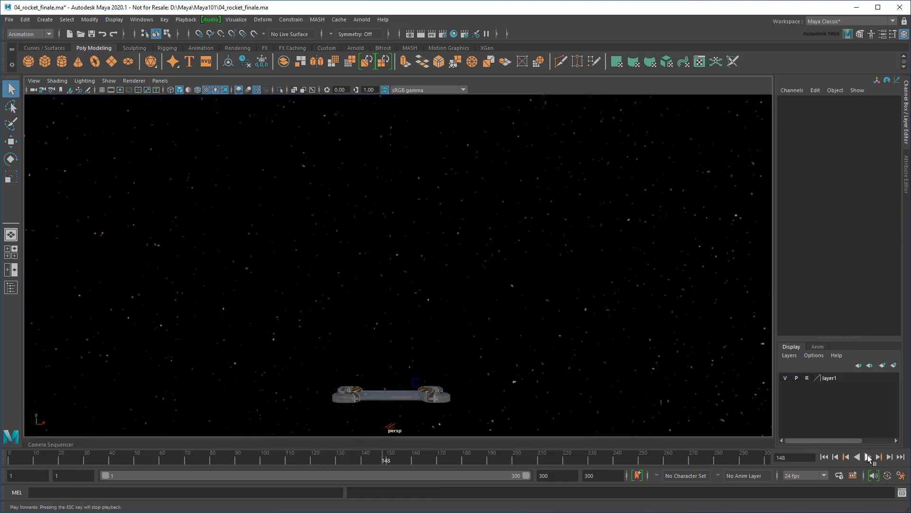
Step: Reopen the Camera Sequencer and Outliner, play the sequence from frame 59, and scrub back to the start of the shot2_camera clip
click(56, 445)
click(11, 287)
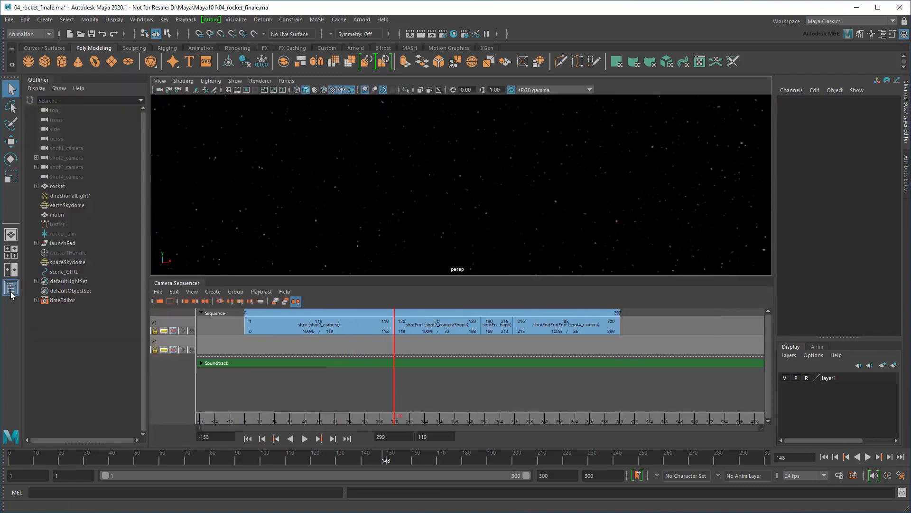
click(320, 420)
click(304, 438)
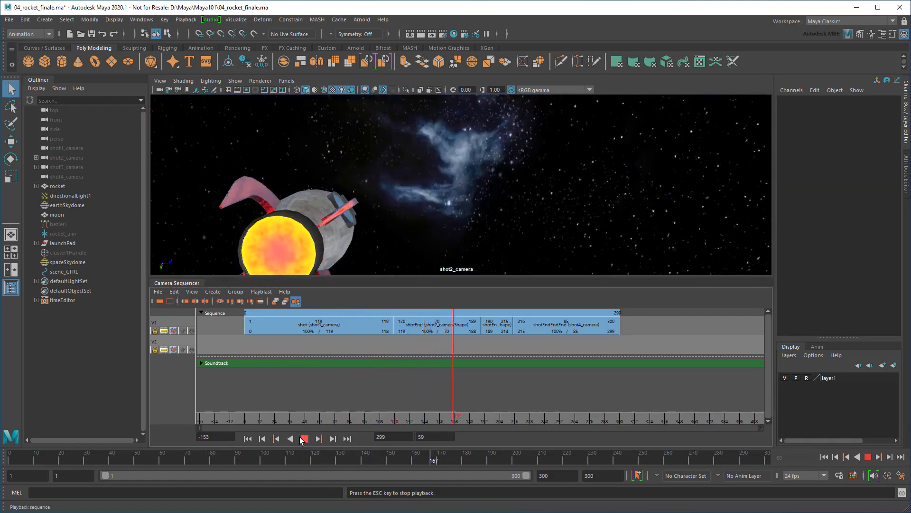
click(304, 438)
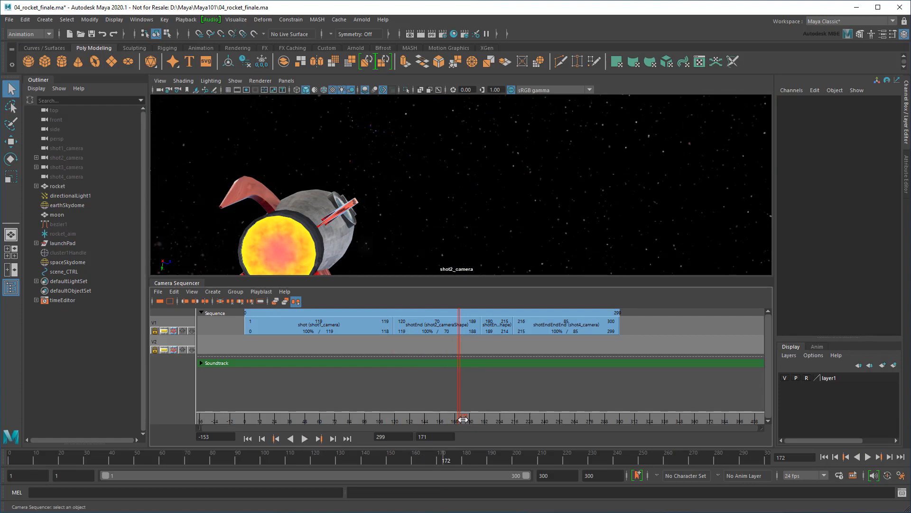
drag(463, 419, 394, 422)
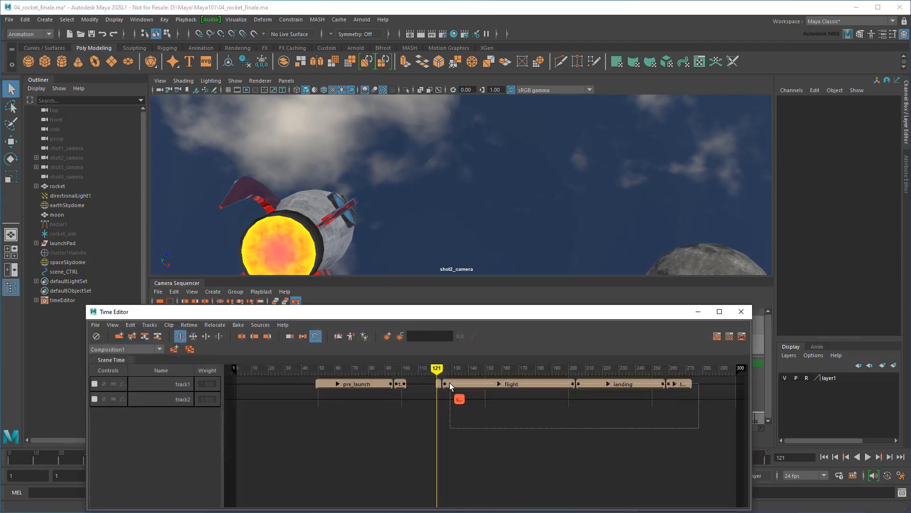
Step: Move the flight and later clips to start at frame 140, and scale the takeoff1 clip to fill the gap from frame 121
drag(450, 383, 490, 385)
click(193, 336)
click(440, 384)
scroll(445, 395, up, 2)
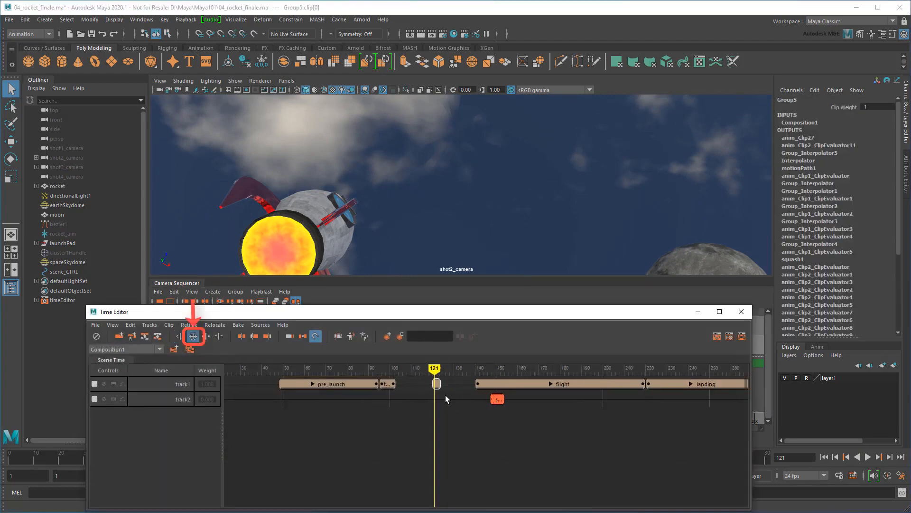
scroll(445, 395, up, 2)
drag(434, 384, 506, 384)
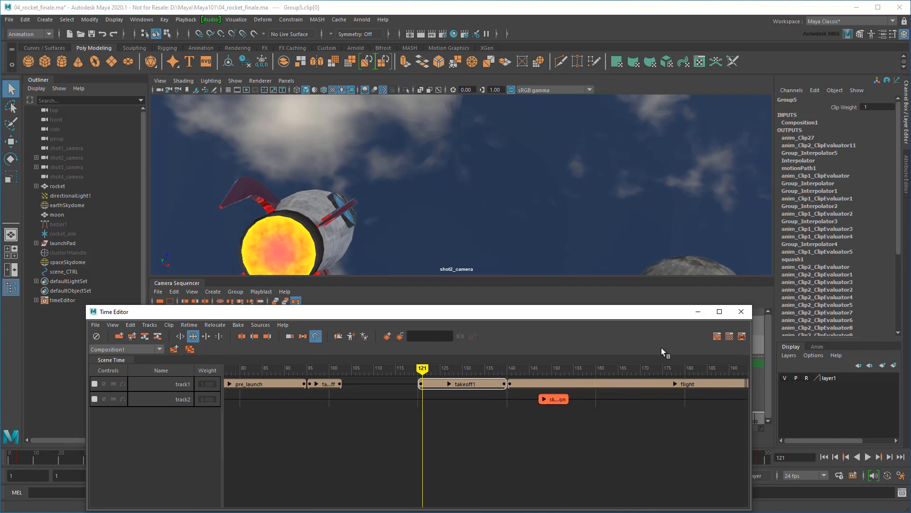
Step: Minimise the Time Editor, play the sequence through the second shot, and scrub back to sequence frame 120
click(698, 312)
click(304, 438)
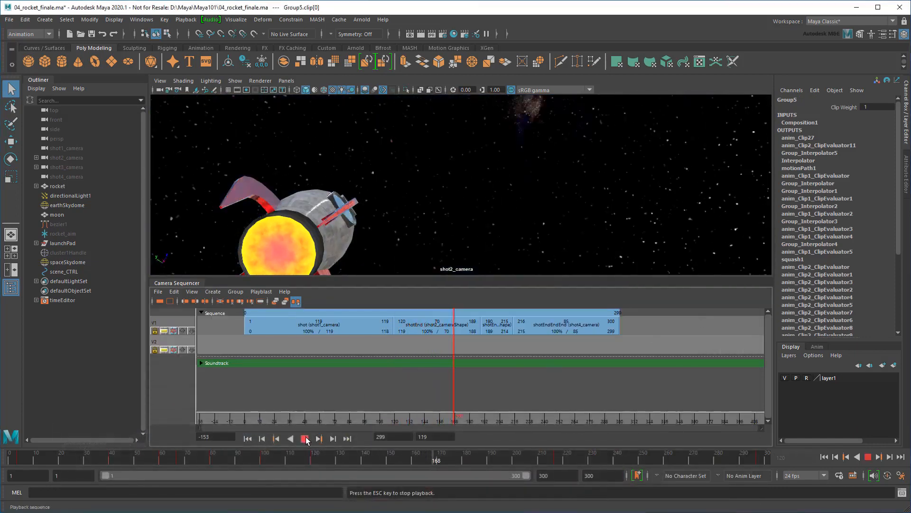
click(306, 437)
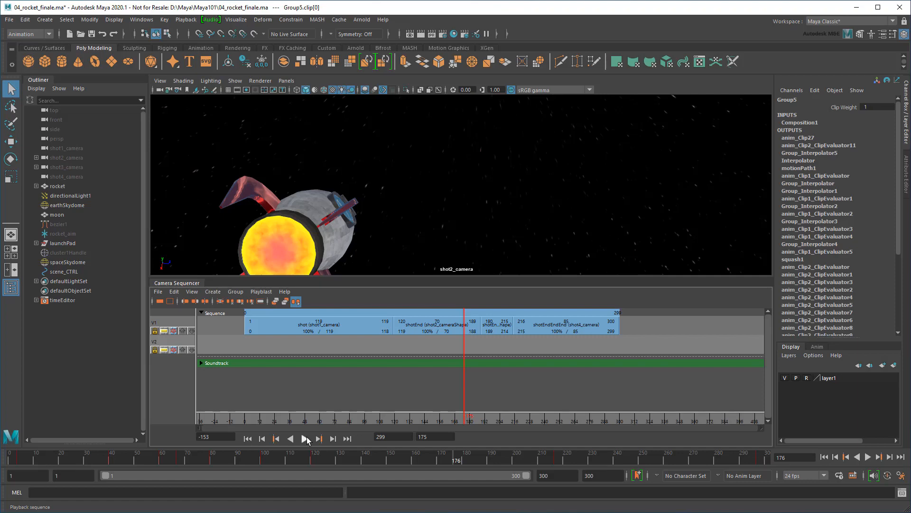
drag(414, 421, 392, 427)
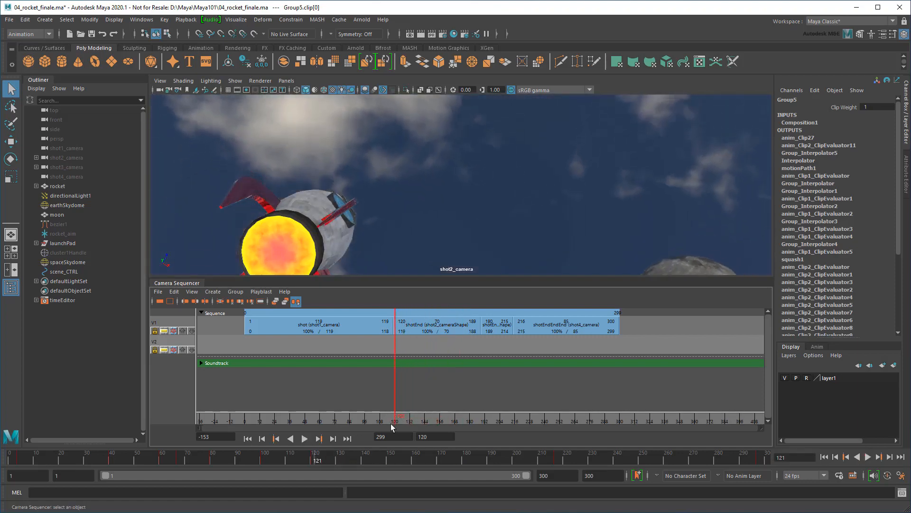
Step: Show shot2_camera's attributes and key its focal length of 35 at frame 120
click(67, 158)
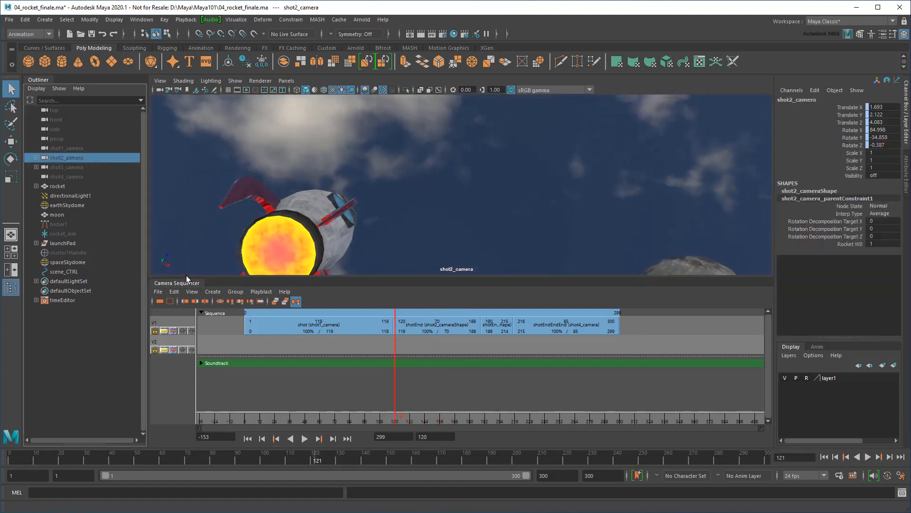
key(ctrl+a)
click(9, 289)
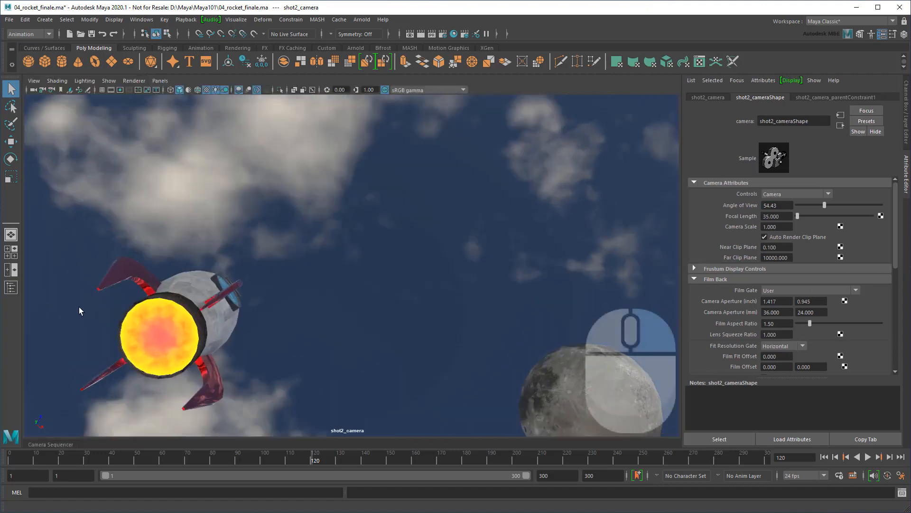
right_drag(752, 214, 764, 228)
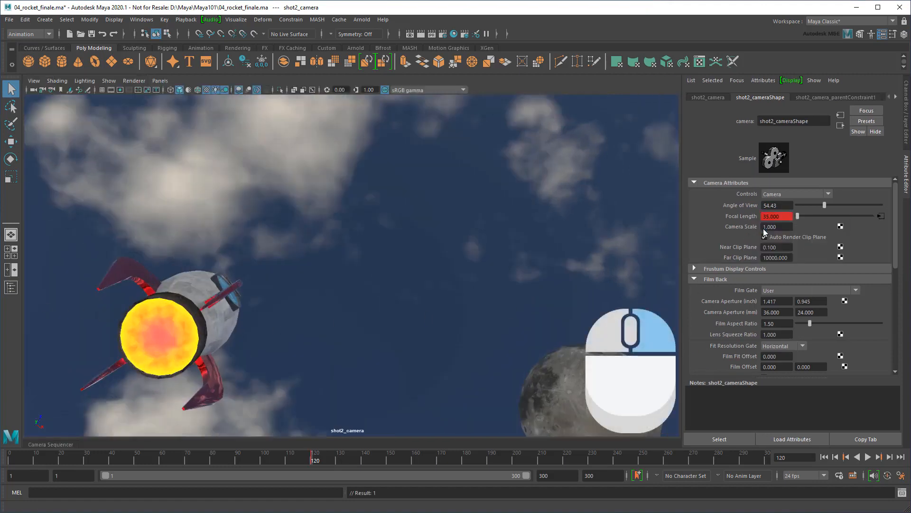
Step: Key shot2_camera's focal length at 15 on frame 160 and play back the zoom from frame 120
key(alt+v)
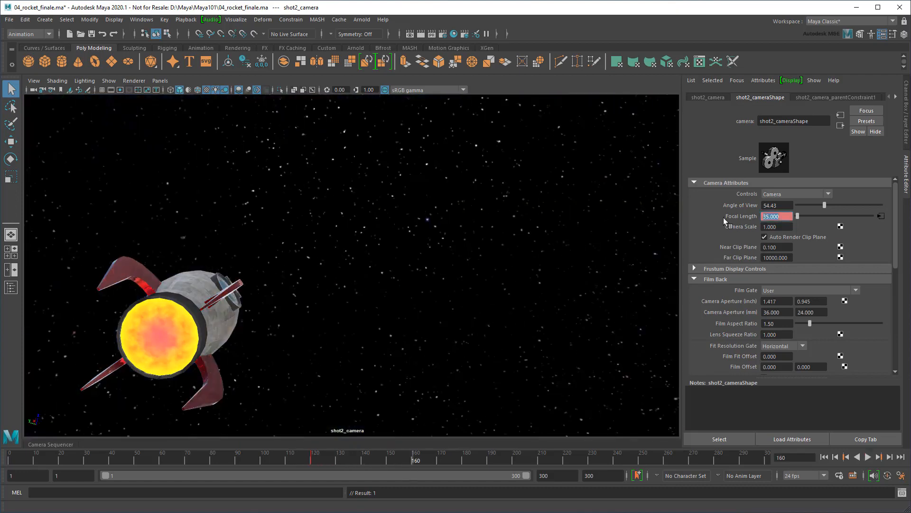
text(15)
key(Return)
right_drag(723, 217, 765, 233)
click(311, 458)
click(867, 457)
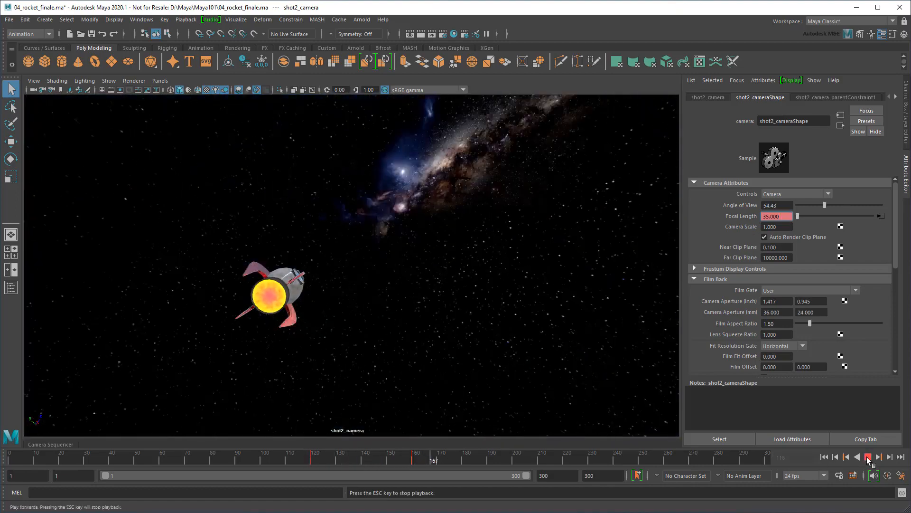
click(868, 457)
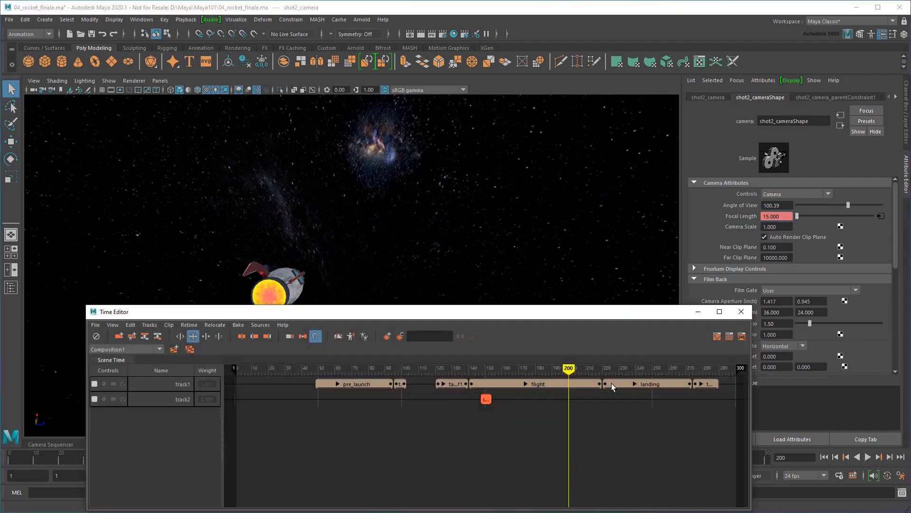
Step: Move the landing clip and the clip after it to start at frame 281, and scale the flight clip to end there
drag(613, 387, 703, 384)
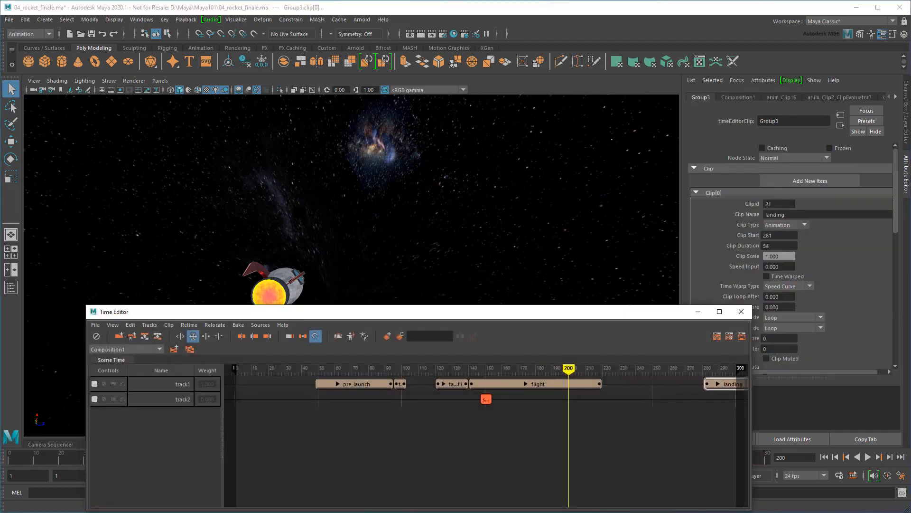
drag(600, 384, 703, 386)
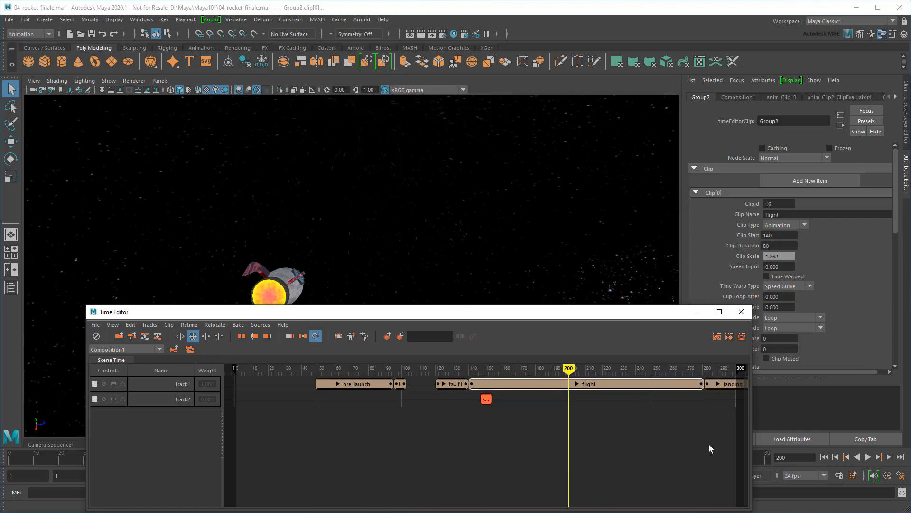
Step: Play back the stretched flight from frame 160 with the Time Editor minimised
drag(548, 371, 502, 372)
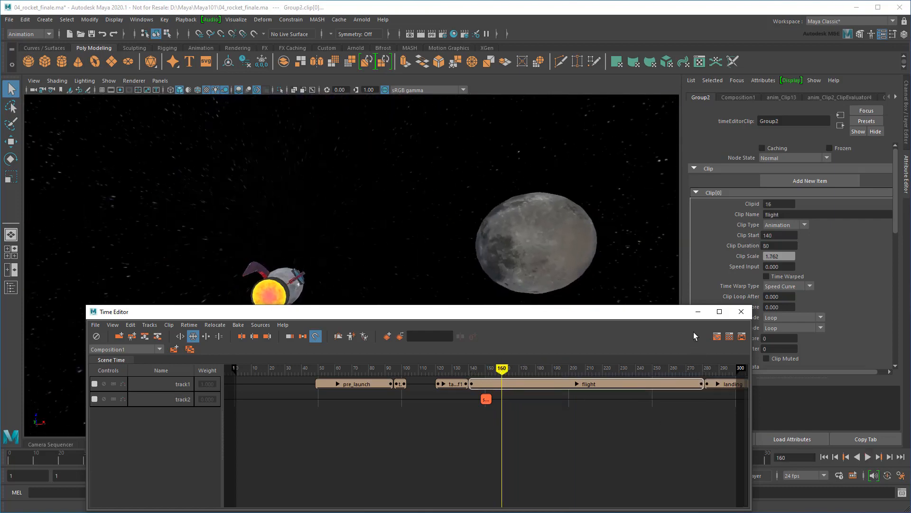
click(698, 311)
click(868, 457)
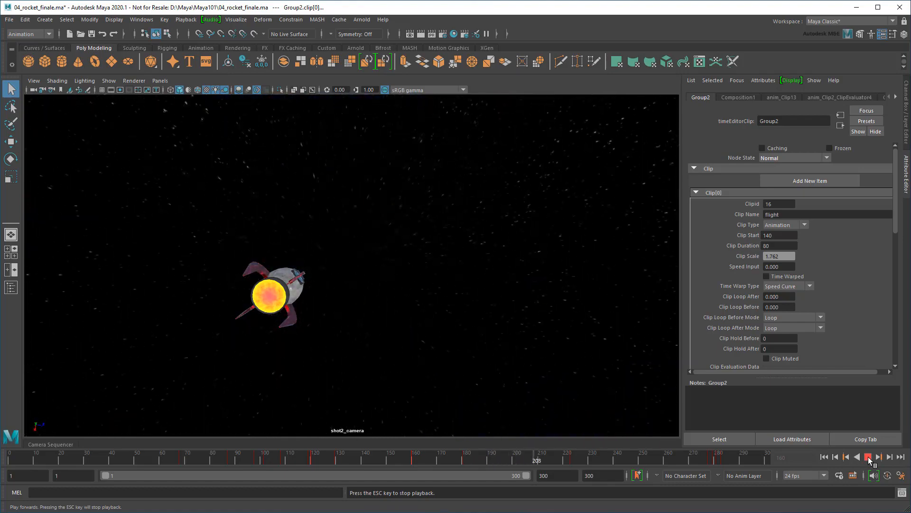
key(Escape)
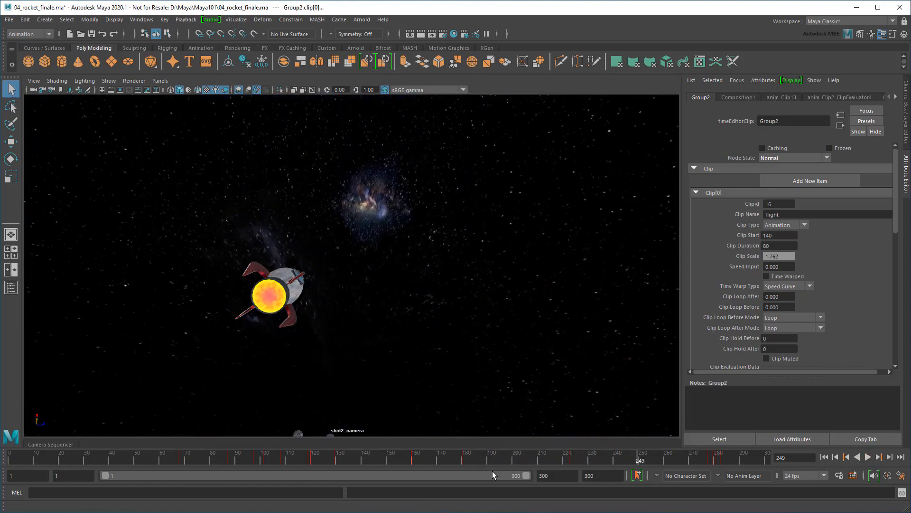
Step: Expand the Camera Sequencer, scrub to the shot4_camera clip, and set the playback end frame to 400
click(63, 445)
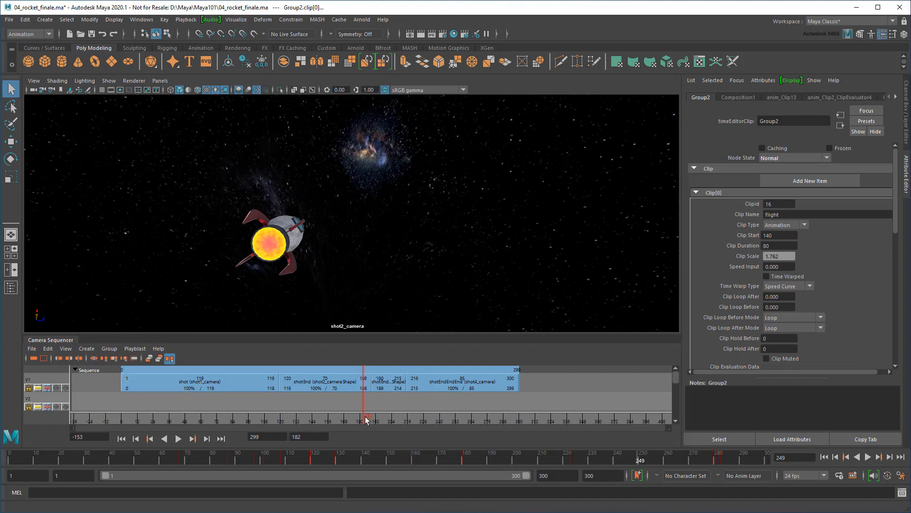
drag(367, 419, 408, 435)
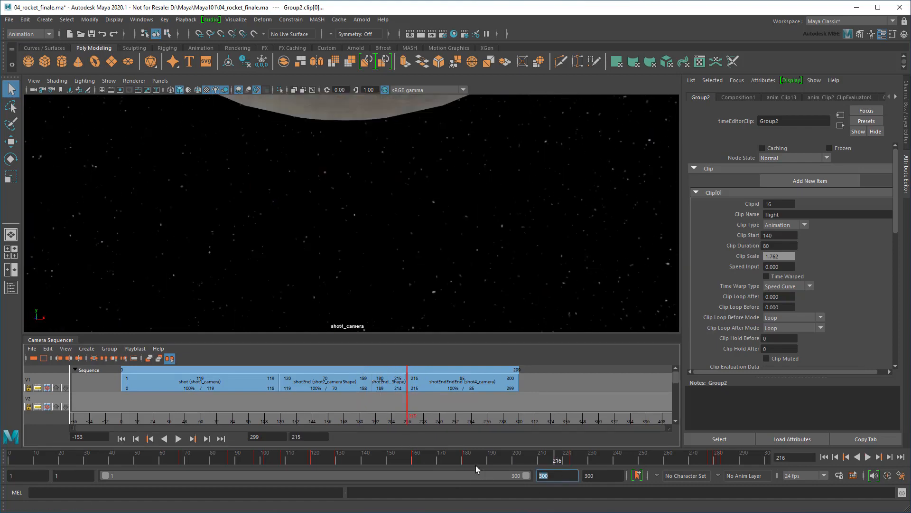
text(400)
key(Return)
Step: Retime the shot4_camera clip to start at frame 290 and end at frame 375
drag(517, 382, 659, 404)
drag(416, 417, 619, 420)
drag(658, 378, 618, 377)
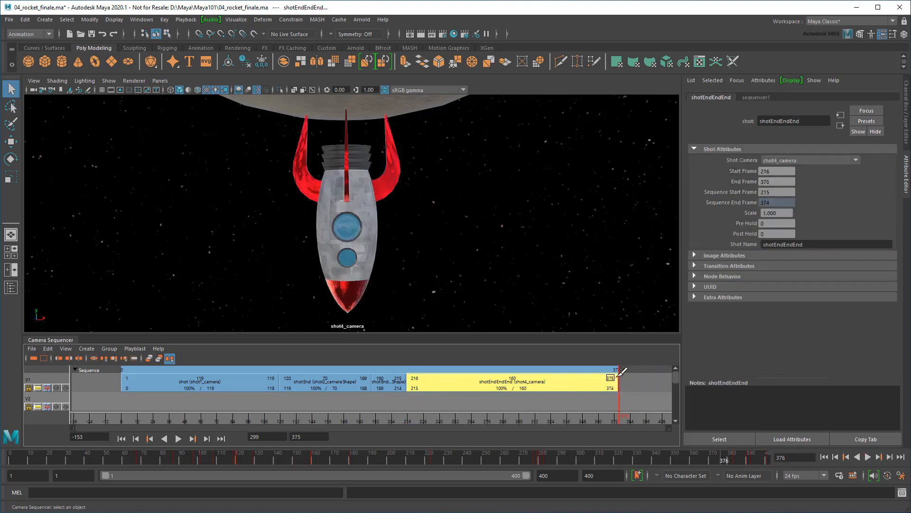
drag(619, 420, 505, 419)
drag(408, 378, 504, 378)
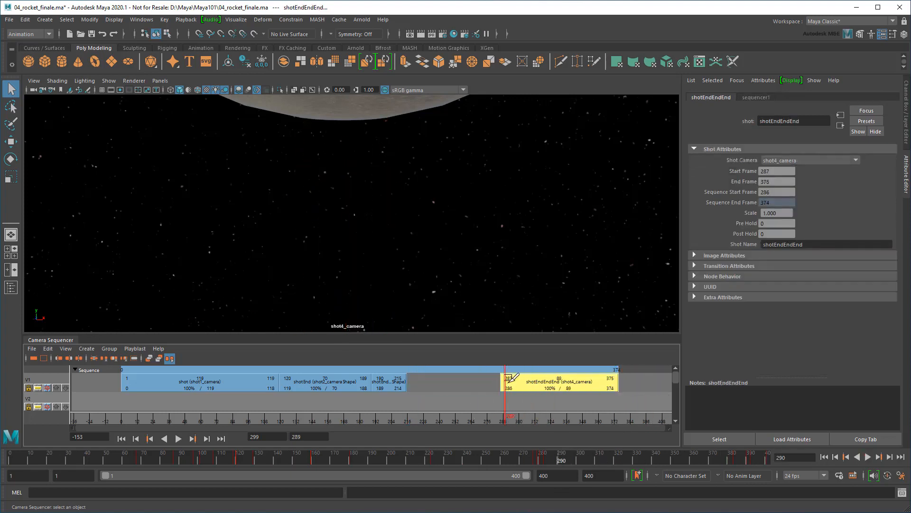
Step: Retime the shot3_camera clip to start at frame 281 and end at frame 289
drag(405, 379, 500, 394)
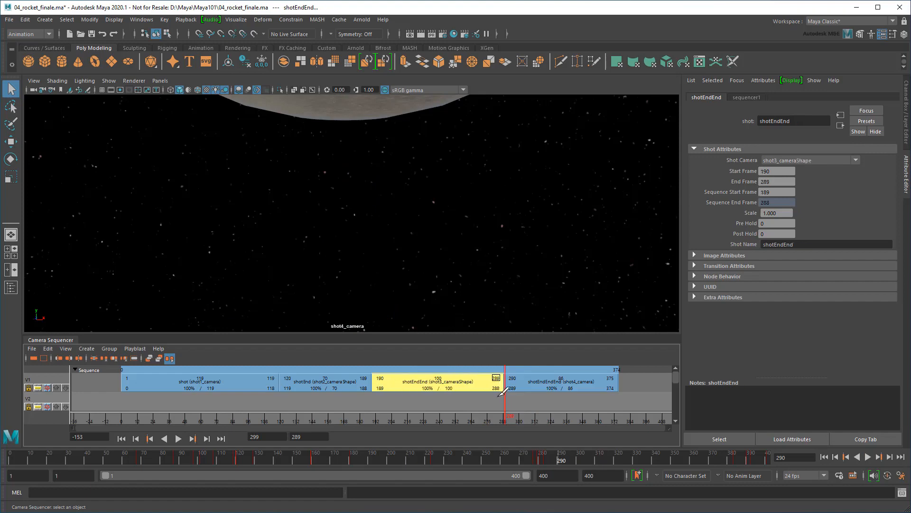
click(493, 417)
drag(381, 379, 502, 379)
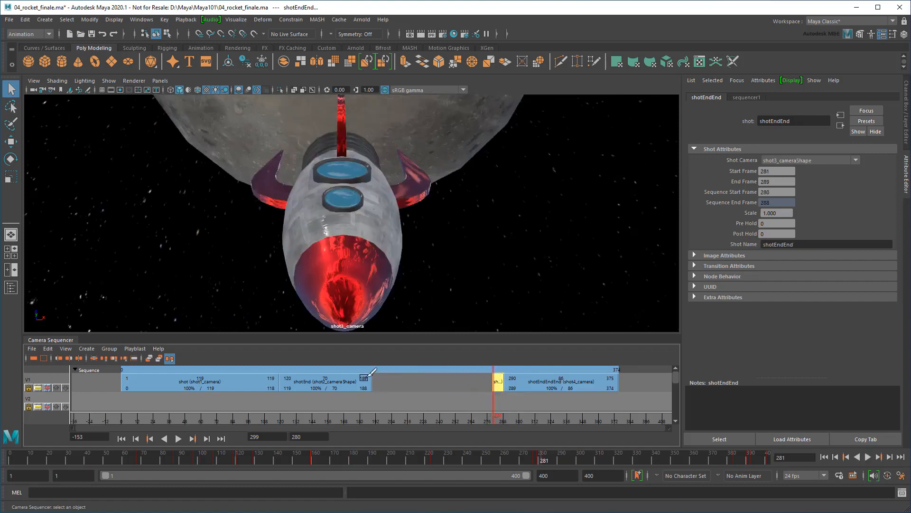
Step: Extend the shot2_camera clip and adjust its end to frame 270
drag(371, 371, 489, 378)
click(488, 422)
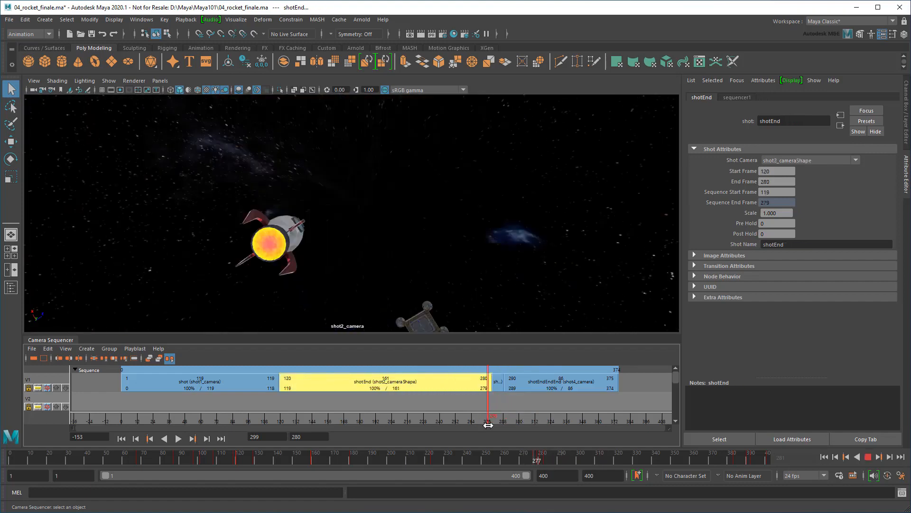
mouse_move(487, 425)
mouse_down()
mouse_move(477, 425)
mouse_move(499, 425)
mouse_move(477, 425)
mouse_up()
drag(489, 378, 477, 374)
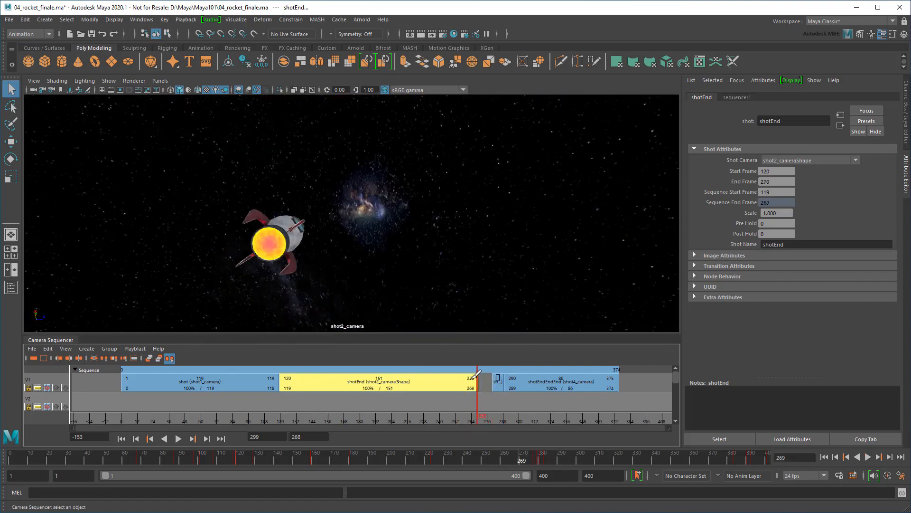
Step: Extend the shot3_camera clip backward to start at frame 271, and move the current time to frame 260
alt+right_drag(496, 378, 562, 382)
drag(598, 379, 573, 378)
drag(571, 415, 545, 430)
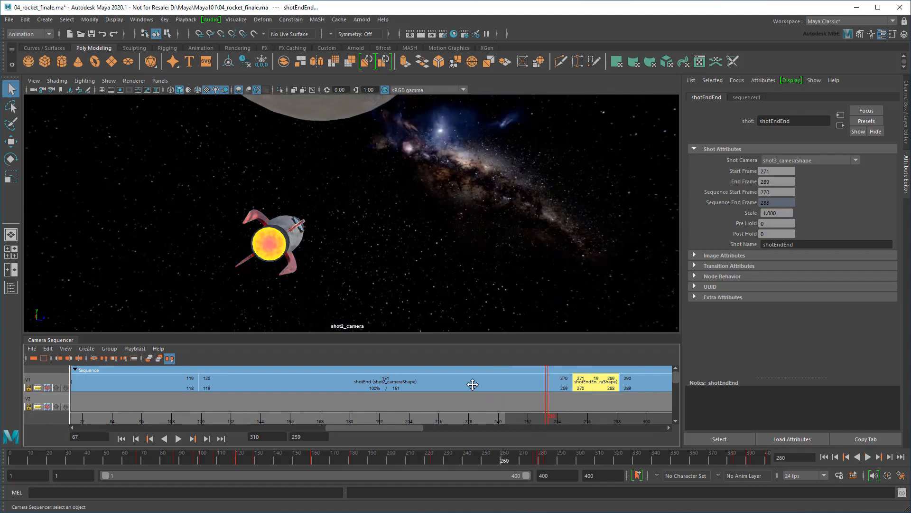
Step: Key the shot2_camera focal length of 15 at frame 260
click(471, 385)
click(855, 160)
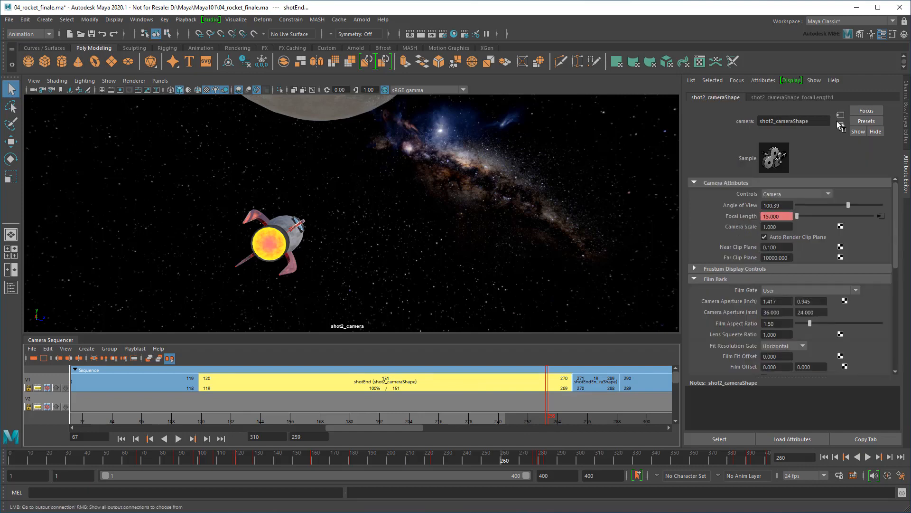
right_click(740, 216)
click(755, 231)
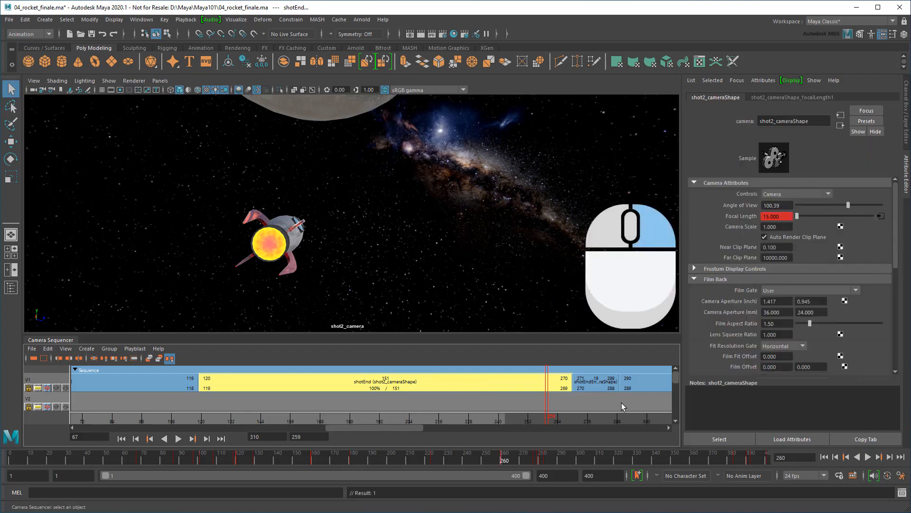
Step: Set the shot2_camera focal length to 35 at frame 270, key it, and play back the zoom
click(569, 418)
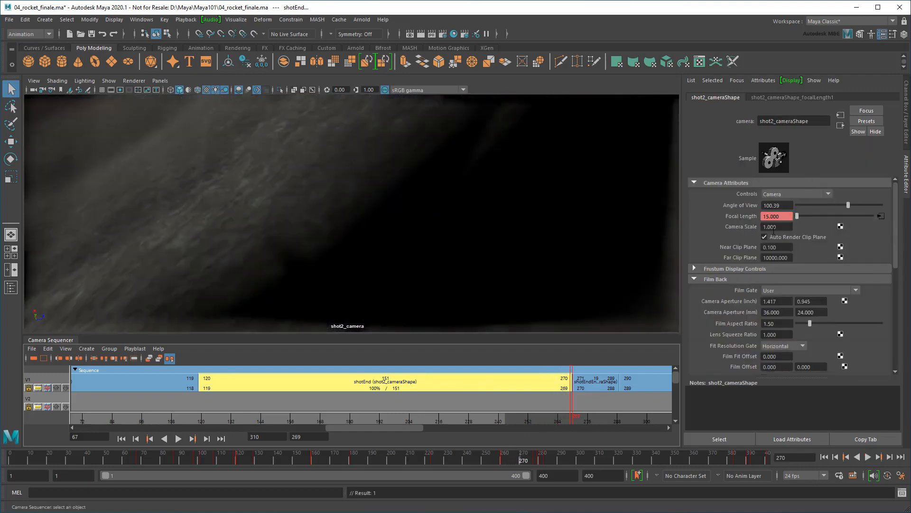
text(35)
key(Return)
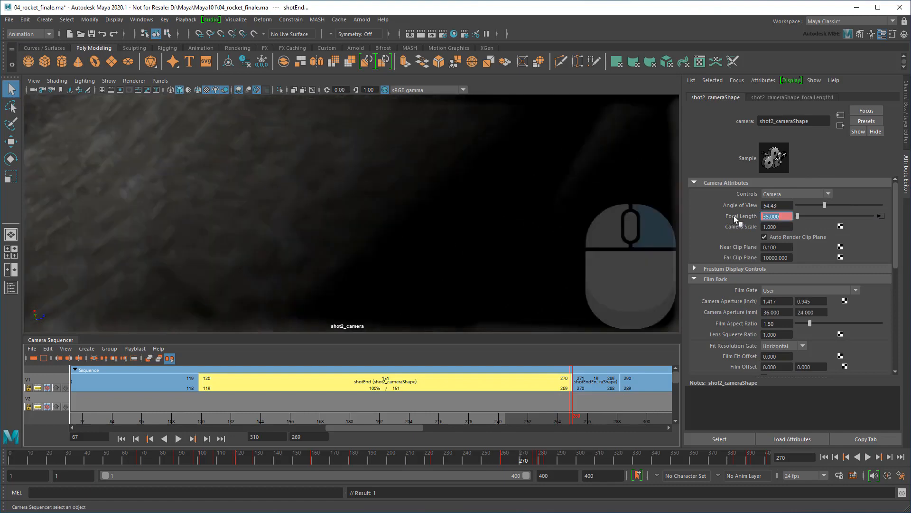
right_click(731, 218)
click(747, 231)
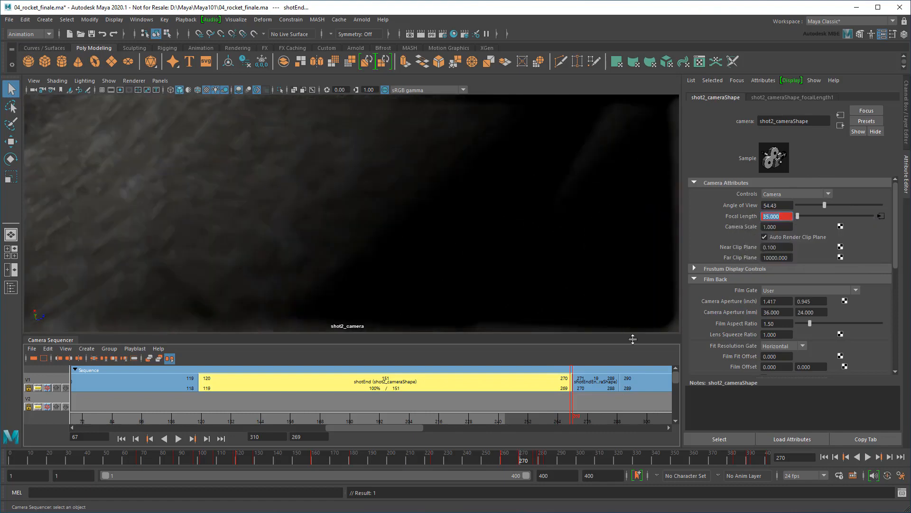
key(alt+v)
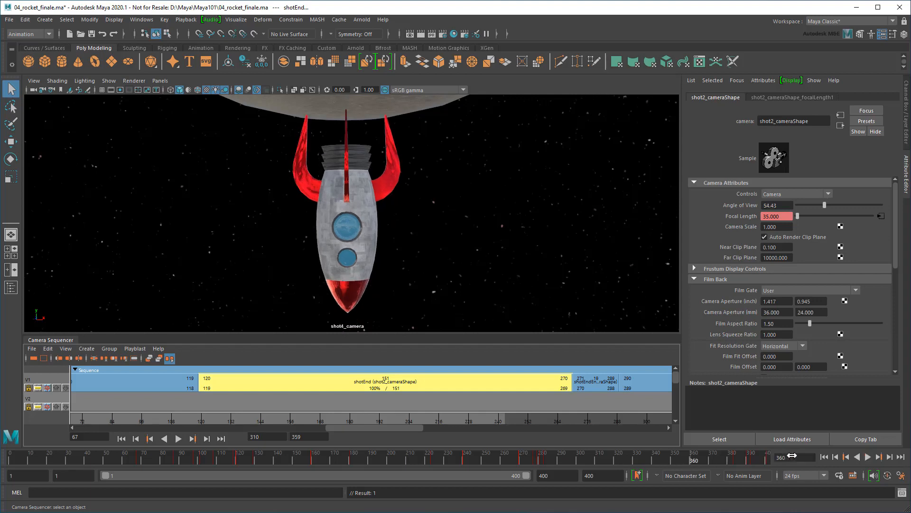
Step: Enable camera shake on shot2_cameraShape and enter =rand(-0.005, 0.005) for both Shake values
scroll(828, 286, down, 5)
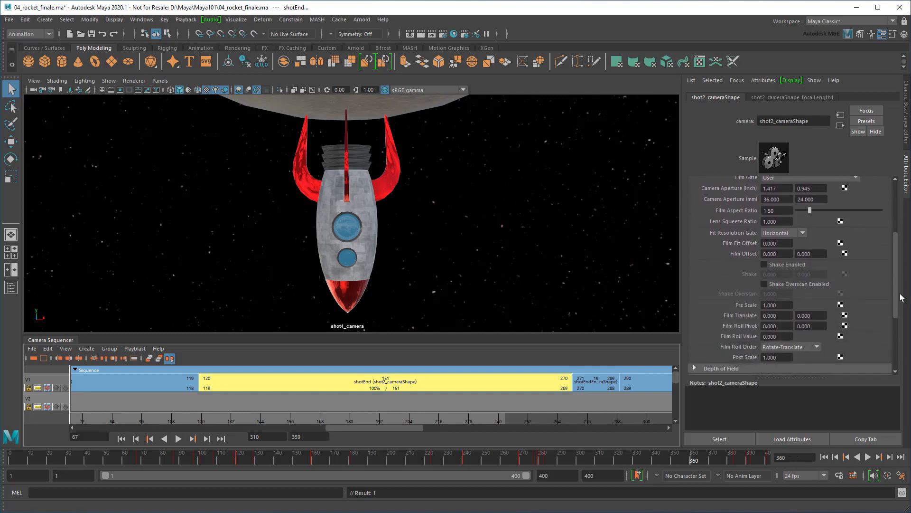
click(784, 238)
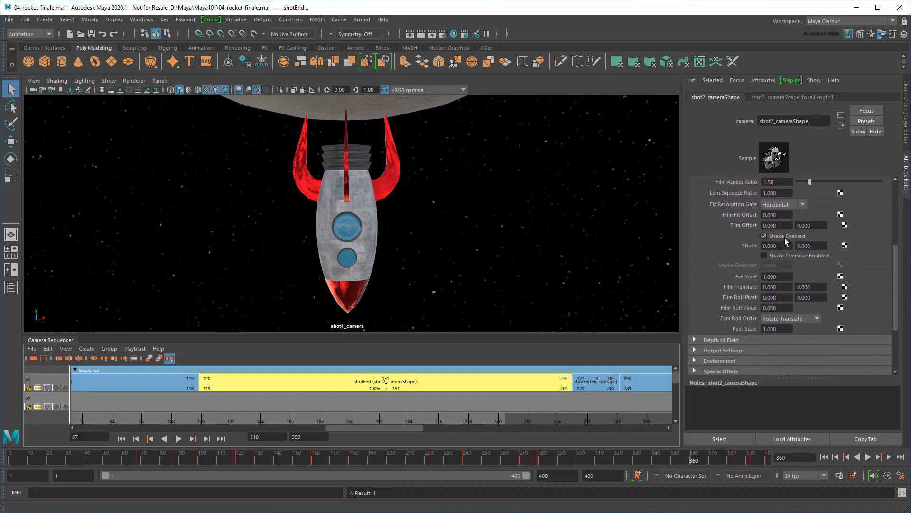
double_click(774, 245)
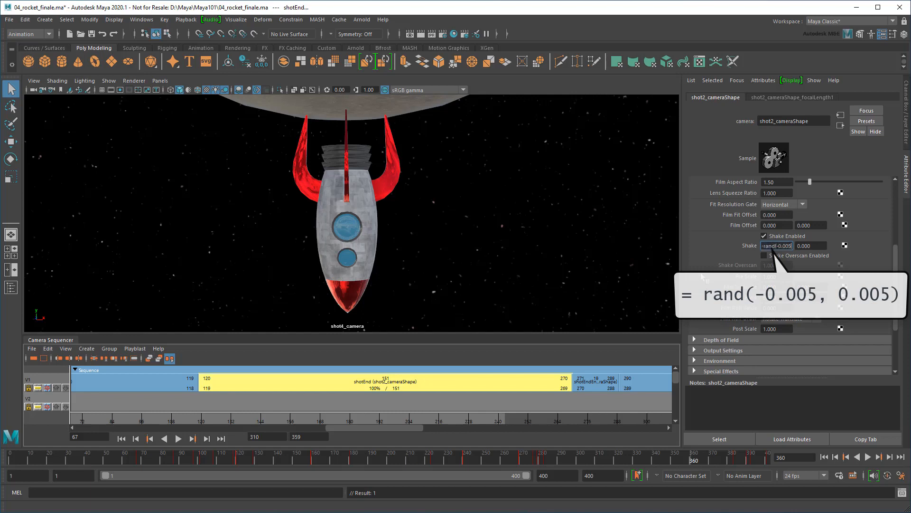
text(=rand(-0.005, 0.005))
key(Return)
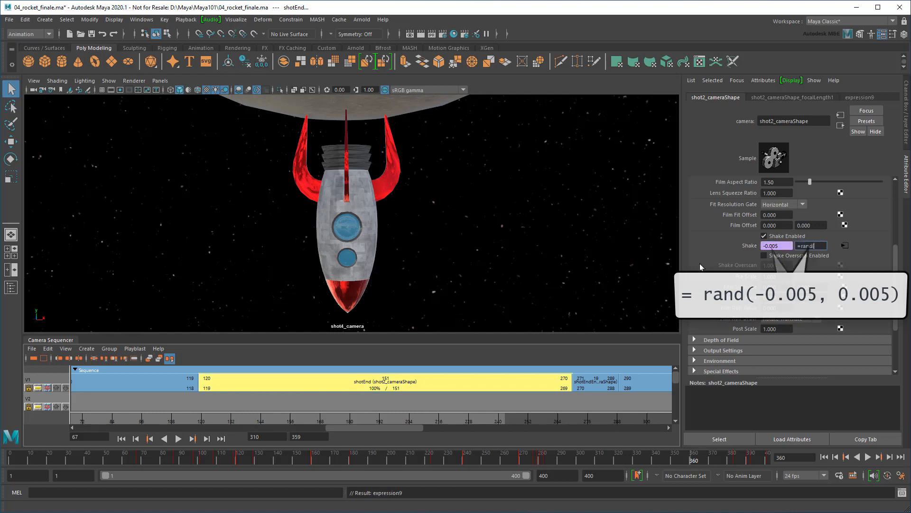
text(=rand(-0.005, 0.005))
key(Return)
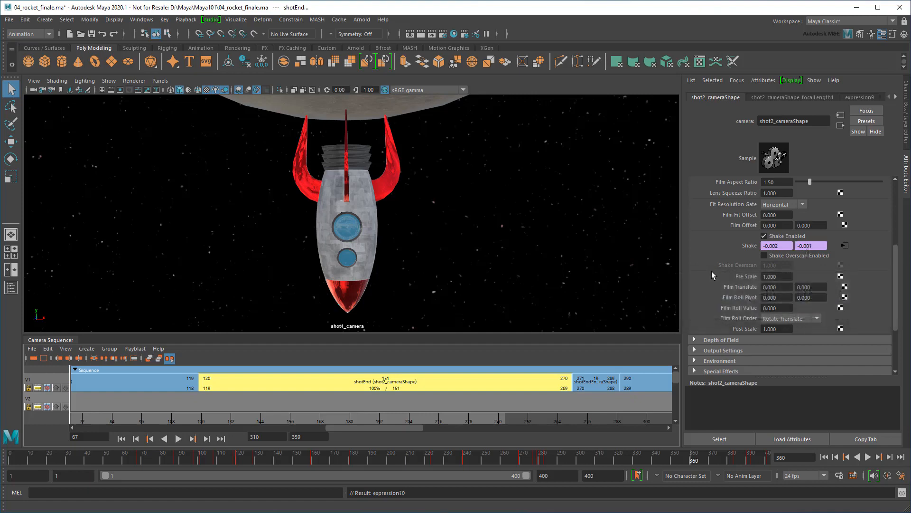
Step: Play the sequence from the start of the shot2_camera clip to review the camera shake
drag(565, 418, 202, 416)
click(178, 438)
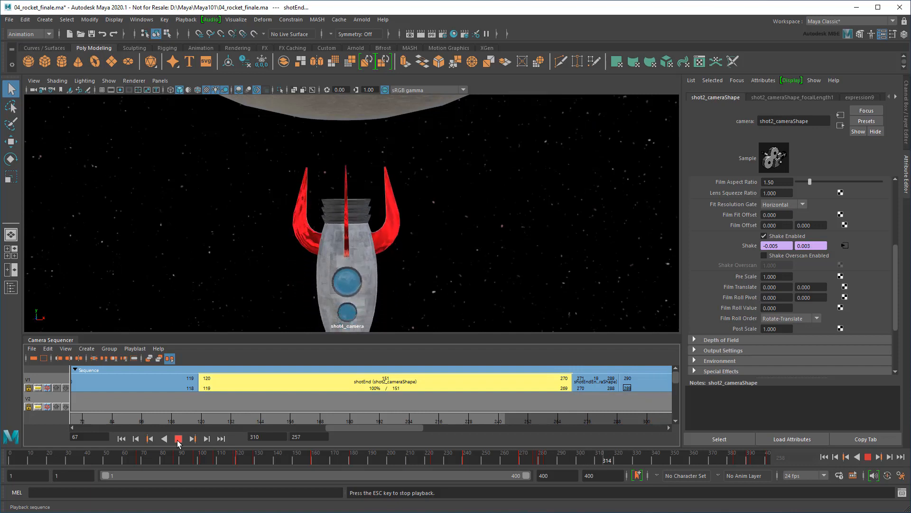
click(178, 439)
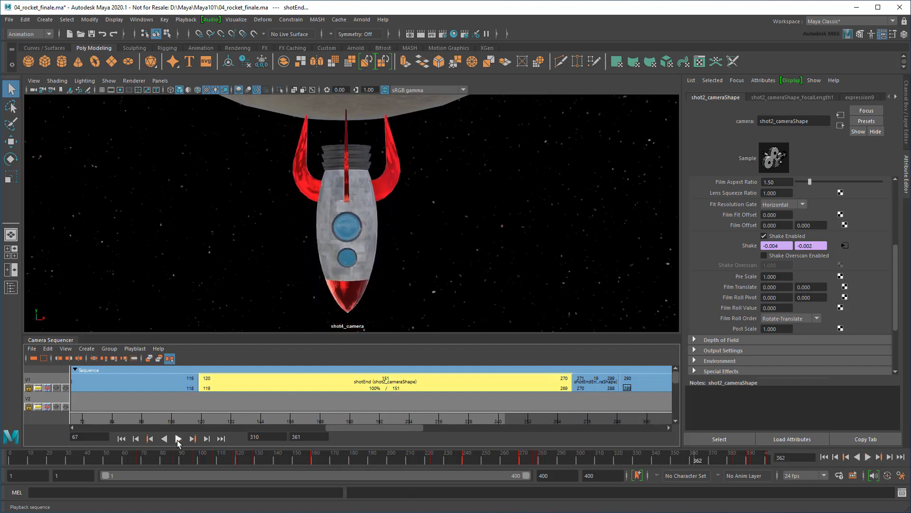
Step: Select launchPad in the Outliner and key its visibility on at frame 120
scroll(244, 410, down, 4)
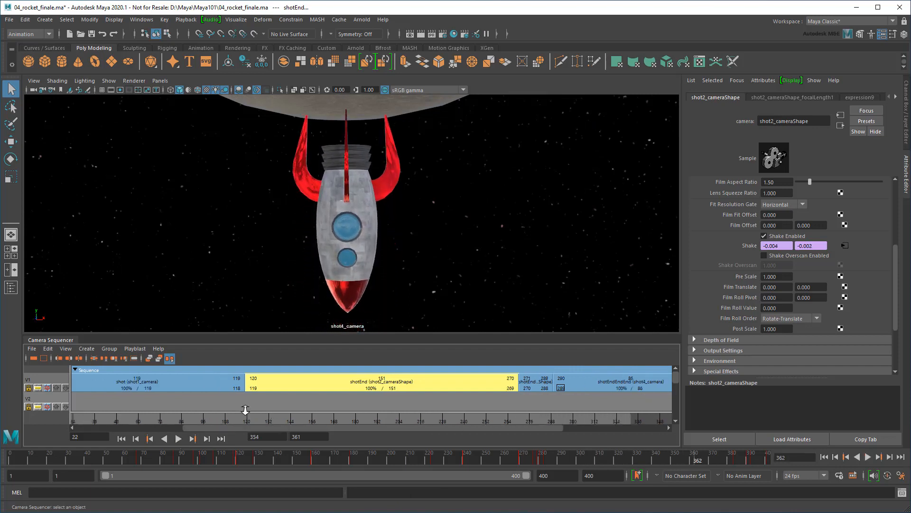
alt+middle_drag(203, 374, 216, 374)
drag(213, 416, 268, 423)
click(7, 287)
click(67, 244)
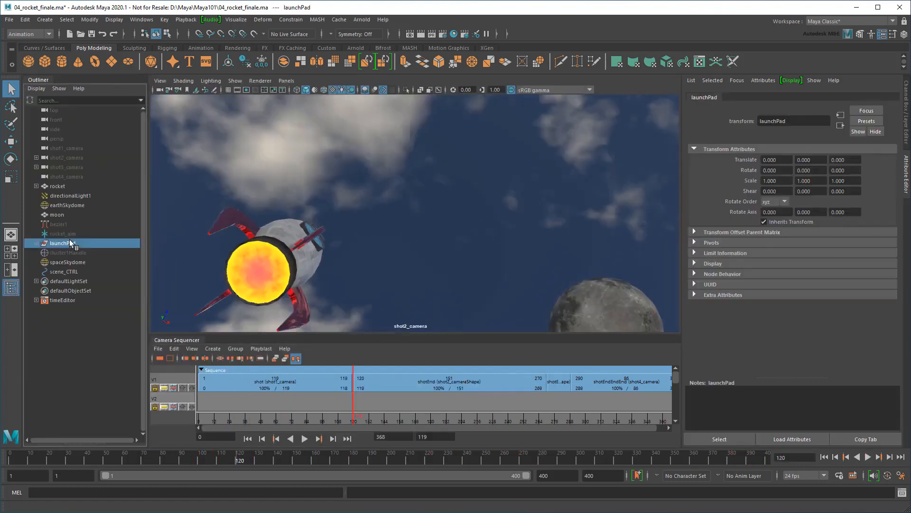
click(906, 125)
right_click(857, 176)
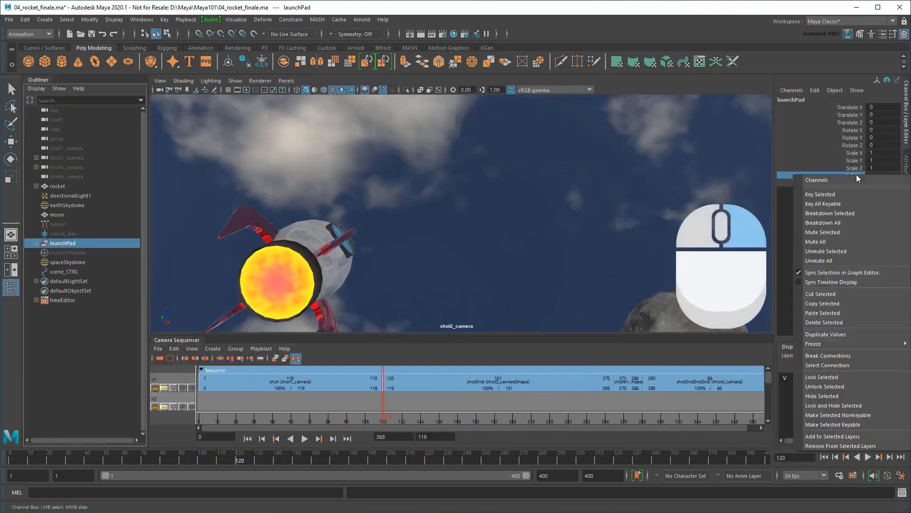
click(852, 190)
Step: Turn launchPad's visibility off at frame 121, key it, and scrub through the shot2_camera clip
drag(237, 459, 238, 460)
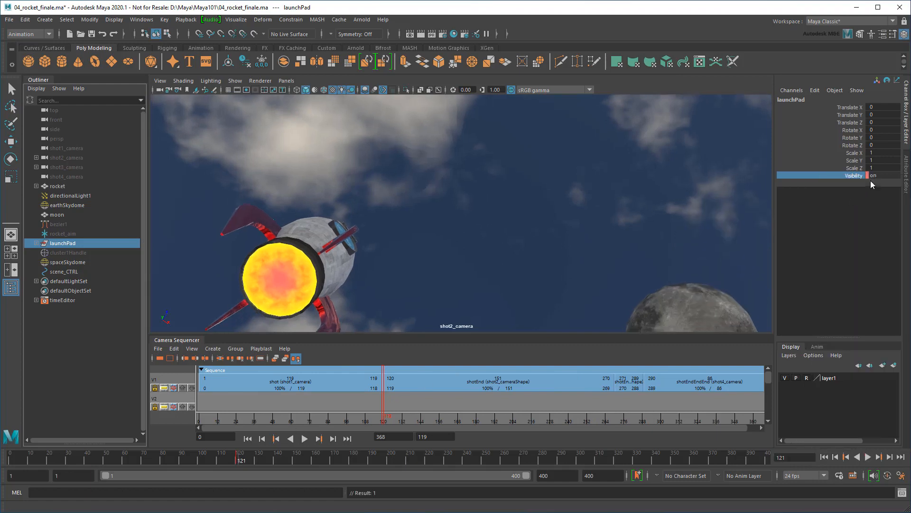
click(873, 177)
text(0)
key(Return)
click(857, 176)
right_click(857, 176)
click(863, 192)
drag(457, 420, 609, 410)
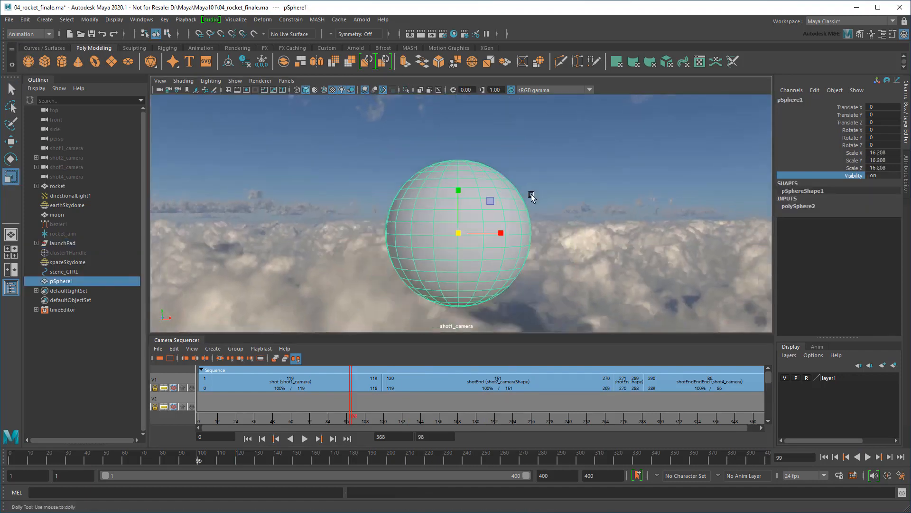
Step: Assign a new Standard Surface material to the sphere and name it earth_MAT
key(q)
right_drag(481, 185, 493, 432)
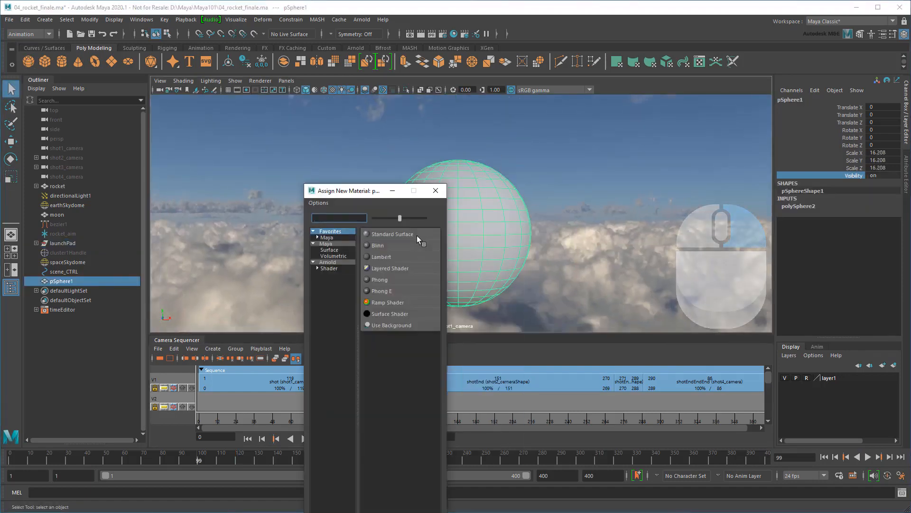
click(416, 234)
double_click(788, 120)
text(earth_MAT)
key(Return)
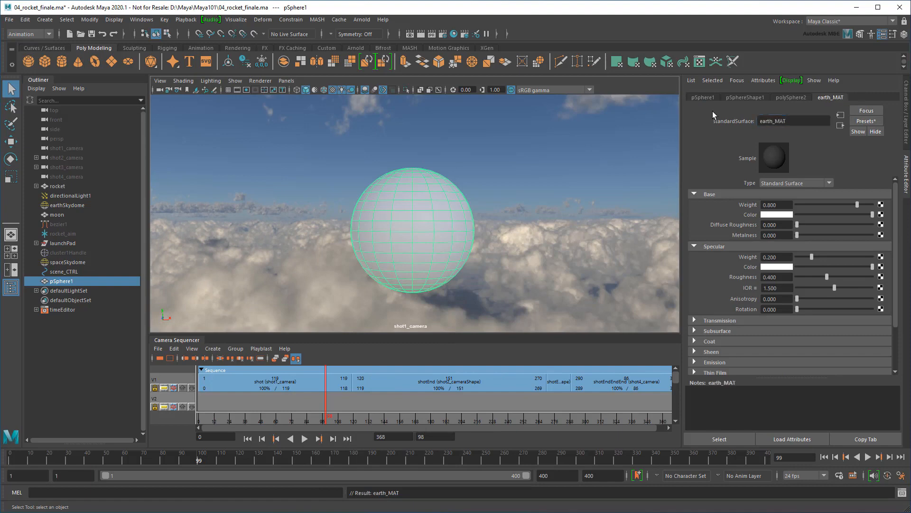
Step: Map the earth_MAT base color to a file texture using 1_earth_8k.jpg from the images folder
click(881, 215)
click(397, 267)
click(883, 227)
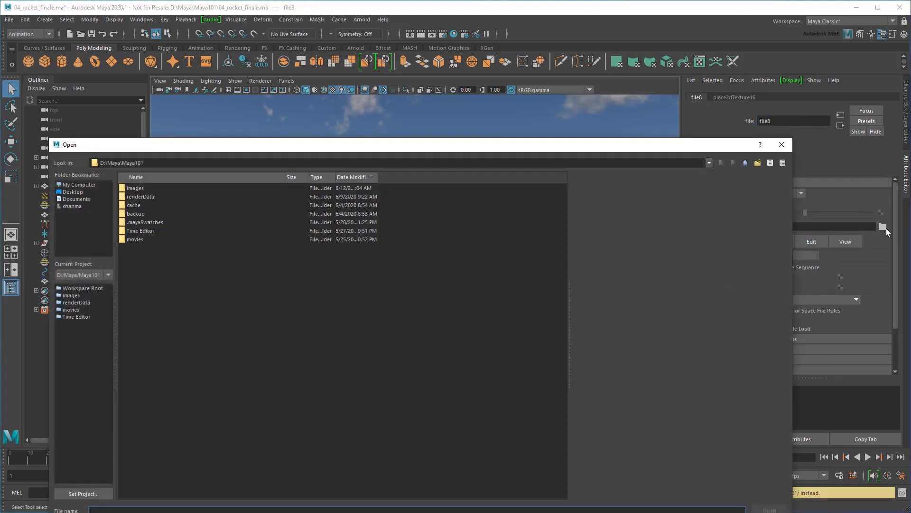
double_click(135, 188)
click(145, 248)
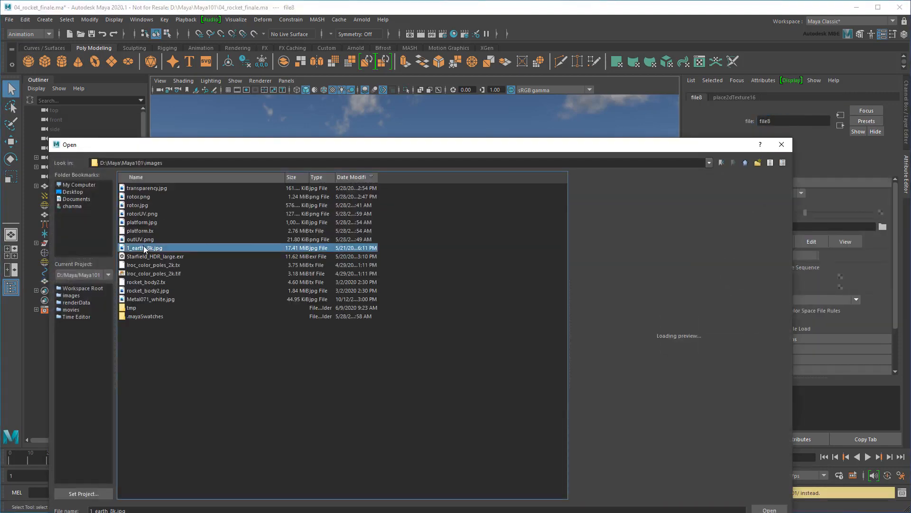
click(771, 509)
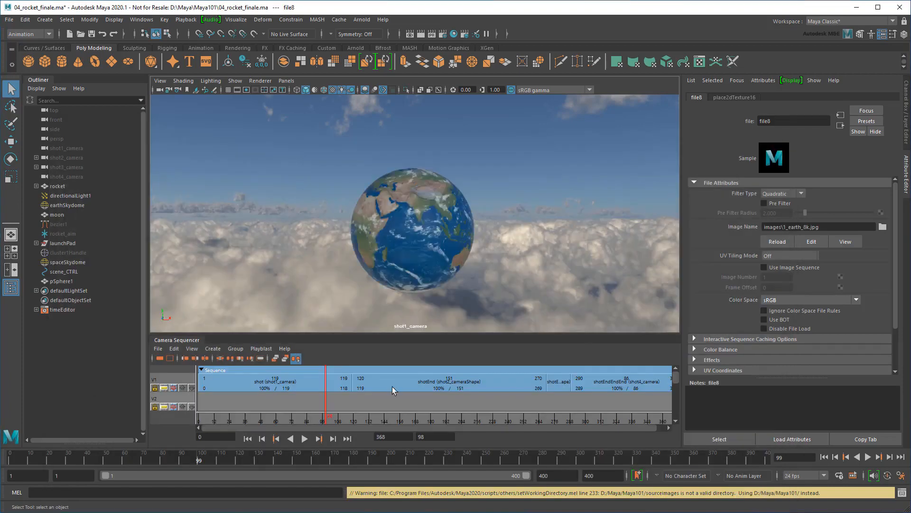
Step: Turn the Earth sphere's visibility off at frame 119, key it, and play the animation
drag(325, 422, 350, 422)
click(61, 281)
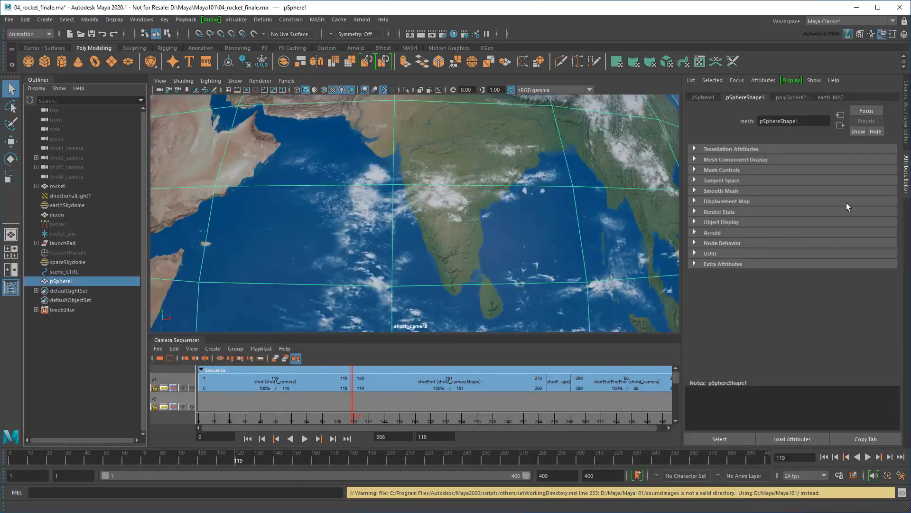
click(907, 134)
text(0)
key(Return)
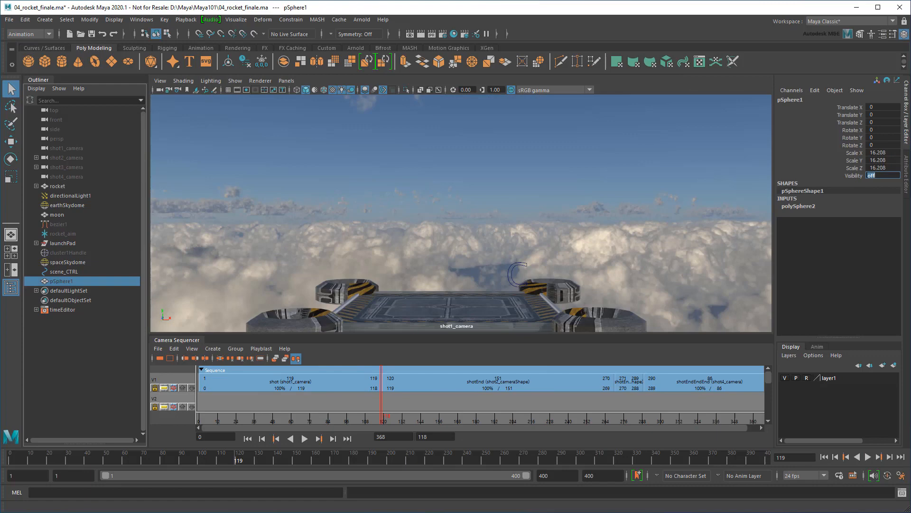
right_click(855, 175)
click(858, 190)
key(alt+v)
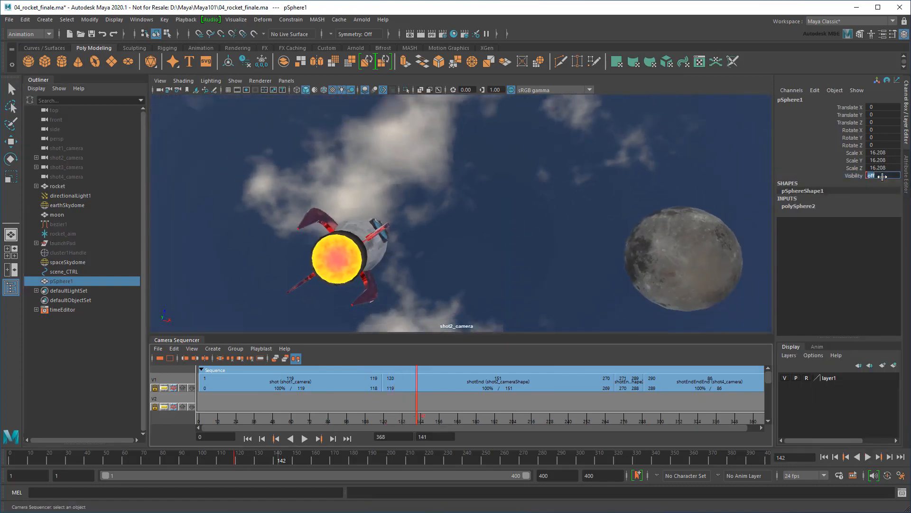
Step: Set another visibility key on the Earth sphere during the shot2_camera shot and play the animation
right_click(882, 177)
click(810, 201)
key(alt+v)
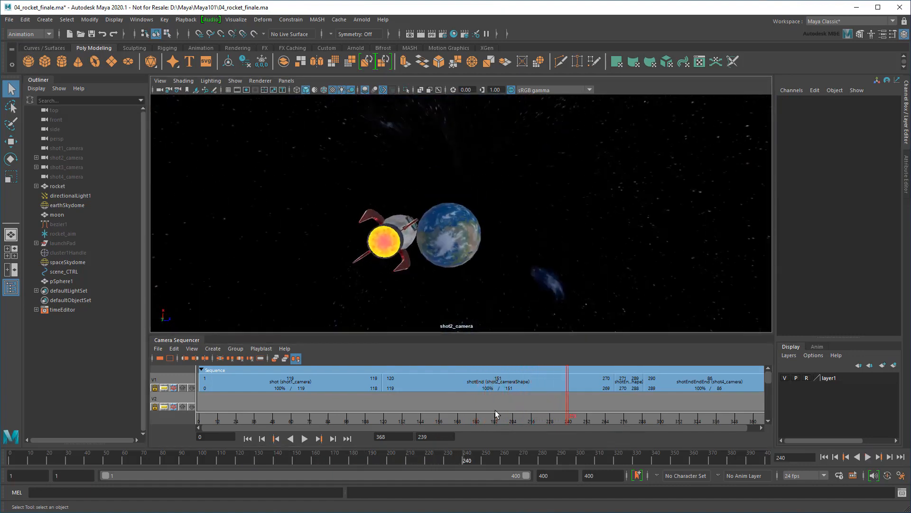
Step: Playblast the entire camera sequence
click(250, 351)
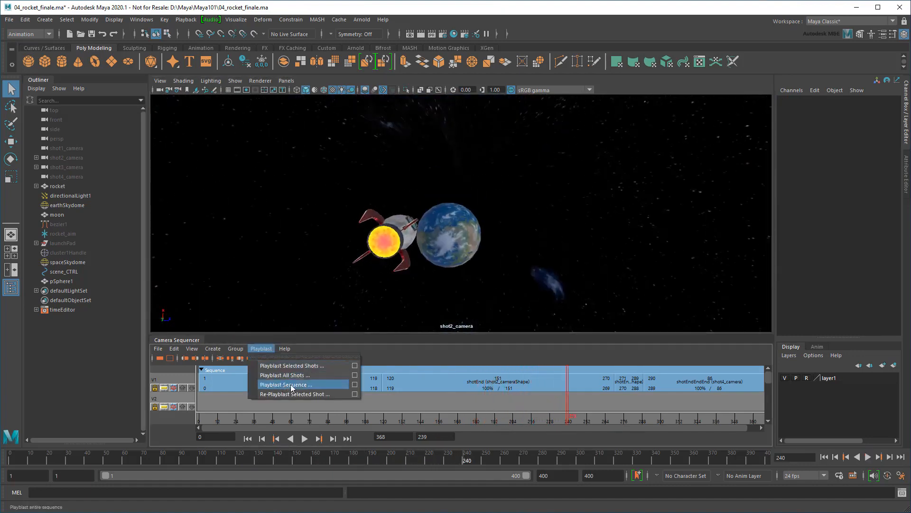
click(313, 385)
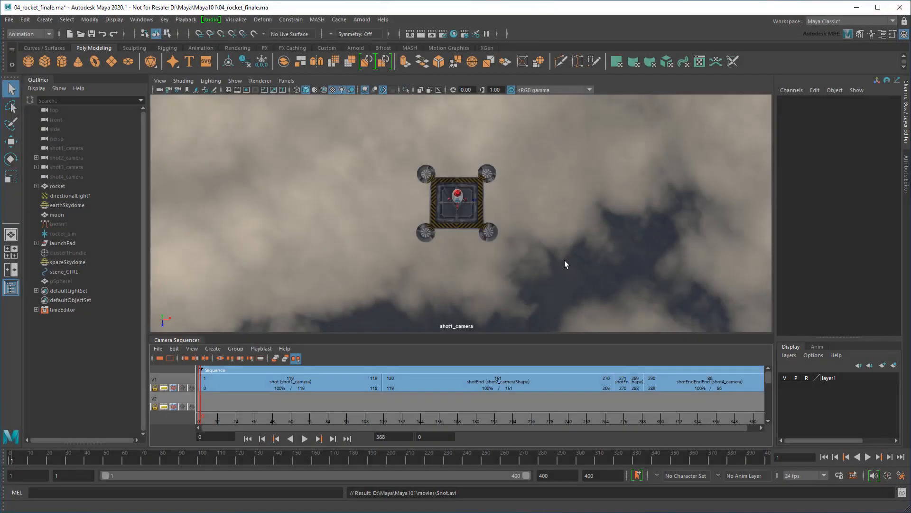
Step: Create an ubercam from the camera sequence and select it in the Outliner
click(212, 349)
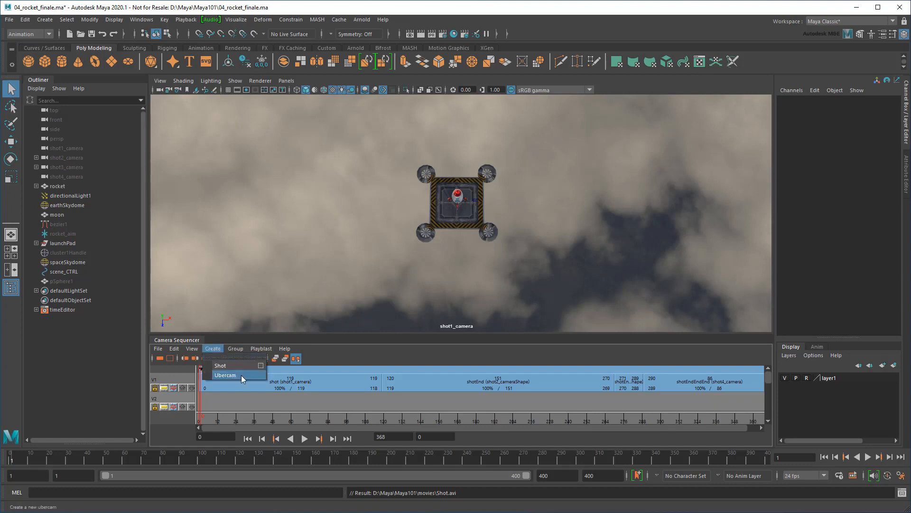
click(241, 375)
click(75, 292)
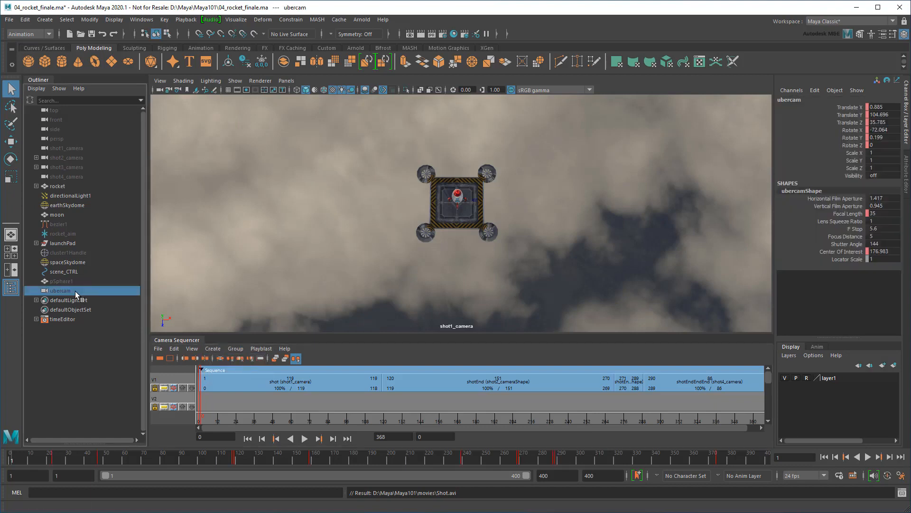
Step: Look through the ubercam in the viewport and collapse the Camera Sequencer
click(292, 81)
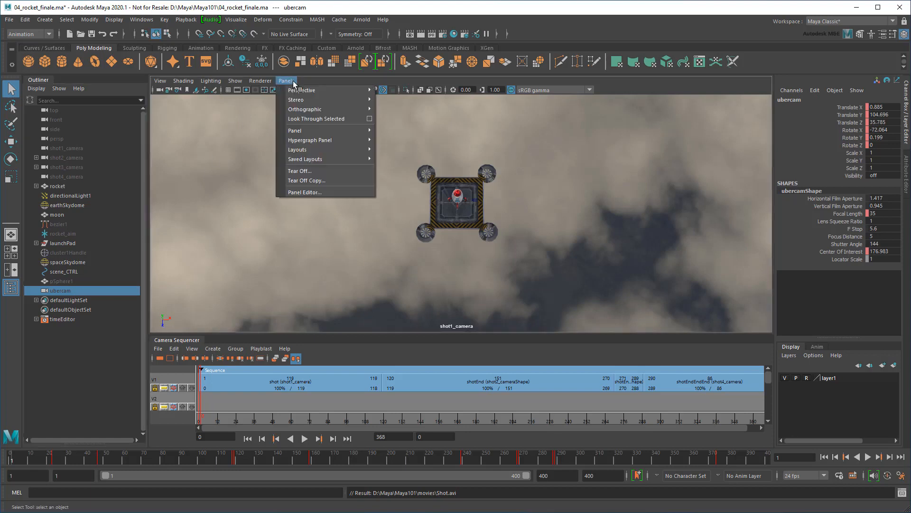
mouse_move(299, 91)
click(425, 138)
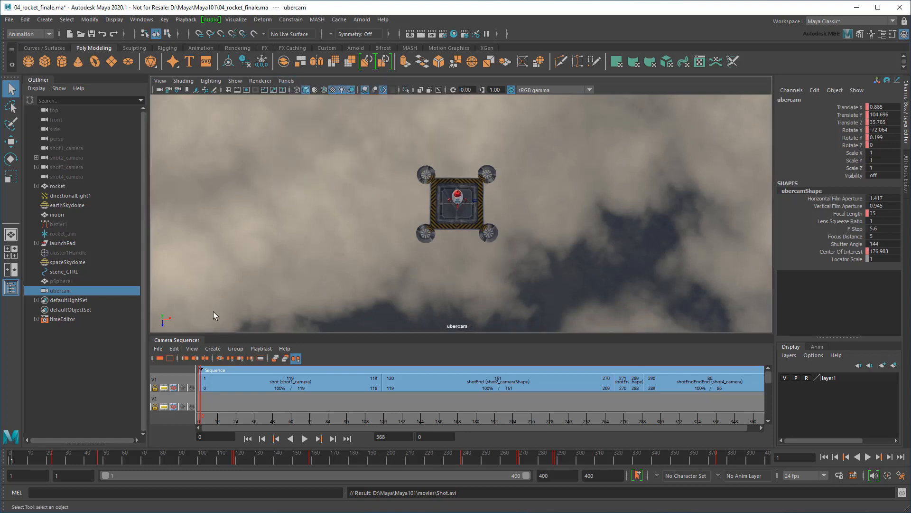
click(197, 341)
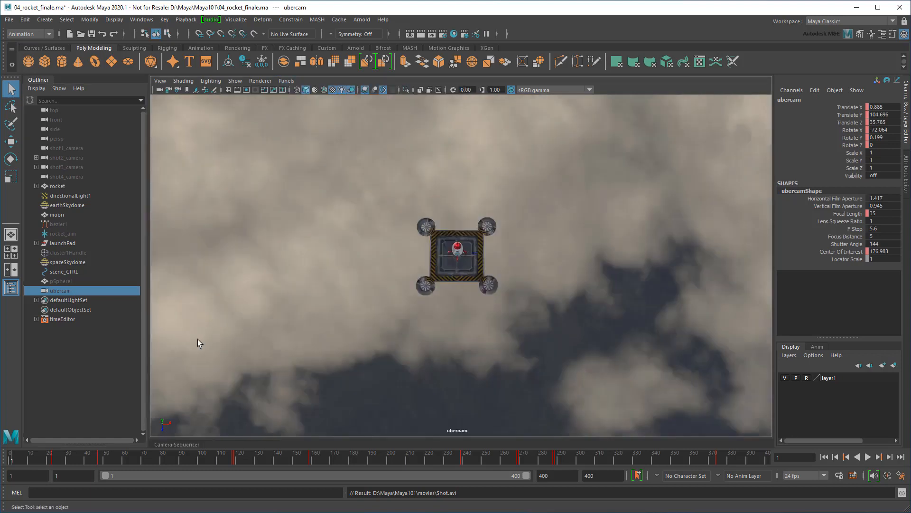
Step: Play the animation through the ubercam and return to the first frame
click(869, 457)
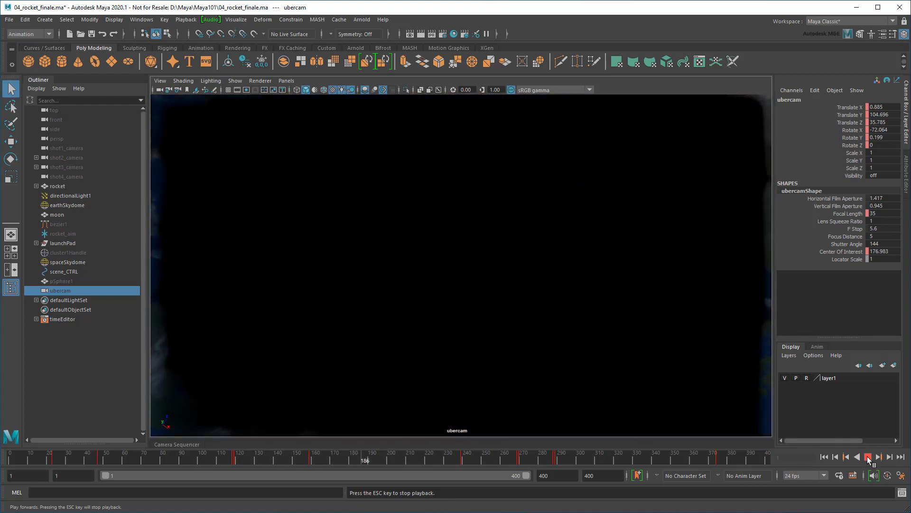
click(867, 456)
click(824, 456)
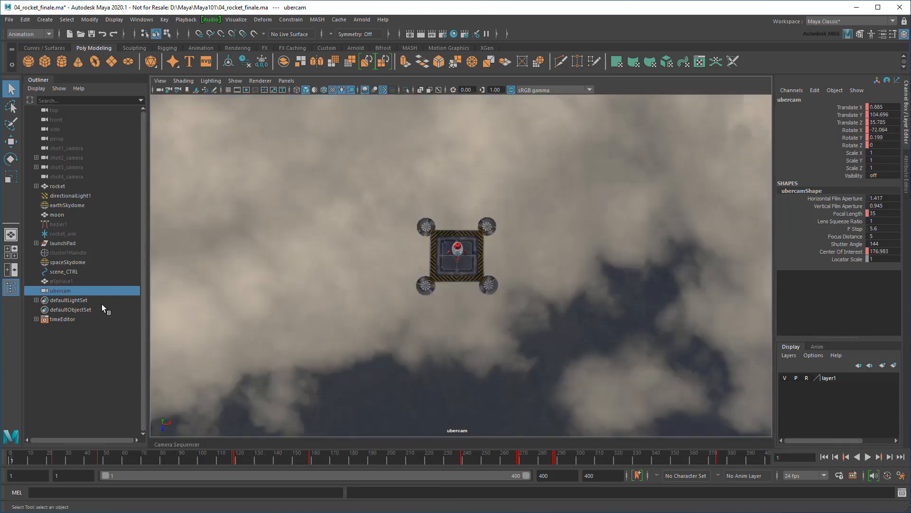
Step: Delete the ubercam, then bake the simulation on shot2_camera and shot3_camera
key(Delete)
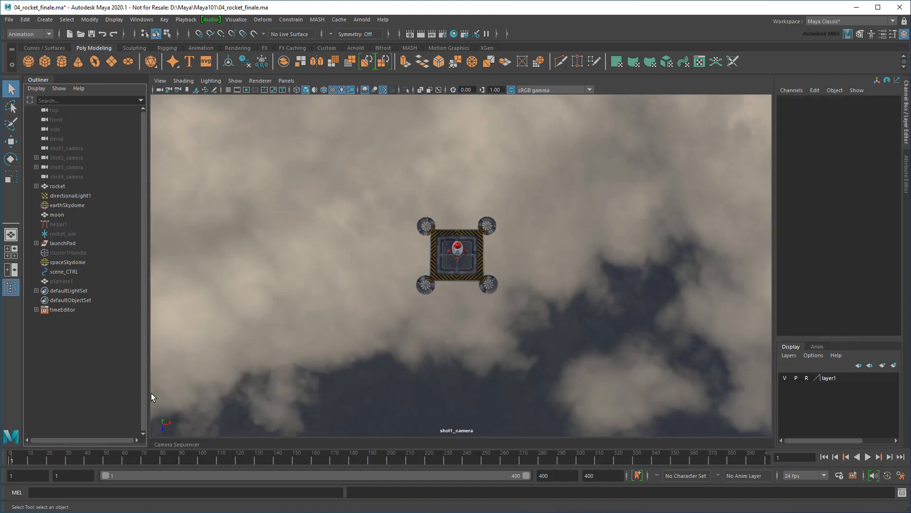
click(162, 444)
shift+click(67, 158)
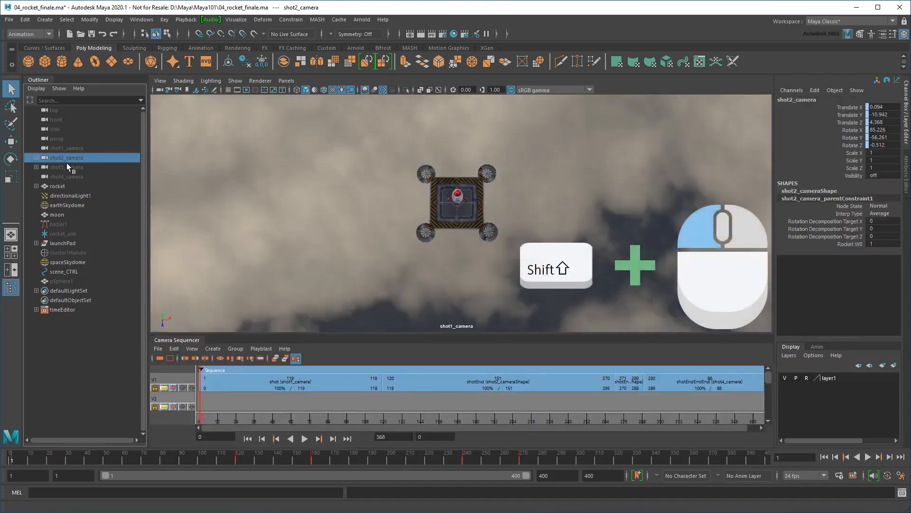
shift+click(67, 165)
click(165, 20)
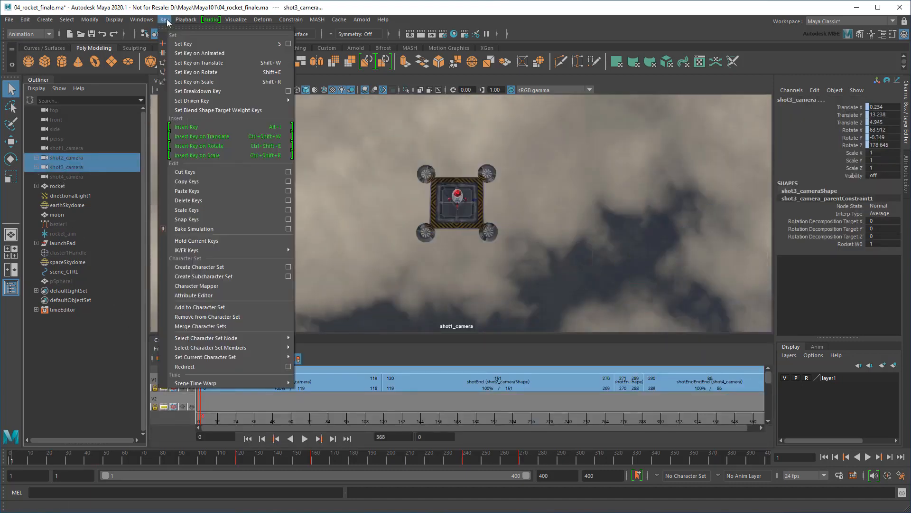
click(243, 230)
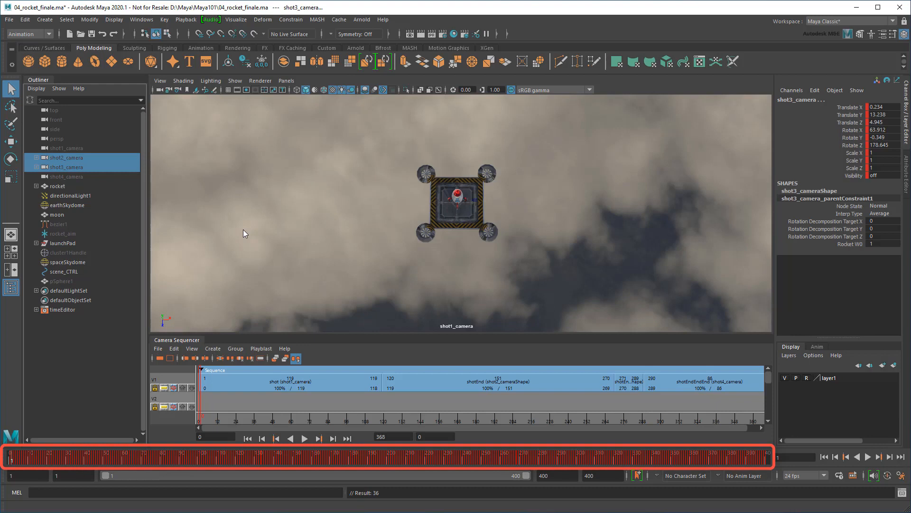
Step: Create a new ubercam from the camera sequence and look through it in the viewport
click(213, 348)
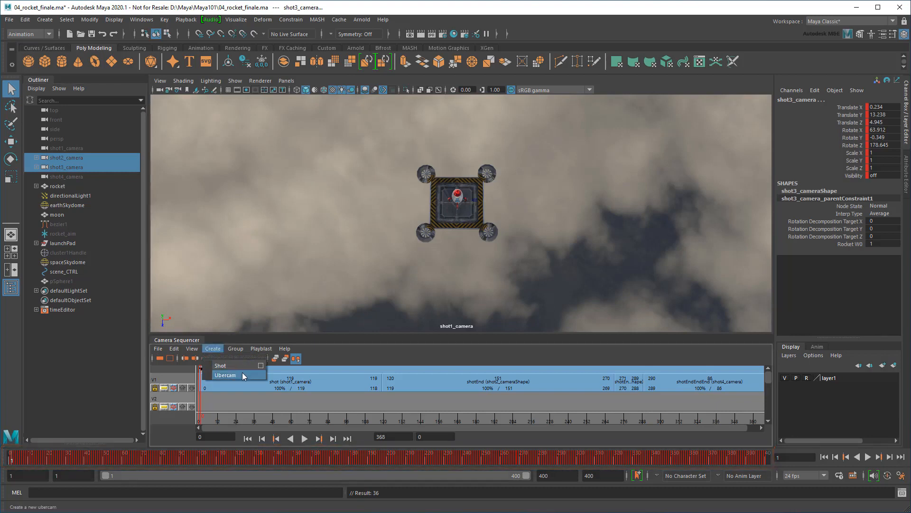
click(242, 373)
click(286, 80)
mouse_move(316, 90)
click(410, 141)
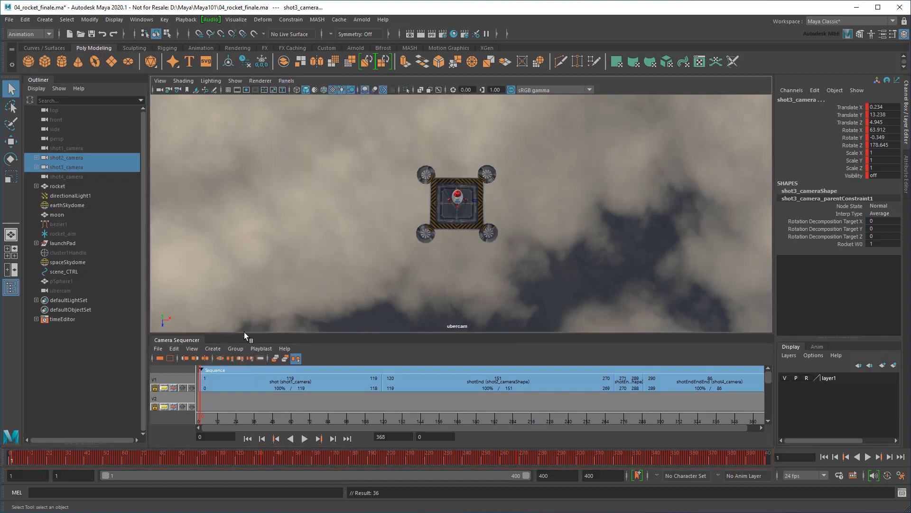
Step: Enlarge the viewport by hiding the Camera Sequencer and Outliner, then play the ubercam animation and scrub back to frame 119
drag(244, 334, 242, 442)
click(12, 288)
click(868, 457)
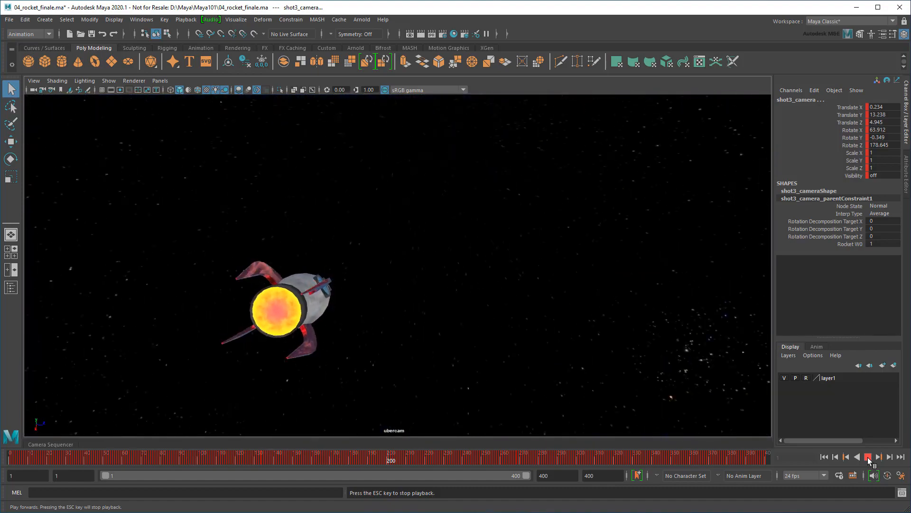
click(868, 457)
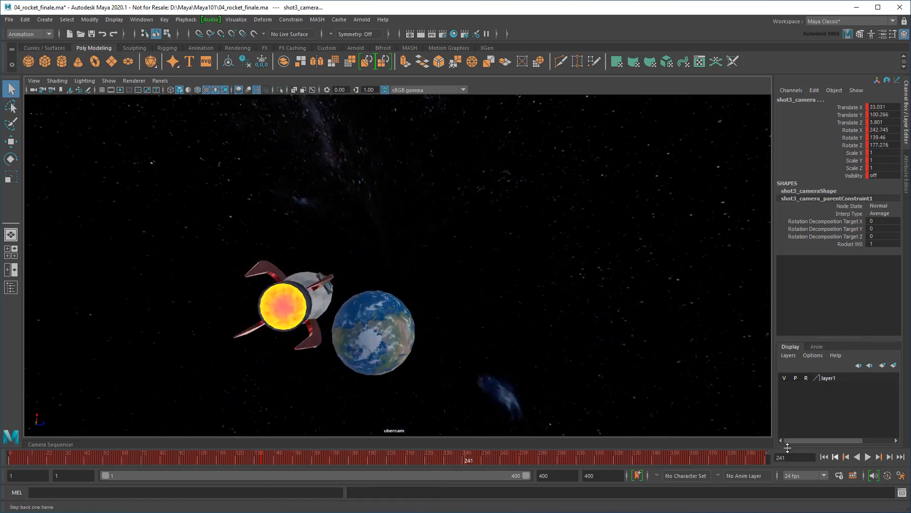
drag(469, 460, 237, 458)
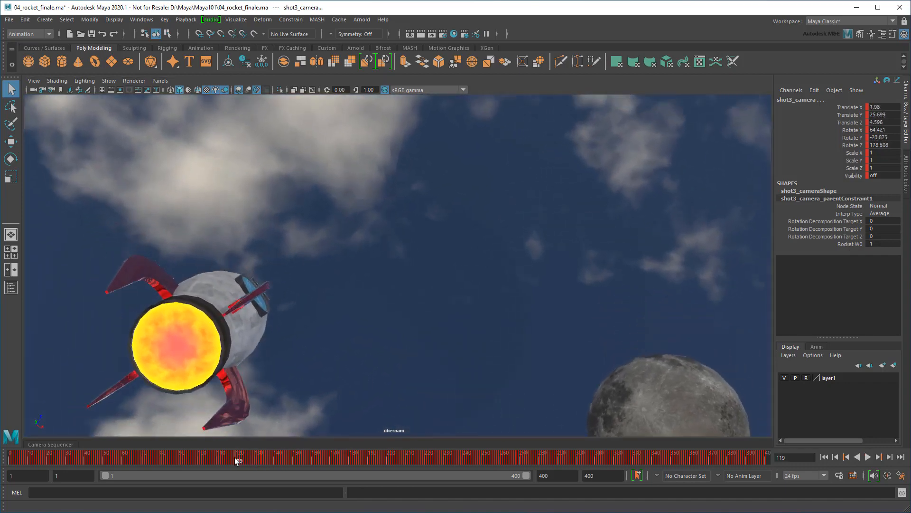
Step: Set keys on the ubercam's Shake Enabled attribute at frame 118 with it off and at frame 119 with it on
click(10, 287)
click(60, 290)
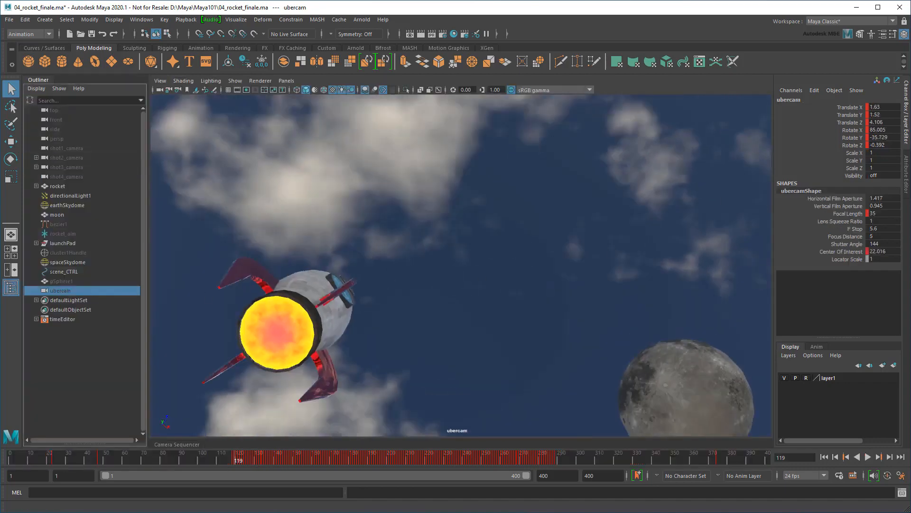
click(907, 176)
click(841, 462)
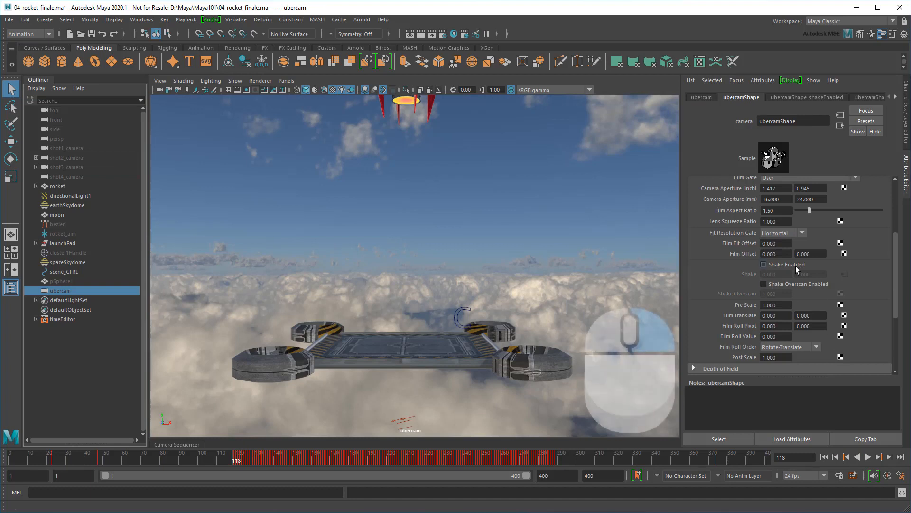
right_click(794, 268)
click(802, 280)
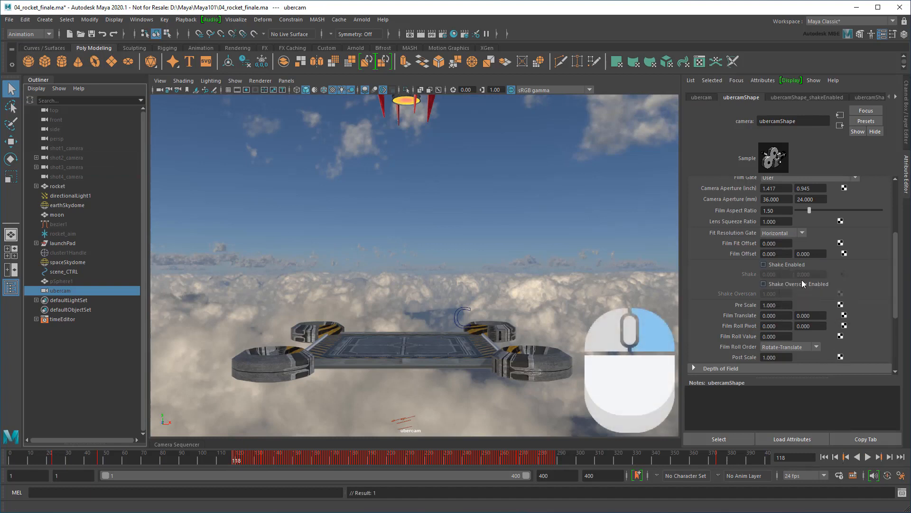
click(889, 459)
right_click(773, 266)
click(803, 281)
Step: Break the connections on the ubercam's horizontal and vertical Shake values
right_click(782, 275)
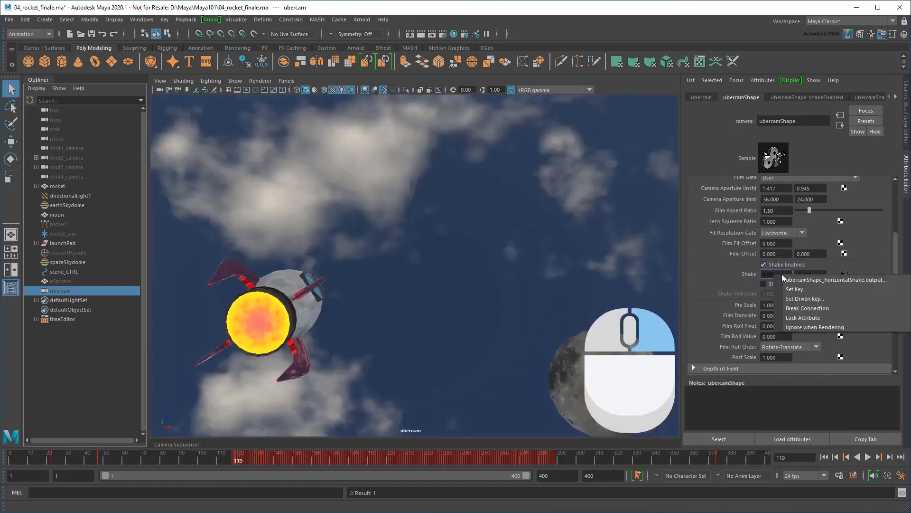
click(825, 309)
right_click(814, 276)
click(821, 308)
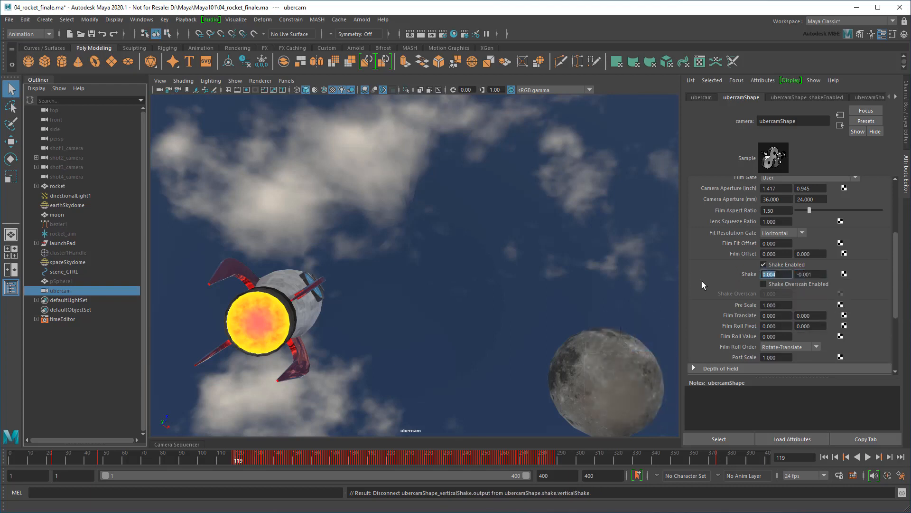
Step: Drive both Shake values of the ubercam with the expression =rand(-0.005,0.005)
text(=rand(-0.005,0.005))
key(Tab)
text(=)
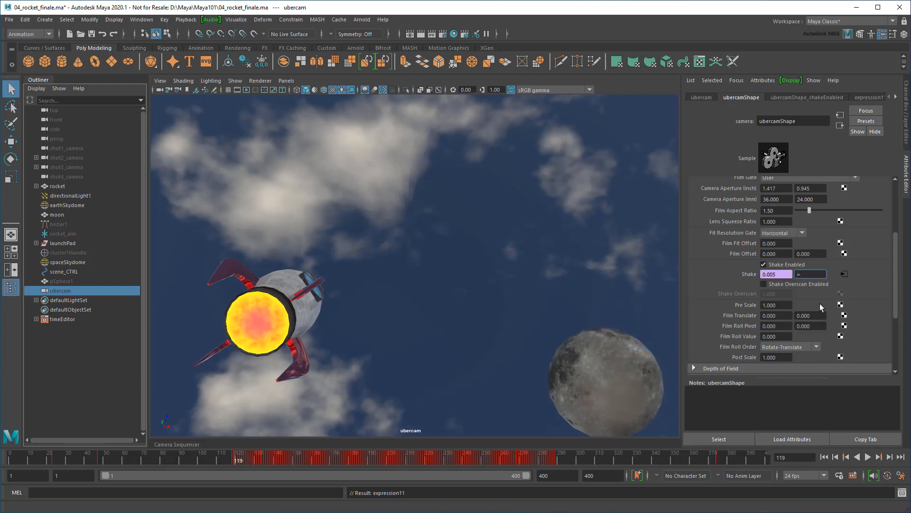
text(rand(-0.005,0.005))
key(Return)
Step: Scrub through the shaking shot in an enlarged viewport and play the whole ubercam animation from the first frame
drag(238, 459, 494, 461)
click(10, 287)
key(ctrl+a)
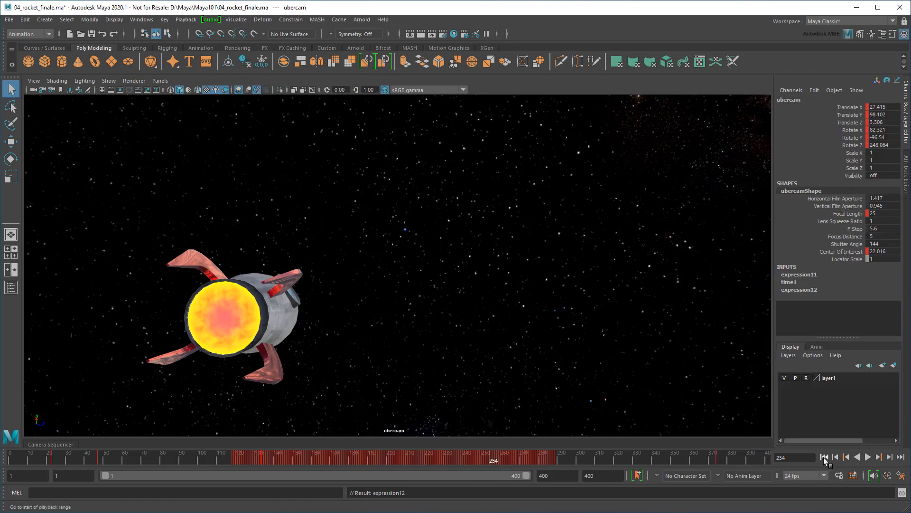
click(824, 457)
click(868, 457)
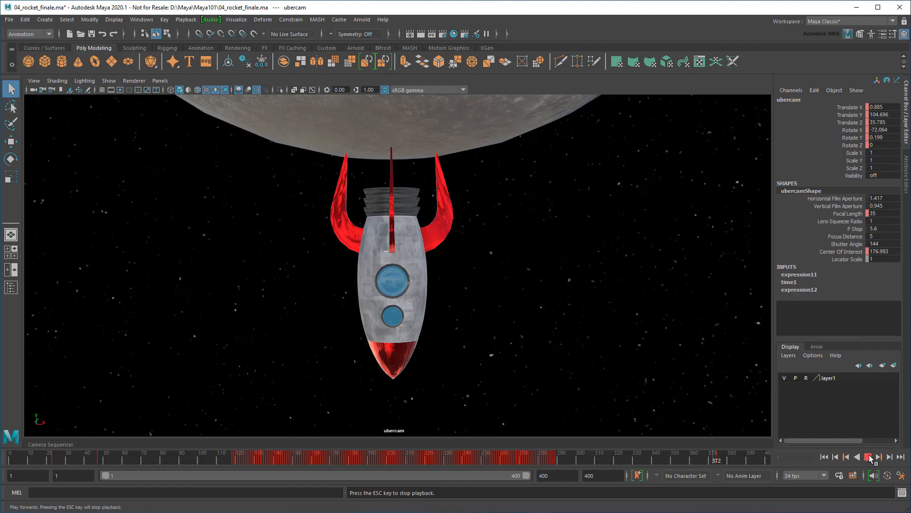
click(869, 456)
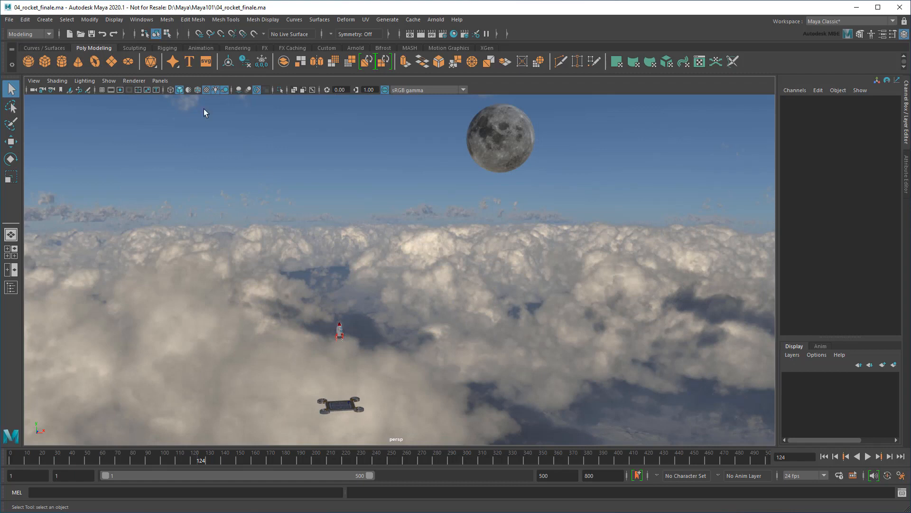
Step: Import the procedural_cloud volume example from the Bifrost Browser and close the browser
click(137, 20)
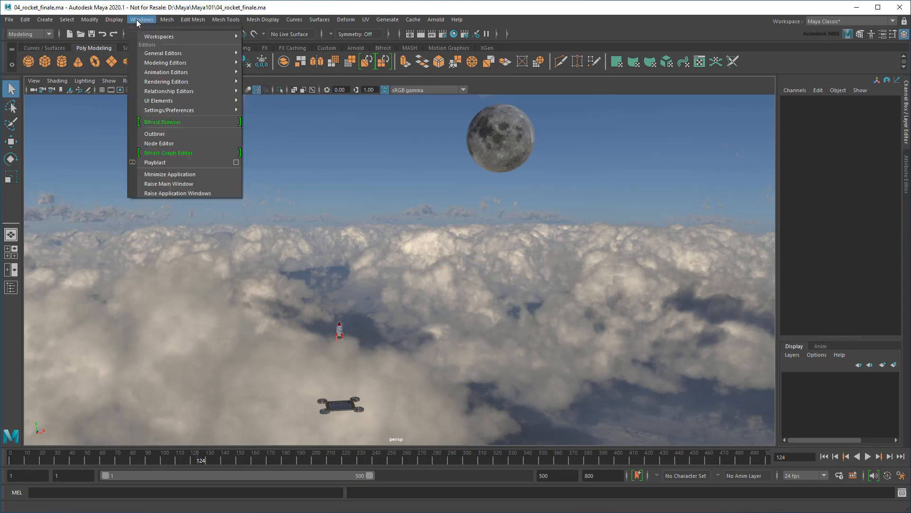
click(195, 122)
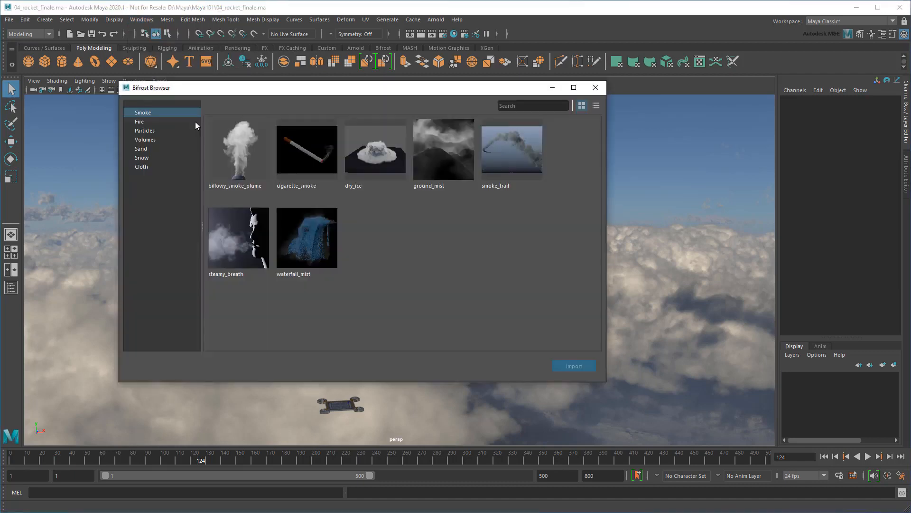
click(152, 121)
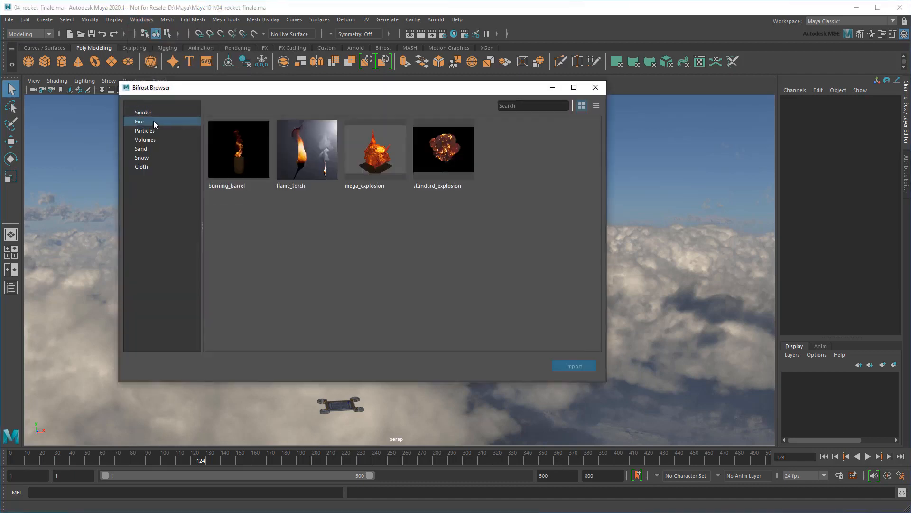
click(155, 132)
click(158, 139)
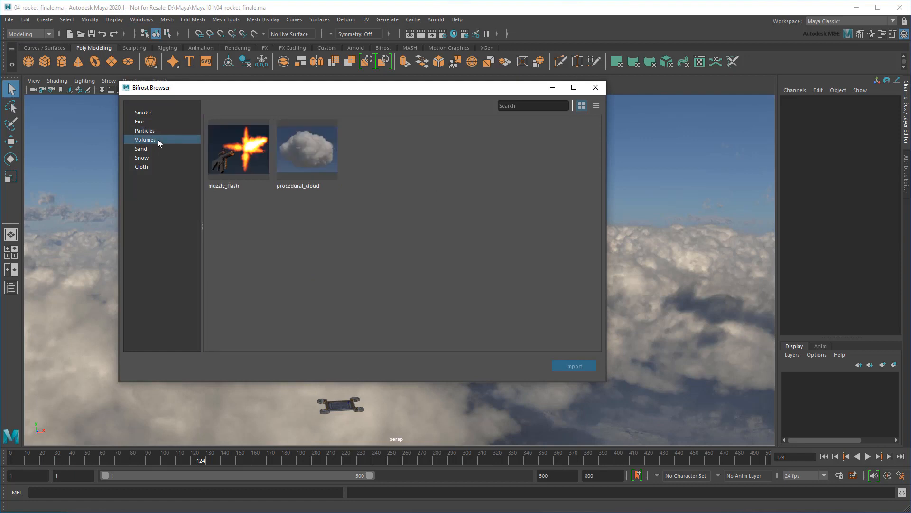
click(313, 160)
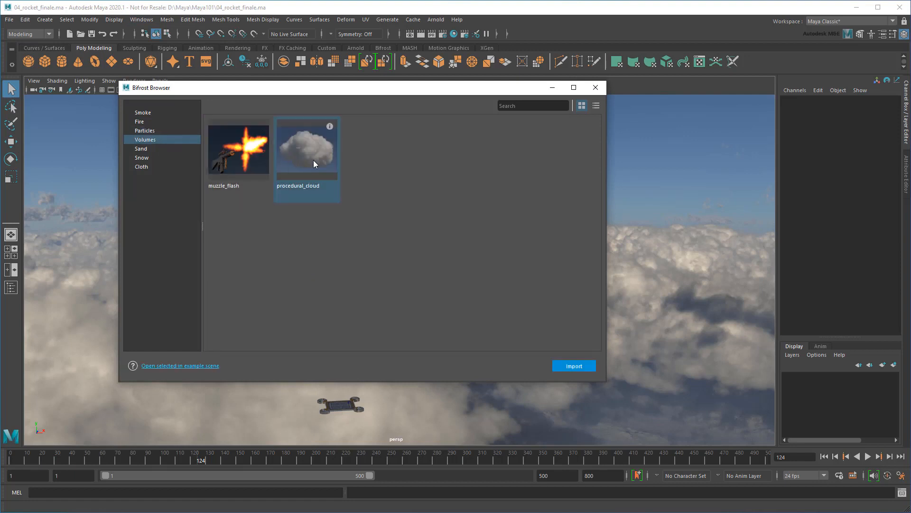
double_click(314, 162)
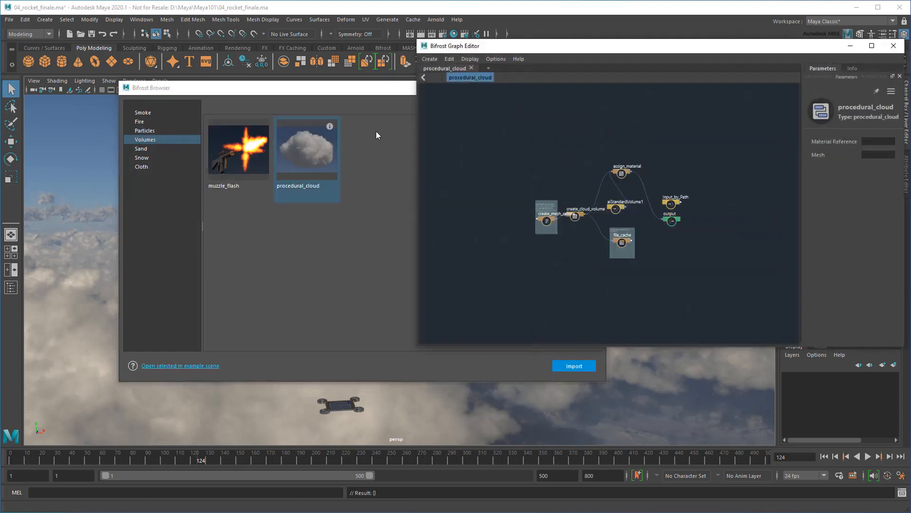
click(593, 87)
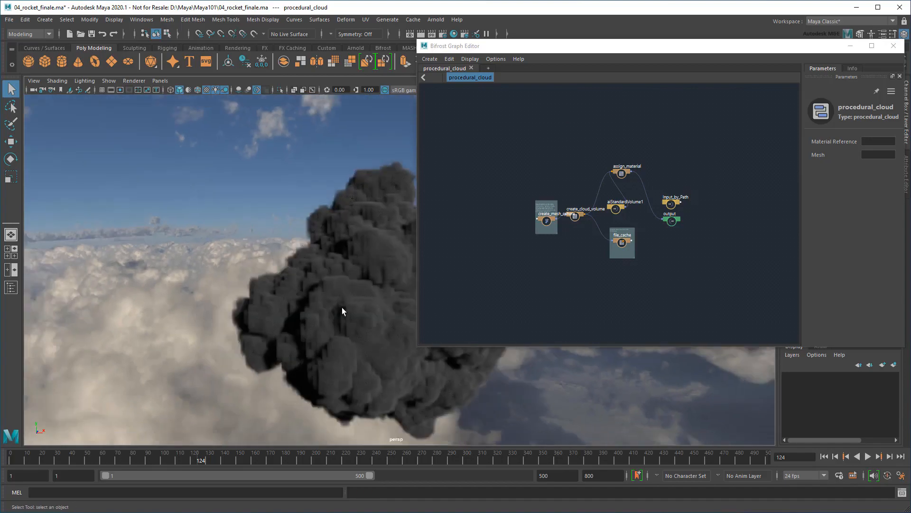
Step: Examine the cloud in the viewport and the procedural_cloud graph's nodes from create_mesh_sphere to output
alt+drag(343, 311, 314, 288)
alt+middle_drag(227, 300, 131, 293)
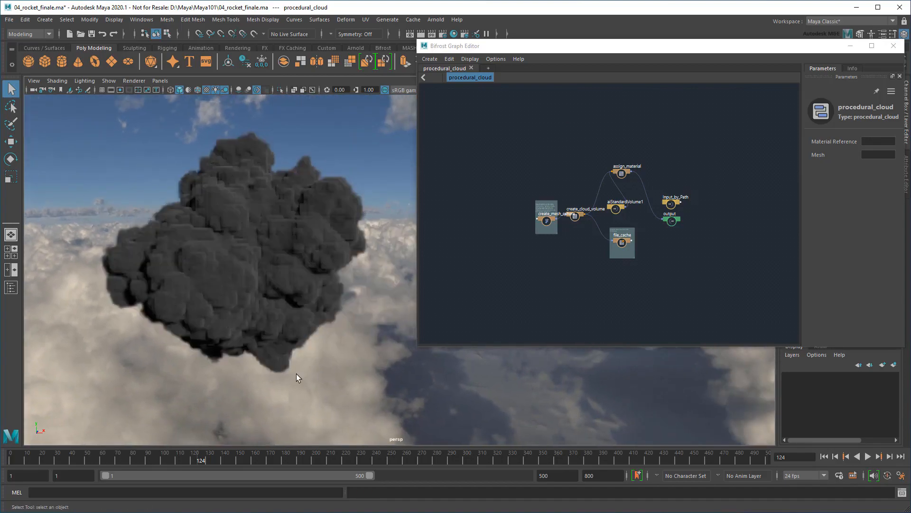
scroll(554, 264, up, 6)
alt+middle_drag(555, 264, 553, 372)
scroll(522, 297, up, 2)
scroll(522, 282, up, 5)
scroll(580, 292, down, 3)
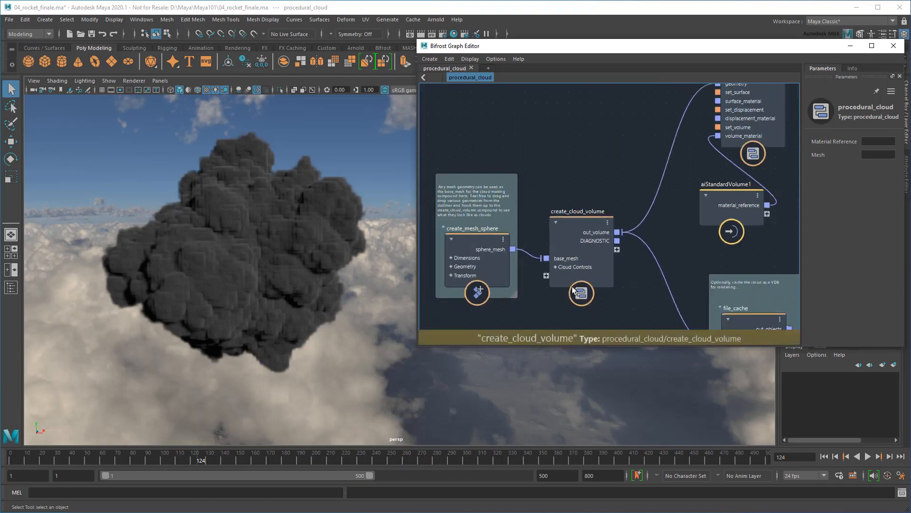
alt+middle_drag(596, 264, 580, 282)
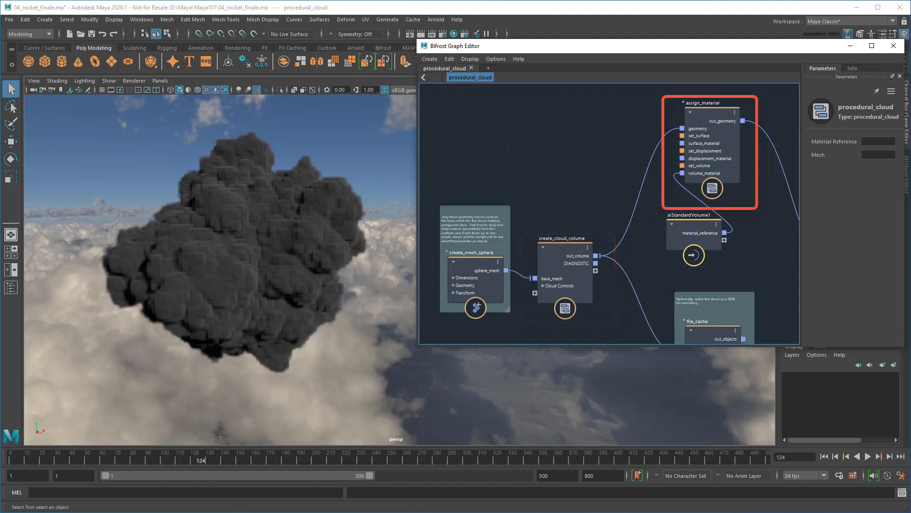
middle_drag(651, 289, 485, 261)
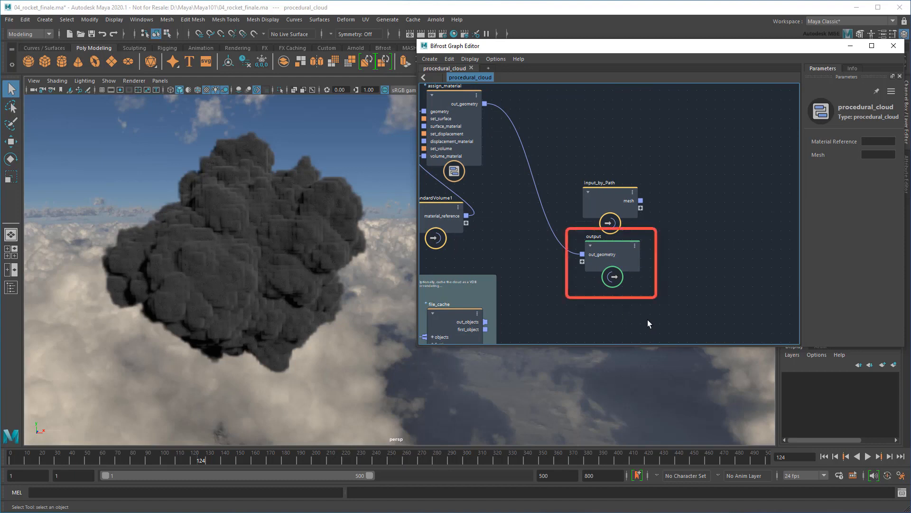
middle_drag(419, 256, 708, 248)
Step: Set the radius of the create_mesh_sphere node to 7
click(505, 249)
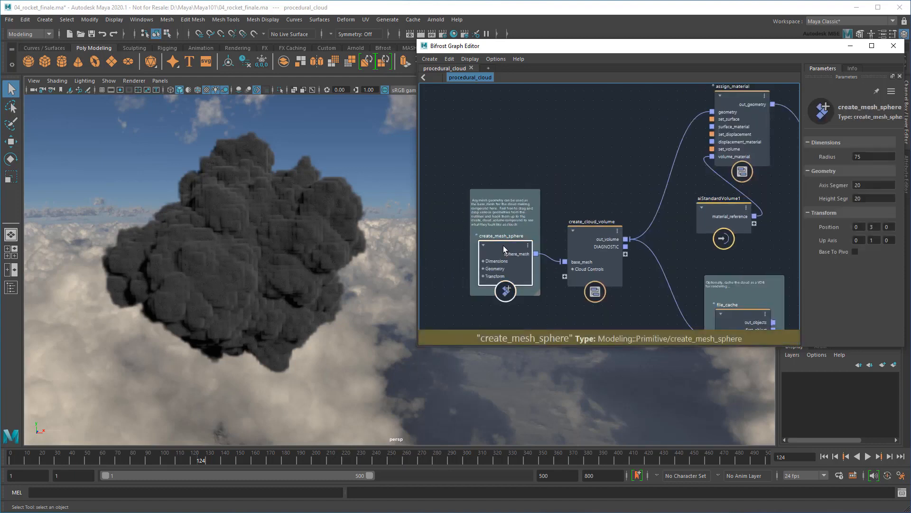
drag(619, 56, 565, 100)
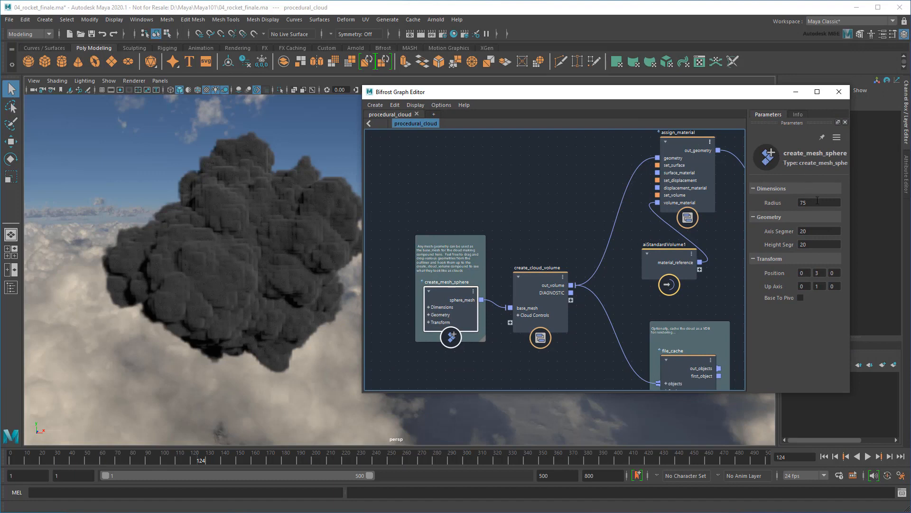
double_click(818, 201)
text(7)
key(Return)
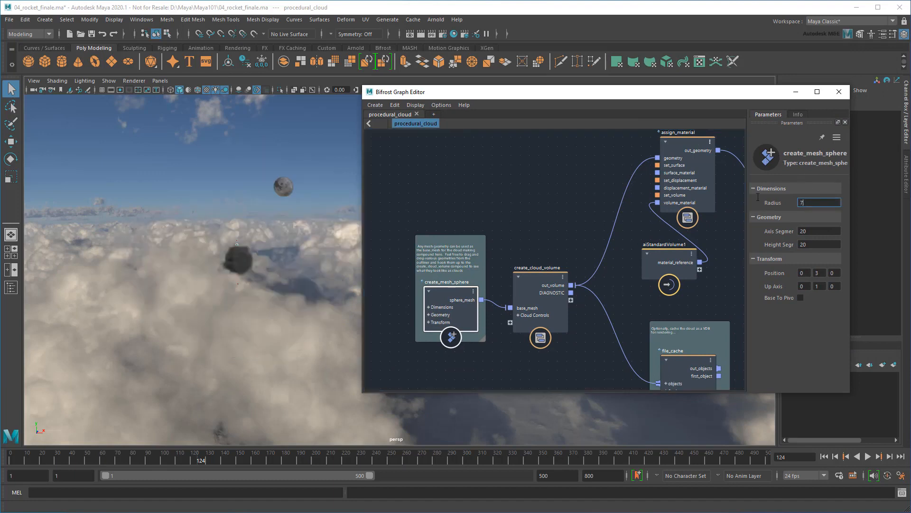
alt+right_drag(163, 332, 301, 318)
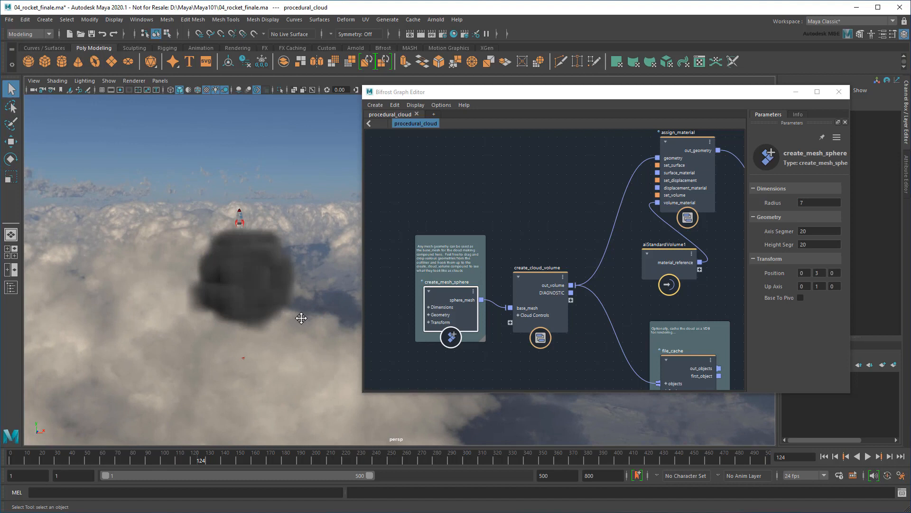
Step: Set the create_mesh_sphere node's position to 3.5, 57, 0 and dock the Bifrost Graph Editor beside the viewport
double_click(808, 274)
text(3.5)
key(Tab)
text(57)
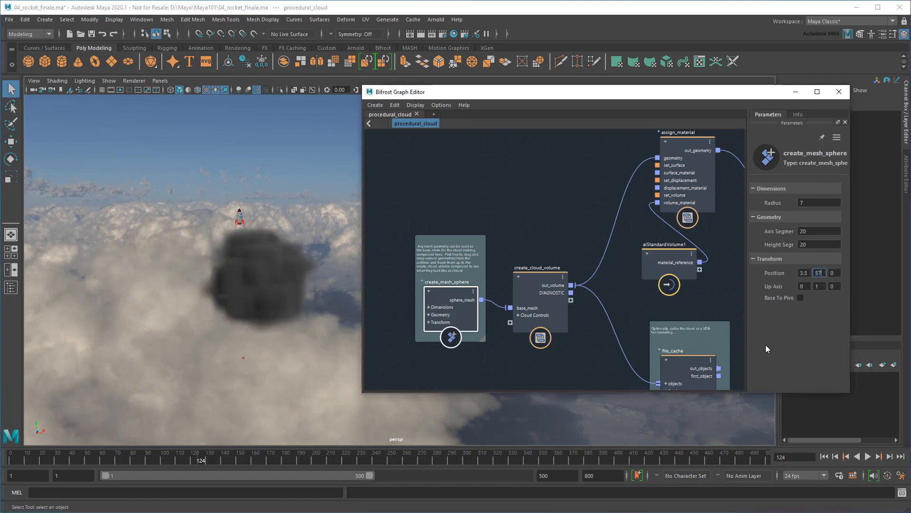
key(Return)
alt+drag(174, 322, 283, 287)
drag(691, 97, 907, 241)
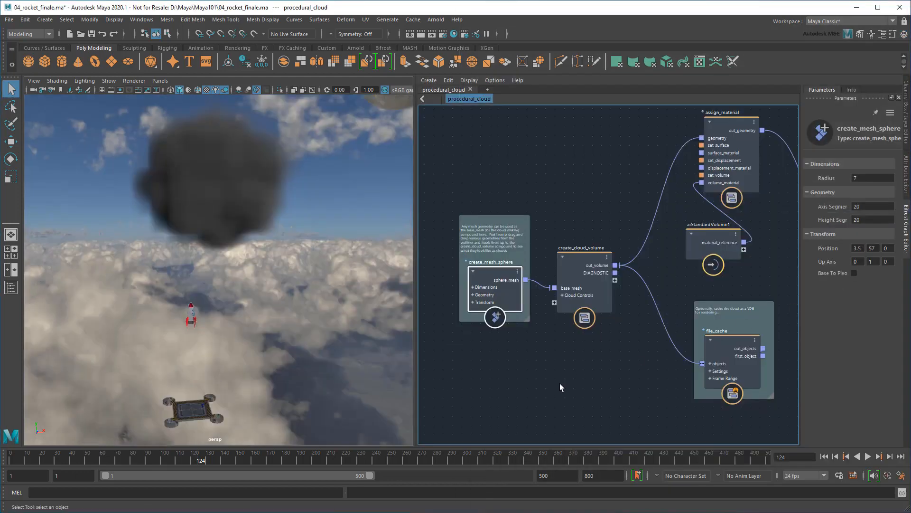
Step: Select the bif1 object and try moving the cloud upward, undoing the move
click(11, 287)
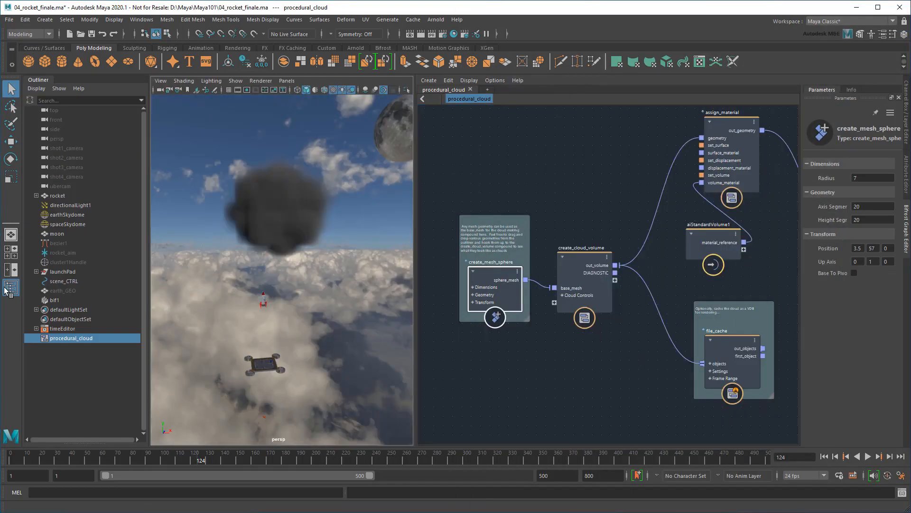
click(84, 299)
key(w)
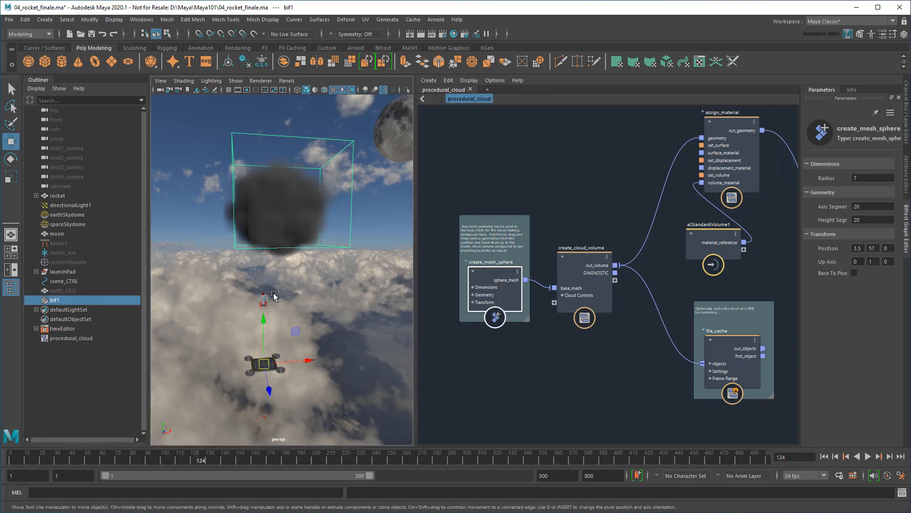
mouse_move(265, 319)
mouse_down()
mouse_move(269, 295)
mouse_move(267, 307)
mouse_up()
key(ctrl+z)
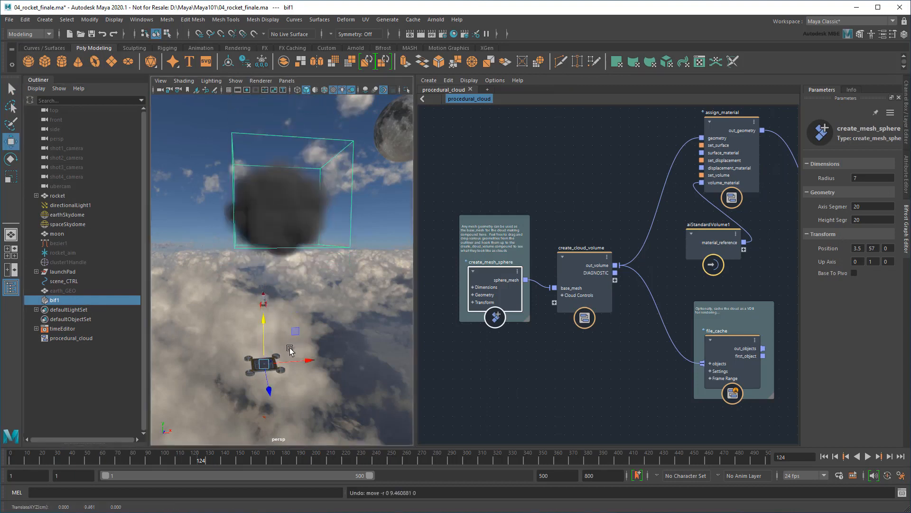
key(q)
click(11, 288)
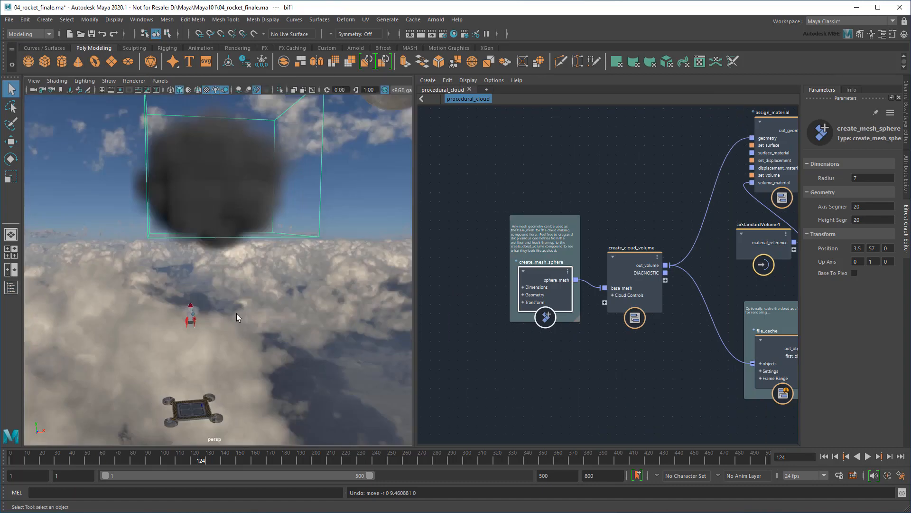
Step: Look through the ubercam and play the shot, stopping at frame 134 where the cloud is in view
click(160, 81)
mouse_move(190, 90)
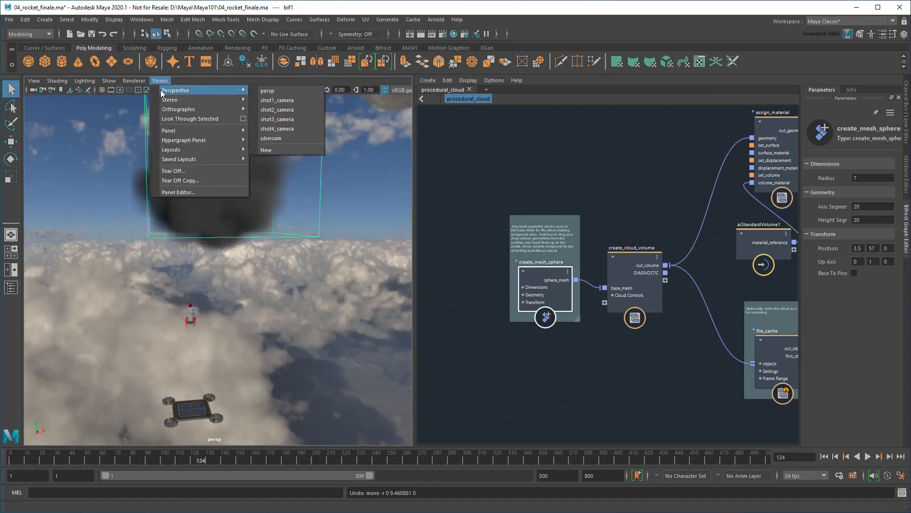
click(291, 139)
key(alt+v)
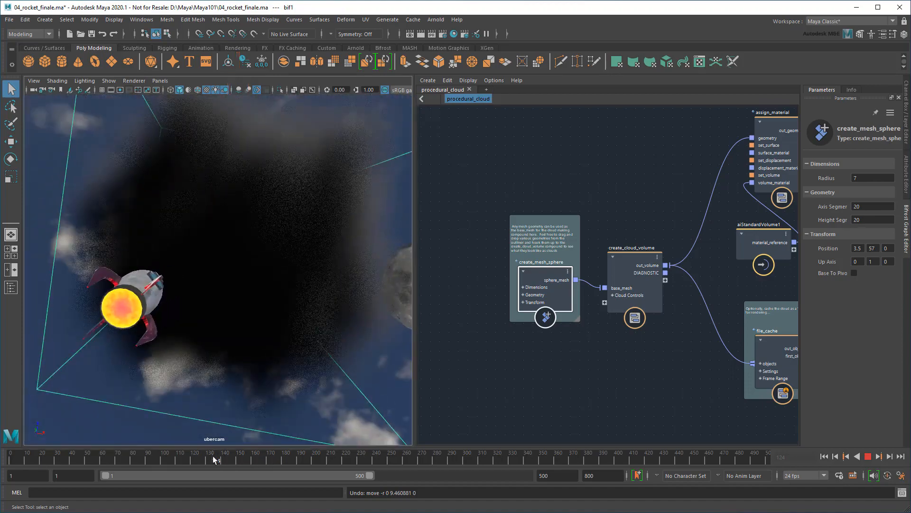
key(alt+v)
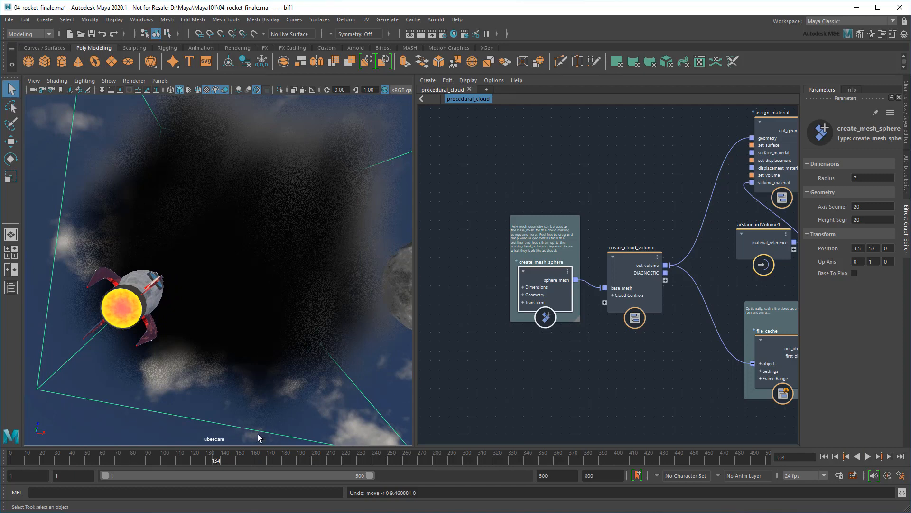
Step: Set the create_cloud_volume node's Fog Value to 5, its Cloud Surface value to 1 and Detail Size to 0.5
click(628, 260)
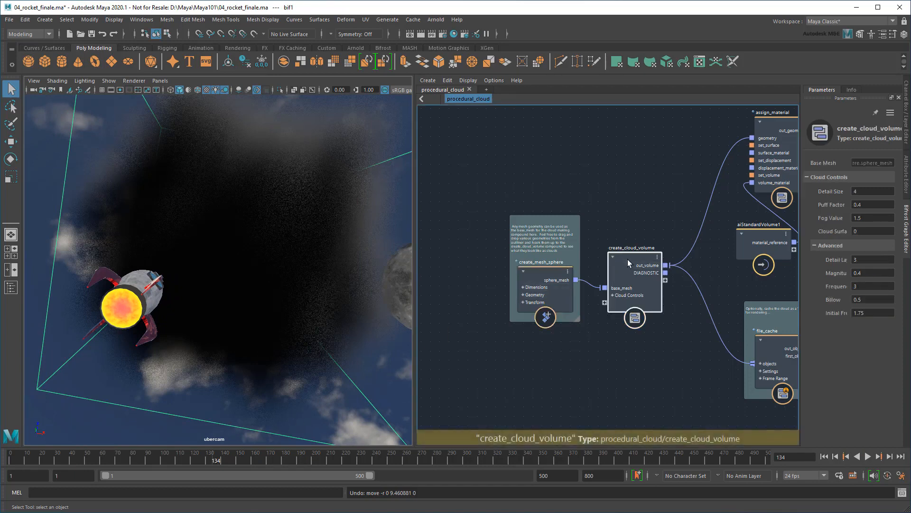
click(873, 217)
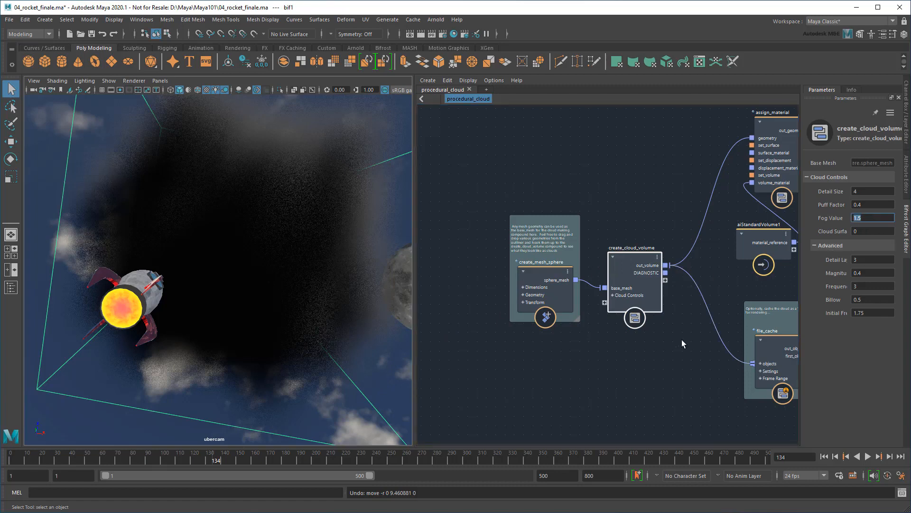
text(5)
key(Tab)
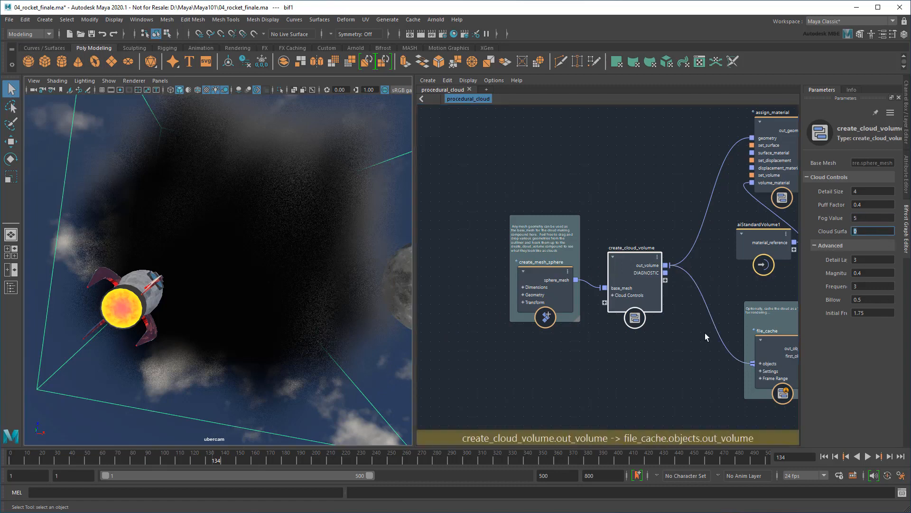
text(1)
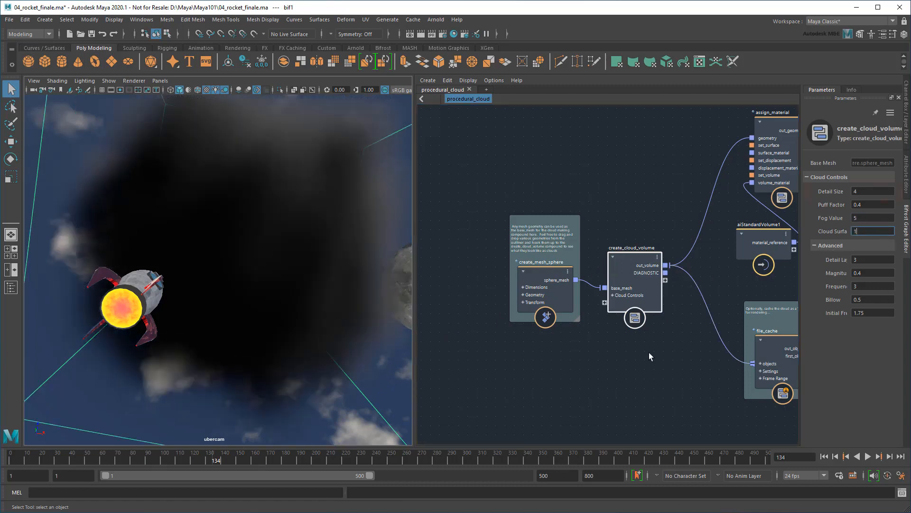
click(865, 192)
key(Return)
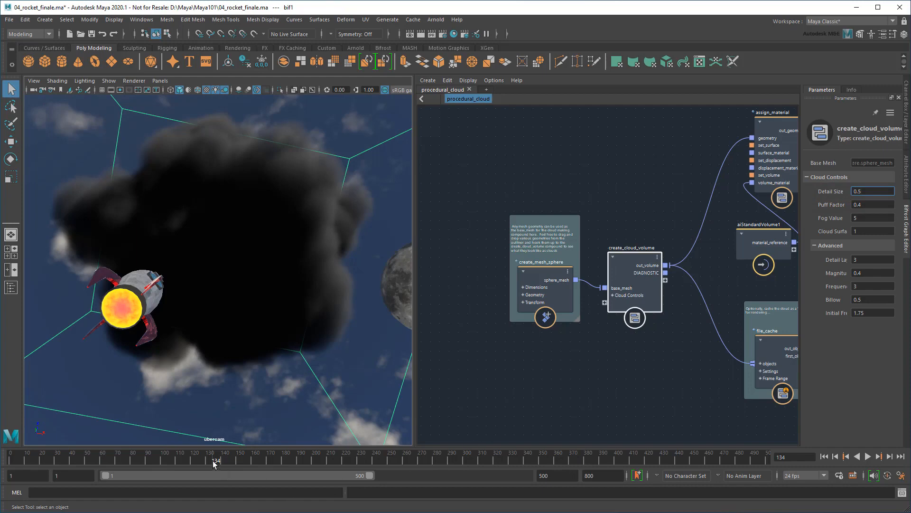
Step: Key the visibility of bif1 as on at frame 179
mouse_move(212, 463)
mouse_down()
mouse_move(271, 467)
mouse_move(221, 462)
mouse_up()
click(906, 140)
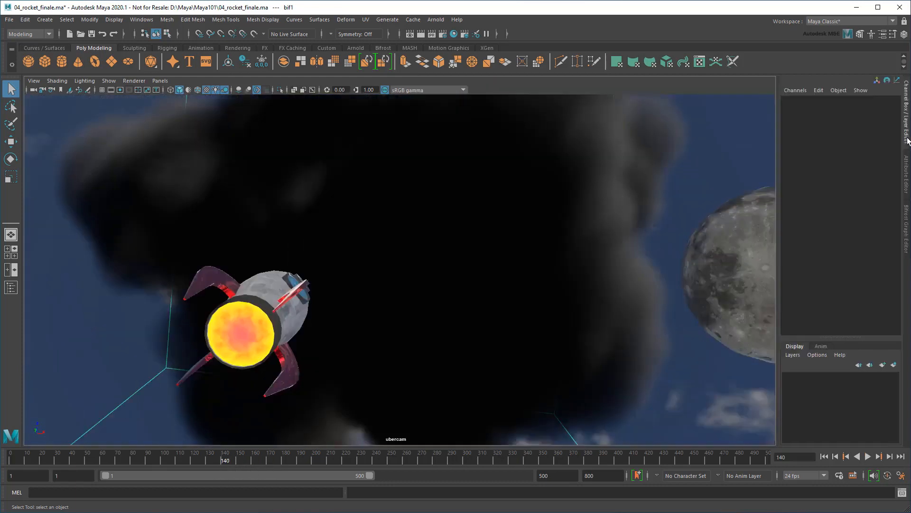
click(11, 287)
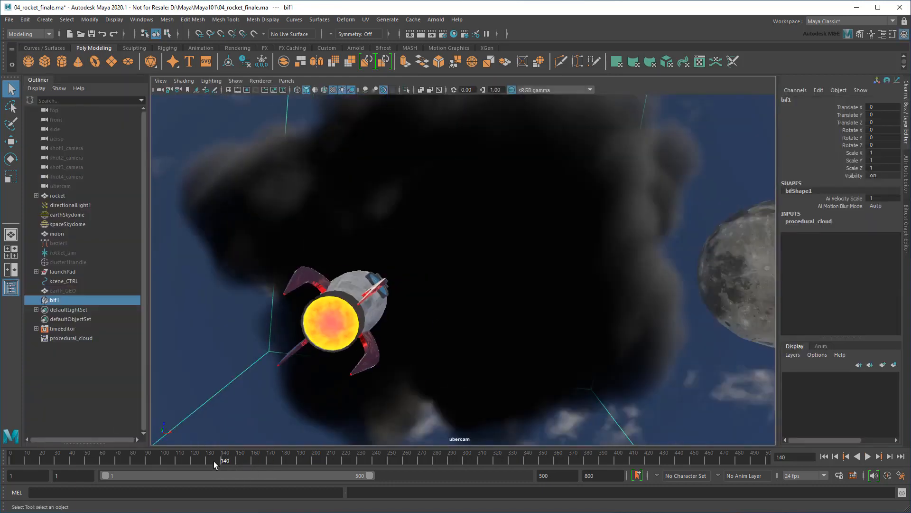
drag(215, 464, 284, 462)
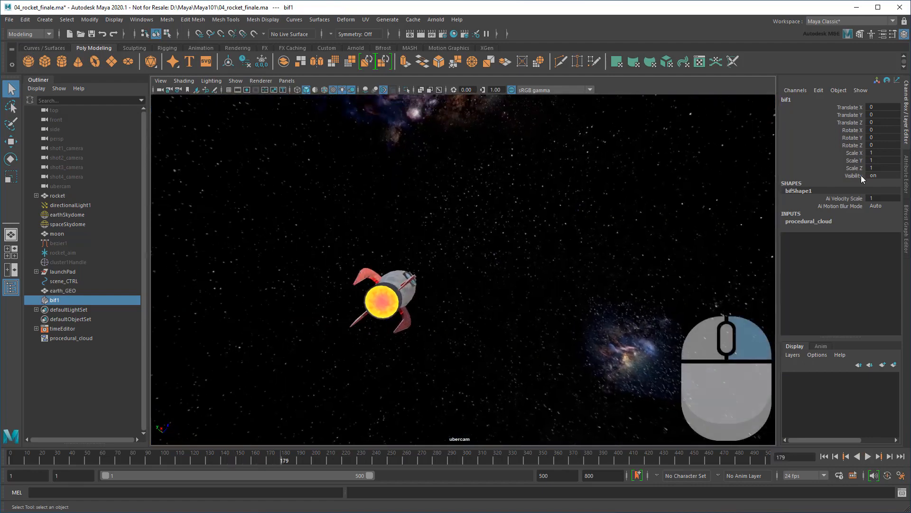
right_drag(861, 175, 856, 190)
click(857, 192)
Step: Turn bif1's visibility off at frame 180, key it and scrub ahead through the timeline
click(891, 456)
click(877, 175)
text(0)
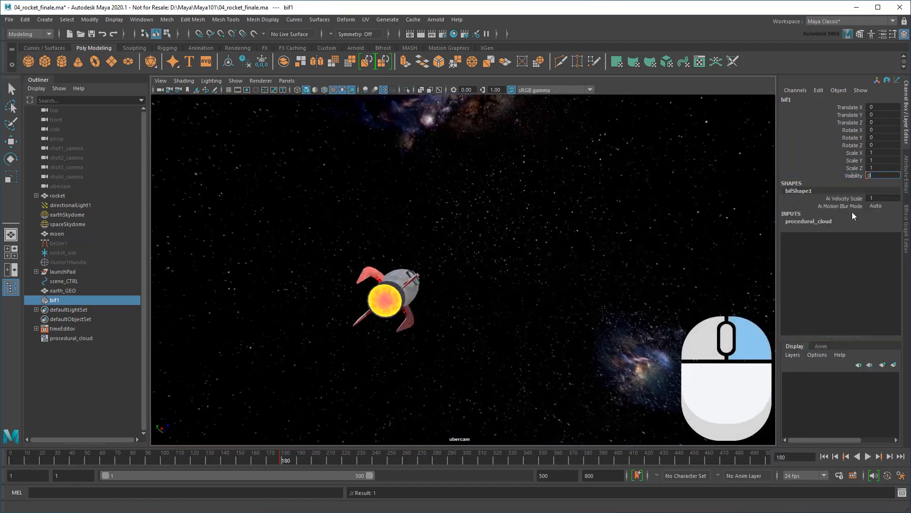
key(Return)
right_click(856, 175)
click(857, 193)
drag(284, 460, 380, 455)
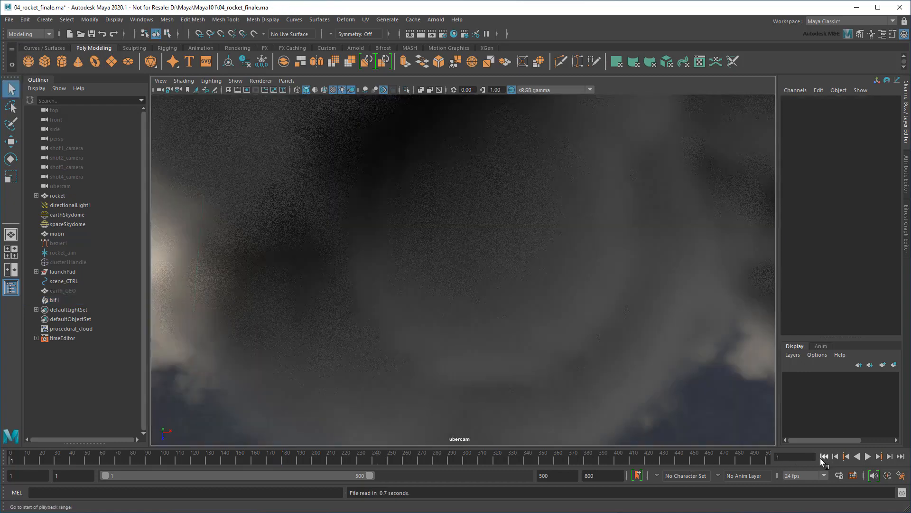
Step: Switch the viewport to the persp camera and frame the whole rocket on its launch pad
click(287, 80)
mouse_move(300, 90)
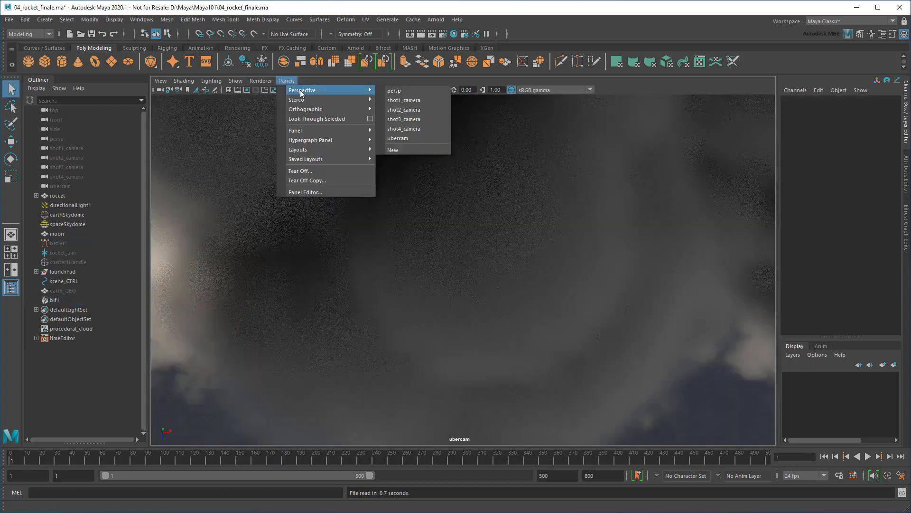
click(394, 91)
alt+drag(415, 216, 389, 204)
alt+right_drag(389, 204, 332, 152)
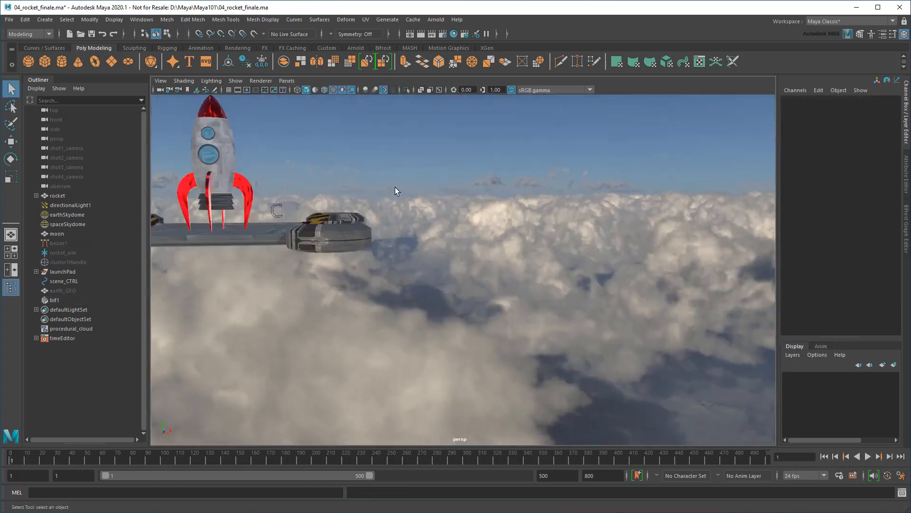
alt+middle_drag(332, 152, 530, 234)
scroll(503, 262, up, 5)
scroll(515, 237, down, 5)
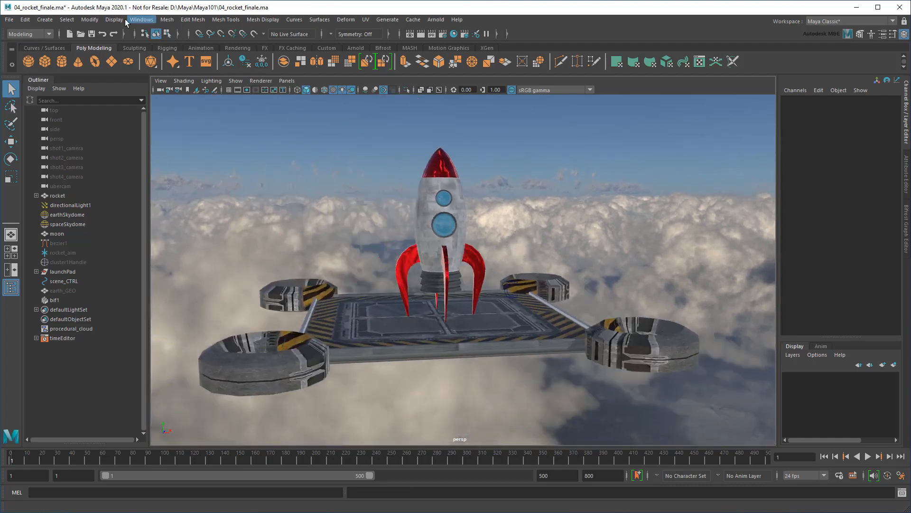
Step: Import the smoke_trail example from the Bifrost Browser, close the browser, and hide the Outliner and graph editor
click(138, 20)
click(167, 122)
double_click(506, 157)
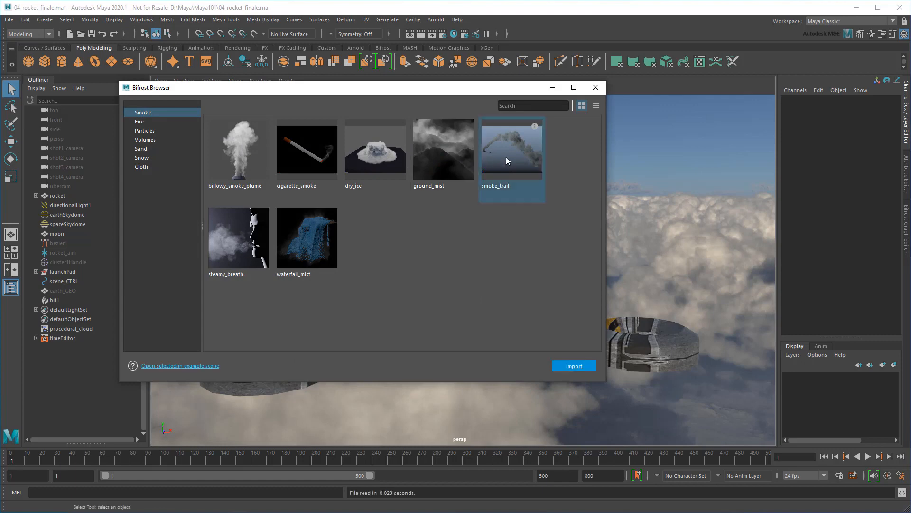
click(595, 87)
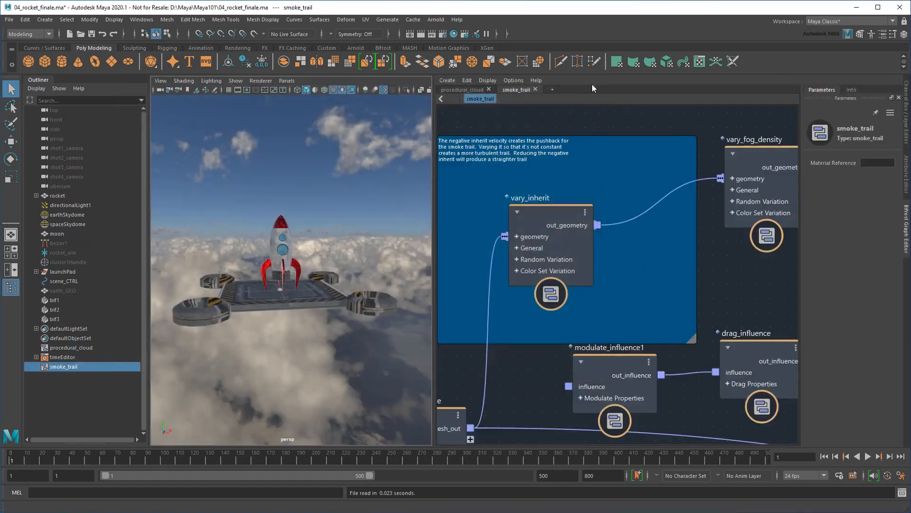
click(11, 287)
click(907, 232)
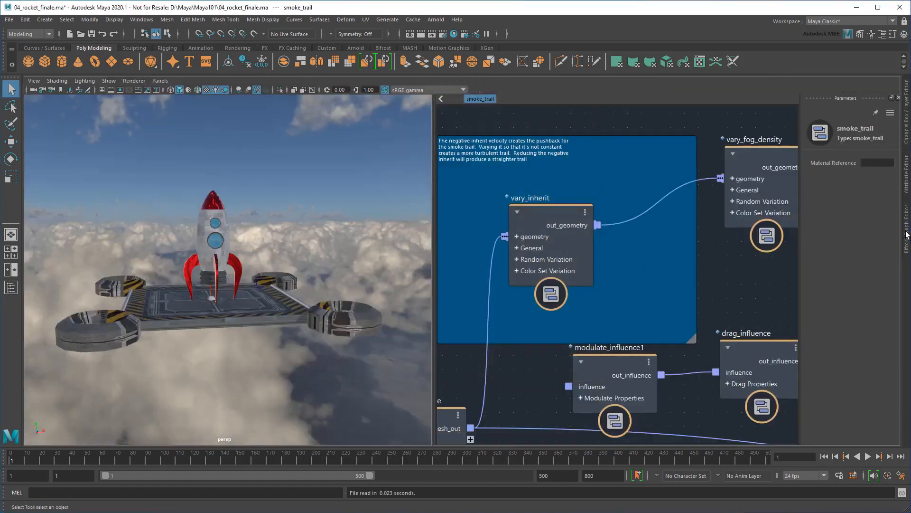
Step: Play the smoke trail simulation up to frame 32 while viewing the launch pad beneath the rocket closely
scroll(477, 393, up, 8)
alt+middle_drag(480, 398, 511, 283)
scroll(503, 288, up, 2)
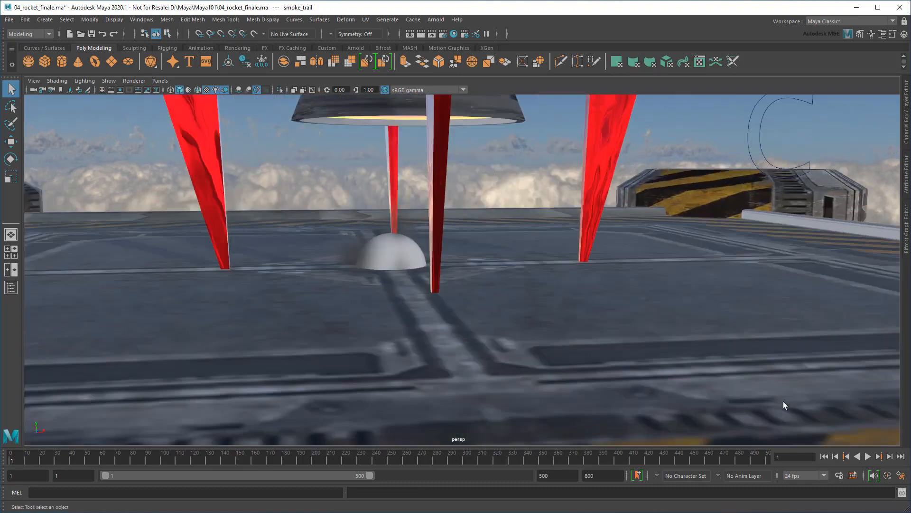
click(867, 456)
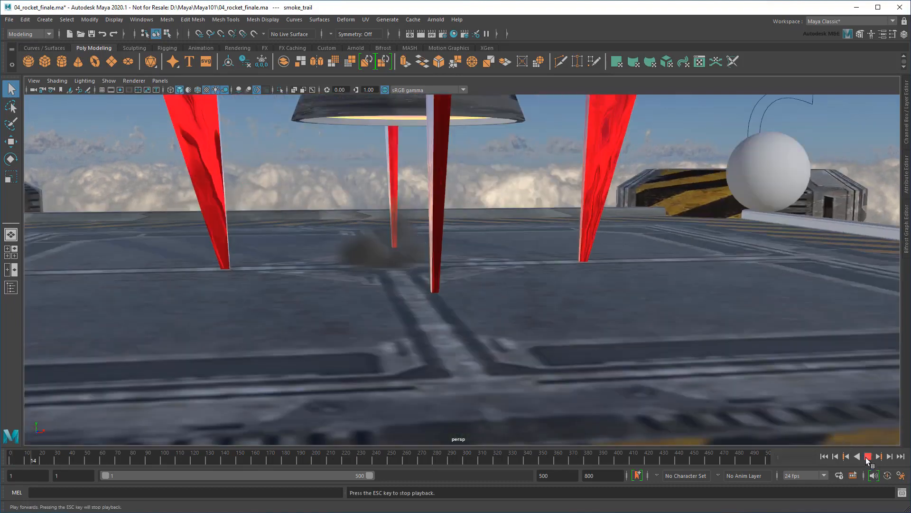
click(867, 457)
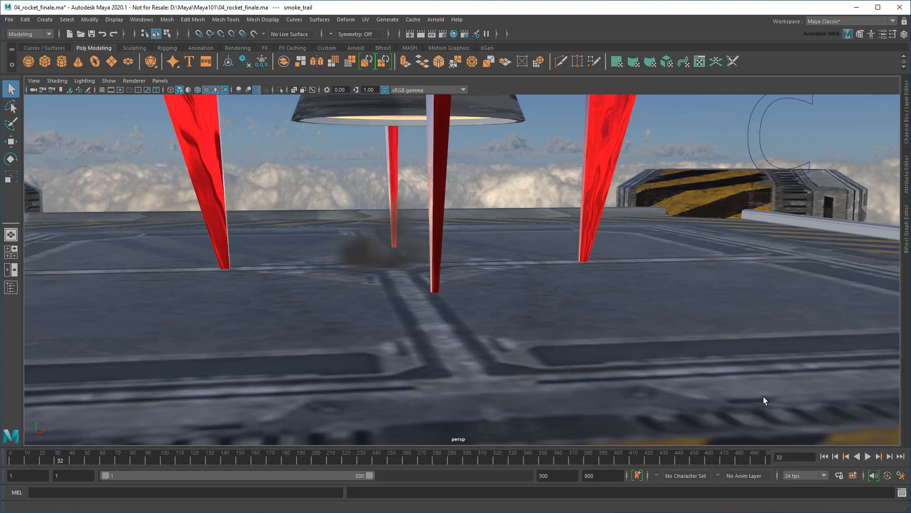
Step: Find the smoke trail's emitter sphere away from the launch pad and examine its position at frame 32
scroll(562, 266, down, 12)
alt+middle_drag(627, 238, 441, 287)
scroll(442, 287, down, 5)
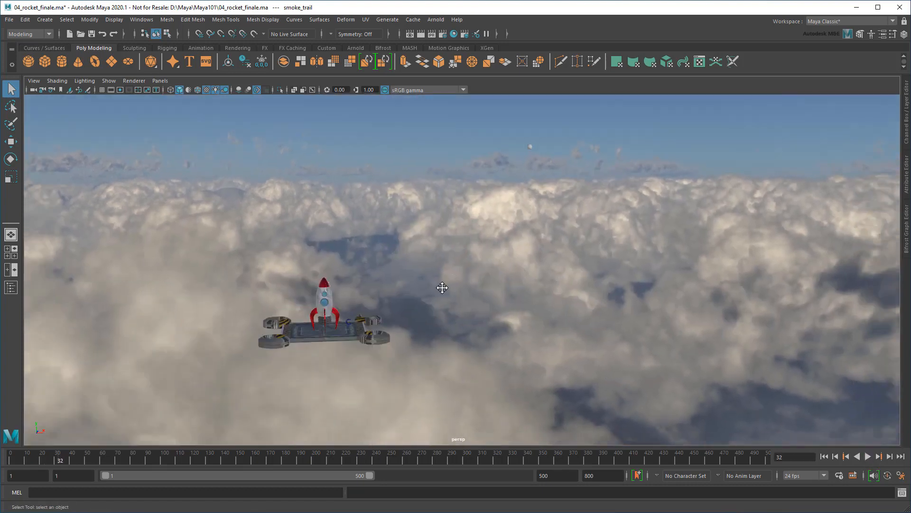
alt+middle_drag(532, 199, 464, 275)
scroll(643, 261, up, 3)
alt+middle_drag(642, 260, 545, 255)
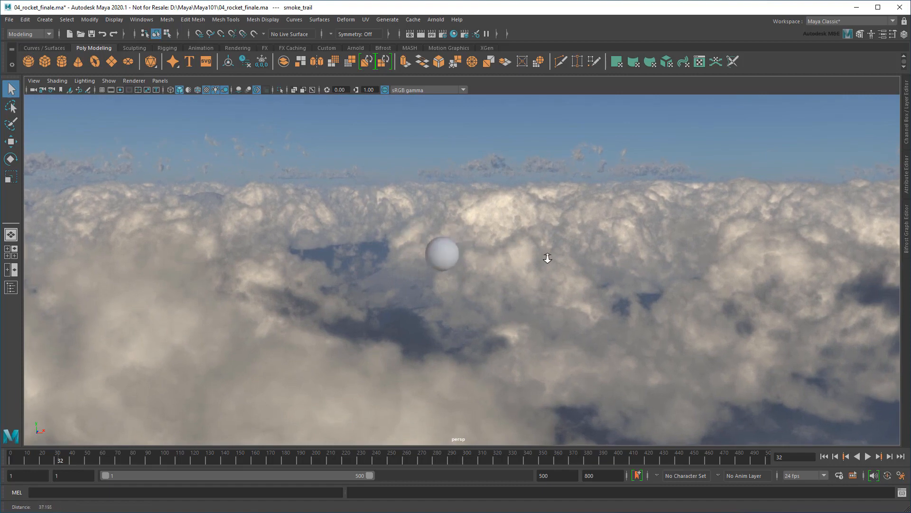
scroll(576, 301, up, 3)
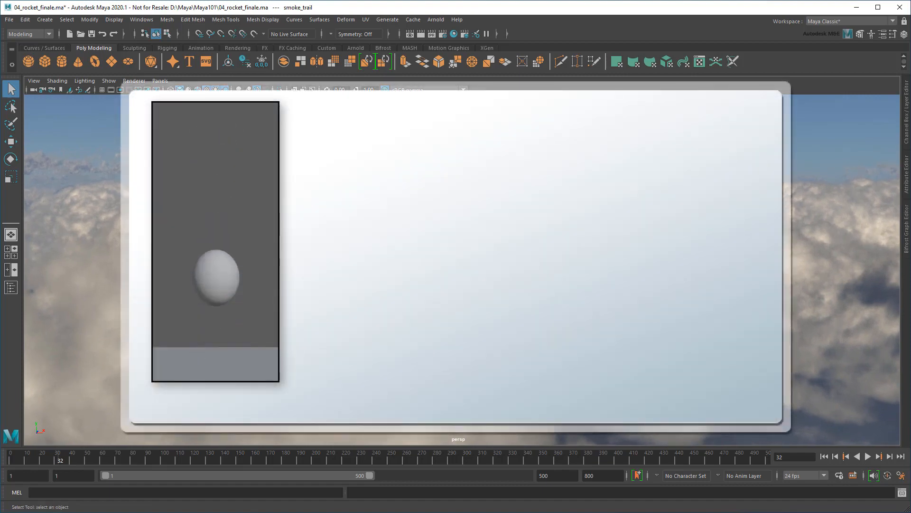
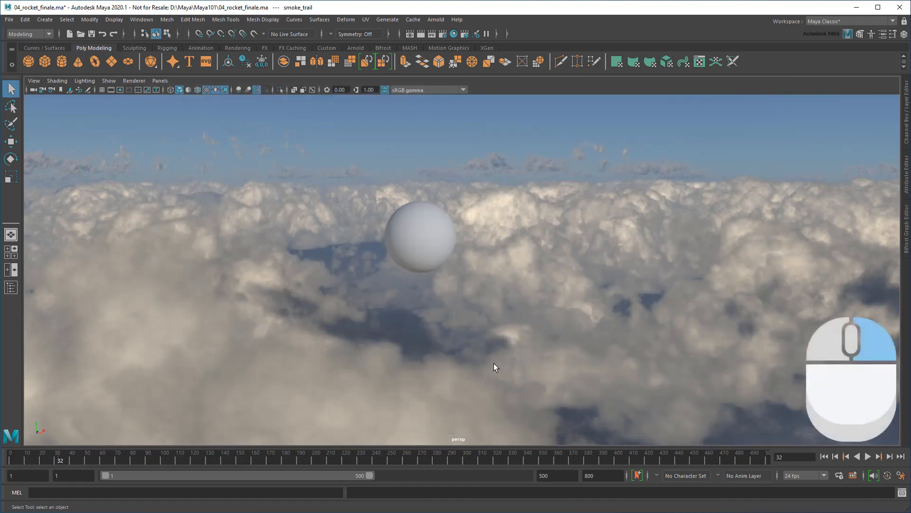
Step: Set the playback speed to Play Every Frame, Free and return to frame 1 with the rocket's base in view
right_click(385, 455)
mouse_move(429, 375)
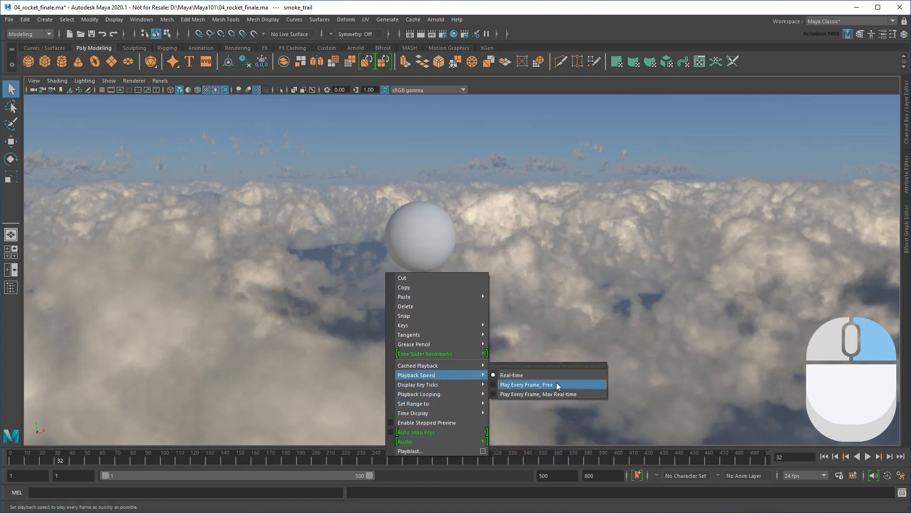
click(557, 385)
click(824, 456)
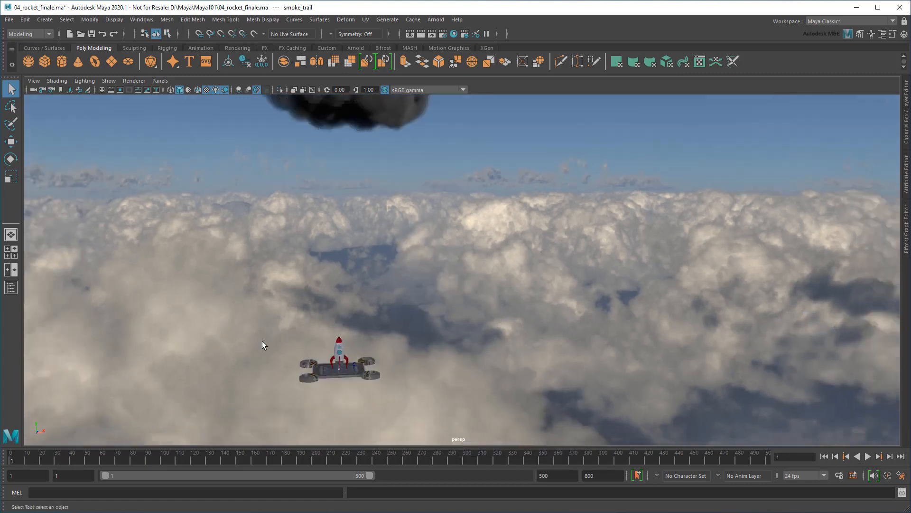
alt+middle_drag(262, 341, 326, 271)
alt+right_drag(325, 270, 381, 271)
alt+middle_drag(380, 271, 446, 281)
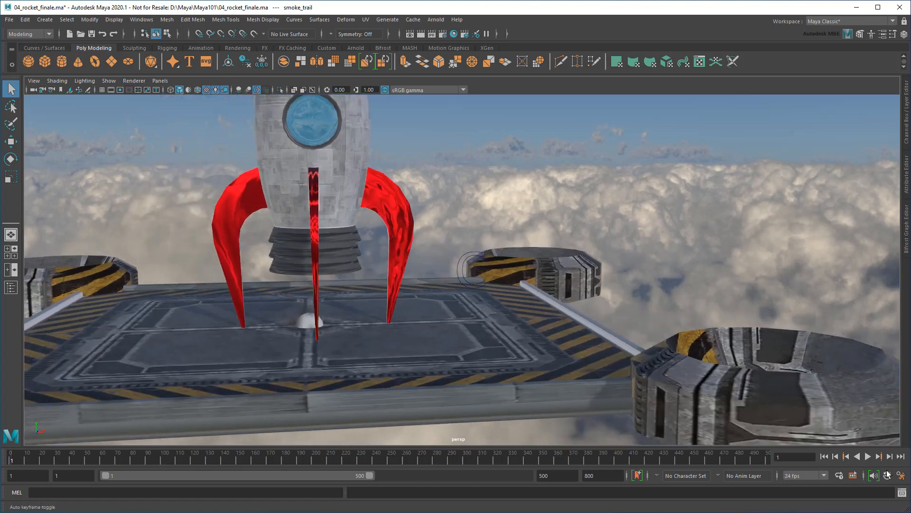
Step: Play the smoke trail simulation to frame 12 and examine the moving sphere and its trail beside the launch pad
click(868, 456)
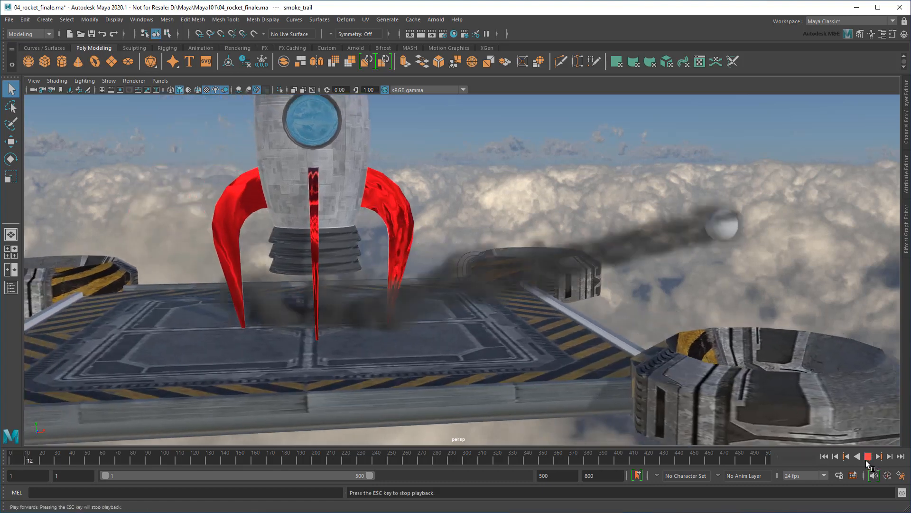
click(868, 456)
alt+middle_drag(625, 322, 551, 317)
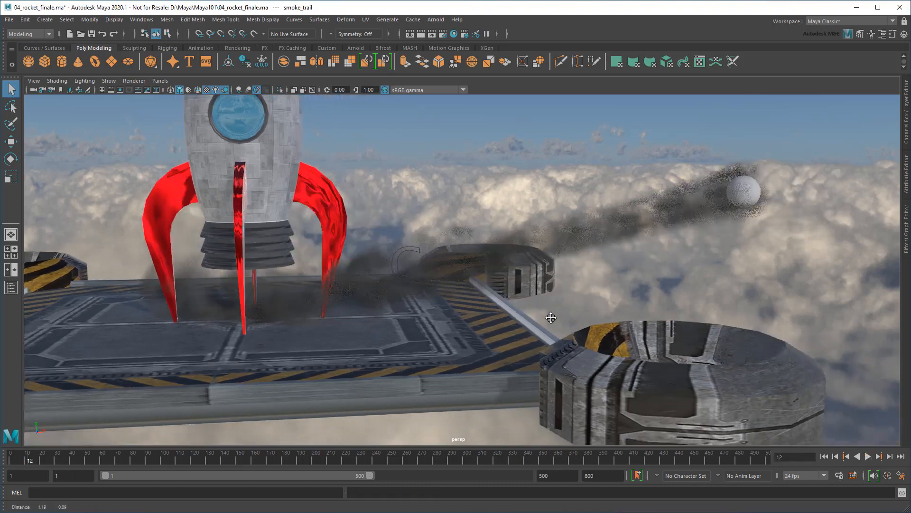
alt+drag(550, 317, 504, 314)
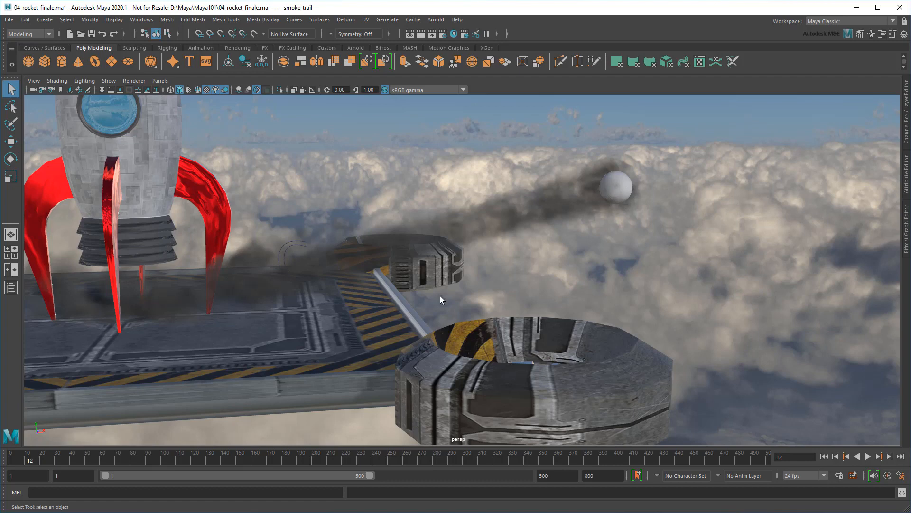
Step: Show the Bifrost graph and add a polygon cylinder beneath the rocket's nozzle, scaled down slightly and raised between the fins
click(907, 238)
alt+right_drag(88, 258, 116, 270)
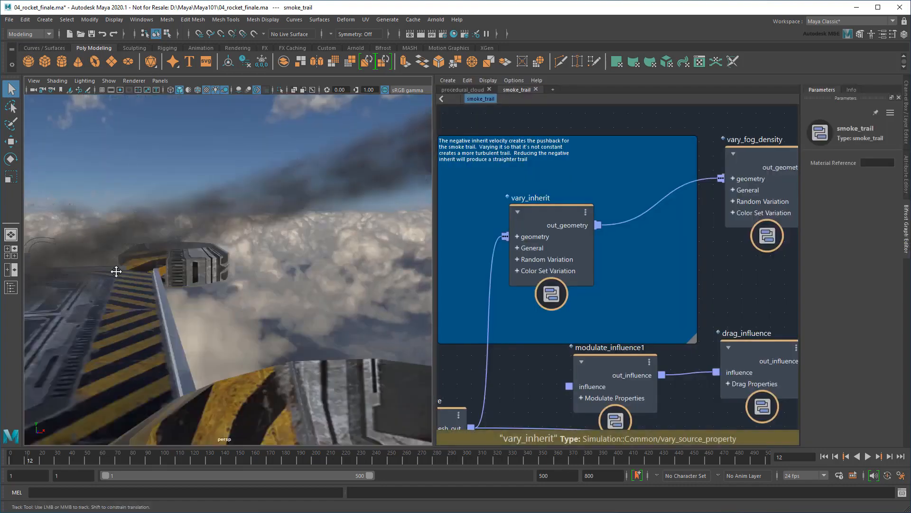
alt+middle_drag(115, 270, 298, 268)
alt+drag(298, 268, 290, 285)
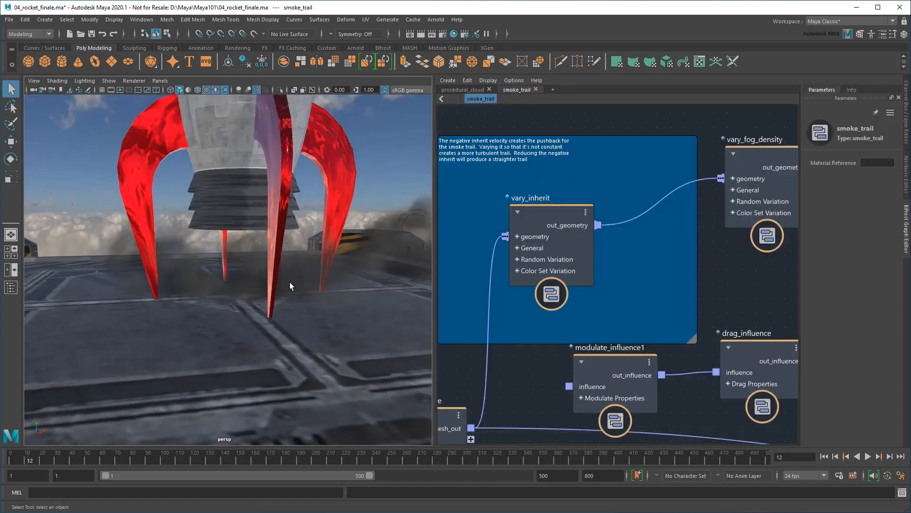
click(62, 61)
key(r)
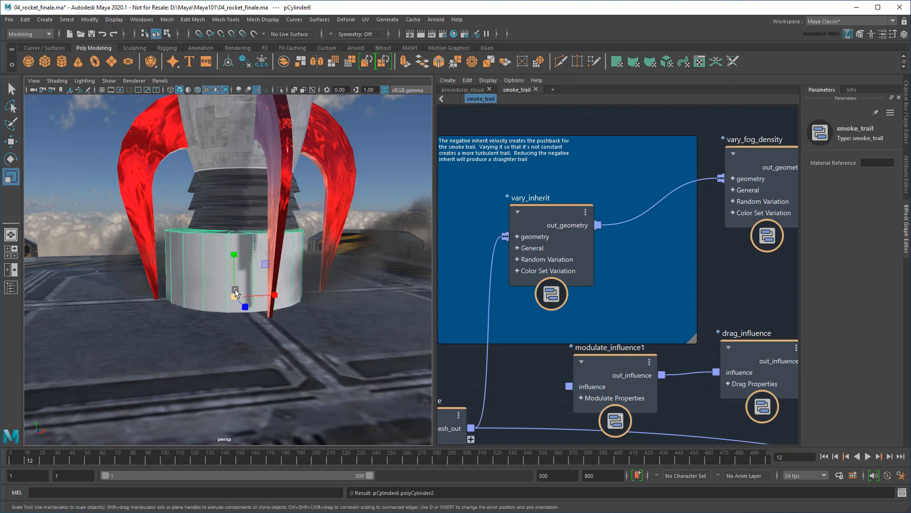
drag(234, 292, 228, 292)
key(w)
drag(234, 261, 234, 245)
Step: Scale the cylinder down further so it fits beneath the nozzle, and check its placement from several angles
drag(267, 275, 280, 322)
alt+right_drag(280, 323, 265, 324)
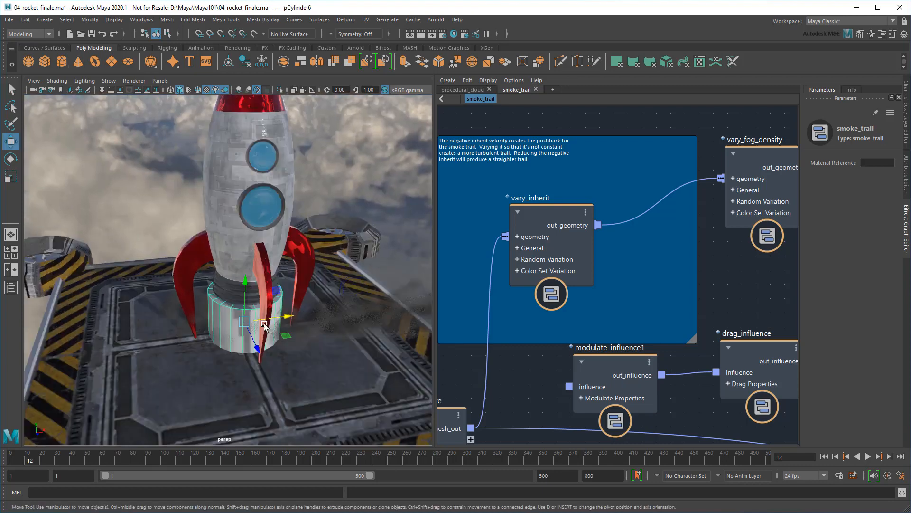
key(r)
drag(243, 320, 233, 320)
alt+drag(233, 321, 205, 253)
key(w)
alt+right_drag(205, 254, 266, 323)
alt+drag(266, 323, 247, 332)
alt+right_drag(246, 332, 138, 292)
alt+middle_drag(137, 292, 133, 325)
Step: Show the Outliner and rename the new cylinder to smoke_source
click(11, 288)
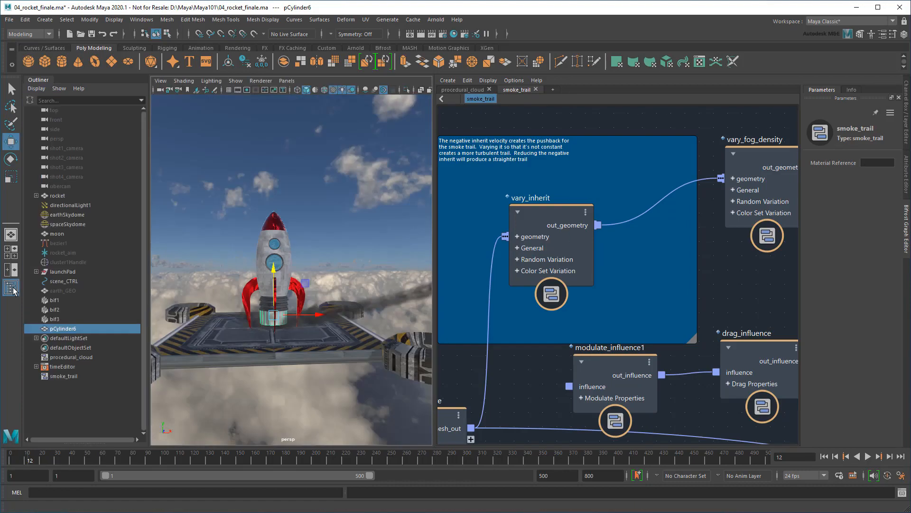
double_click(79, 330)
text(smoke_source)
key(Return)
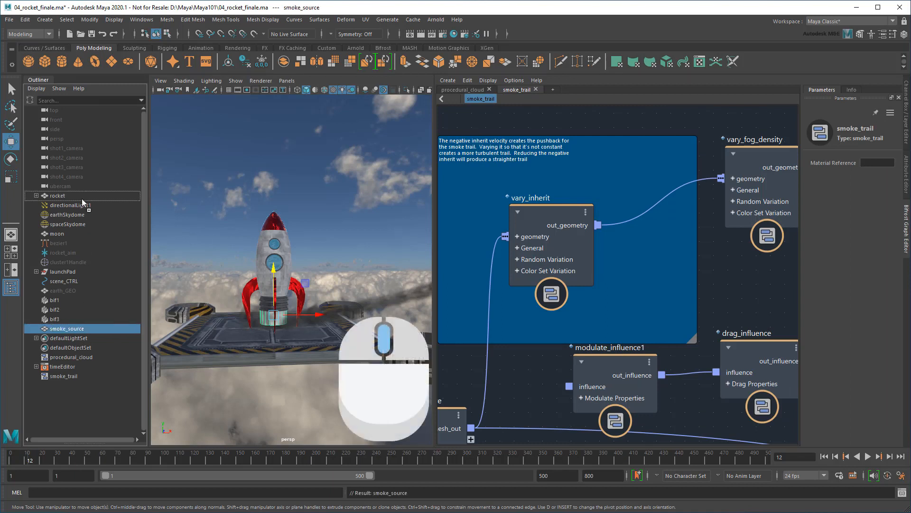
Step: Parent smoke_source to the rocket and hide it in the scene
middle_drag(83, 196, 83, 195)
click(36, 195)
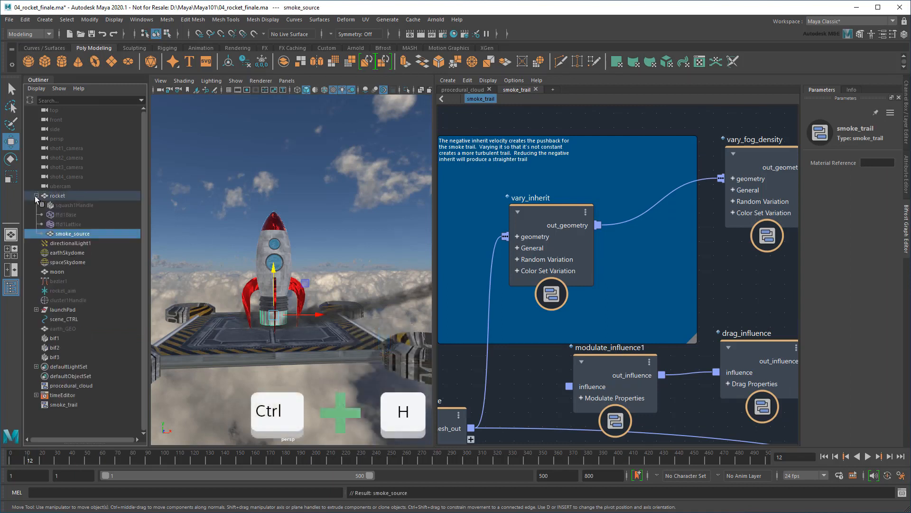
key(ctrl+h)
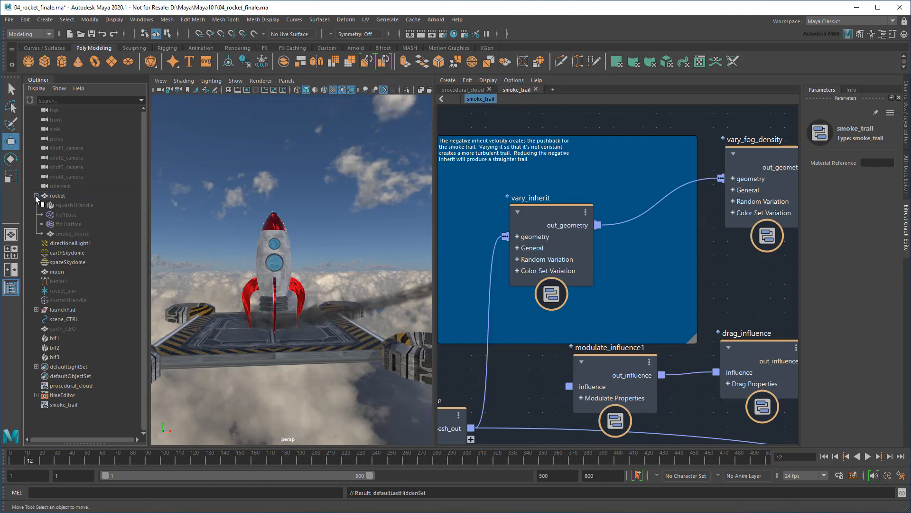
Step: Bring the smoke_source object into the smoke_trail graph as an input node below the animated_sphere node
scroll(614, 291, down, 2)
alt+middle_drag(596, 327, 592, 302)
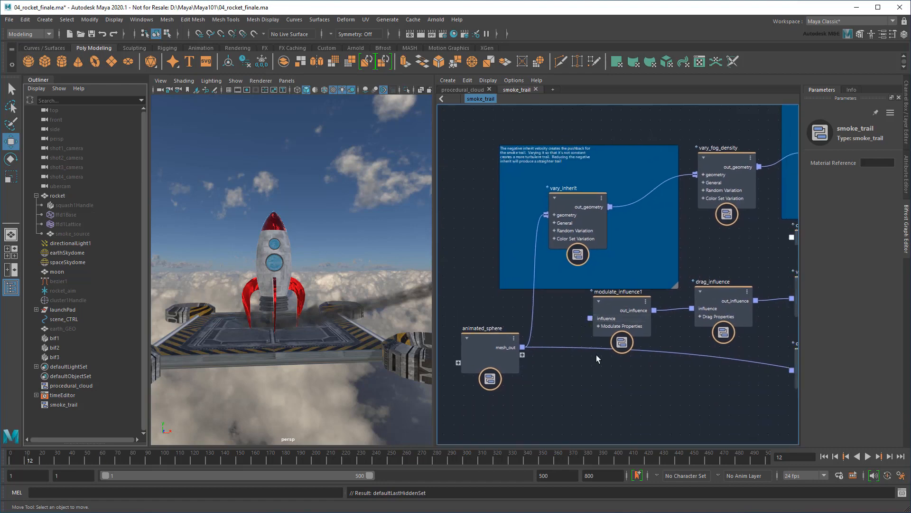
alt+middle_drag(546, 379, 687, 326)
scroll(659, 323, up, 4)
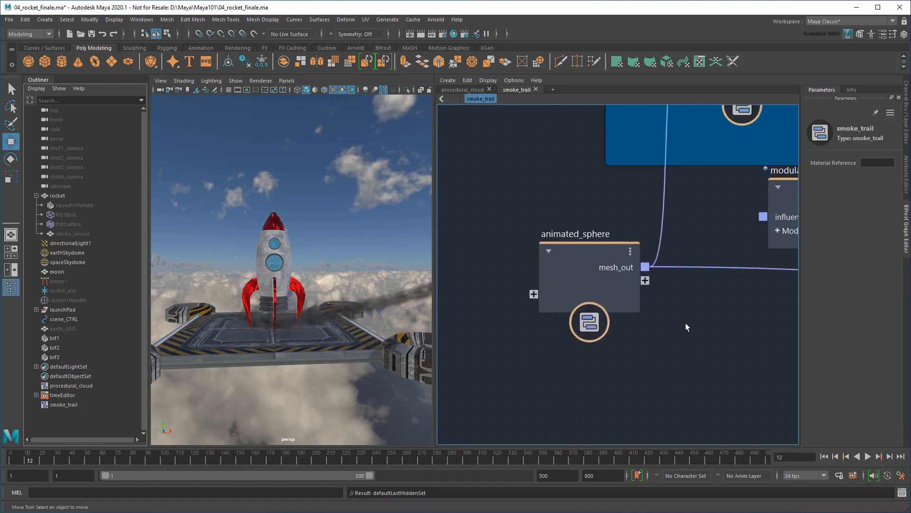
alt+middle_drag(682, 359, 675, 285)
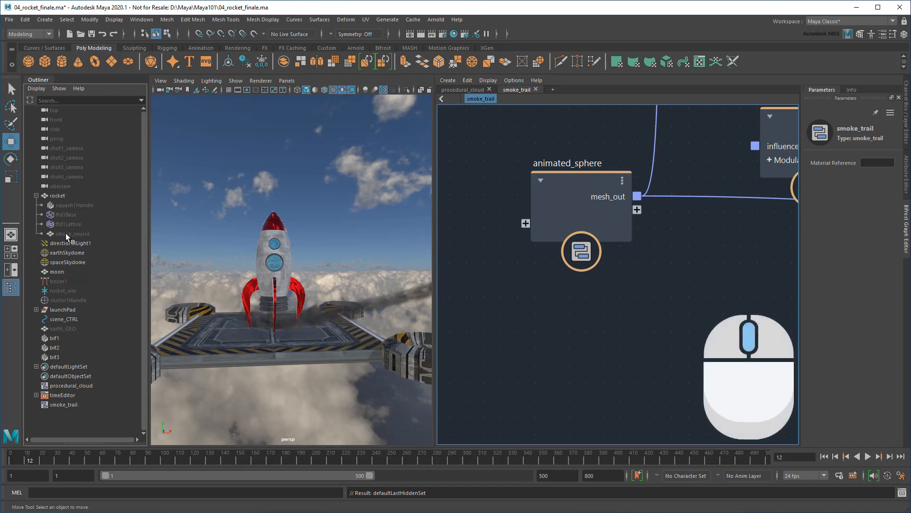
middle_drag(65, 232, 69, 232)
middle_drag(554, 302, 557, 303)
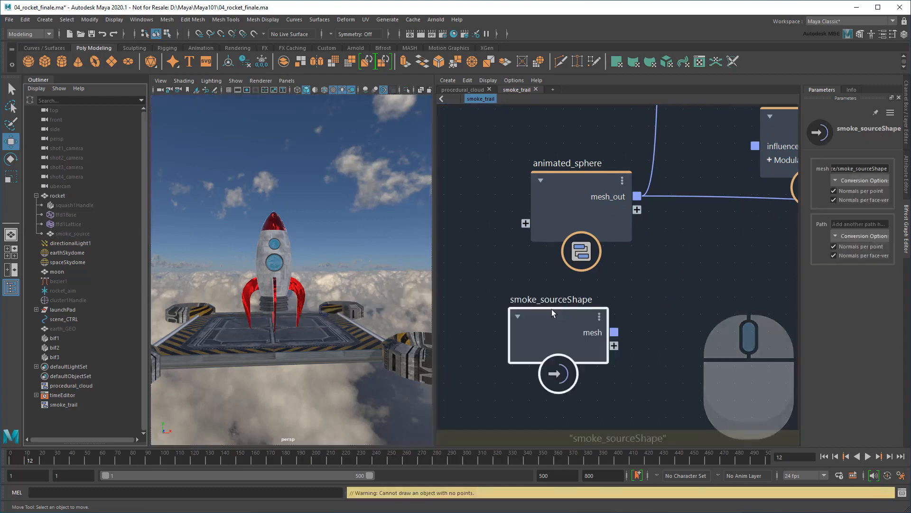
Step: Connect the mesh output of smoke_sourceShape to the geometry input of the vary_inherit node
scroll(665, 285, down, 3)
middle_drag(655, 271, 571, 329)
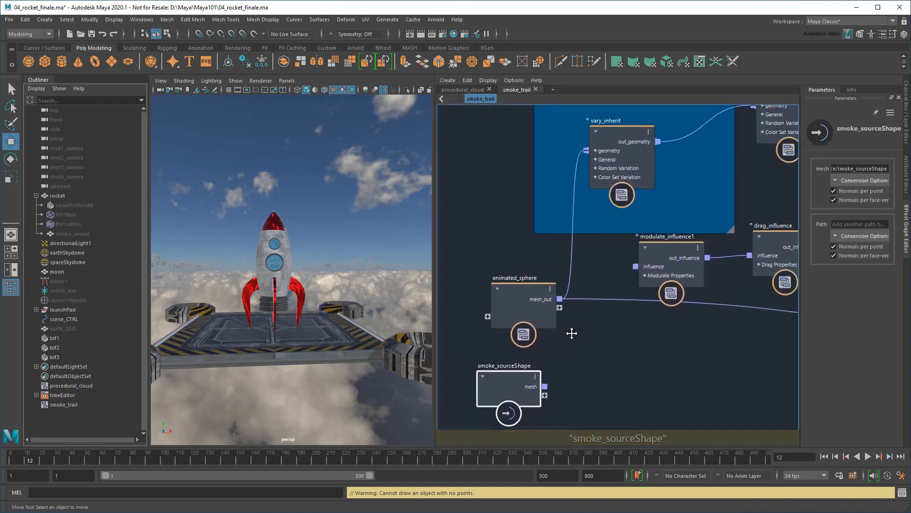
drag(574, 361, 585, 151)
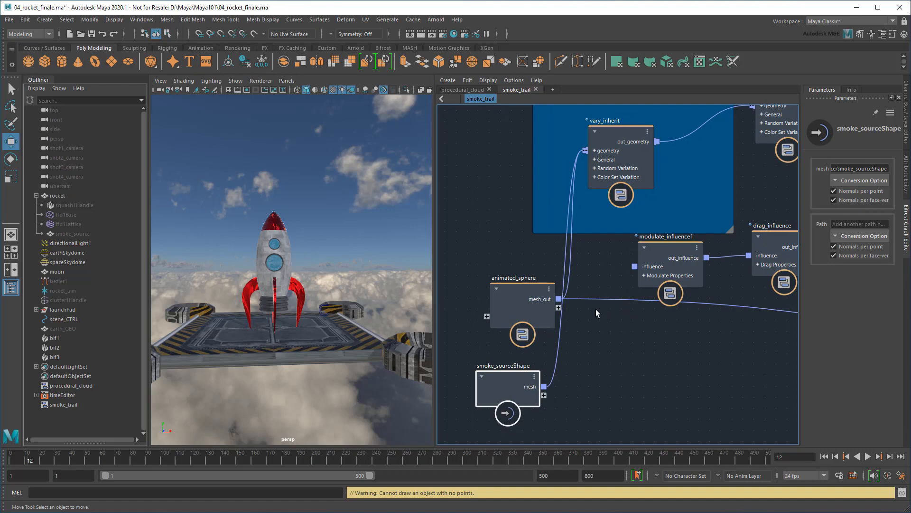
Step: Delete the mesh_out port from the smoke_trail graph's output node
middle_drag(701, 354, 506, 307)
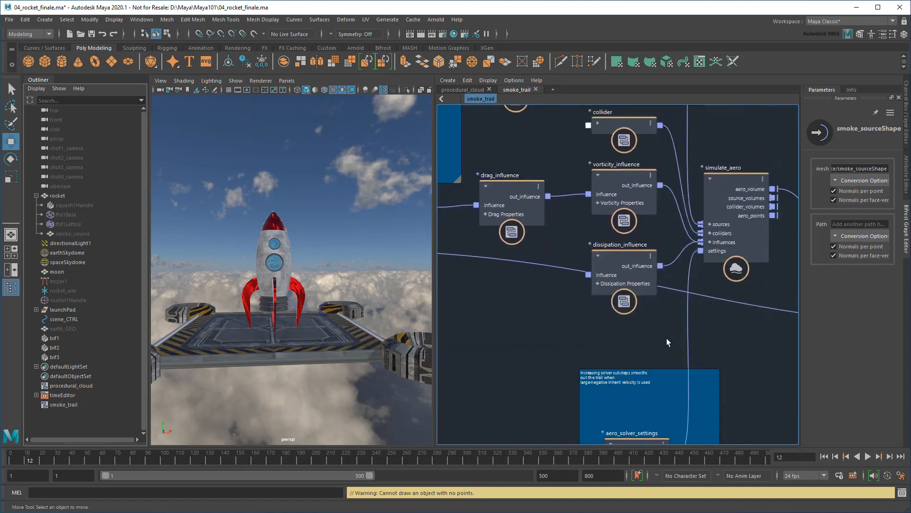
middle_drag(702, 342, 546, 323)
middle_drag(779, 351, 517, 324)
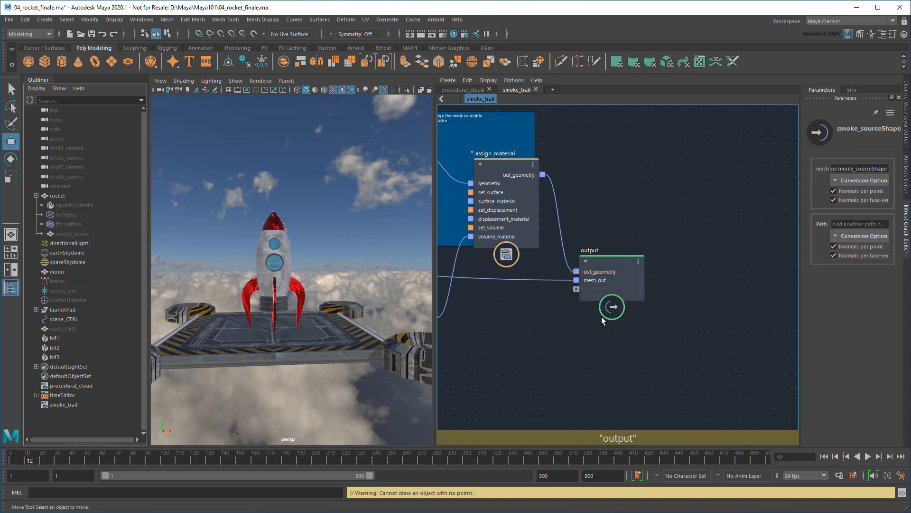
right_click(603, 280)
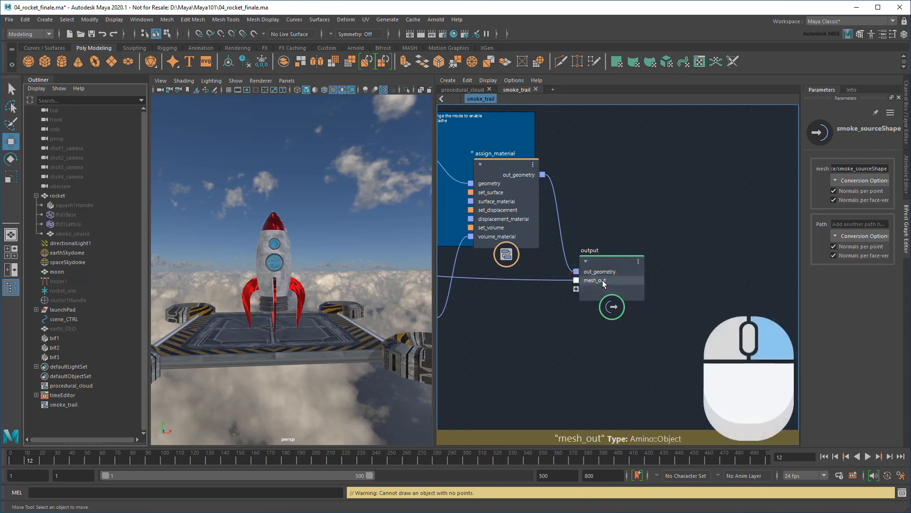
click(622, 295)
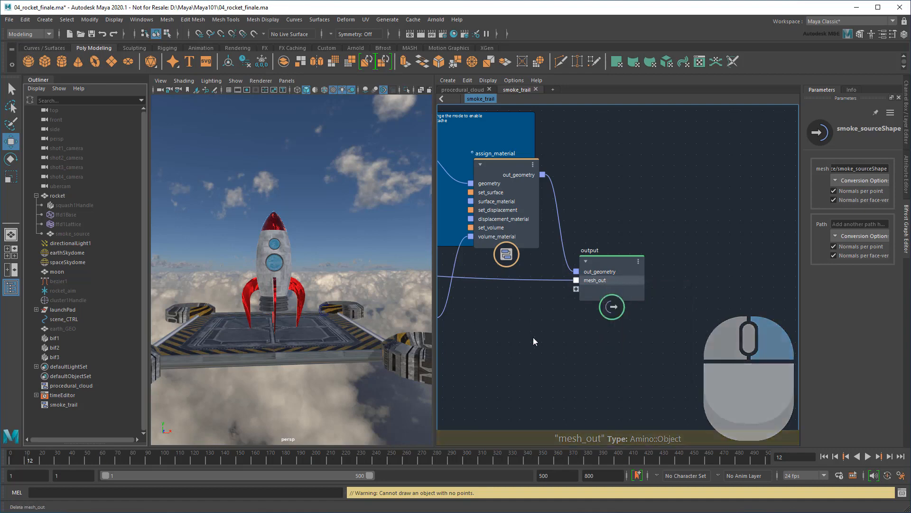
Step: Delete the animated_sphere node and move the smoke_sourceShape node up into its place
alt+middle_drag(497, 349, 874, 351)
alt+middle_drag(505, 287, 873, 306)
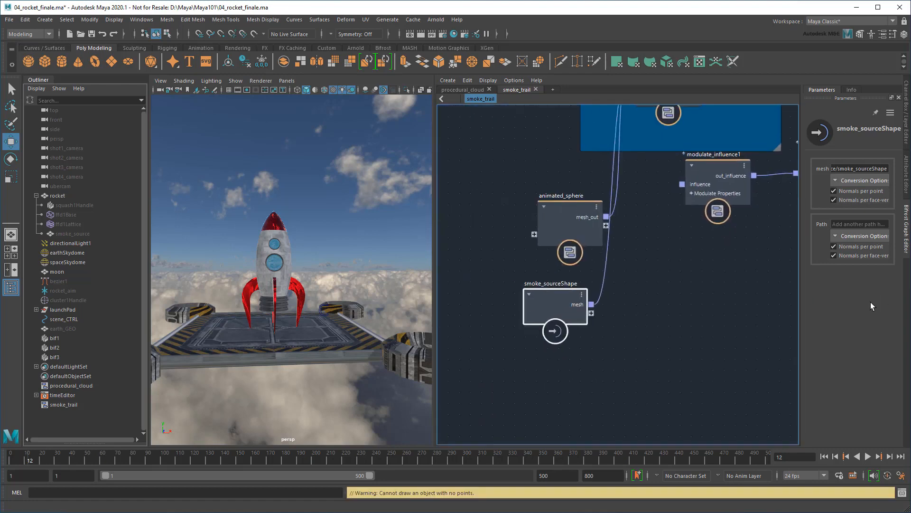
click(563, 206)
key(Delete)
click(551, 304)
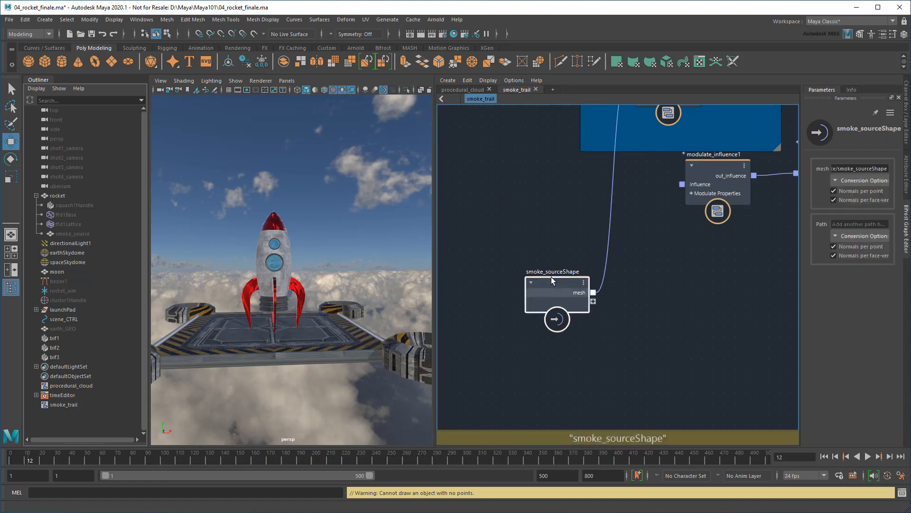
drag(547, 303, 549, 223)
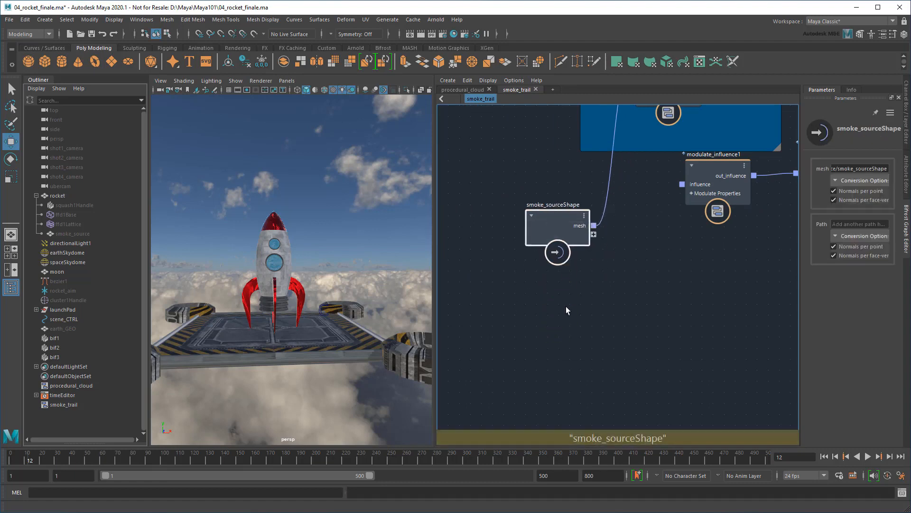
Step: Hide the Outliner and play the simulation from frame 1 to frame 100, examining the smoke behind the launching rocket
click(11, 288)
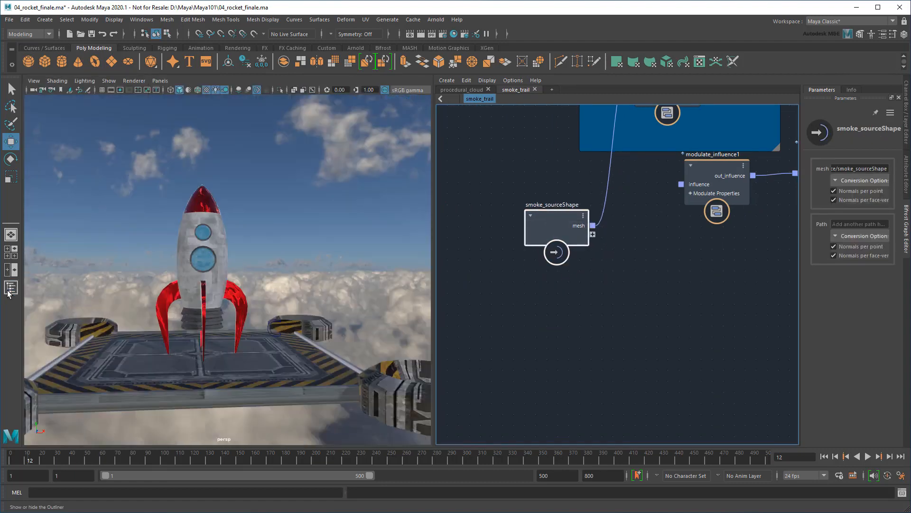
click(826, 456)
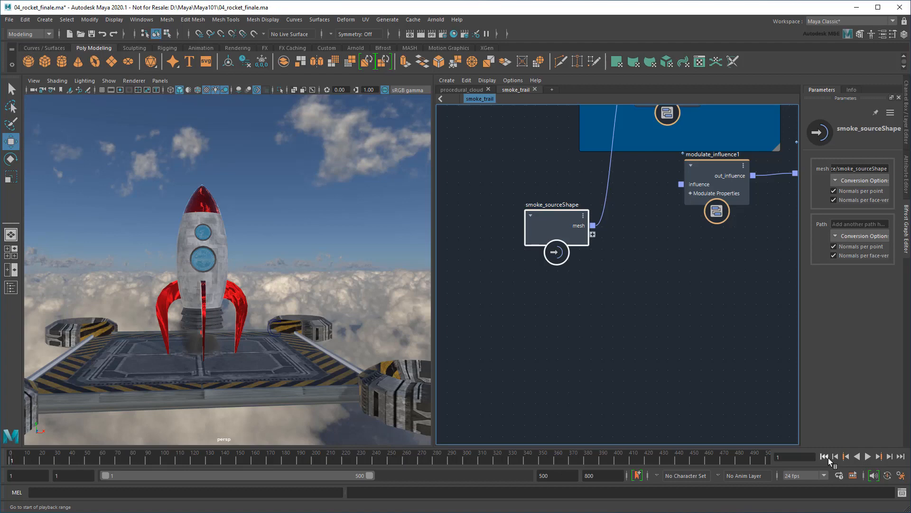
click(868, 457)
scroll(254, 357, up, 5)
alt+middle_drag(255, 357, 306, 372)
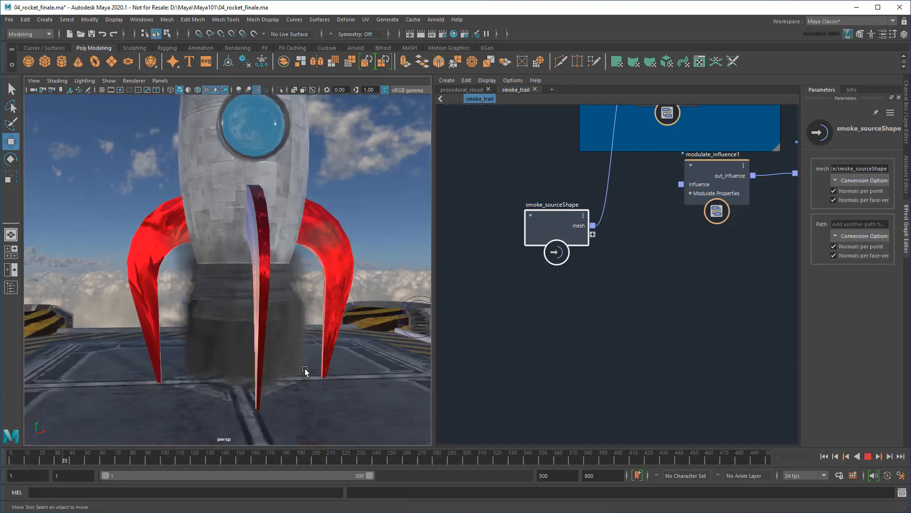
scroll(378, 288, down, 5)
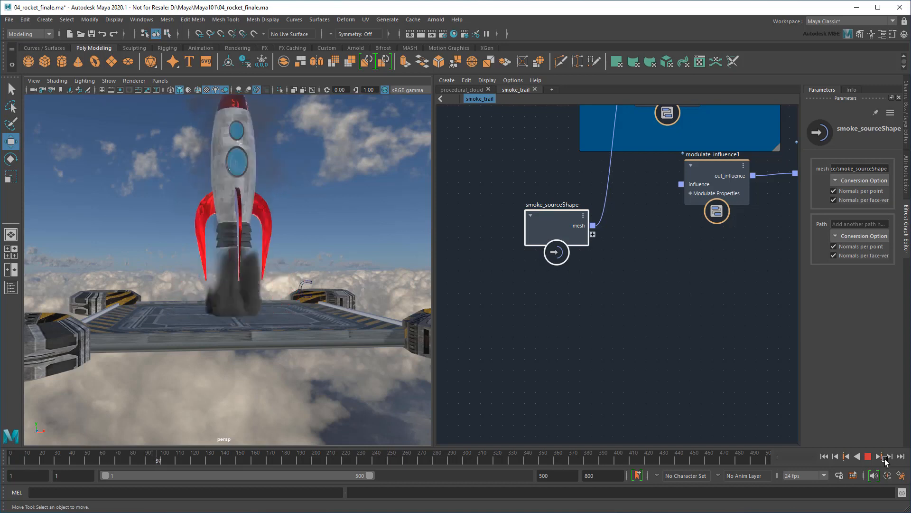
click(869, 456)
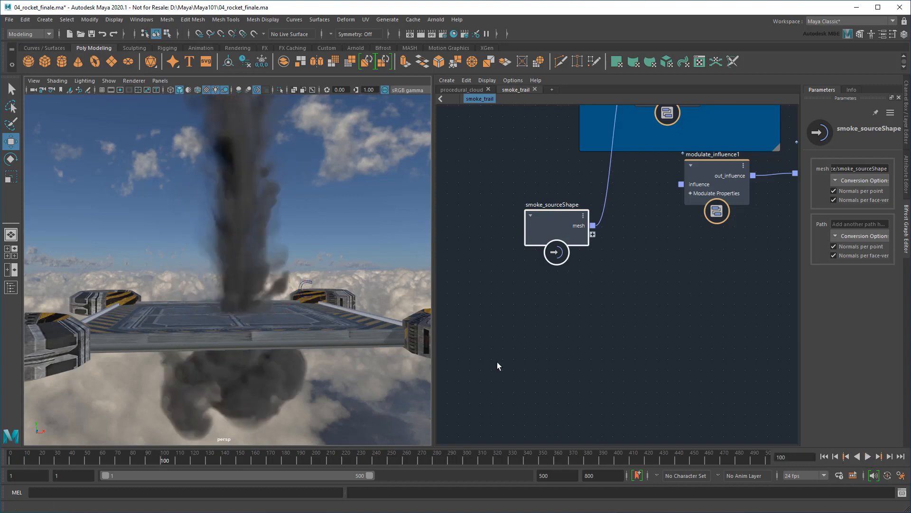
alt+right_drag(247, 194, 253, 290)
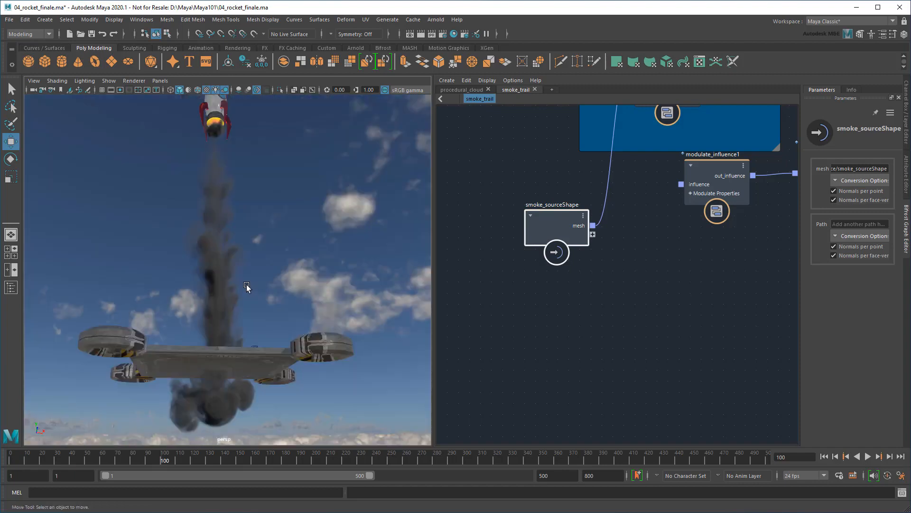
Step: Return to frame 1 and set Scene Units In Meters to 0.05 on the aero_solver_settings node, widening its parameter display
click(824, 457)
alt+drag(225, 314, 220, 349)
alt+right_drag(159, 261, 189, 297)
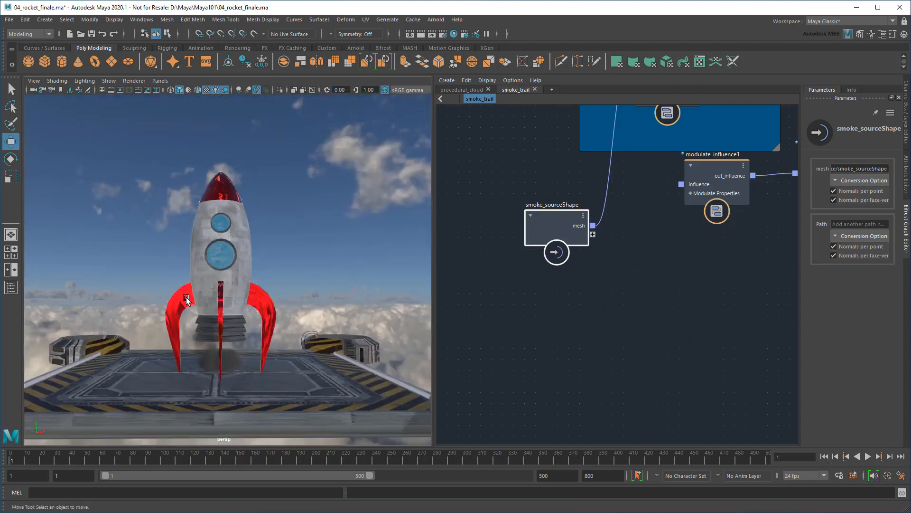
alt+middle_drag(724, 244, 404, 335)
alt+middle_drag(563, 383, 460, 223)
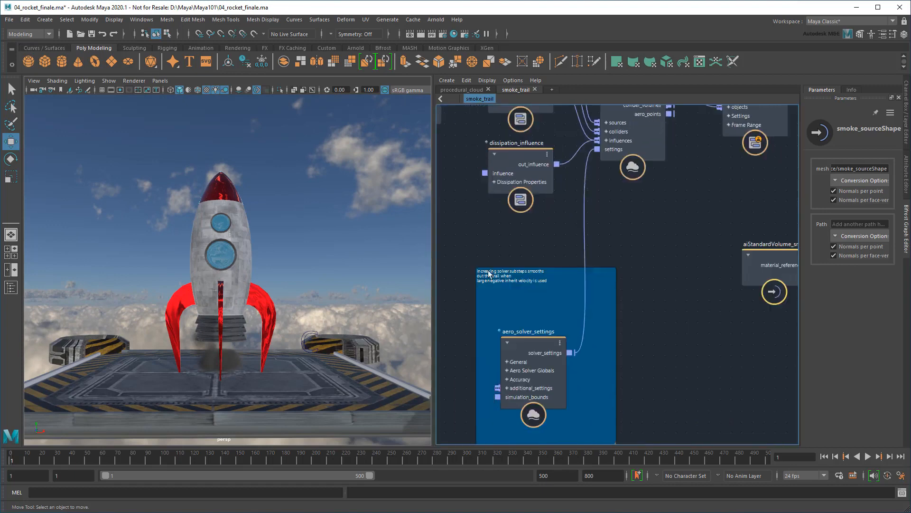
alt+middle_drag(490, 274, 594, 134)
click(609, 233)
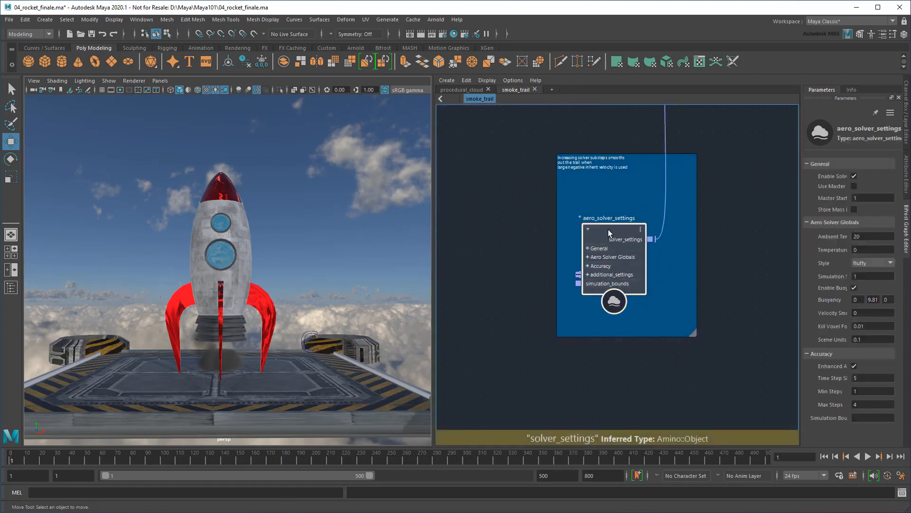
drag(801, 266, 761, 267)
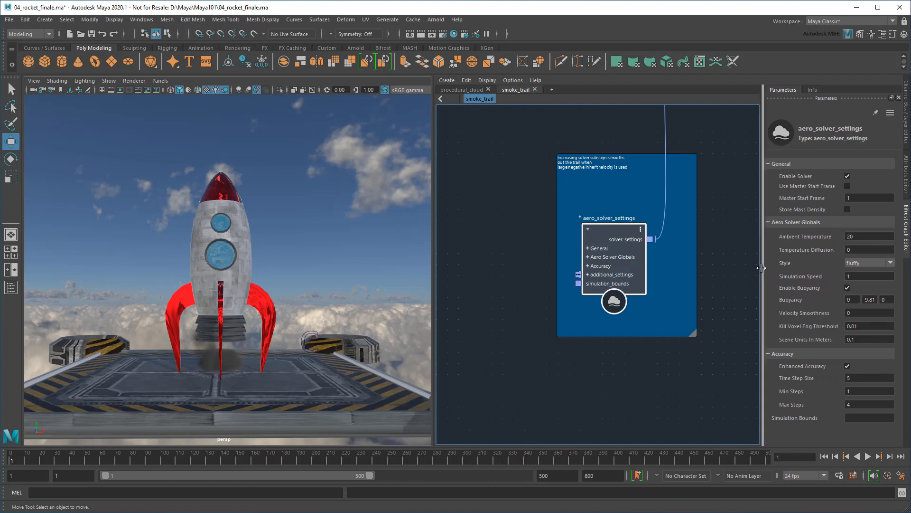
click(864, 339)
key(BackSpace)
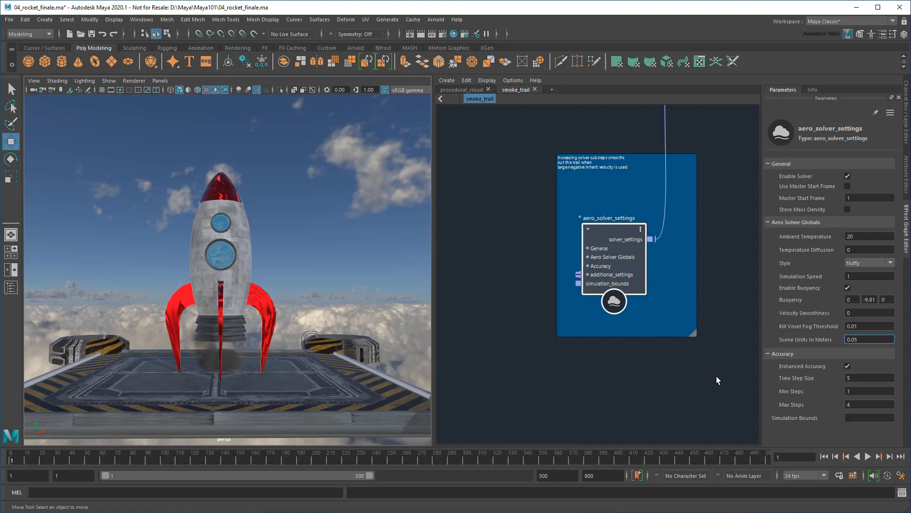
Step: Set Fluid Detail Size to 0.01 on the source_air node
middle_drag(537, 140, 494, 388)
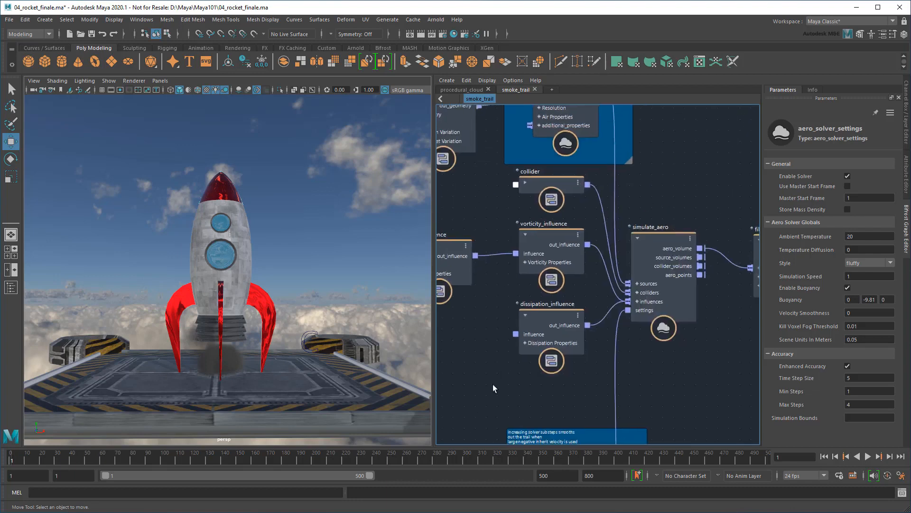
middle_drag(678, 166, 678, 306)
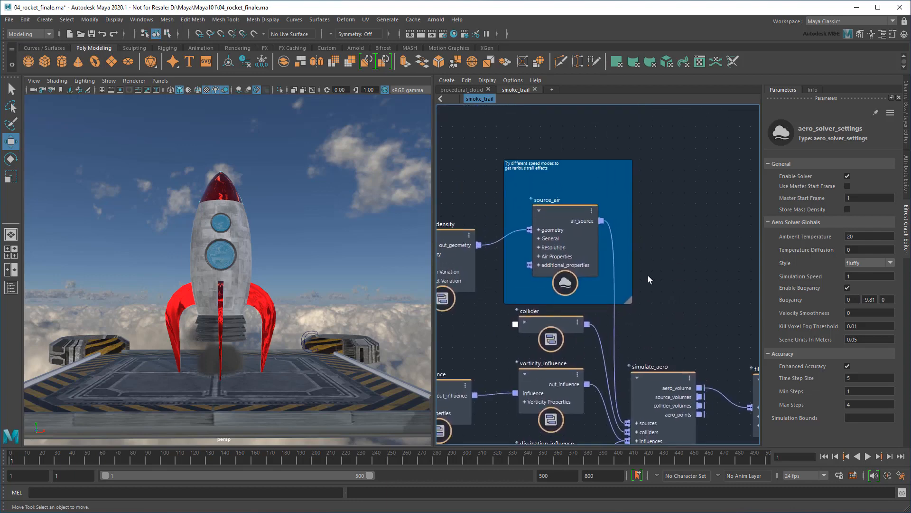
click(562, 215)
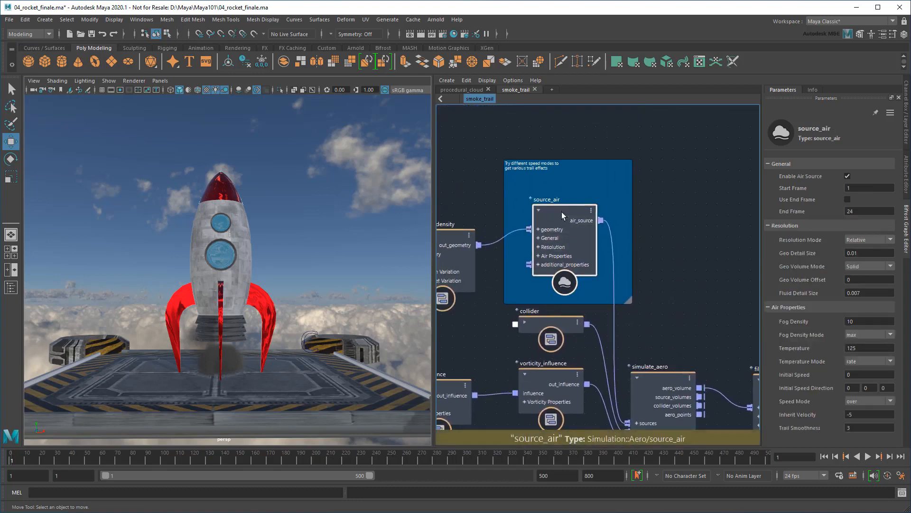
drag(863, 293, 854, 293)
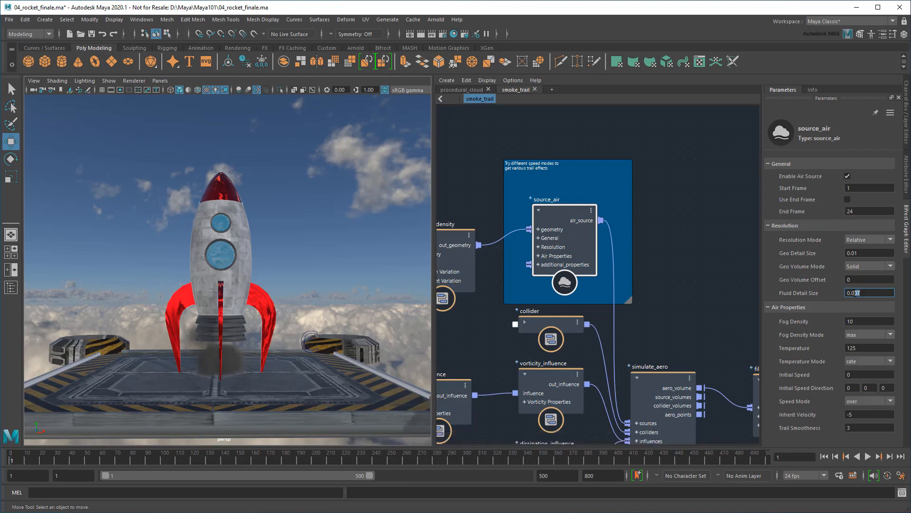
text(1)
key(Return)
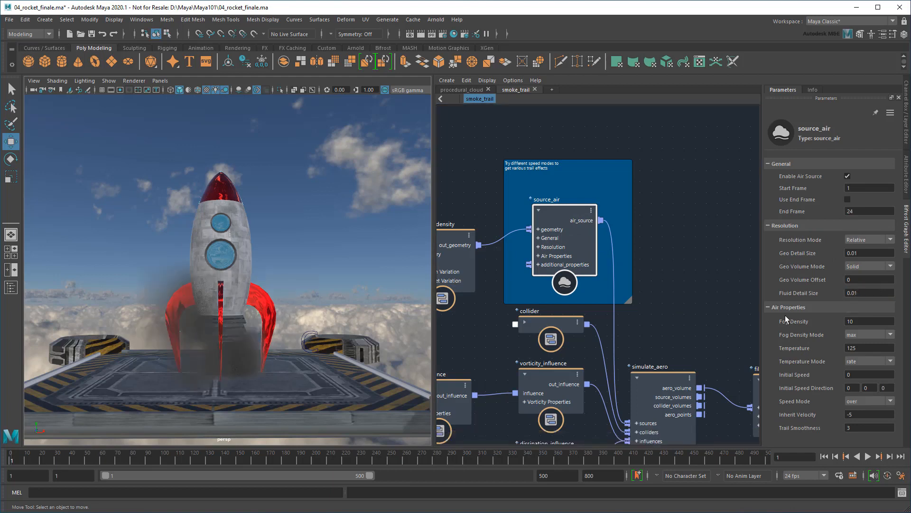
Step: Limit the source_air emission to Start Frame 48 and an enabled End Frame of 156, scrubbing the timeline to frame 156 to check the launch
double_click(853, 187)
key(Return)
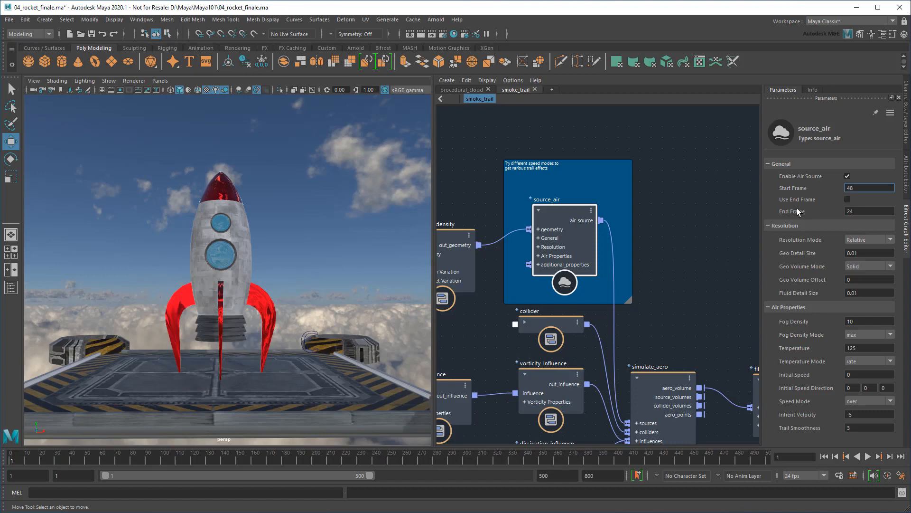
scroll(328, 239, down, 5)
scroll(316, 337, down, 5)
alt+middle_drag(321, 234, 306, 376)
drag(14, 461, 245, 460)
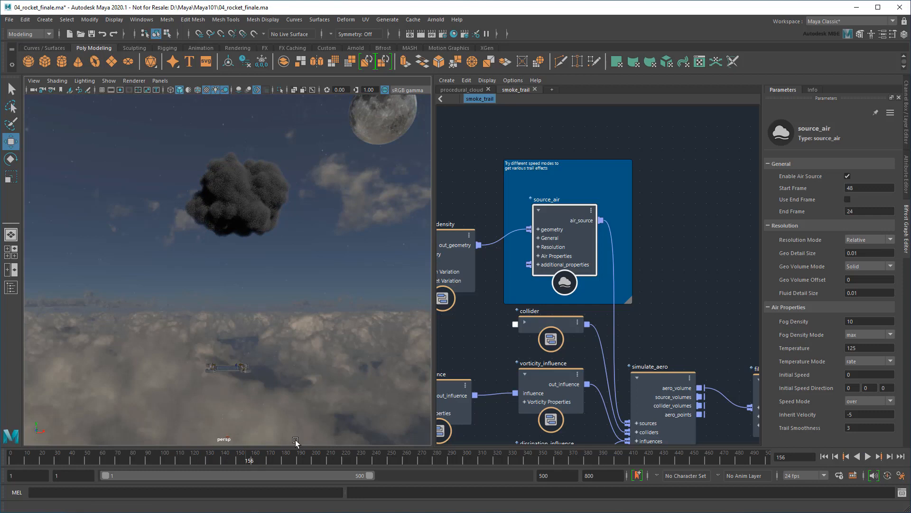
click(850, 210)
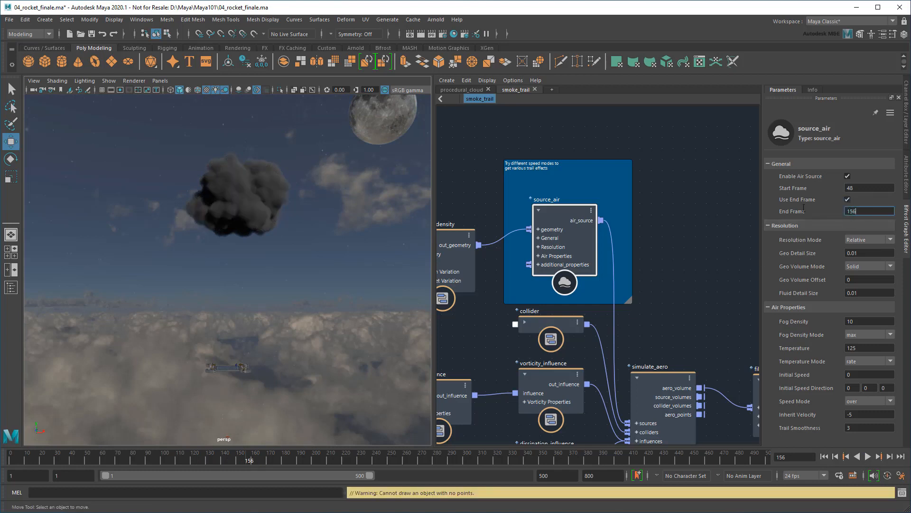
Step: Return to frame 1 and look through the ubercam camera in the viewport
click(824, 456)
scroll(277, 332, up, 4)
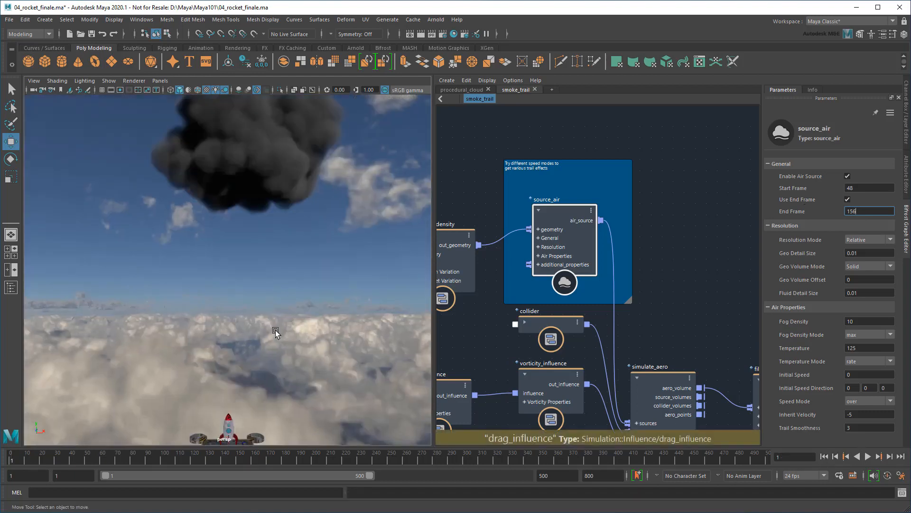
scroll(323, 252, up, 6)
alt+middle_drag(276, 332, 251, 205)
scroll(251, 205, up, 3)
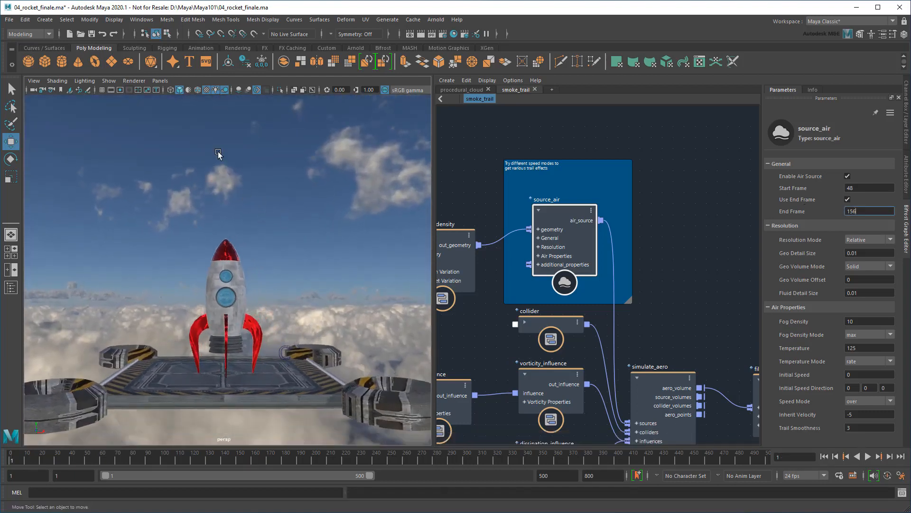
click(160, 81)
mouse_move(179, 92)
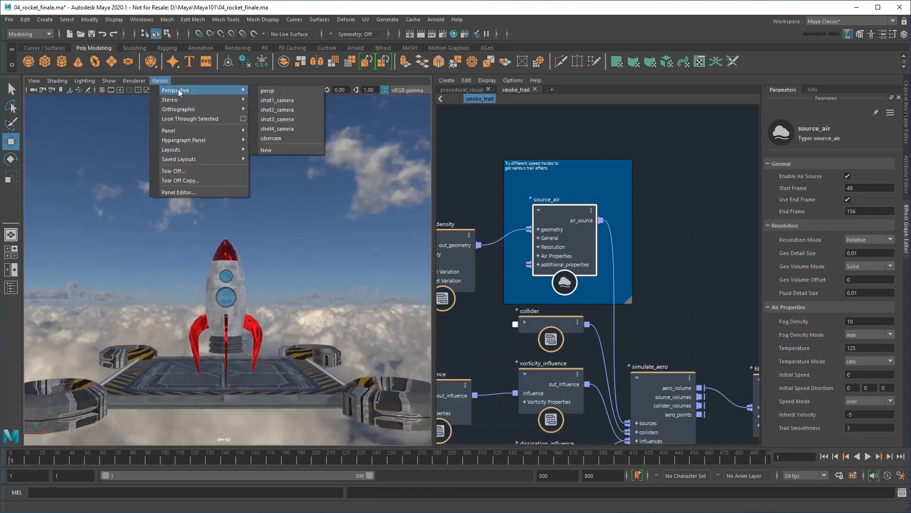
click(297, 139)
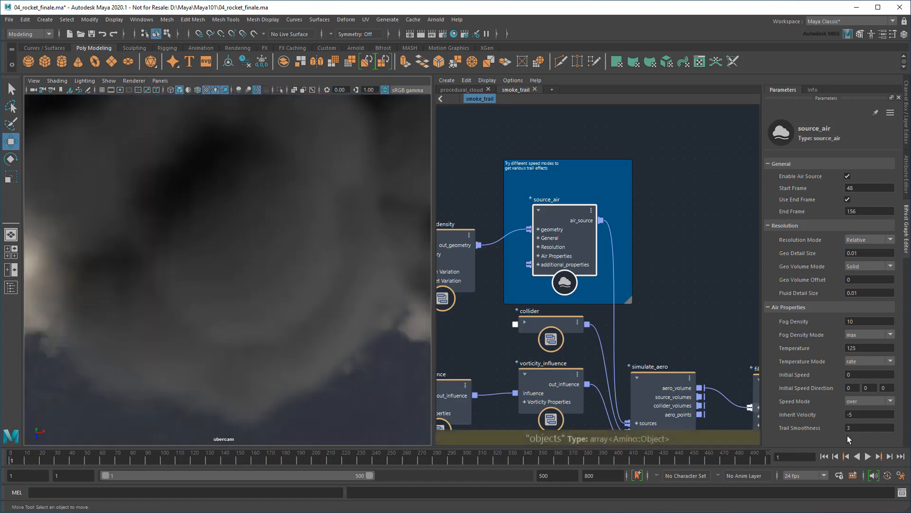
Step: Play the simulation to frame 74 and examine the smoke beneath the rocket up close
click(870, 456)
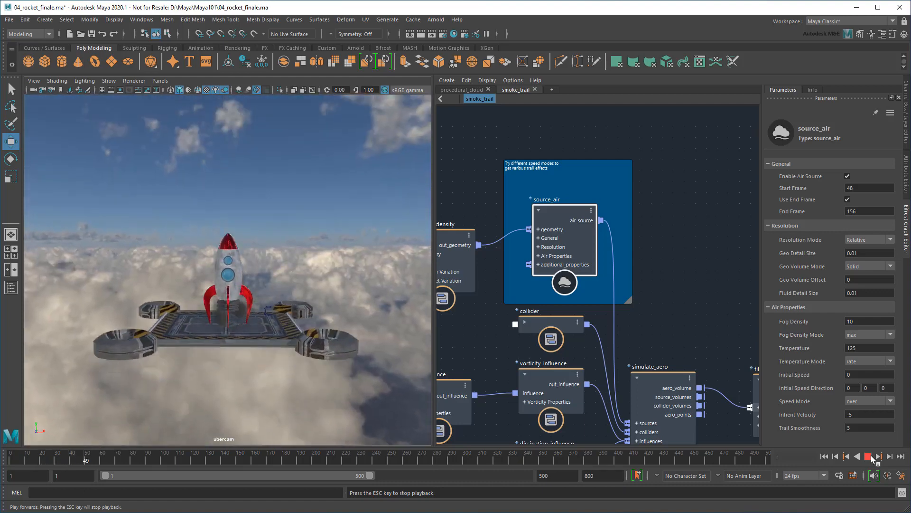
click(869, 456)
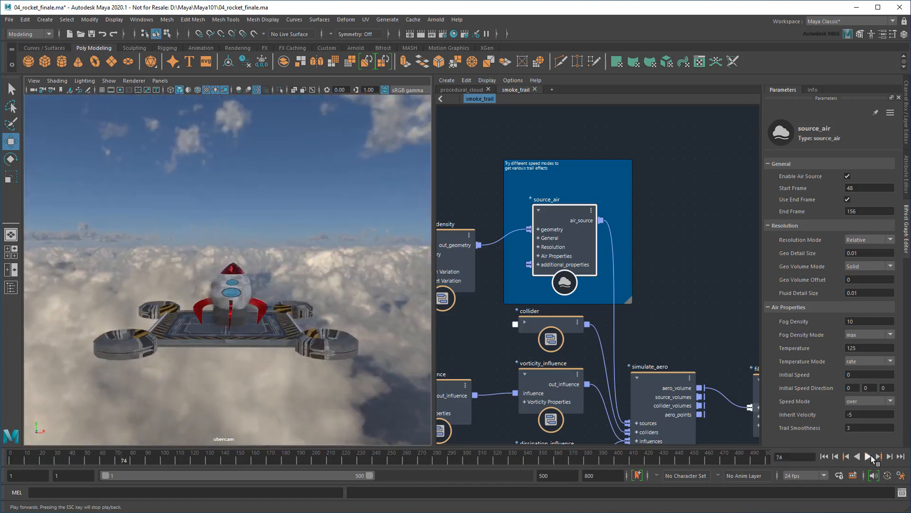
scroll(254, 319, up, 5)
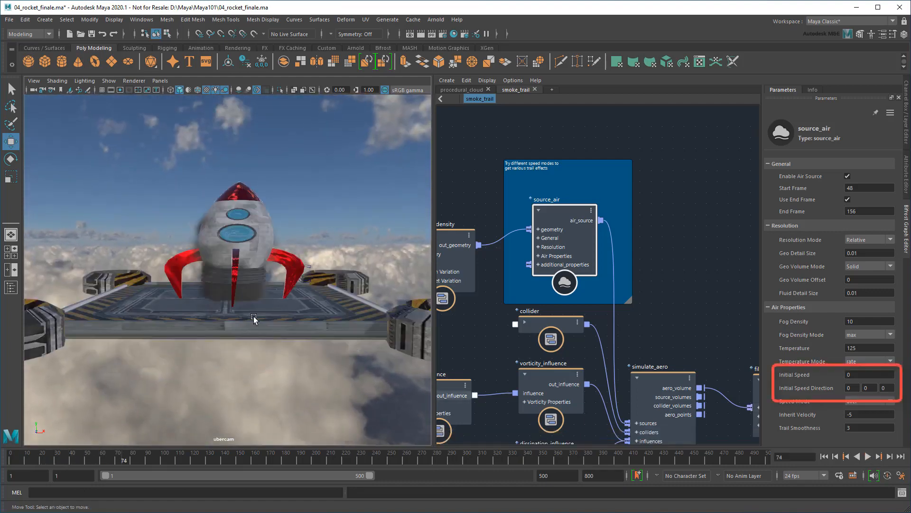
Step: Set Initial Speed to 0.5 and the Y value of Initial Speed Direction to -1 on source_air, and return to frame 1
click(865, 374)
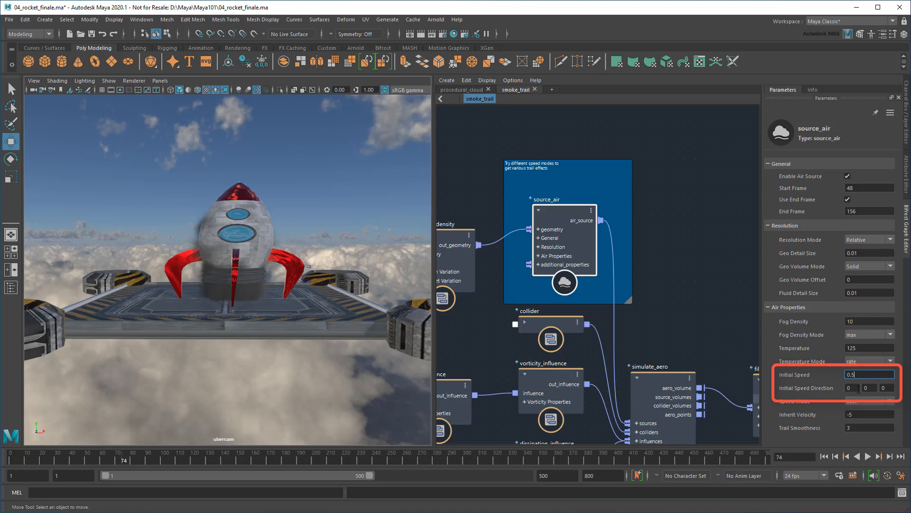
click(870, 388)
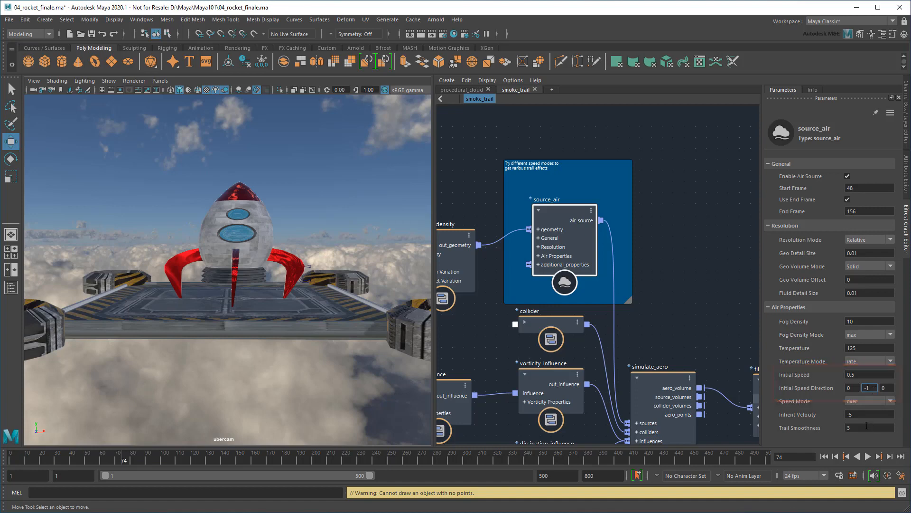
click(825, 456)
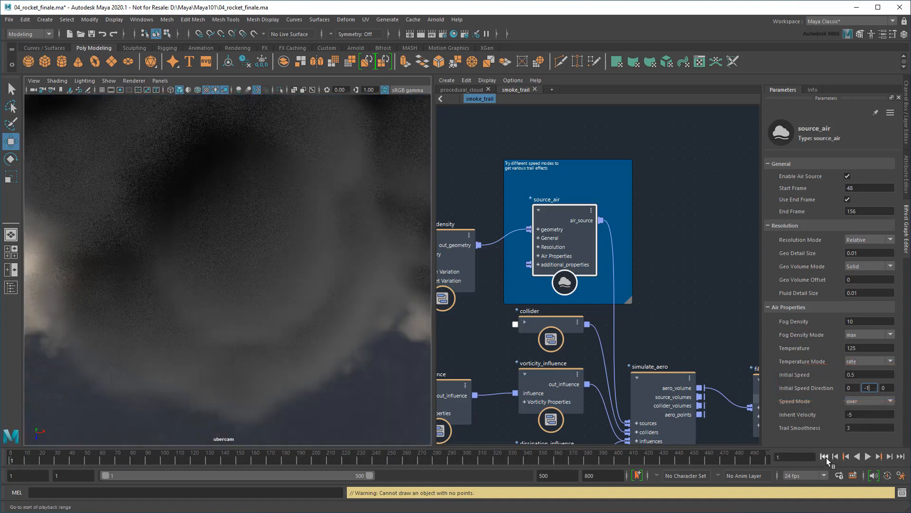
Step: Replay the simulation to frame 74 and examine how the smoke behaves around the launch platform
click(869, 457)
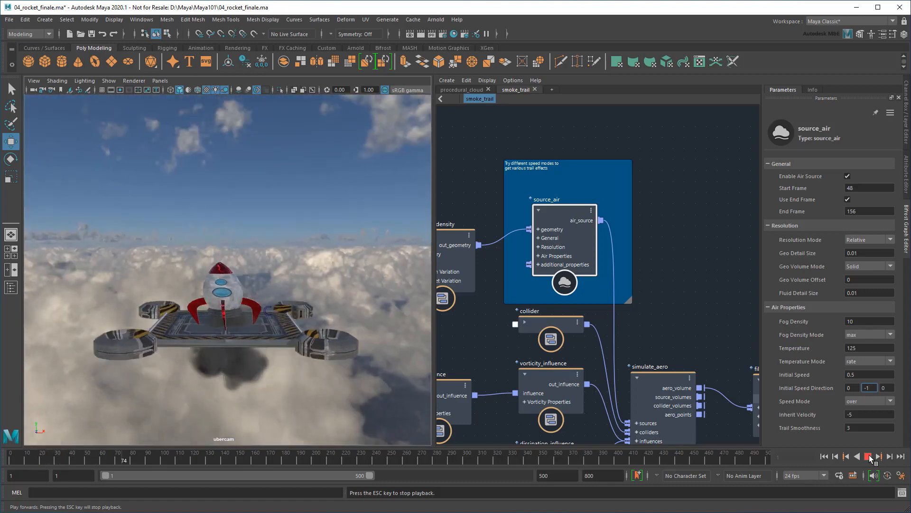
click(869, 456)
scroll(270, 346, up, 3)
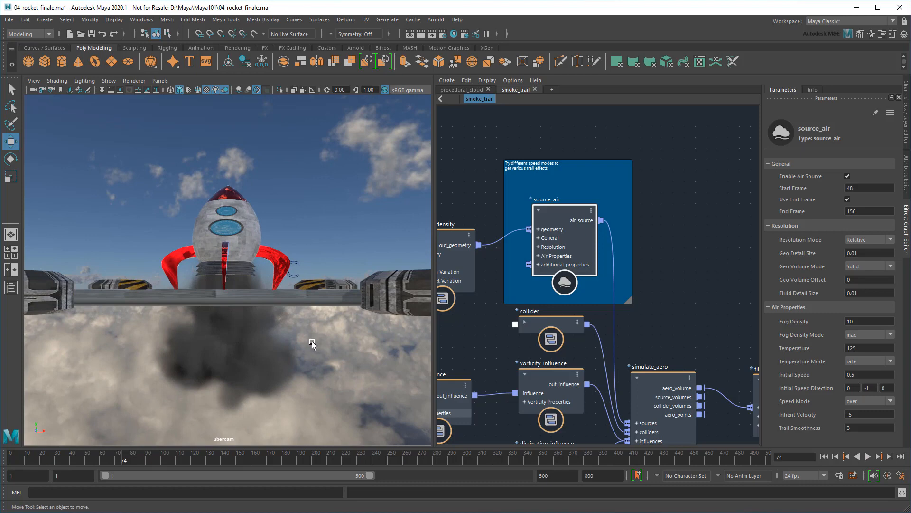
alt+right_drag(312, 344, 297, 338)
alt+drag(298, 338, 324, 334)
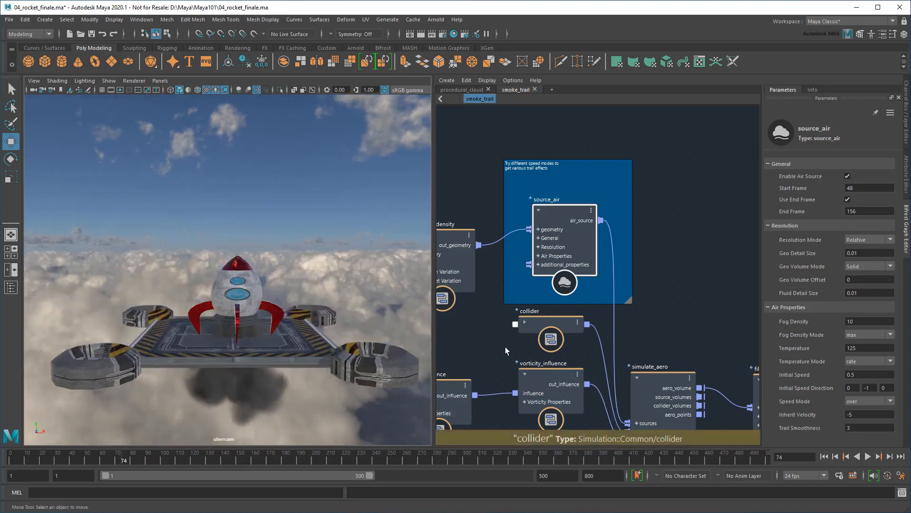
Step: Move the group of influence nodes down in the graph to make room beside the collider node
scroll(571, 281, down, 1)
alt+middle_drag(494, 385, 607, 256)
drag(660, 388, 453, 268)
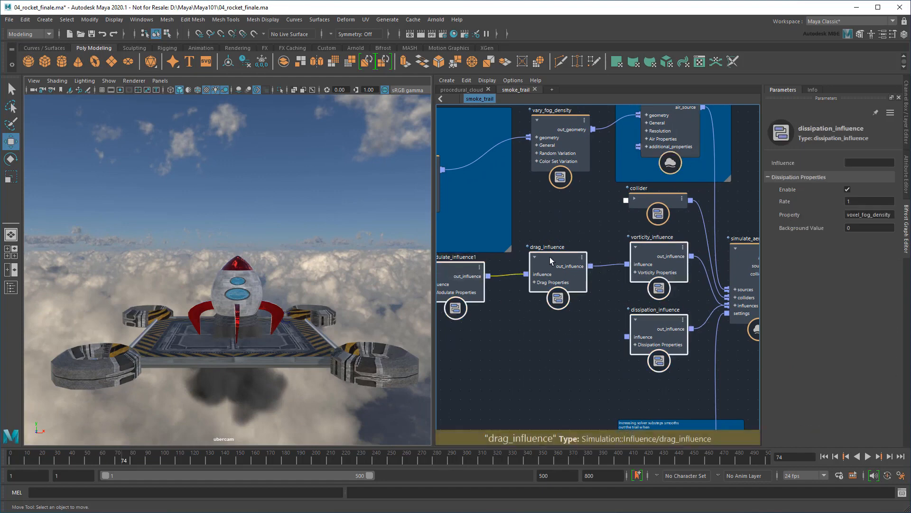
drag(548, 258, 546, 306)
click(576, 260)
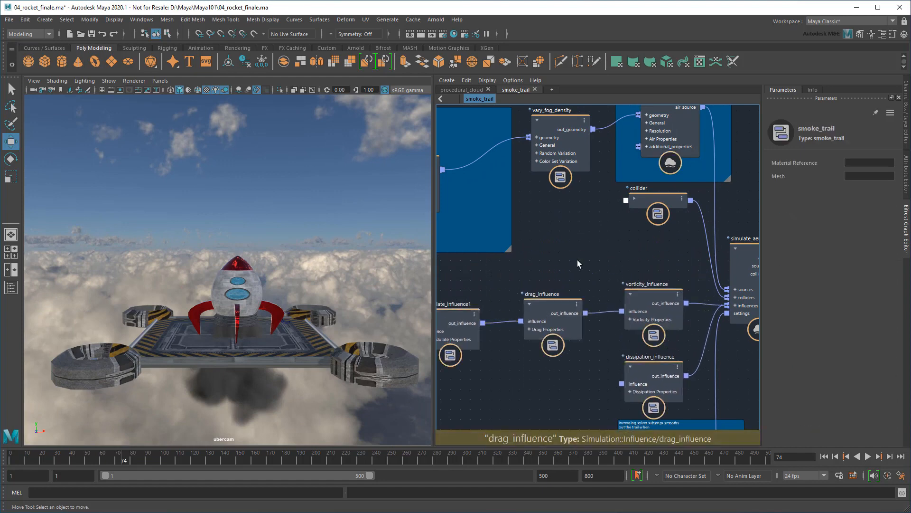
Step: Add the launchPad's platform mesh to the graph, connect its mesh1 output to the collider node's geometry input, and hide the Outliner
click(182, 342)
click(11, 287)
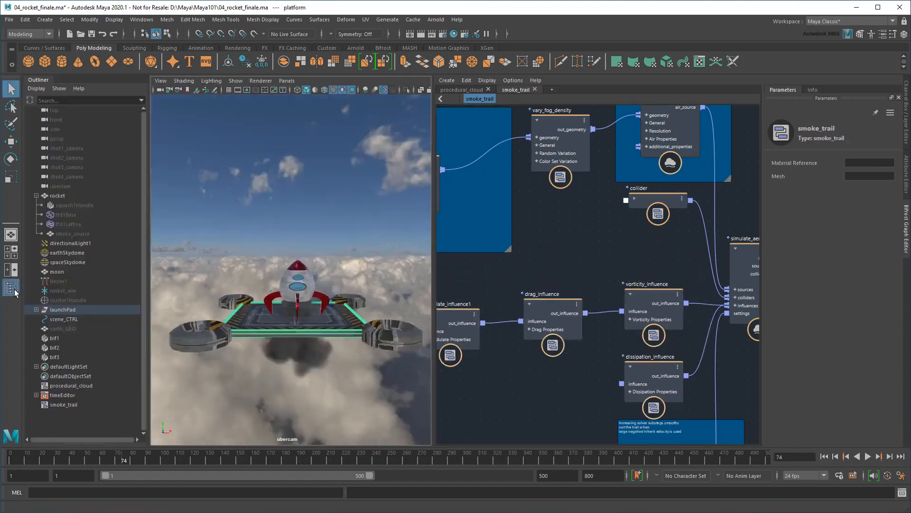
click(36, 309)
middle_drag(66, 357, 539, 238)
click(634, 198)
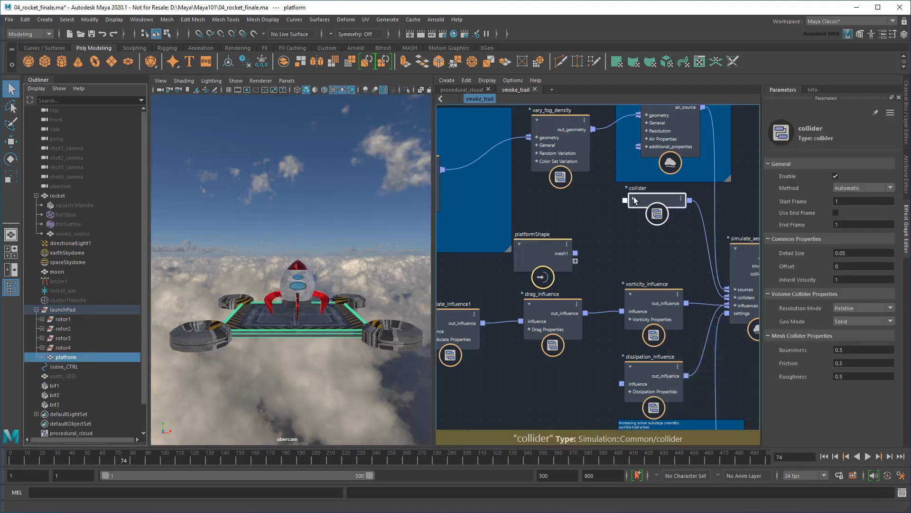
drag(576, 253, 627, 214)
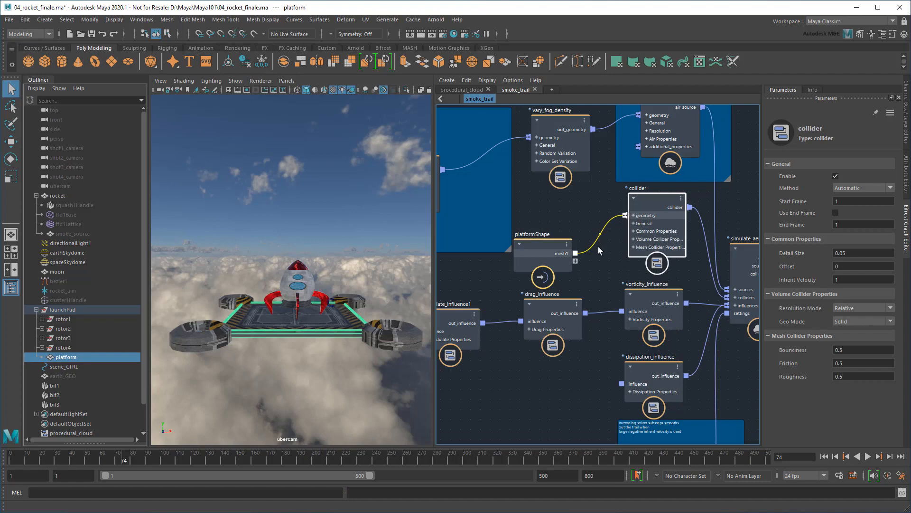
click(11, 287)
click(38, 289)
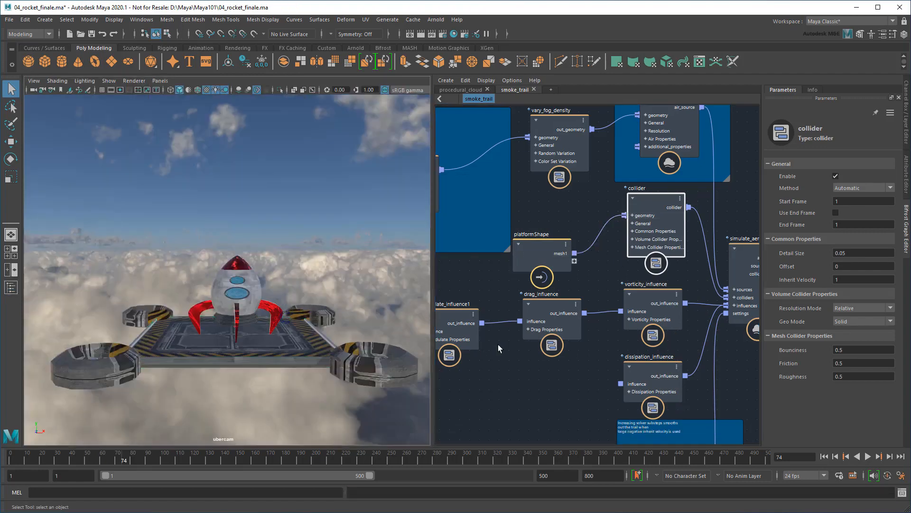
Step: Set the Rate on the dissipation_influence node to 5
click(638, 365)
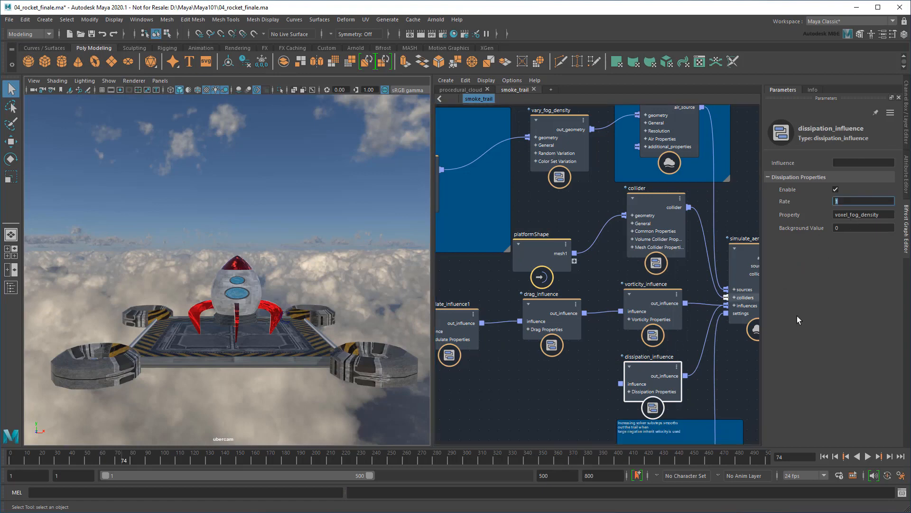
text(5)
key(Return)
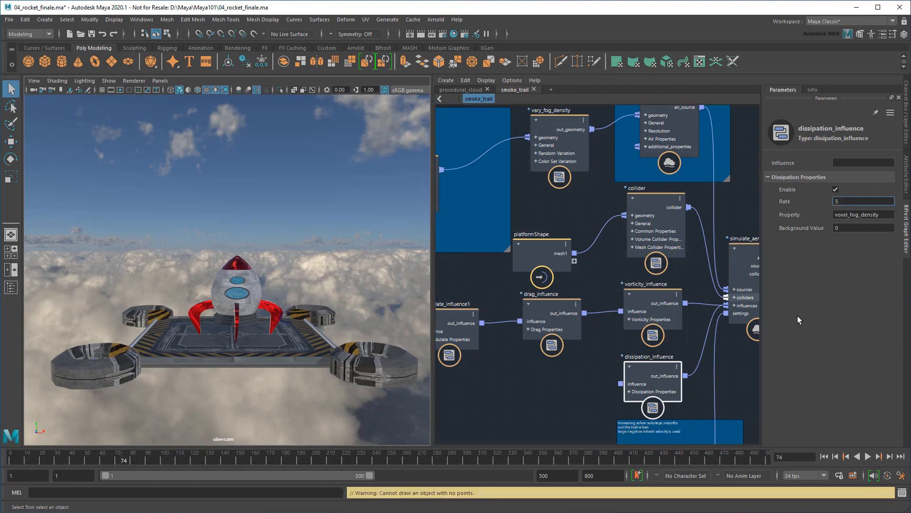
Step: Replace the graph editor with the Channel Box and play from frame 1 to frame 131, examining the smoke trail in the enlarged viewport
click(907, 134)
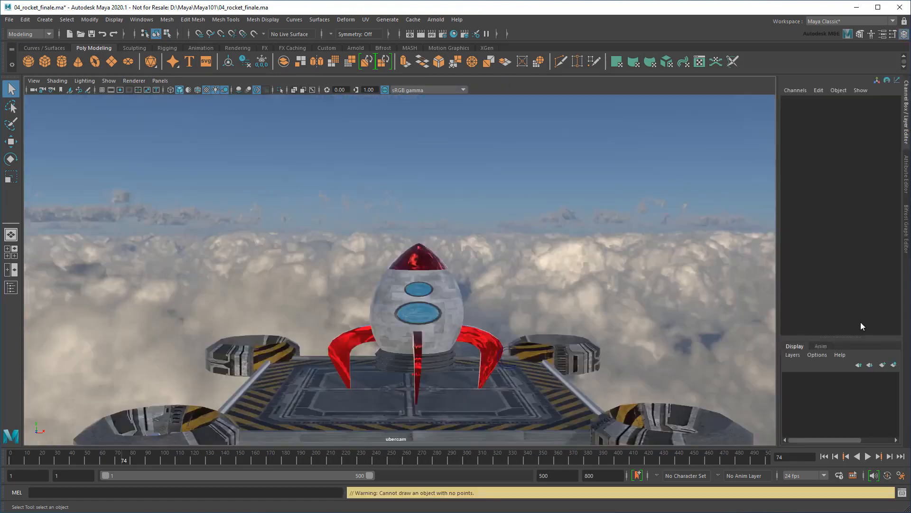
click(825, 456)
click(869, 456)
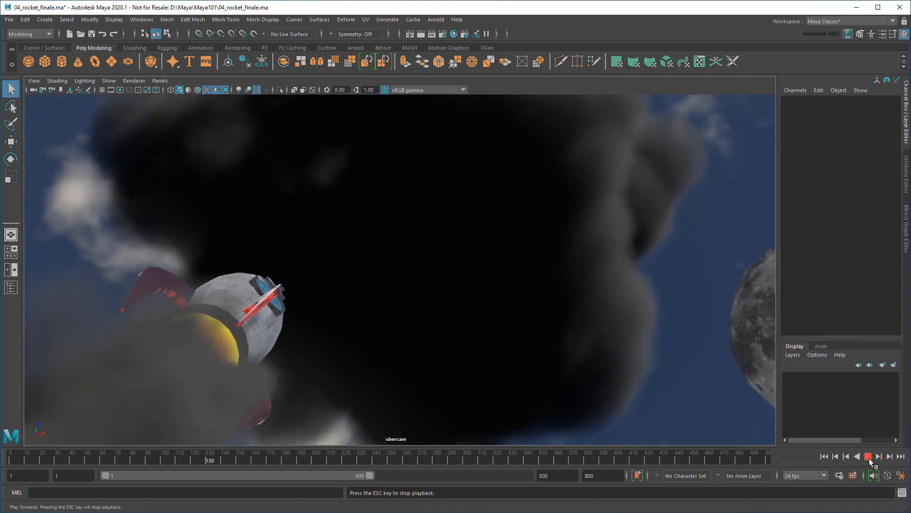
click(869, 457)
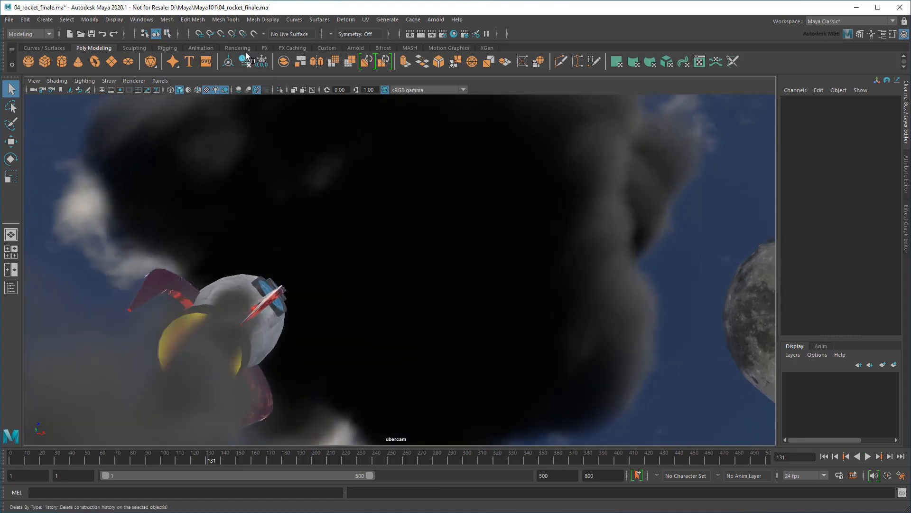
Step: Create a playblast of the rocket animation through the ubercam camera
click(144, 20)
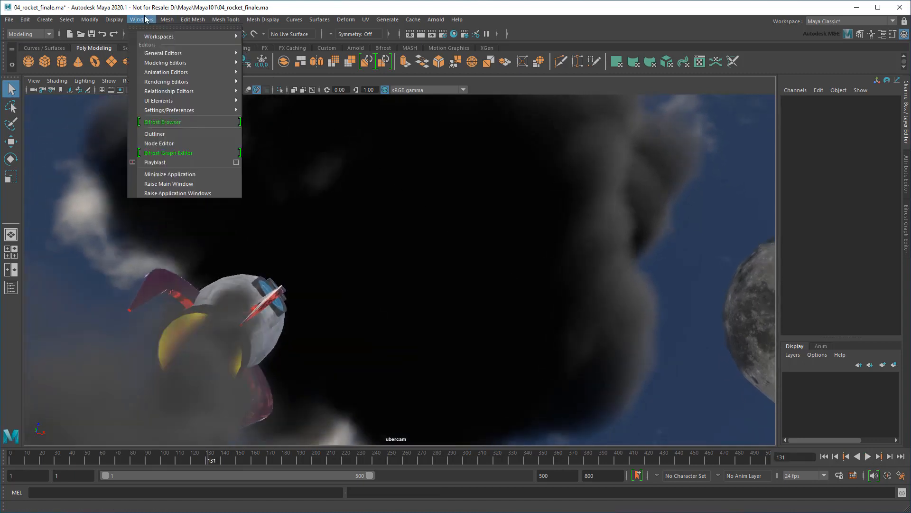
click(195, 162)
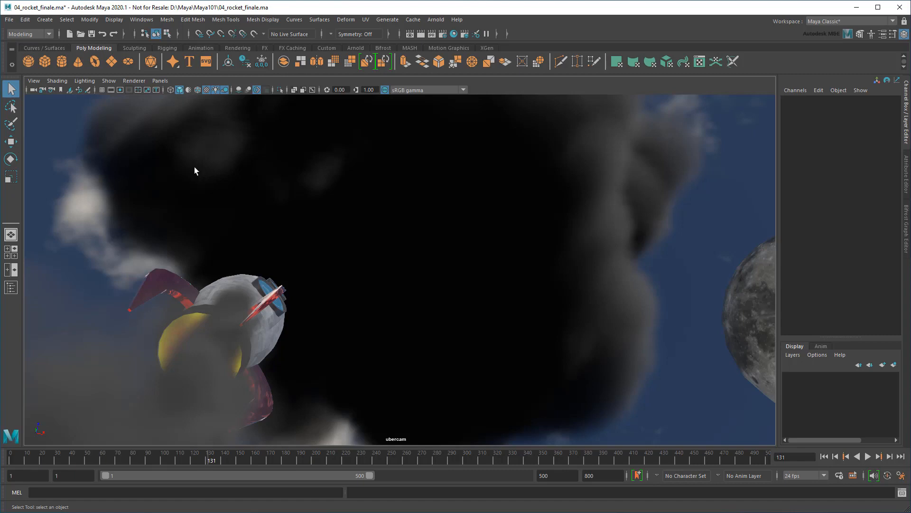
Step: Render frame 131 through the ubercam in the Arnold RenderView to check the smoke, and close the render window
click(443, 20)
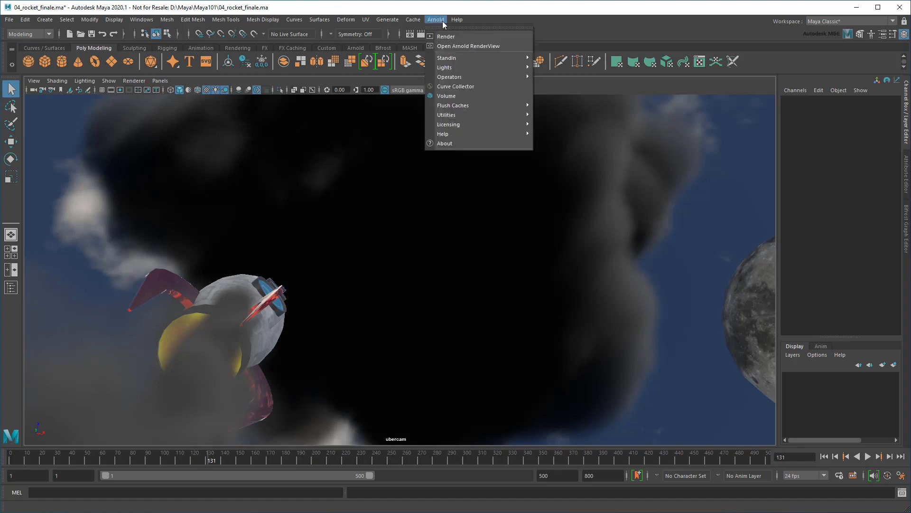
click(466, 41)
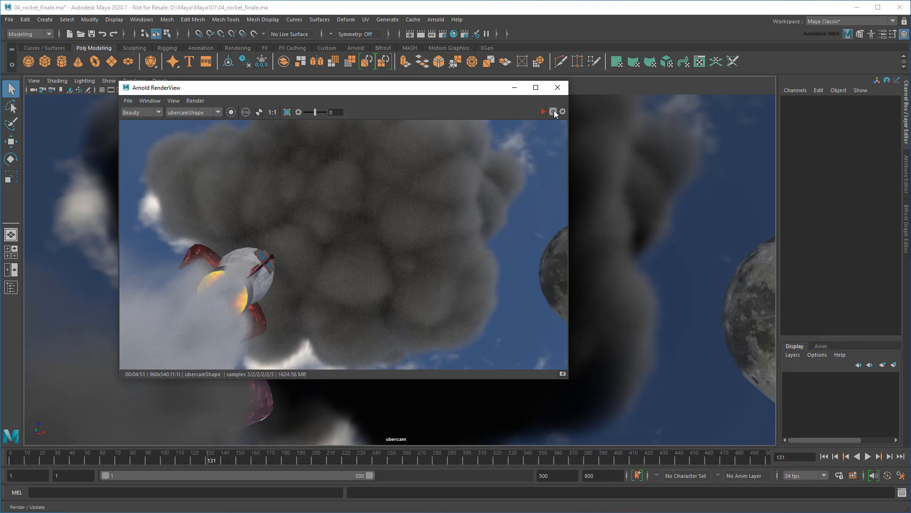
click(558, 87)
Step: Configure the render settings to output a name.#.ext image sequence with an end frame of 500, and close them
click(443, 35)
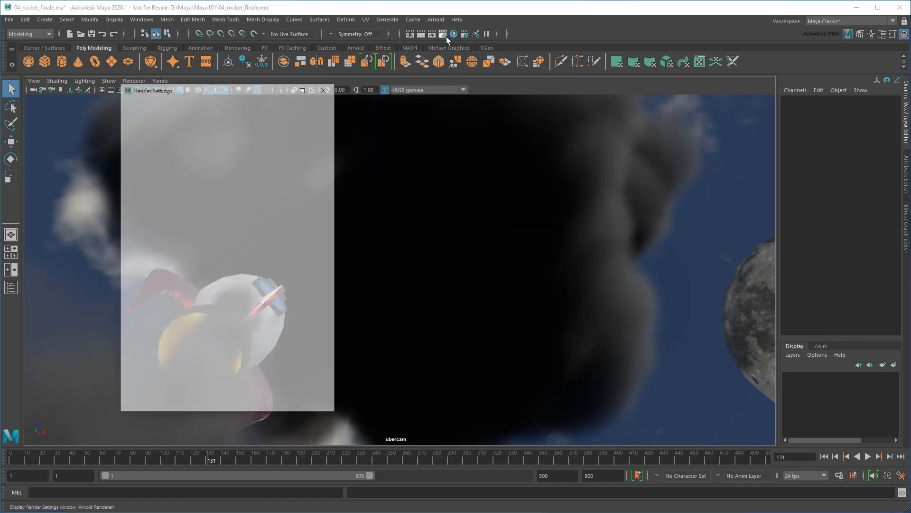
click(252, 299)
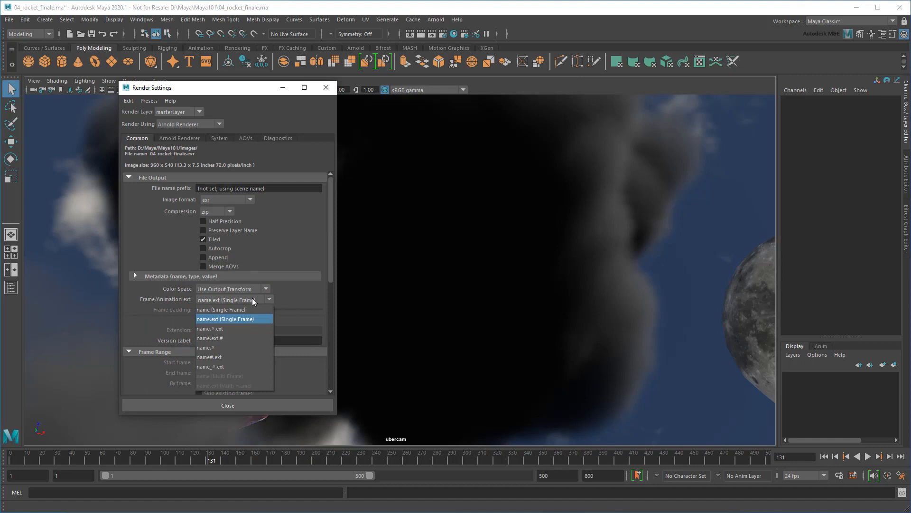
click(248, 325)
drag(326, 230, 331, 281)
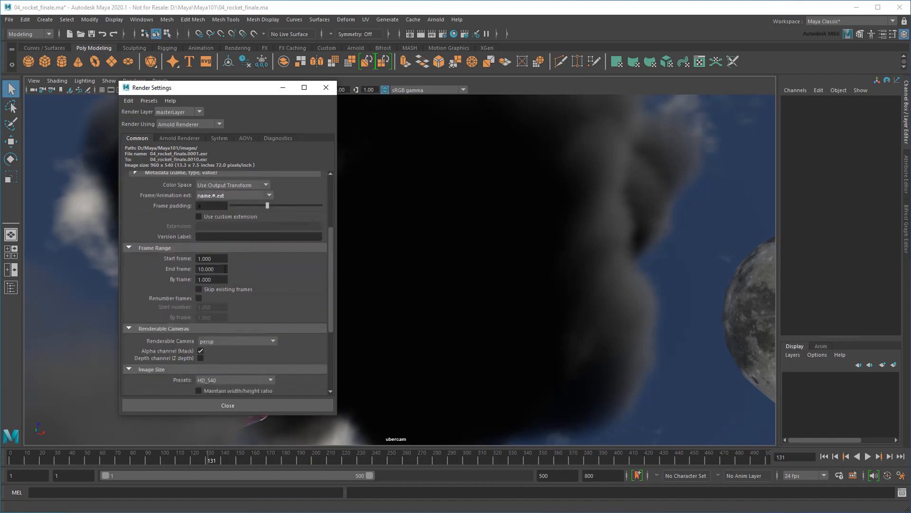
double_click(211, 268)
text(500)
click(218, 404)
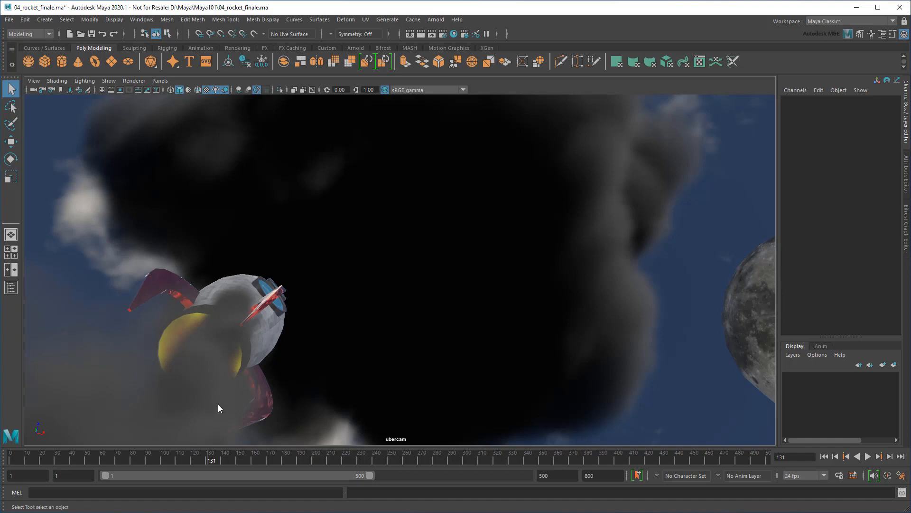
Step: Switch to the Rendering menu set and start a batch render of the animation
click(44, 33)
click(35, 81)
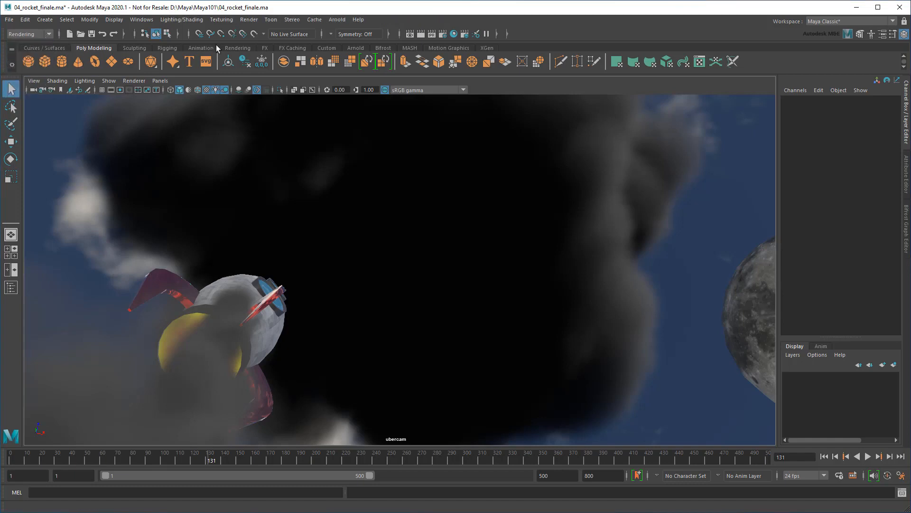
click(249, 19)
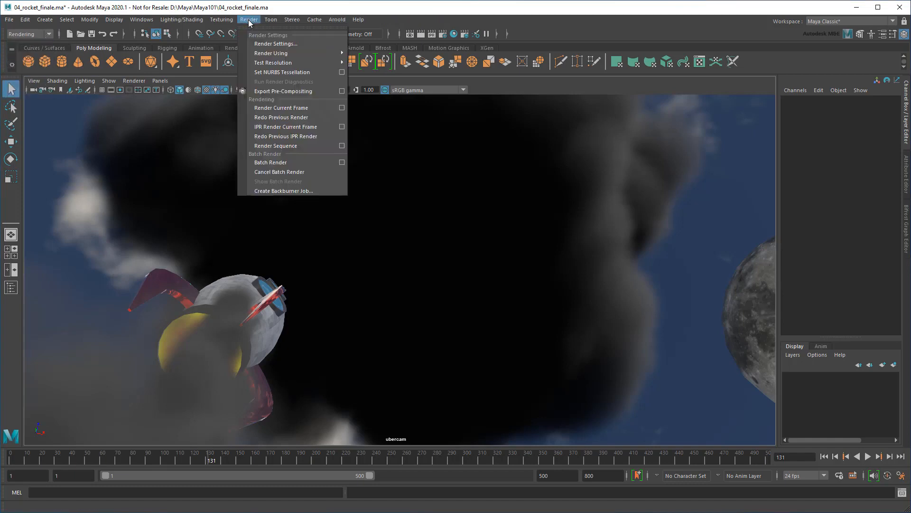
click(312, 161)
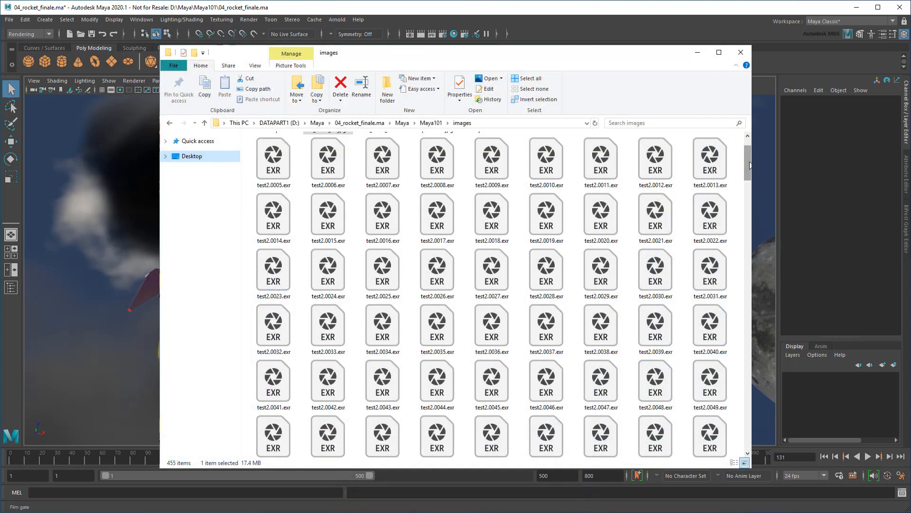
Step: Browse the rendered test2 EXR frames in the images folder and play the sequence in djv_view
drag(749, 175, 751, 276)
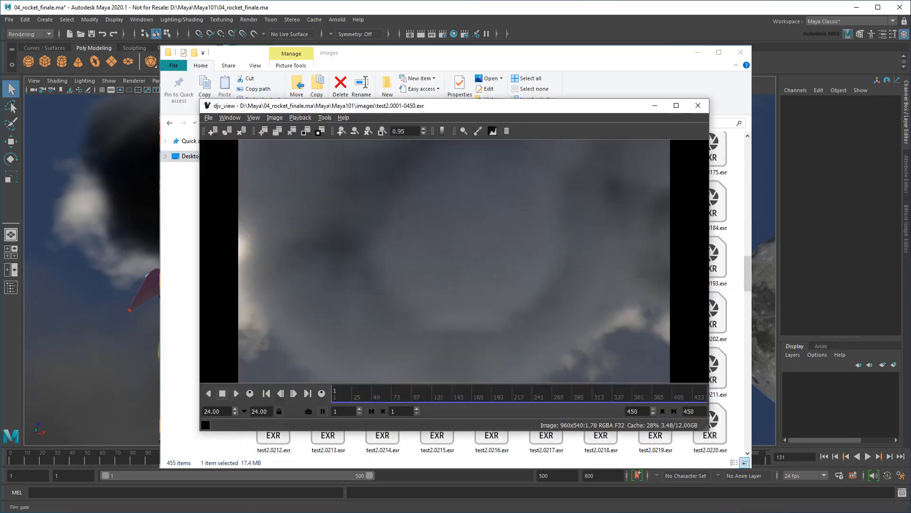
click(236, 394)
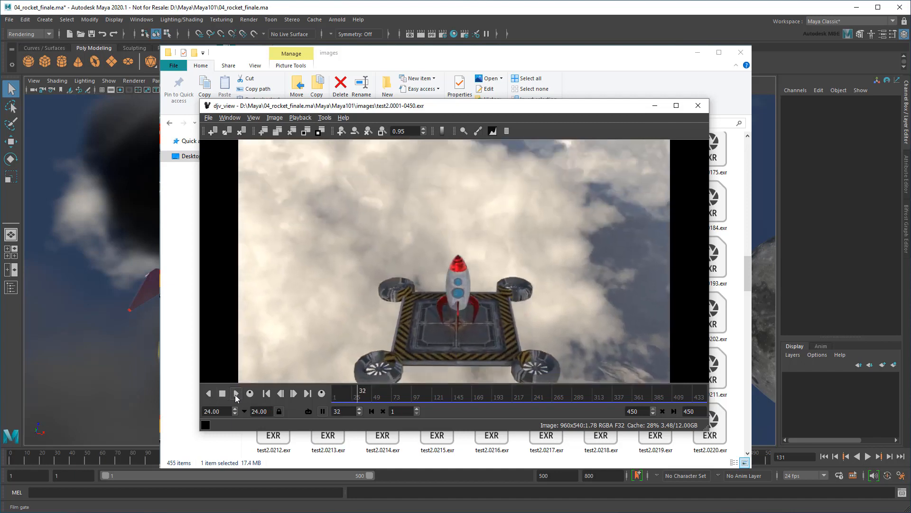